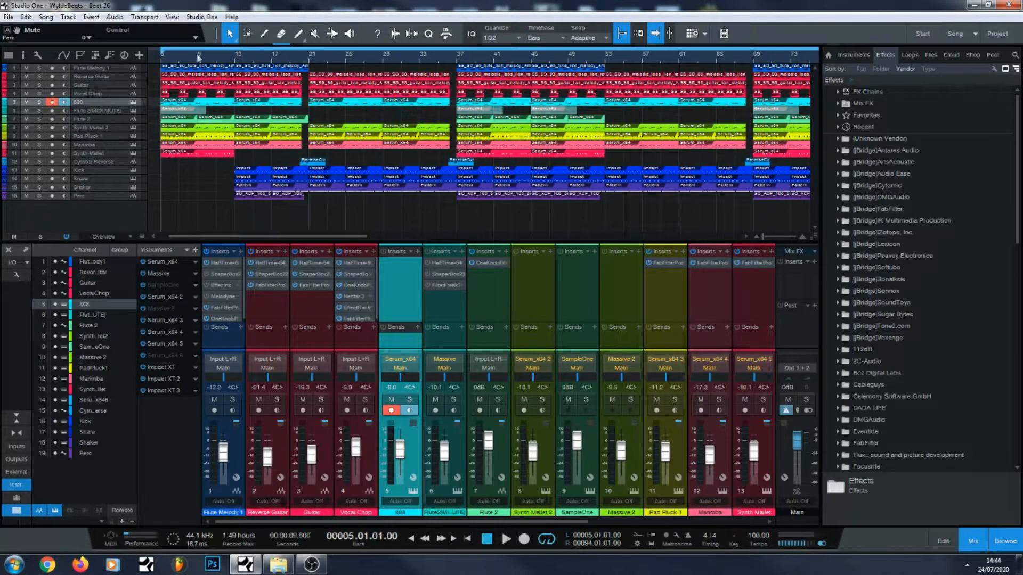
# Start a stem export of the song with tracks instead of channels as the sources.
pyautogui.click(209, 17)
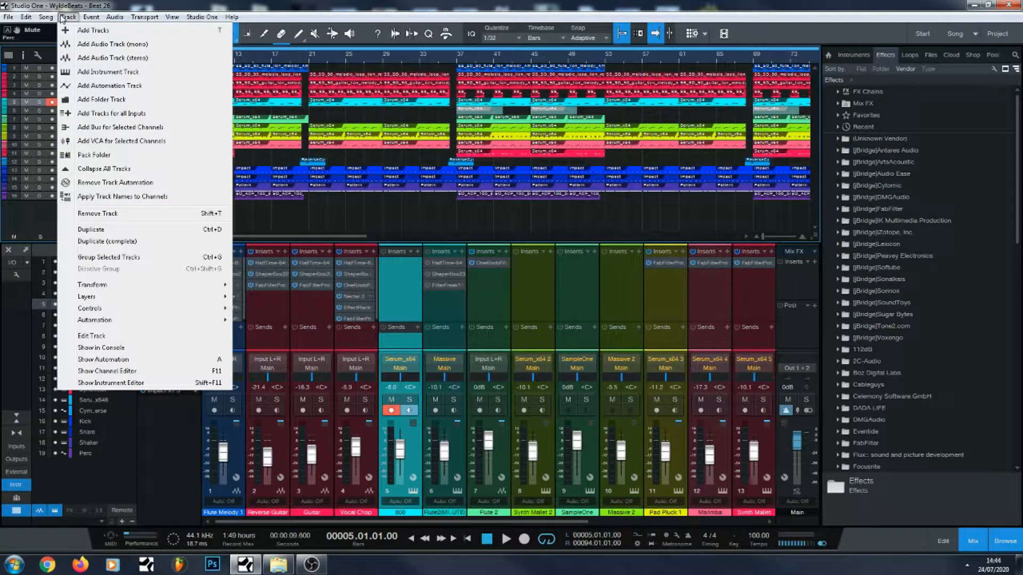
pyautogui.moveTo(53, 18)
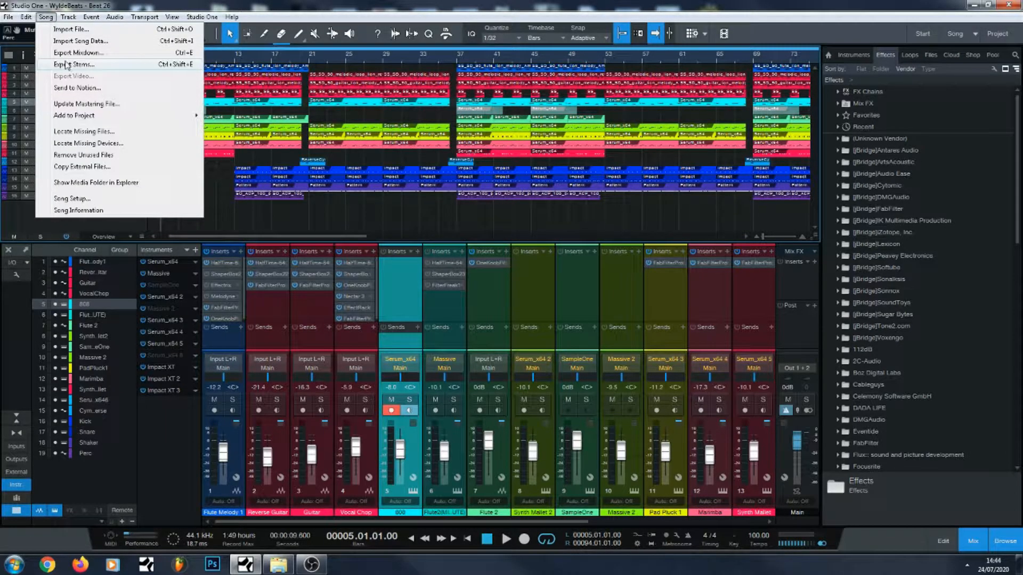
pyautogui.click(67, 65)
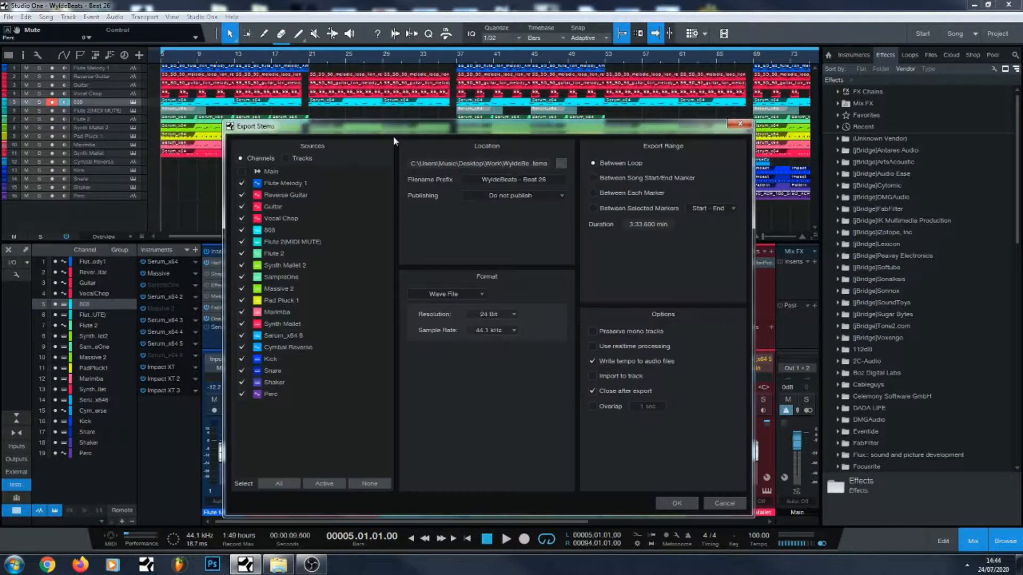
pyautogui.click(286, 159)
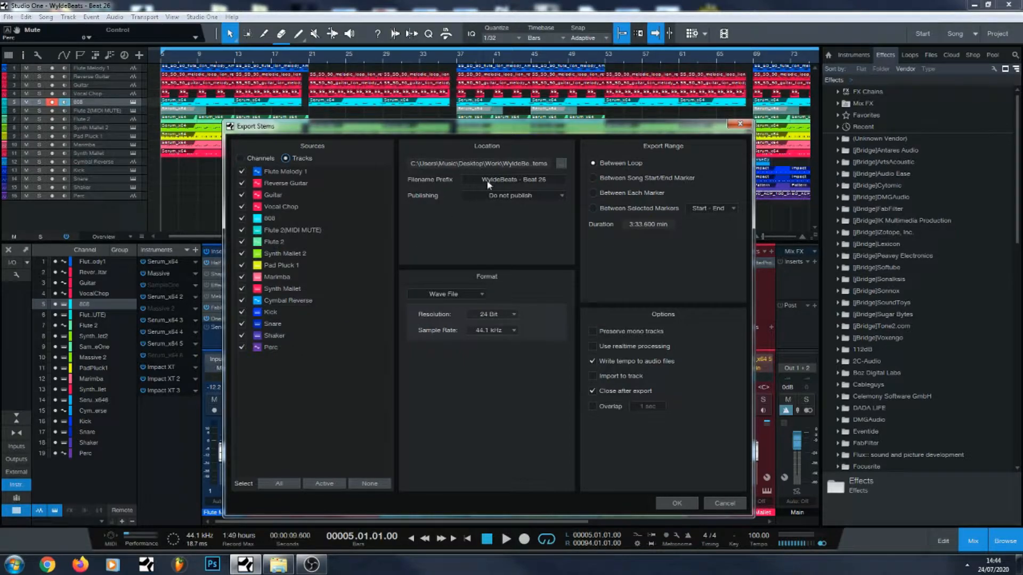
# Clear the filename prefix, keep the current export folder, and export the stems.
pyautogui.click(526, 181)
pyautogui.press('BackSpace')
pyautogui.click(561, 163)
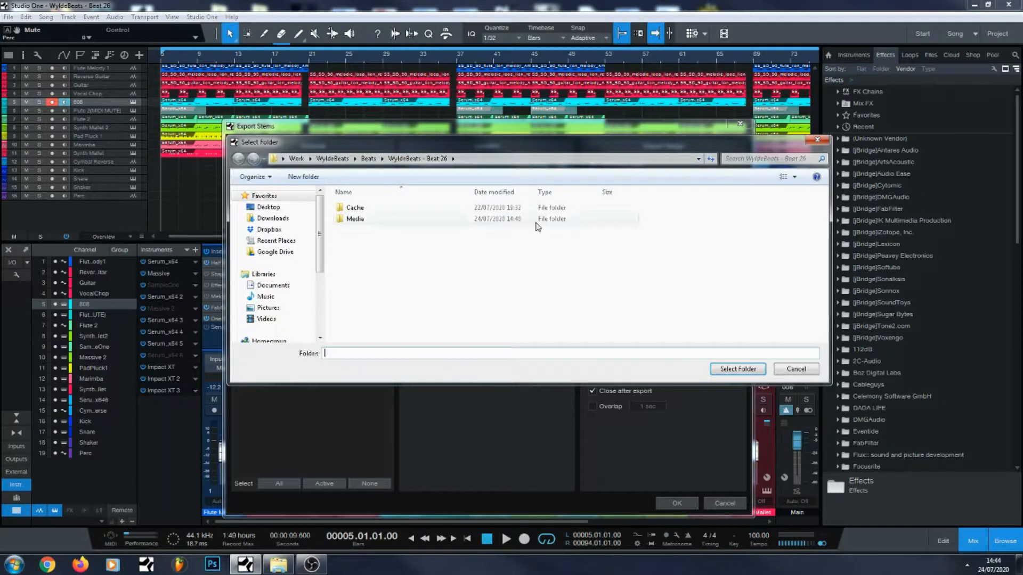
pyautogui.click(797, 370)
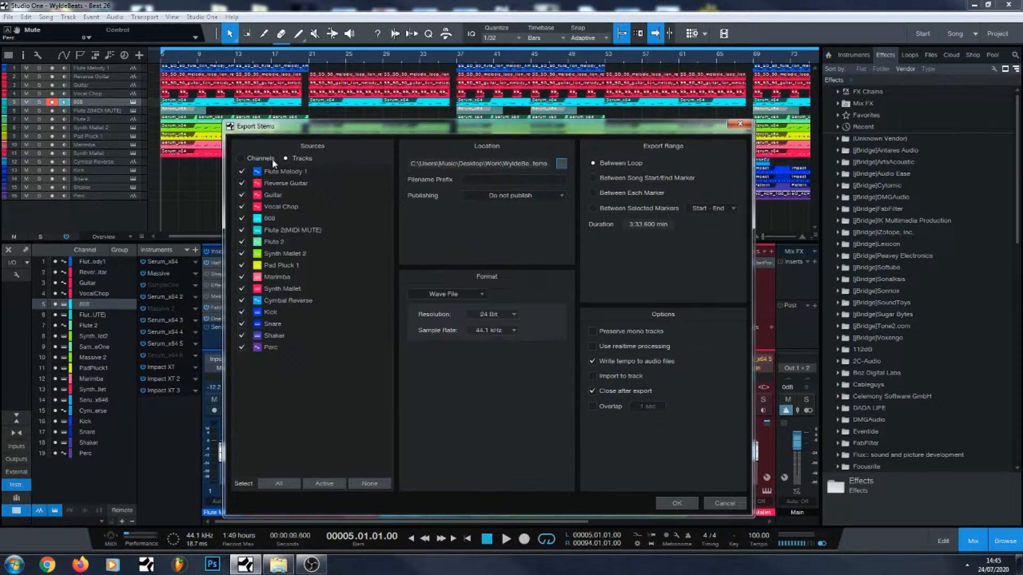
pyautogui.click(677, 502)
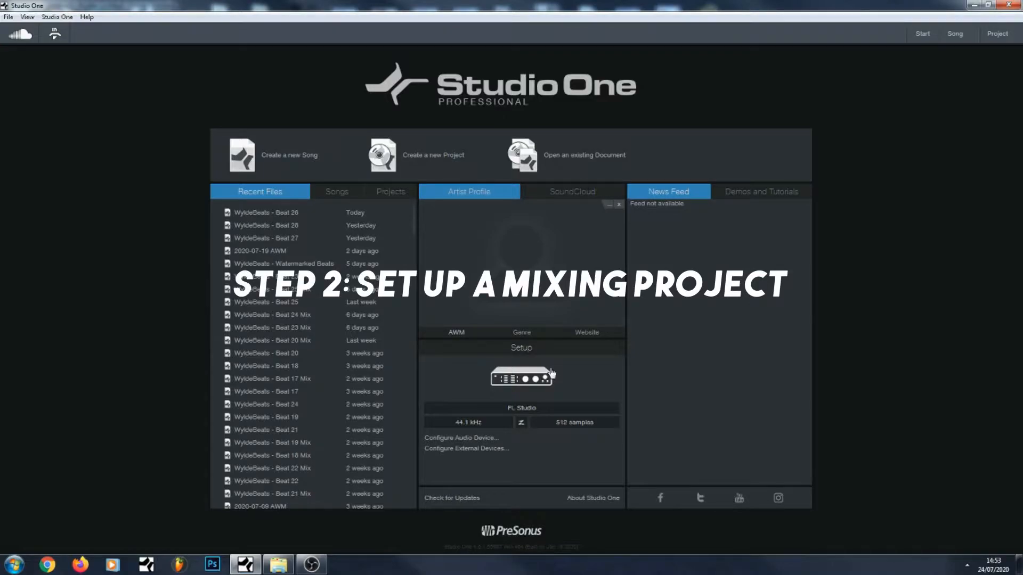
# Start creating a new song and set its tempo to 100 BPM.
pyautogui.click(289, 155)
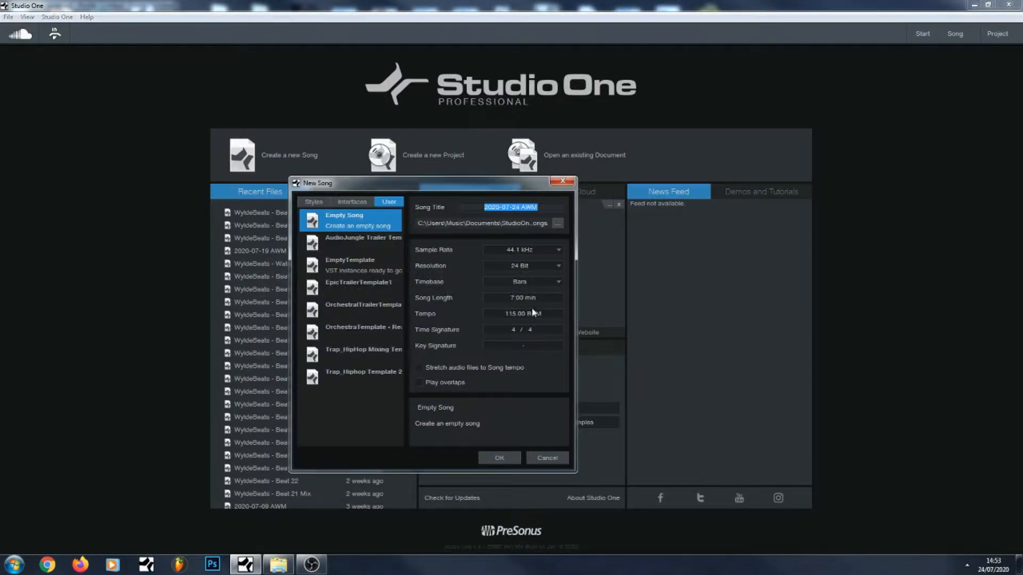
pyautogui.click(526, 315)
pyautogui.write('1')
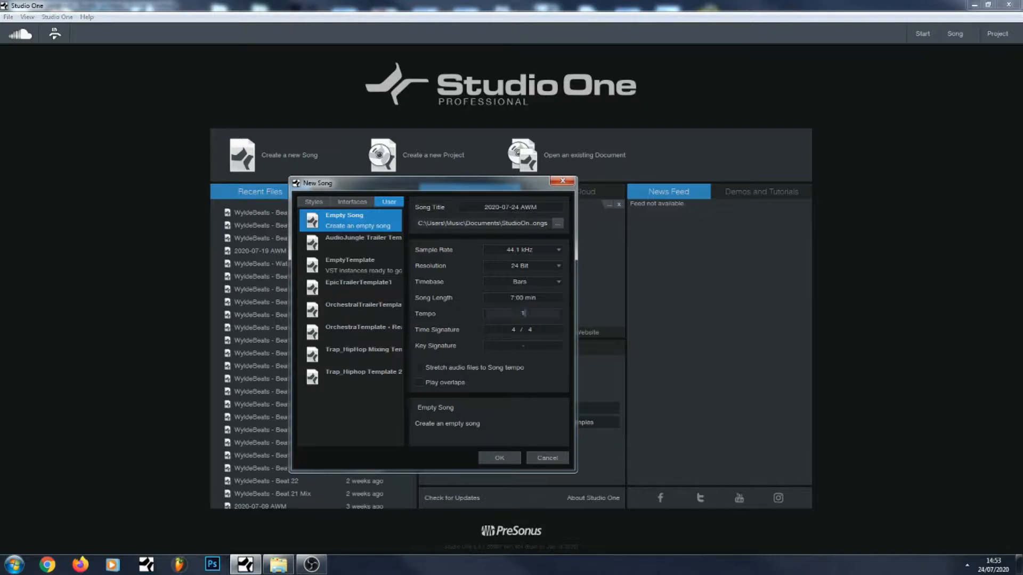
pyautogui.write('00')
pyautogui.click(539, 382)
# Title the new song "WyldeBeats - Beat 26 Mix" and base it on the Trap_HipHop Mixing Template.
pyautogui.click(516, 207)
pyautogui.write('WyldeBeats - Mix')
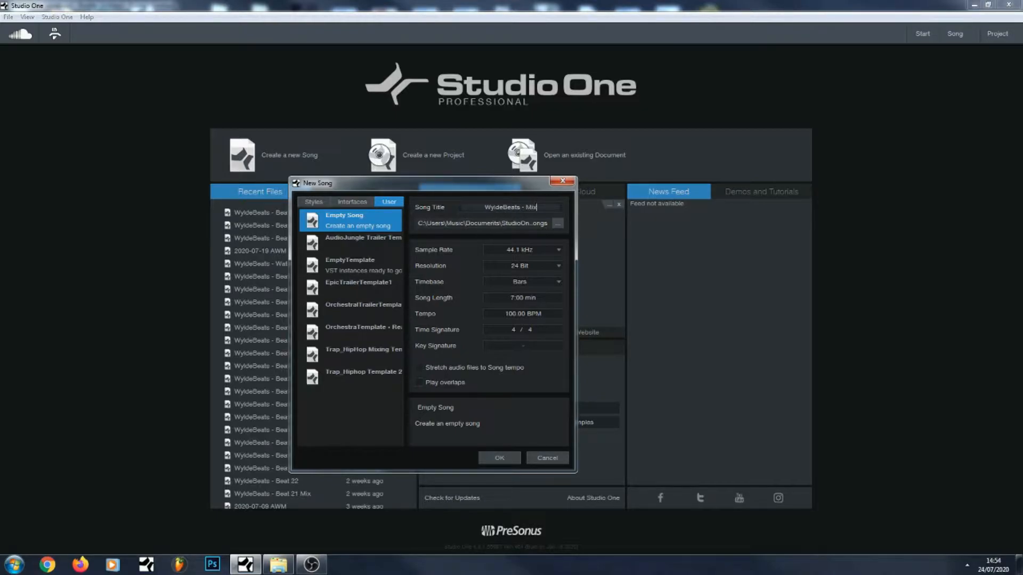
pyautogui.press('BackSpace')
pyautogui.press('BackSpace')
pyautogui.press('BackSpace')
pyautogui.write('Beat 26 Mix')
pyautogui.moveTo(404, 185); pyautogui.dragTo(360, 178)
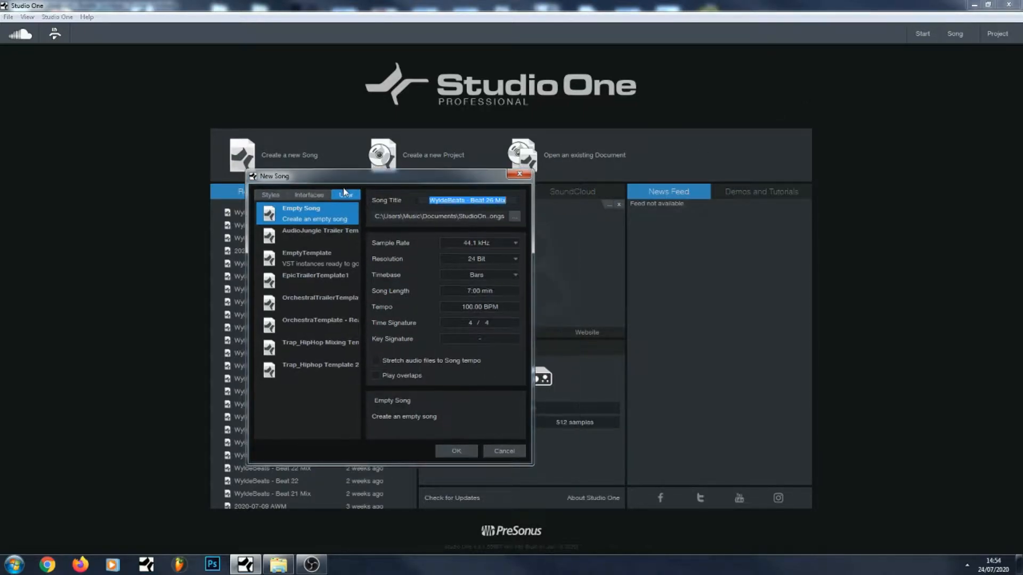
pyautogui.click(339, 344)
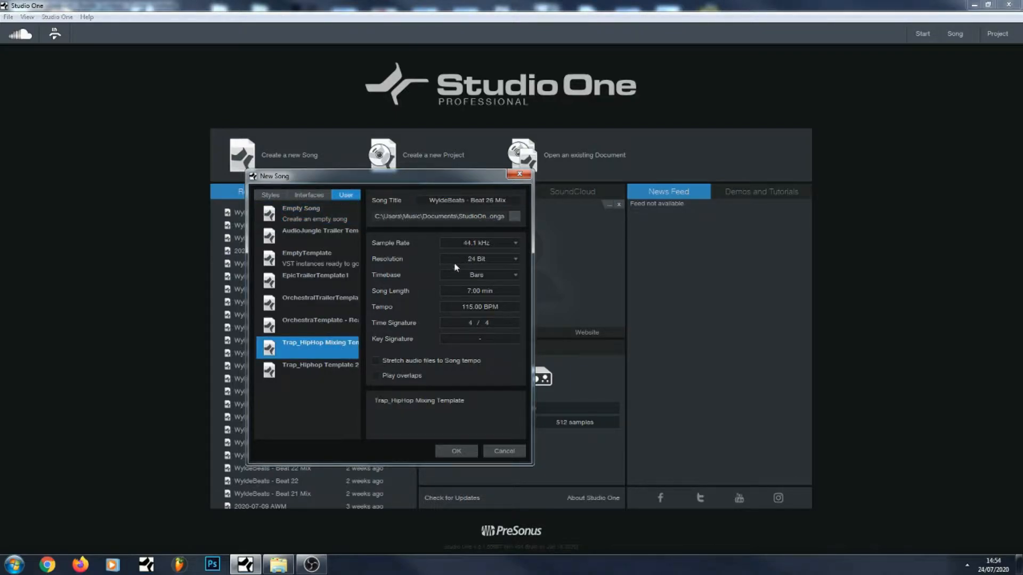
# Set the song's save location to the Mixes folder under Desktop > Work > WyldeBeats and create the song.
pyautogui.click(515, 215)
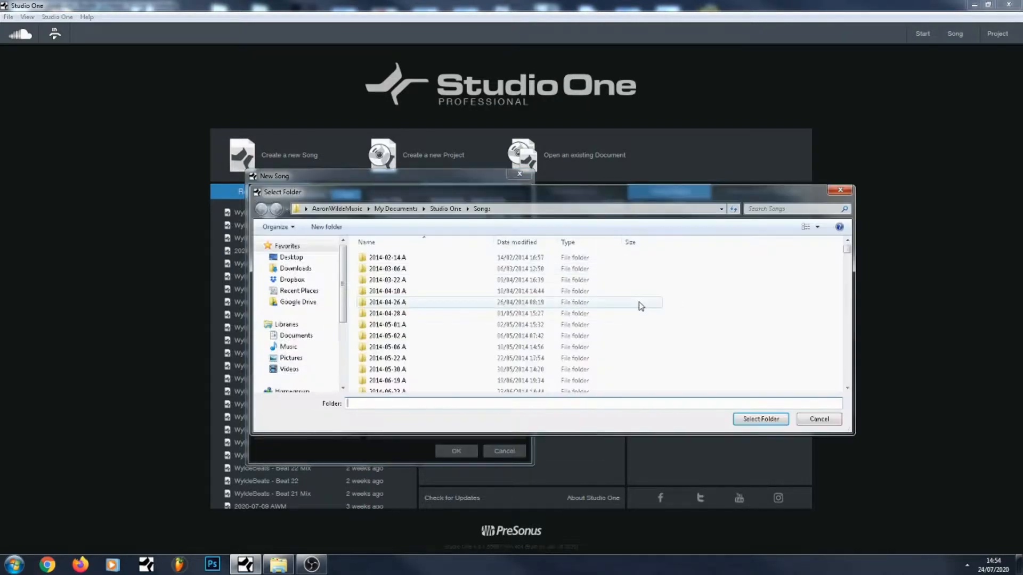
pyautogui.click(296, 257)
pyautogui.scroll(-5, 519, 307)
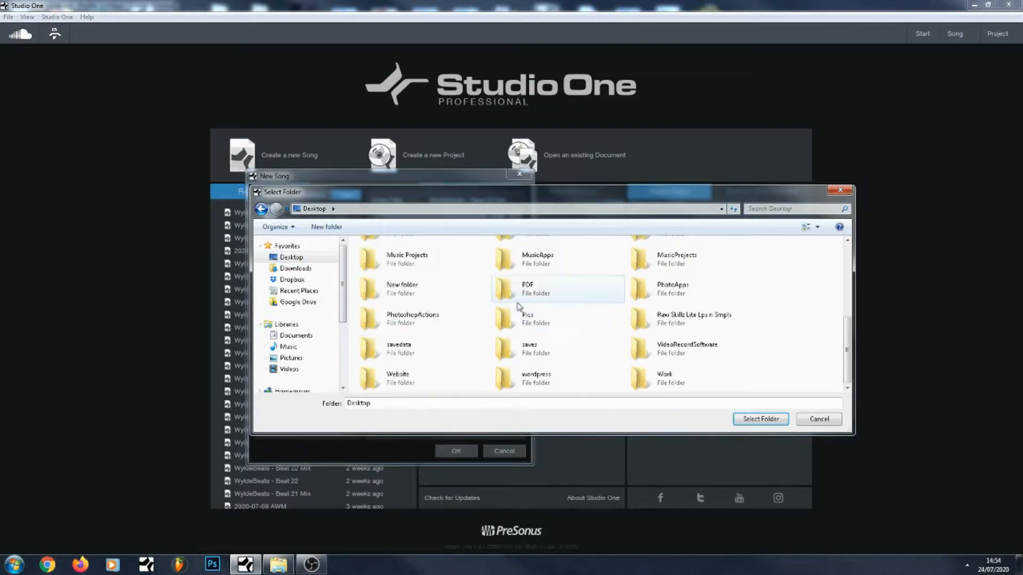
pyautogui.doubleClick(694, 379)
pyautogui.scroll(-1, 465, 313)
pyautogui.doubleClick(389, 379)
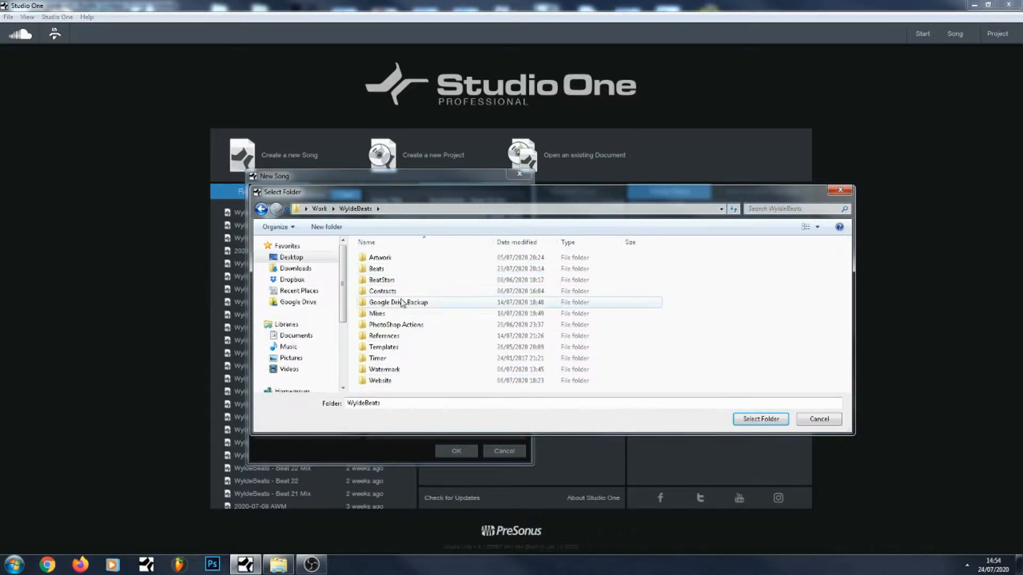
pyautogui.doubleClick(381, 314)
pyautogui.scroll(-5, 520, 288)
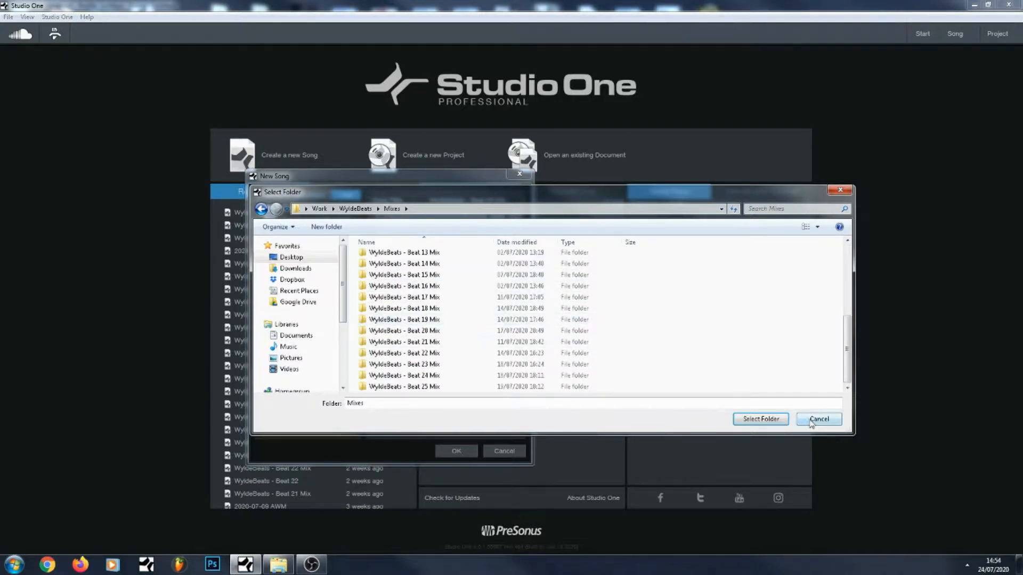
pyautogui.click(763, 421)
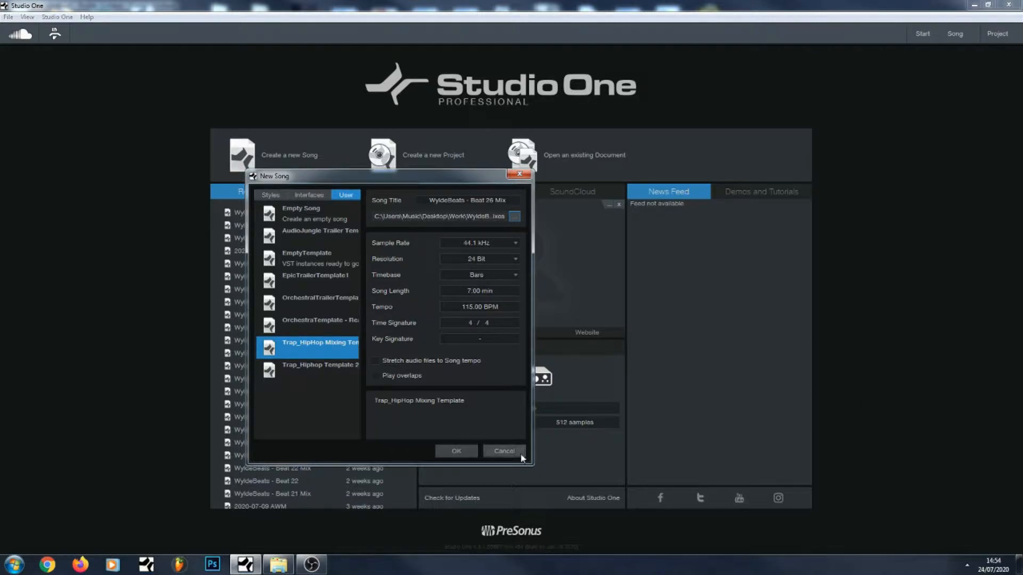
pyautogui.click(466, 452)
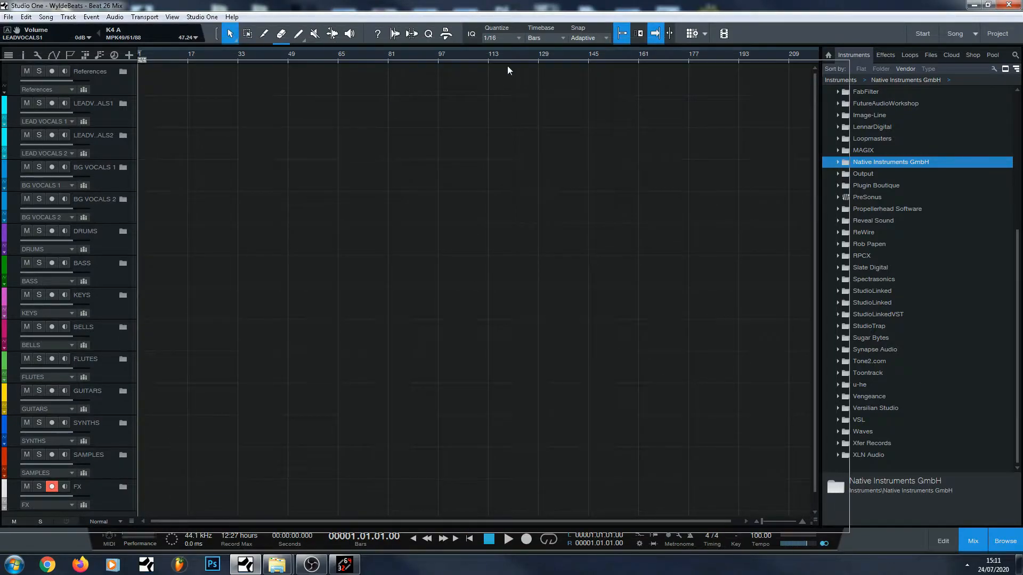
# View the template's mixer channels and inserts in a detached console window, and close the console.
pyautogui.press('F3')
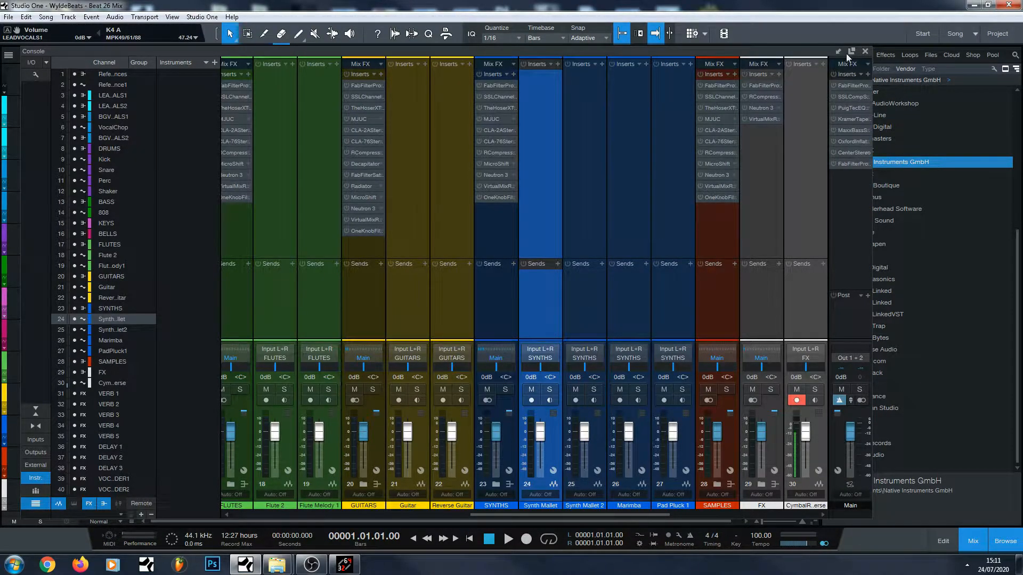
pyautogui.click(850, 51)
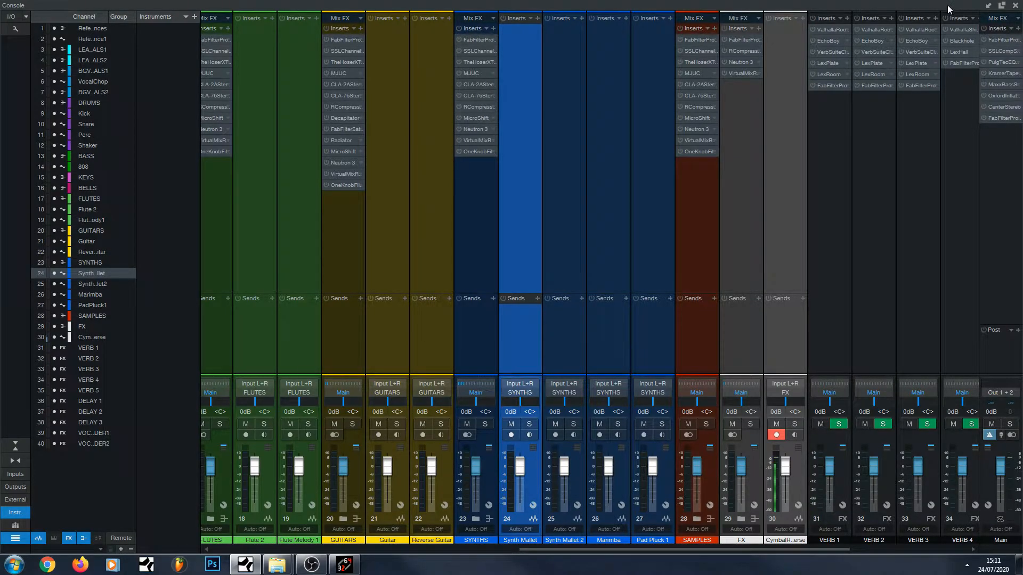
pyautogui.click(1016, 6)
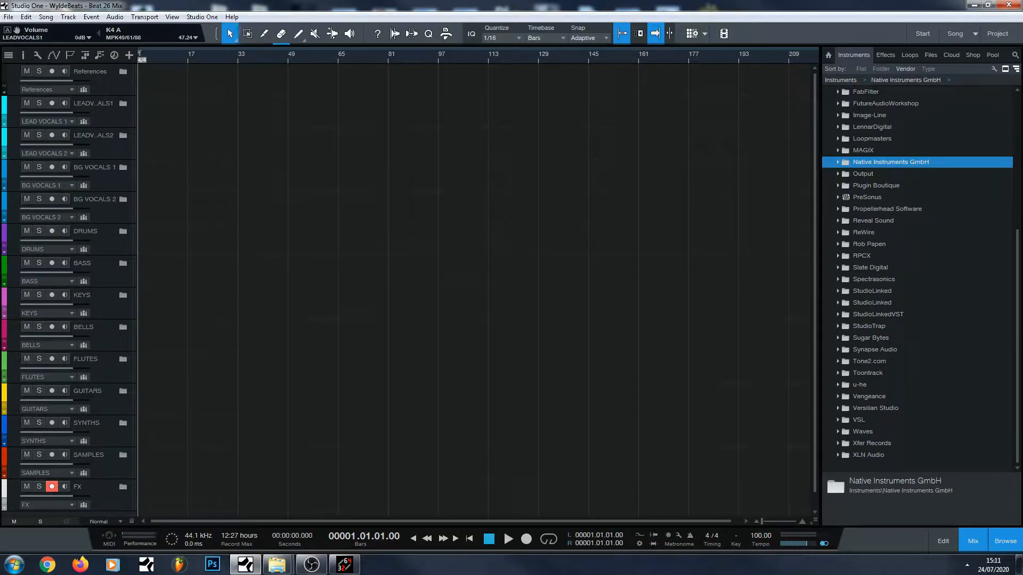
# Import all the WAV files from Beat 26's Stems folder below the FX track and align them to the song start.
pyautogui.scroll(-1, 492, 275)
pyautogui.click(434, 366)
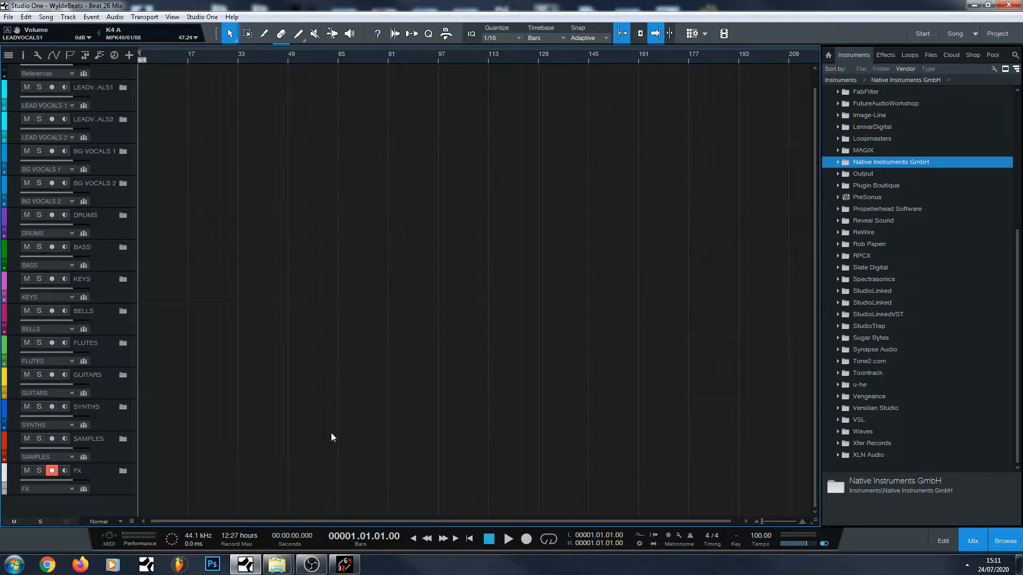
pyautogui.click(242, 483)
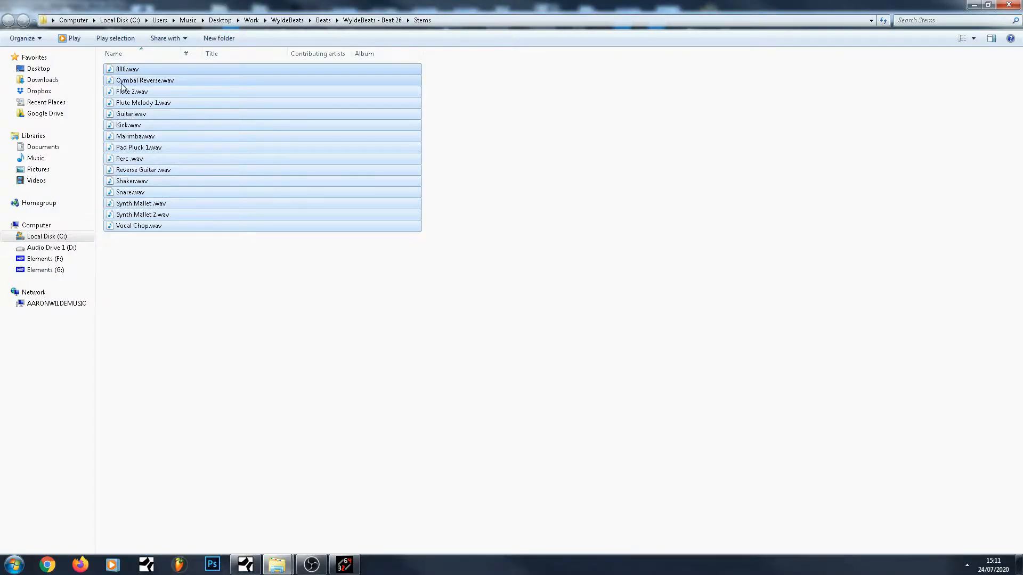
pyautogui.moveTo(260, 340); pyautogui.dragTo(163, 498)
pyautogui.scroll(5, 160, 246)
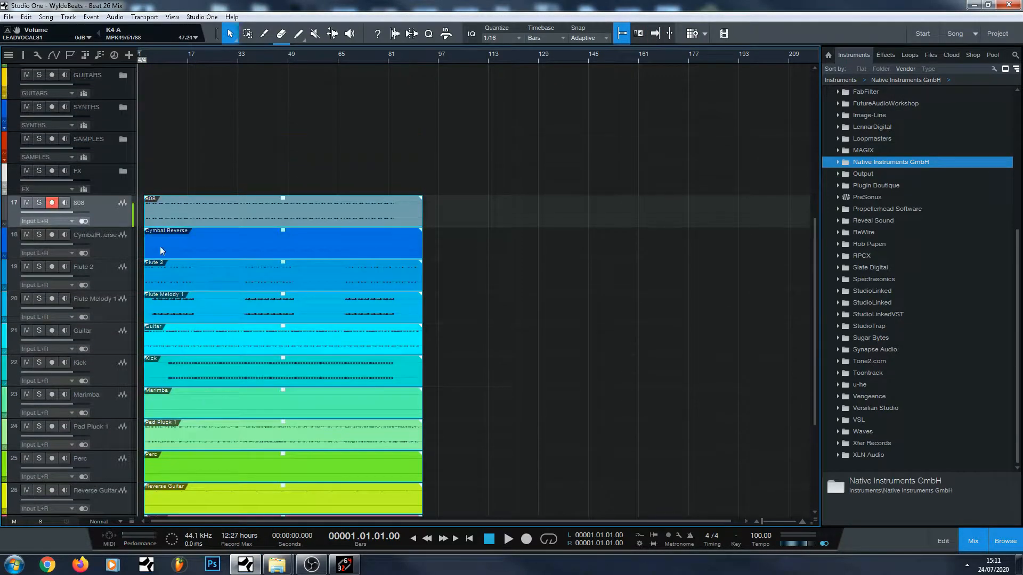
pyautogui.moveTo(174, 204); pyautogui.dragTo(117, 213)
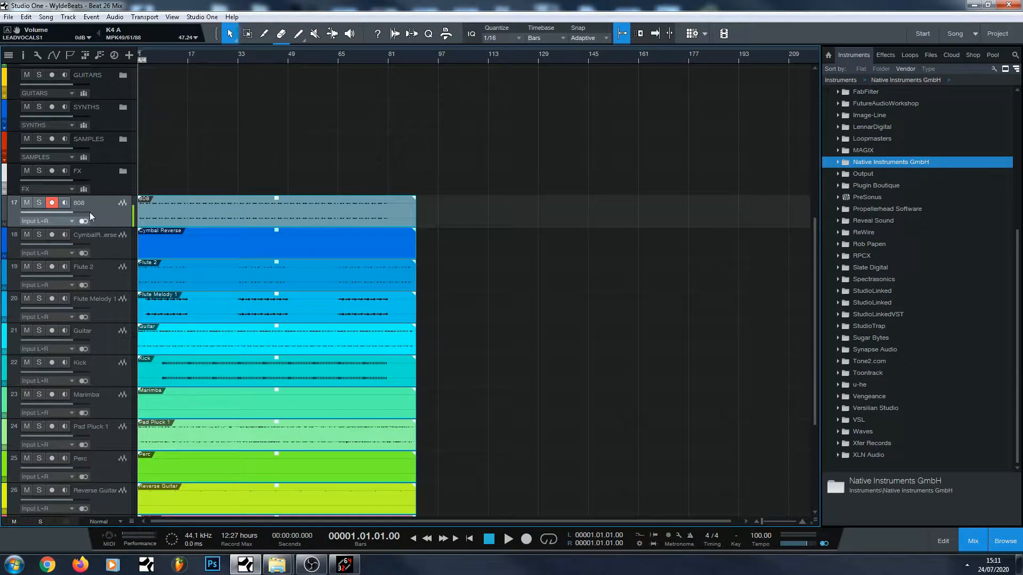
# Look through the imported stem tracks and the template's folder tracks in the arrangement.
pyautogui.click(109, 243)
pyautogui.click(102, 215)
pyautogui.click(116, 236)
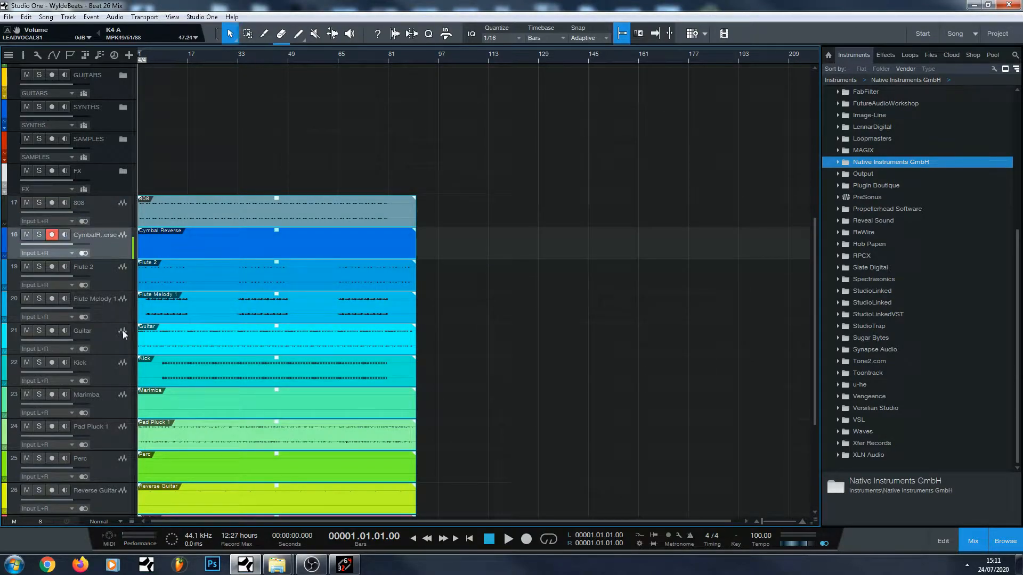
pyautogui.scroll(-1, 125, 319)
pyautogui.click(126, 269)
pyautogui.scroll(-5, 273, 377)
pyautogui.scroll(4, 288, 362)
pyautogui.scroll(6, 260, 406)
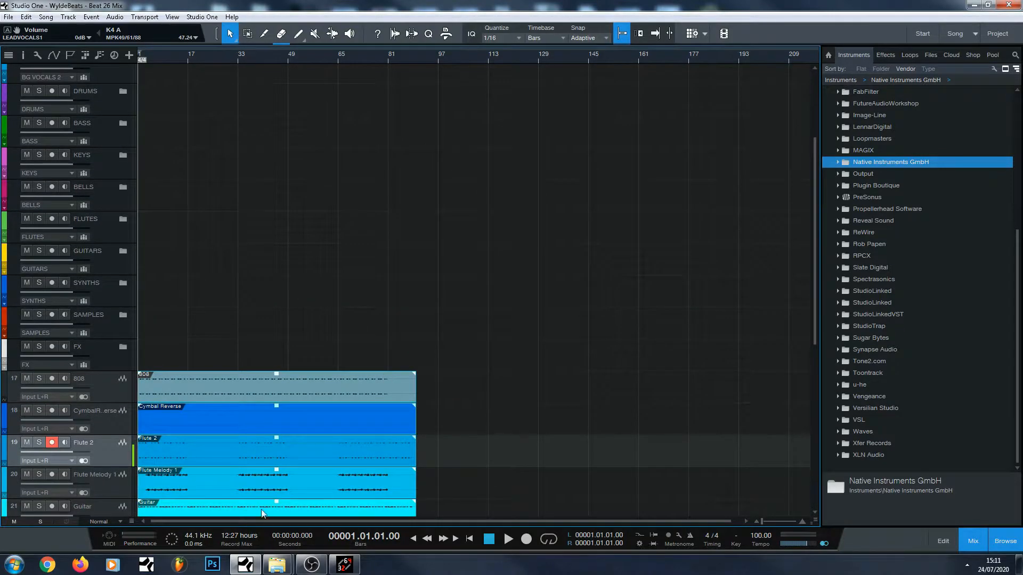
pyautogui.scroll(4, 341, 393)
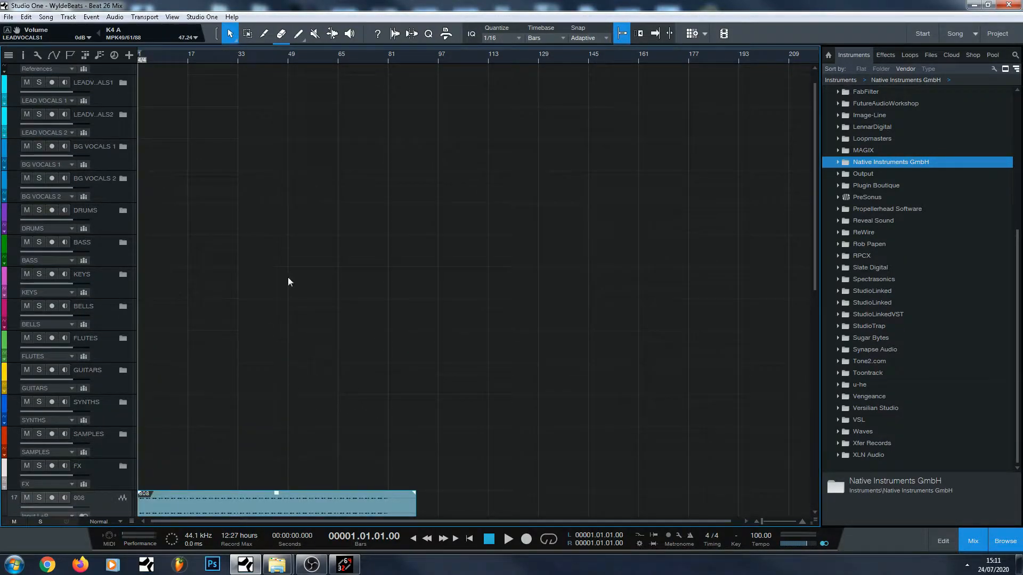
pyautogui.scroll(-6, 317, 322)
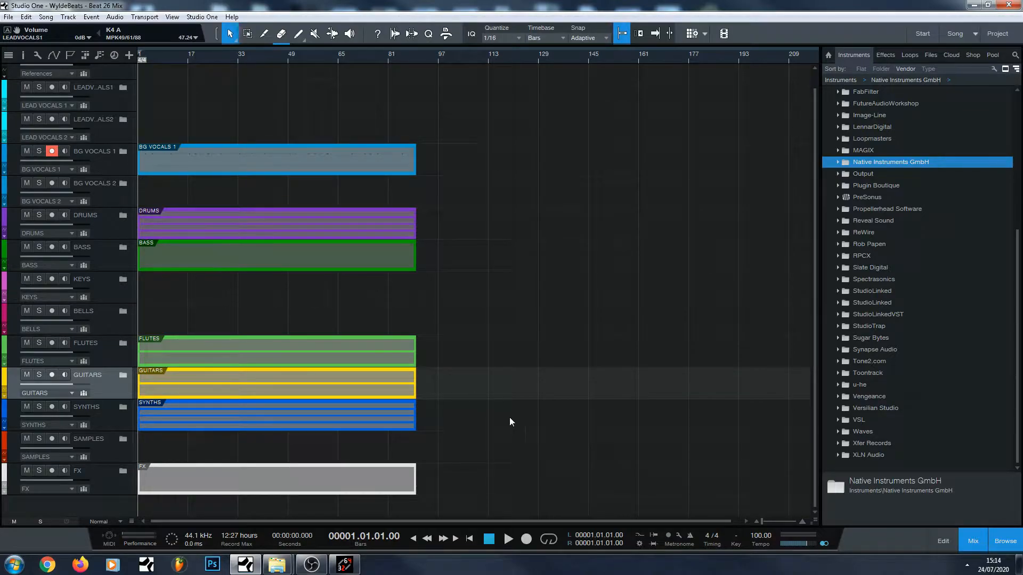
# Play the song from the start while checking the channel levels in the console, and stop playback.
pyautogui.click(509, 540)
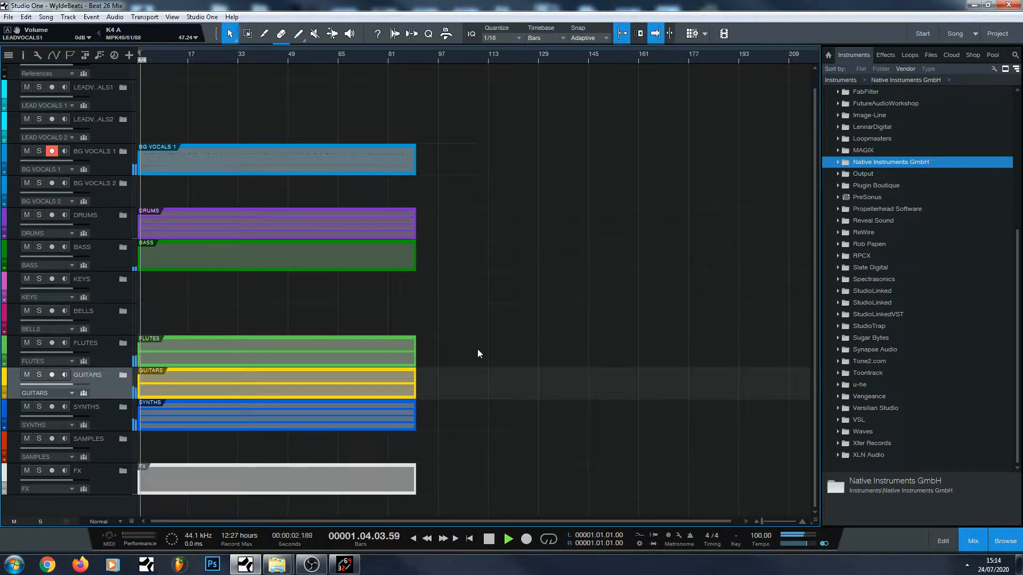
pyautogui.moveTo(0, 4); pyautogui.dragTo(726, 24)
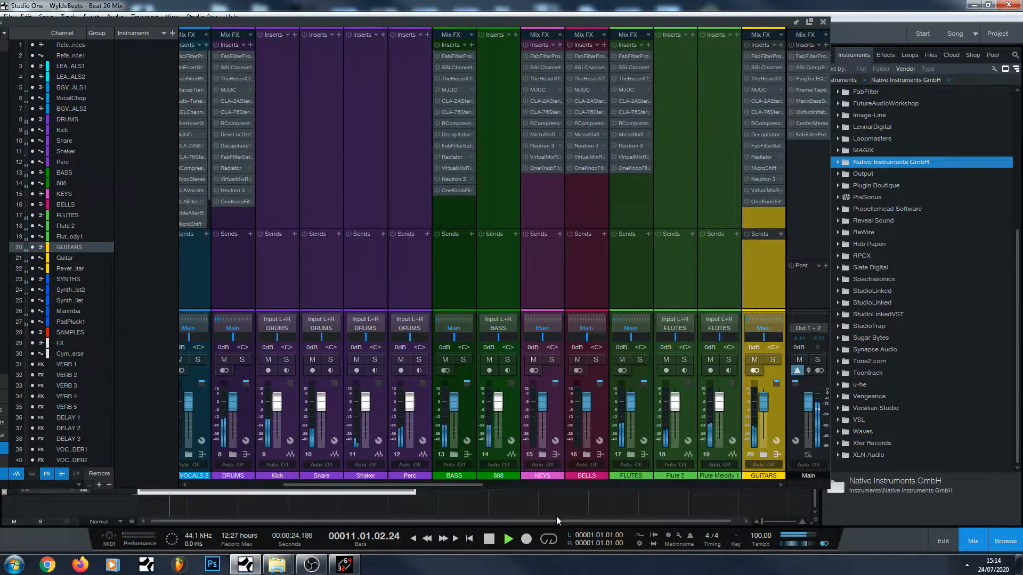
pyautogui.click(489, 539)
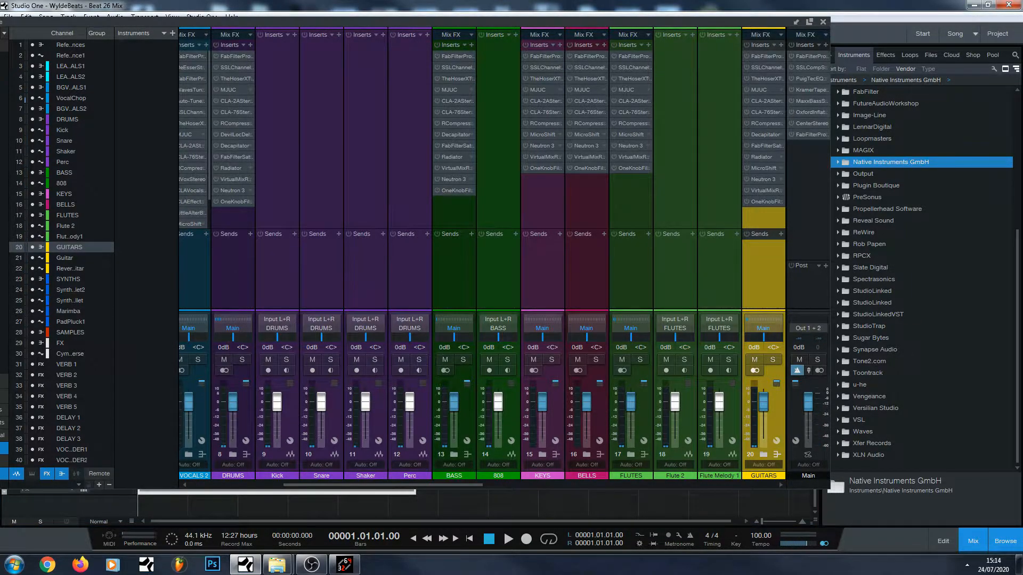
# Reopen the console and view the first channels, from the references and vocals to the drums.
pyautogui.press('F3')
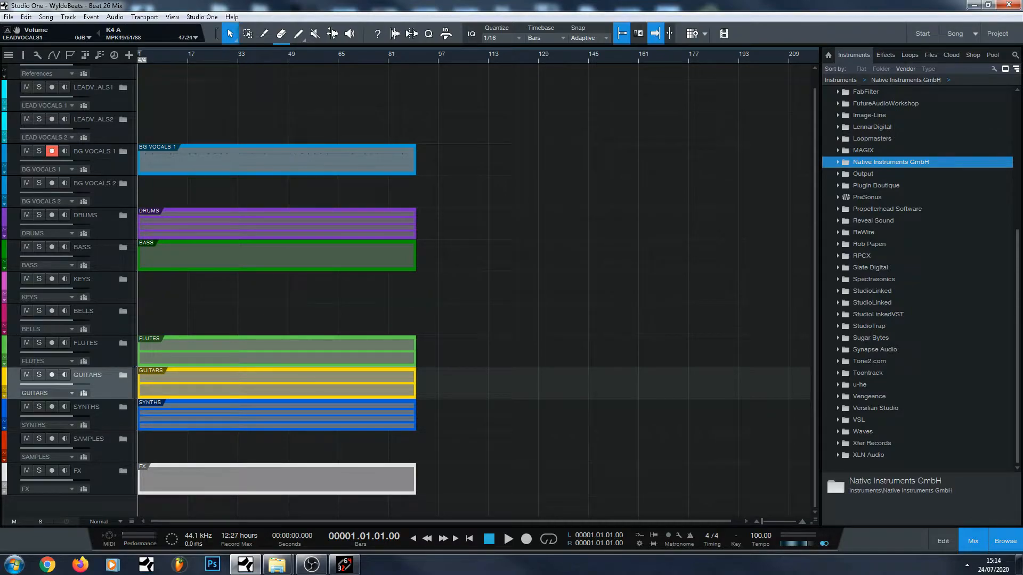
pyautogui.press('F3')
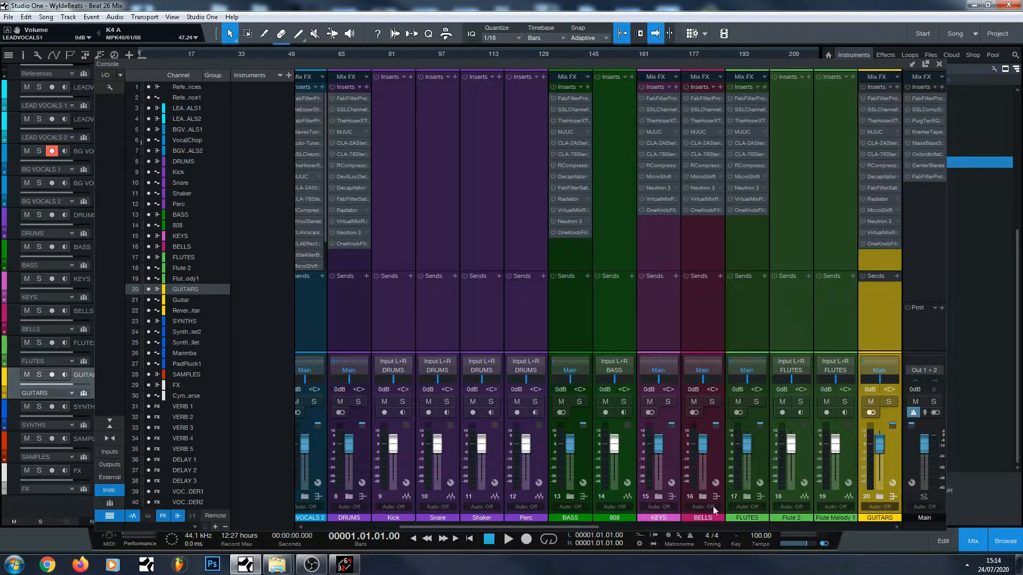
pyautogui.moveTo(576, 529); pyautogui.dragTo(486, 528)
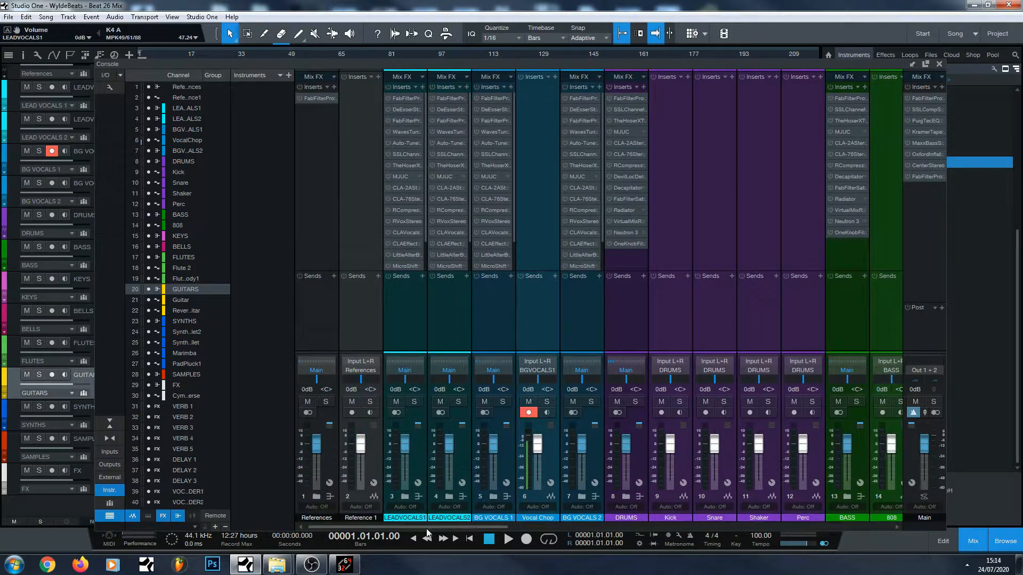
pyautogui.click(421, 465)
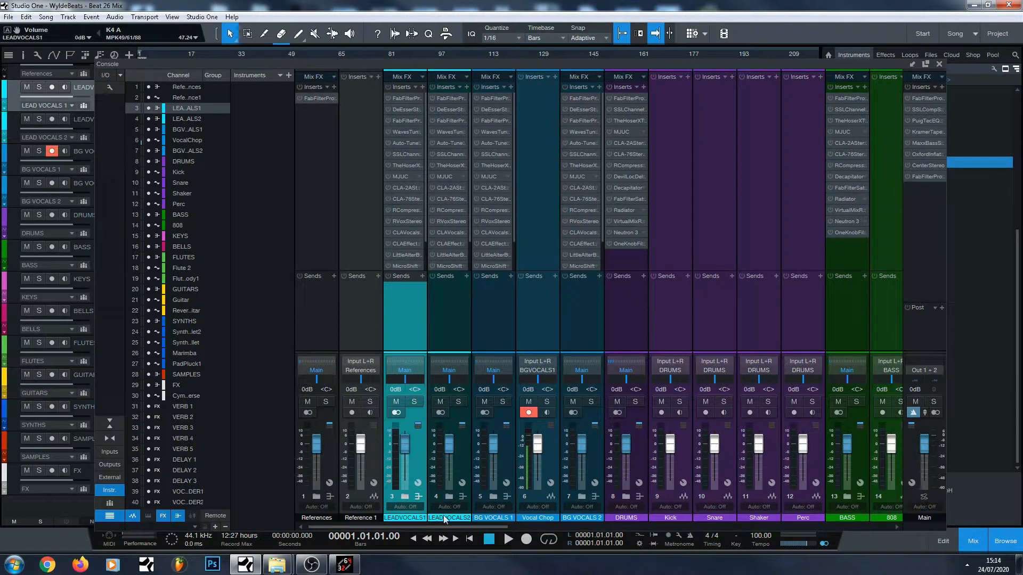
pyautogui.moveTo(436, 529); pyautogui.dragTo(757, 530)
pyautogui.keyDown('shift'); pyautogui.click(639, 457); pyautogui.keyUp('shift')
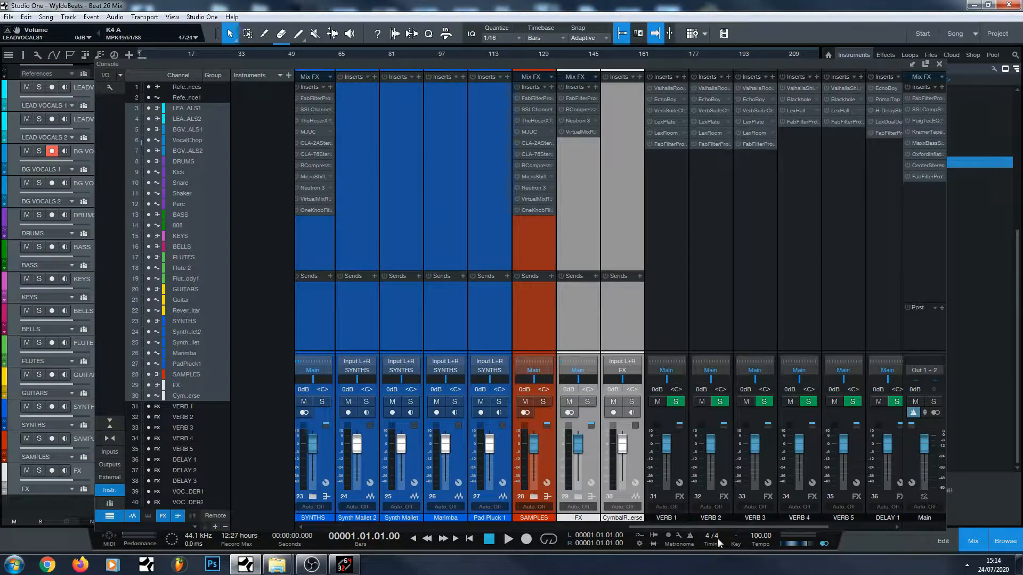
pyautogui.moveTo(708, 527); pyautogui.dragTo(388, 527)
pyautogui.click(427, 467)
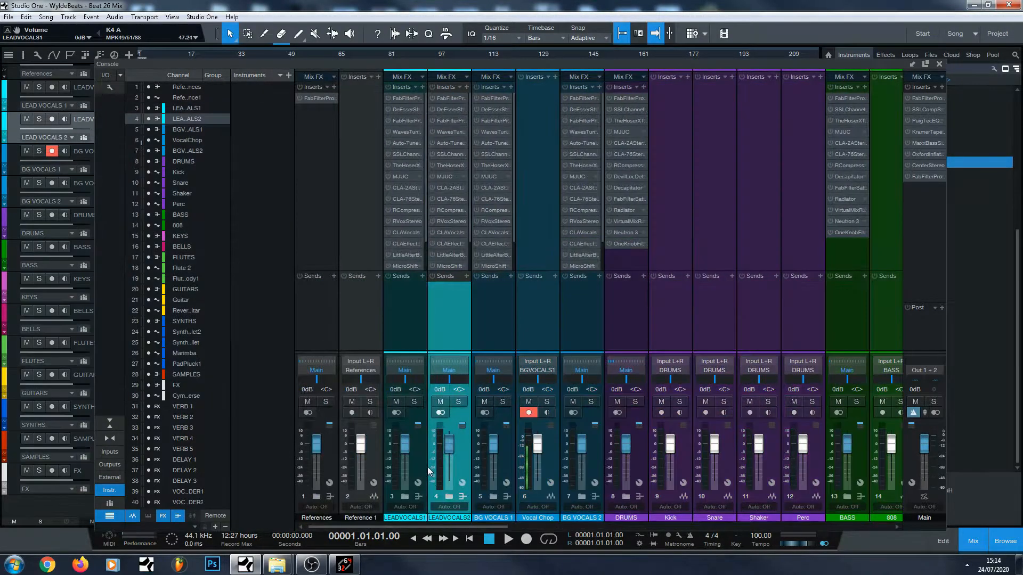
# Select all console channels from LEAD VOCALS 1 through the cymbal reverse and lower their faders together to -1.0 dB.
pyautogui.moveTo(454, 527); pyautogui.dragTo(738, 528)
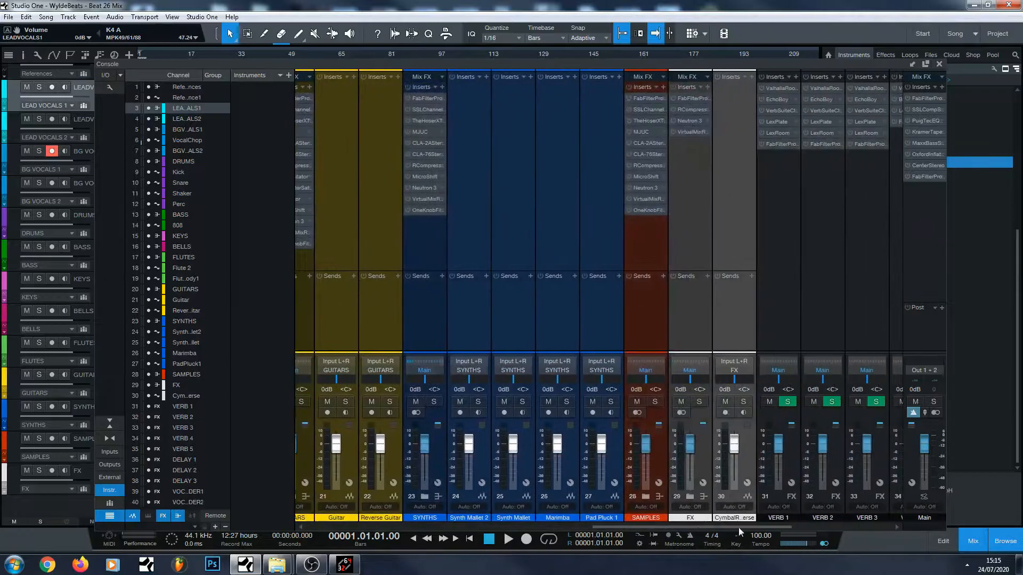
pyautogui.keyDown('shift'); pyautogui.click(753, 468); pyautogui.keyUp('shift')
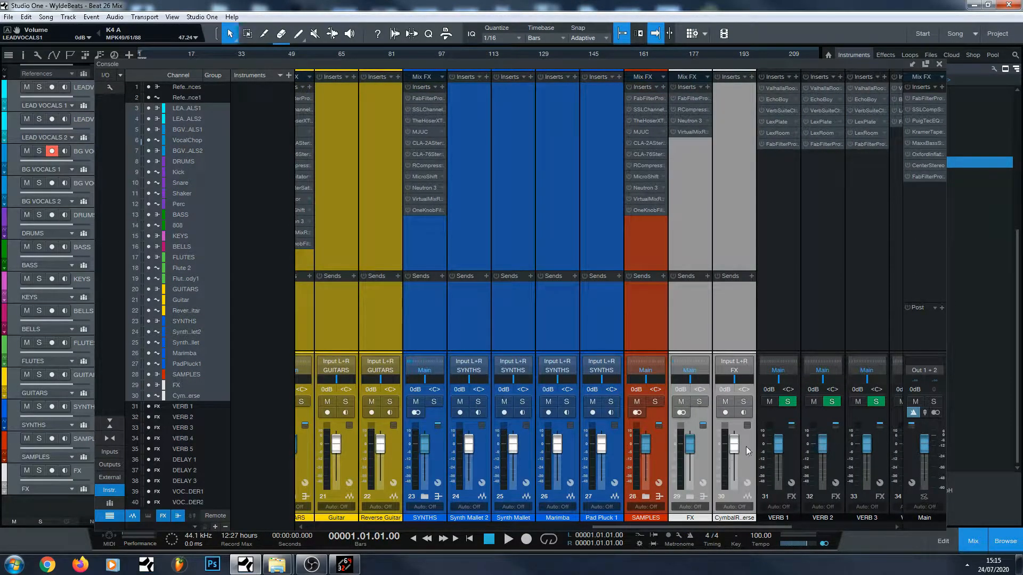
pyautogui.moveTo(737, 447); pyautogui.dragTo(743, 444)
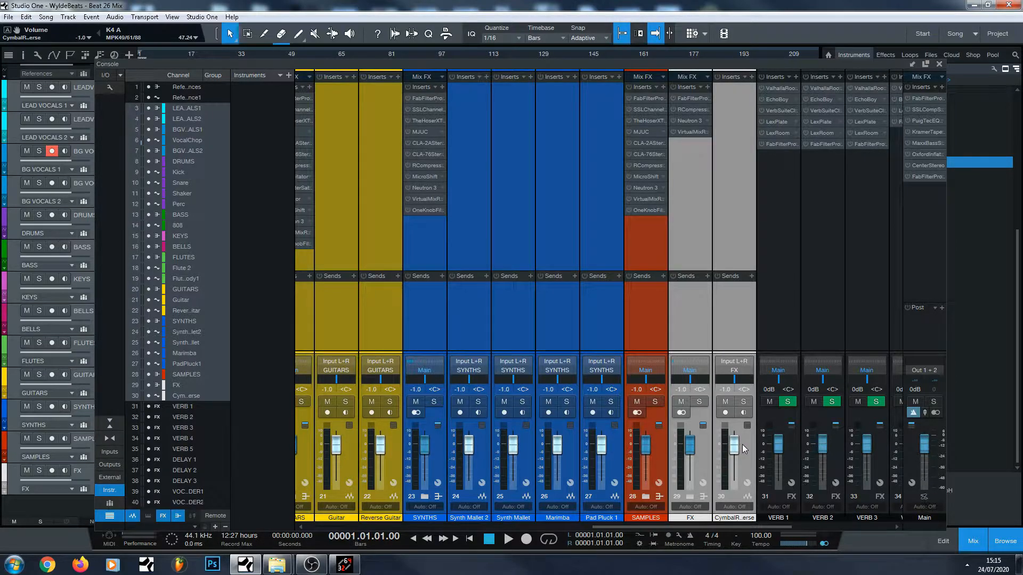
# Reset the volume of all the selected channels to 0 dB.
pyautogui.click(724, 389)
pyautogui.write('0')
pyautogui.press('Return')
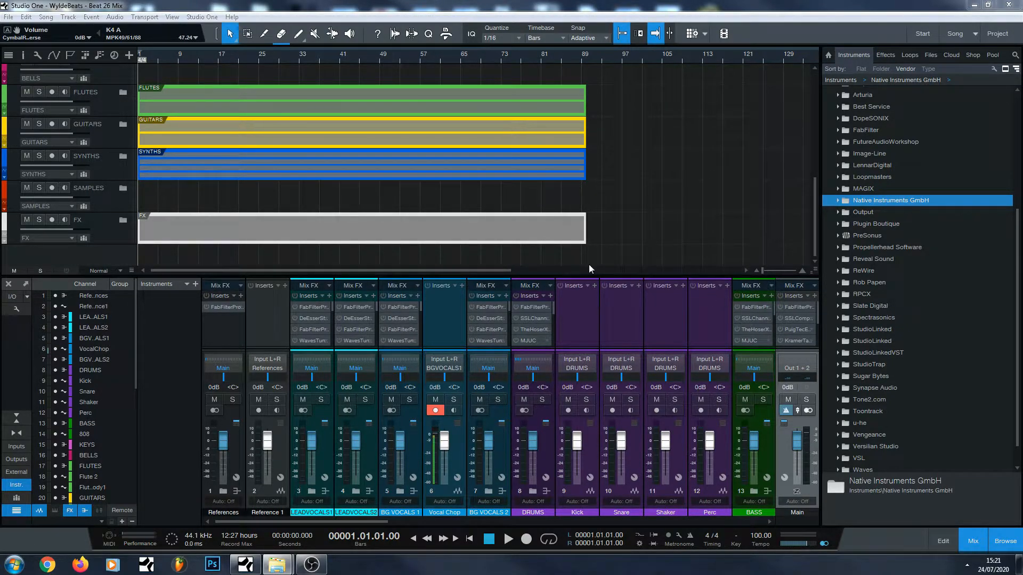
# Look through the folder tracks in the arrangement, from the vocals and drums down to the FX.
pyautogui.scroll(5, 660, 171)
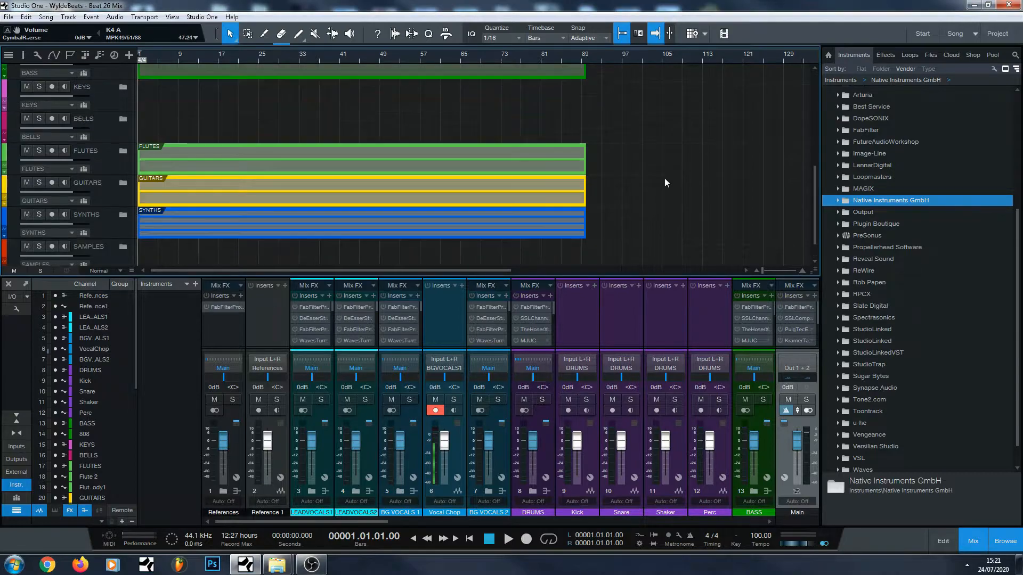
pyautogui.scroll(-5, 326, 155)
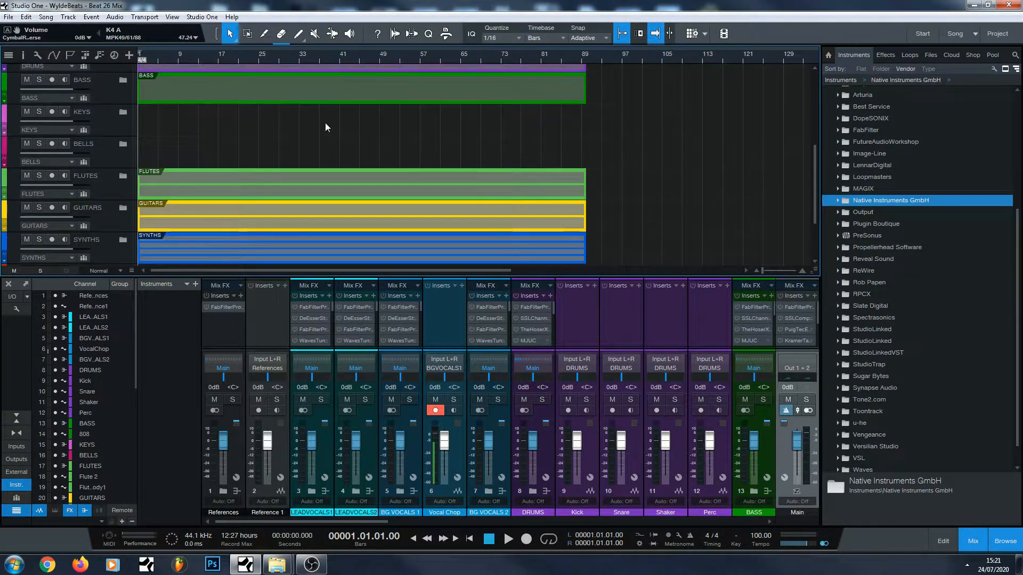
pyautogui.scroll(3, 323, 121)
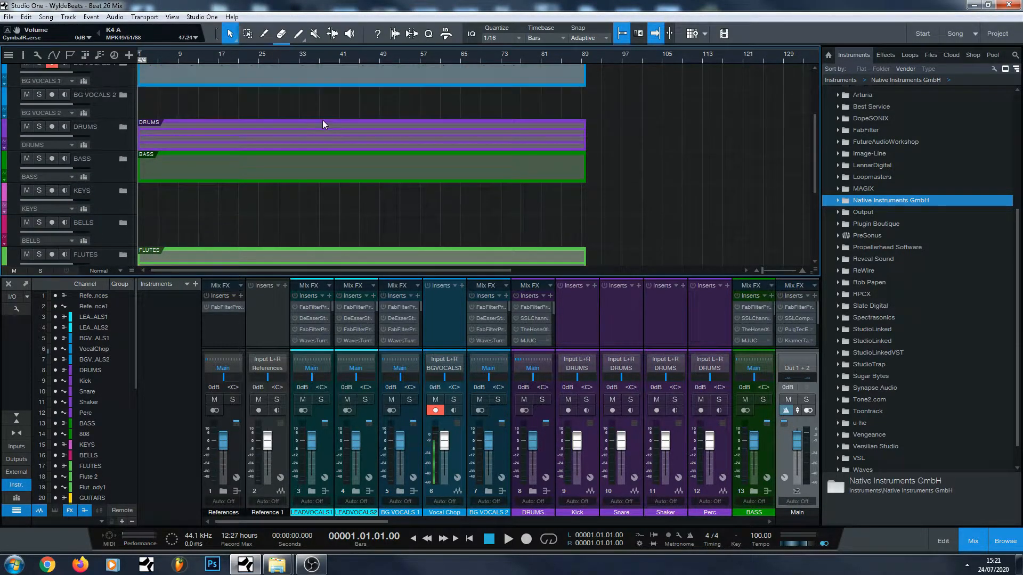
pyautogui.scroll(-3, 321, 121)
pyautogui.scroll(4, 321, 122)
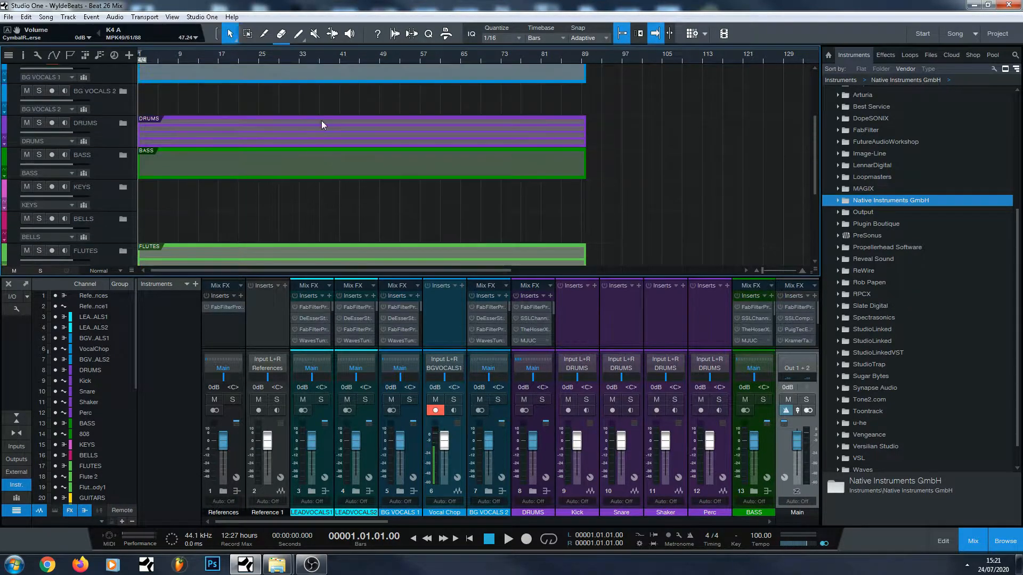
pyautogui.scroll(-2, 320, 123)
pyautogui.scroll(-4, 321, 121)
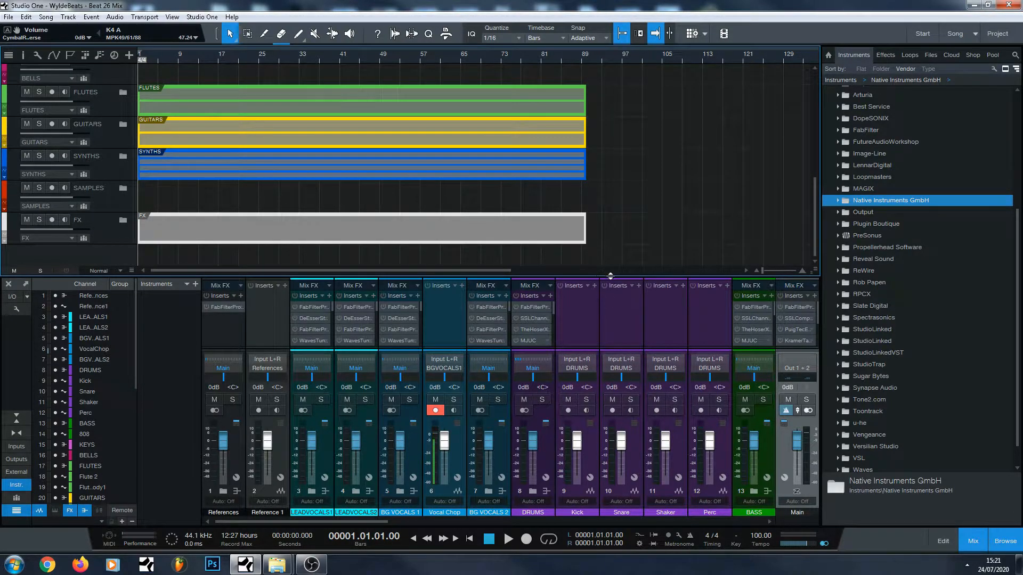
# Enlarge the console area below the arrangement so that more insert slots are visible per channel.
pyautogui.moveTo(481, 275); pyautogui.dragTo(483, 147)
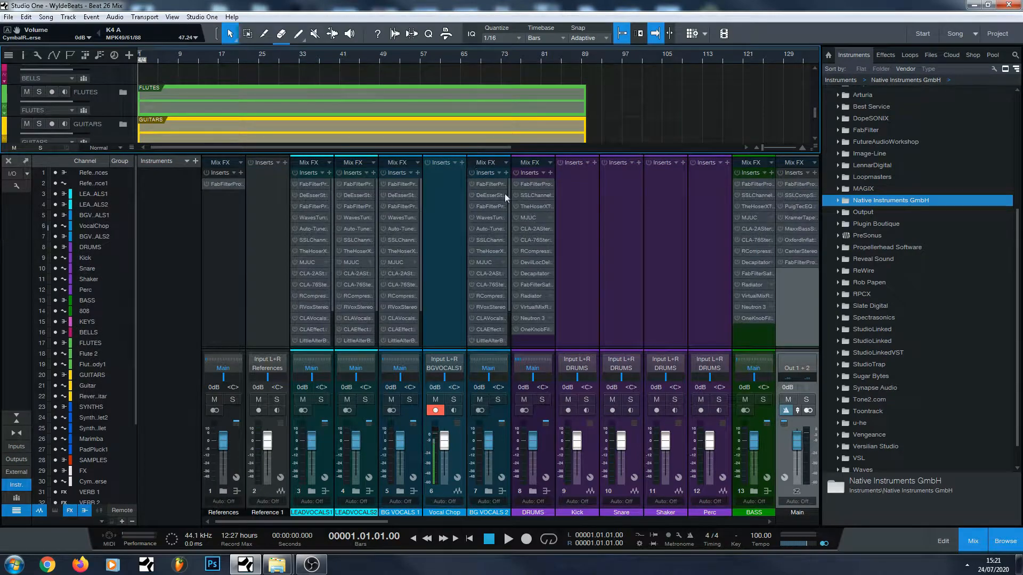
pyautogui.moveTo(402, 155); pyautogui.dragTo(403, 245)
pyautogui.scroll(-1, 533, 163)
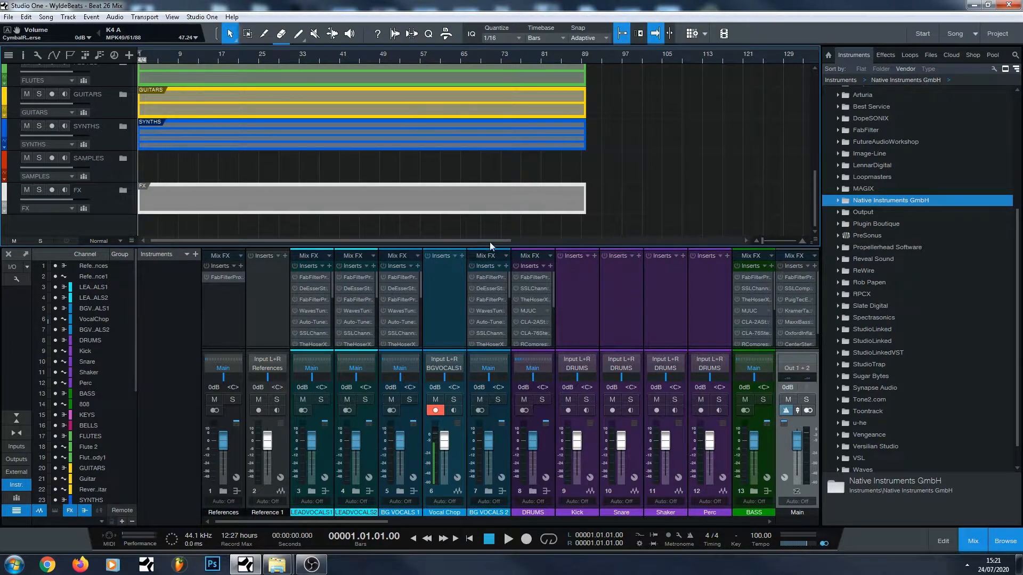
# Select the BG VOCALS 1 folder, view its FabFilter Pro-DS, and move FabFilter Pro-Q 3 to the top of its insert chain.
pyautogui.scroll(12, 382, 120)
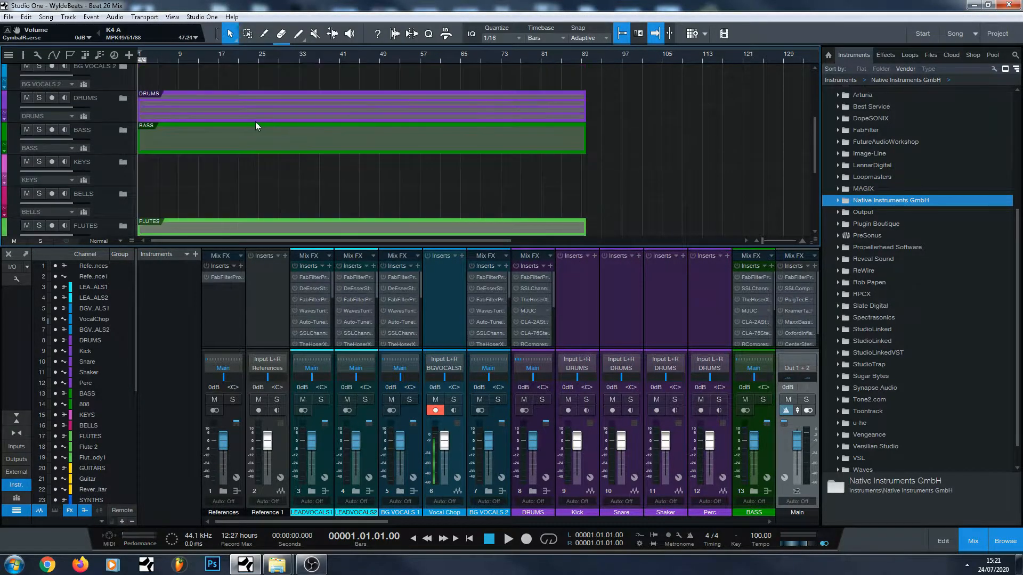
pyautogui.scroll(-1, 242, 152)
pyautogui.scroll(1, 229, 138)
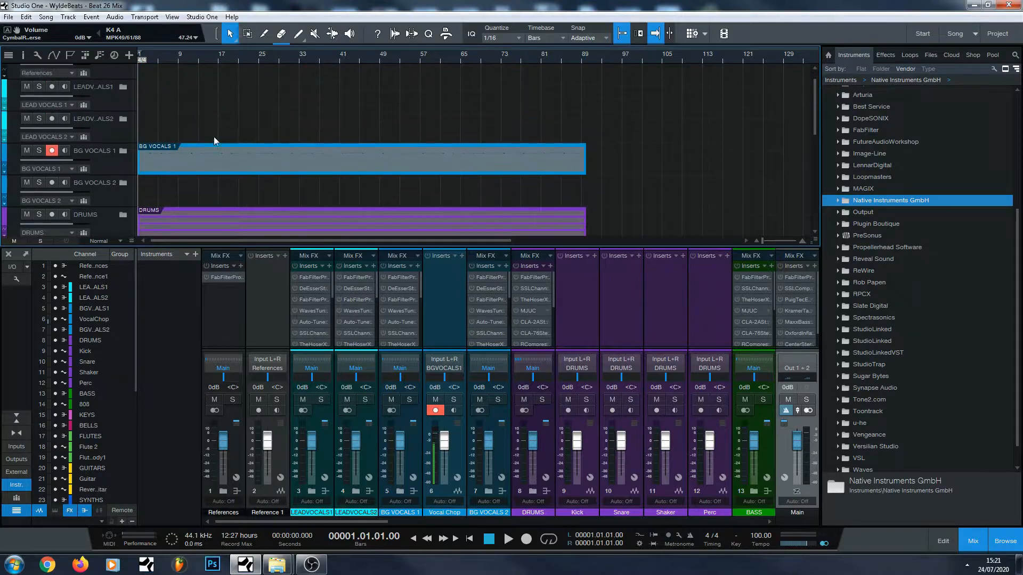
pyautogui.click(134, 162)
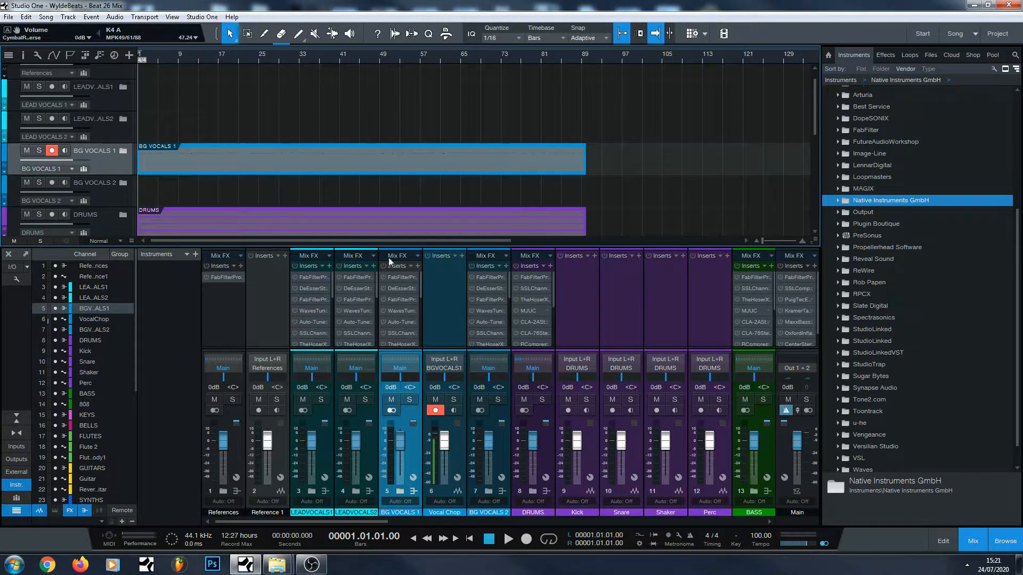
pyautogui.click(401, 277)
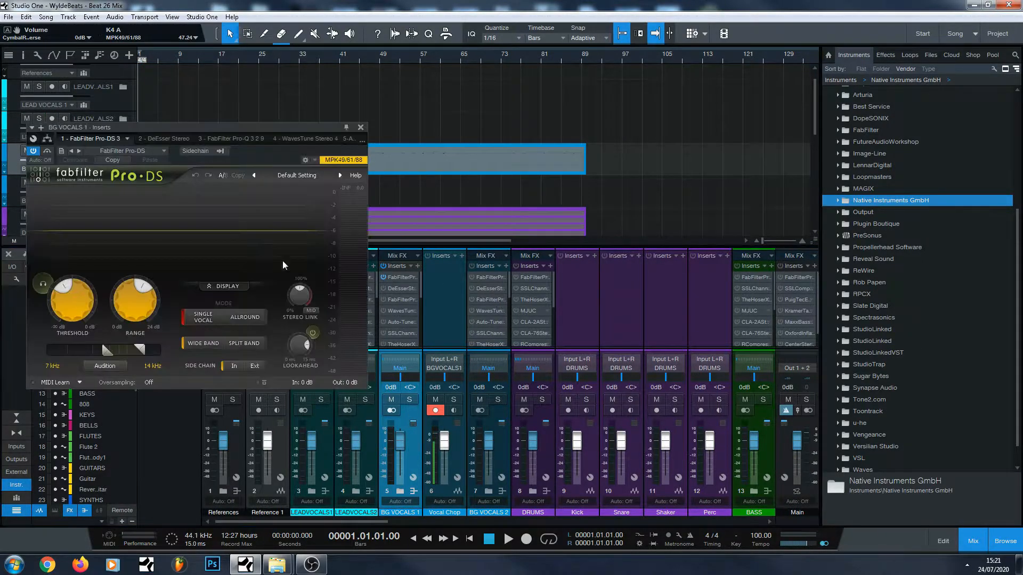
pyautogui.click(361, 127)
pyautogui.moveTo(384, 299); pyautogui.dragTo(404, 282)
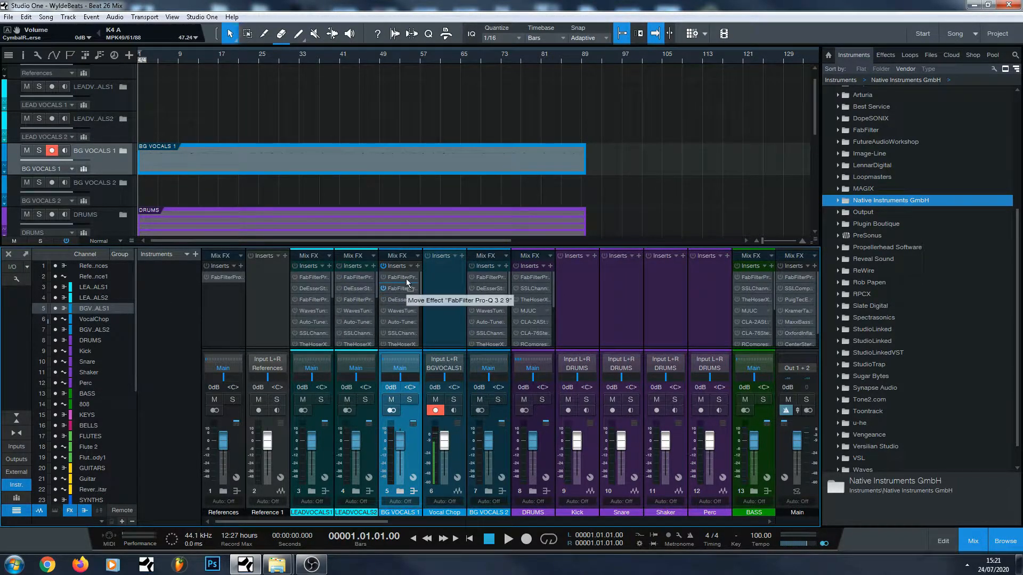
# Add a 12 dB/oct low cut at about 200 Hz in the Pro-Q 3 on BG VOCALS 1 and close the plug-in.
pyautogui.click(408, 277)
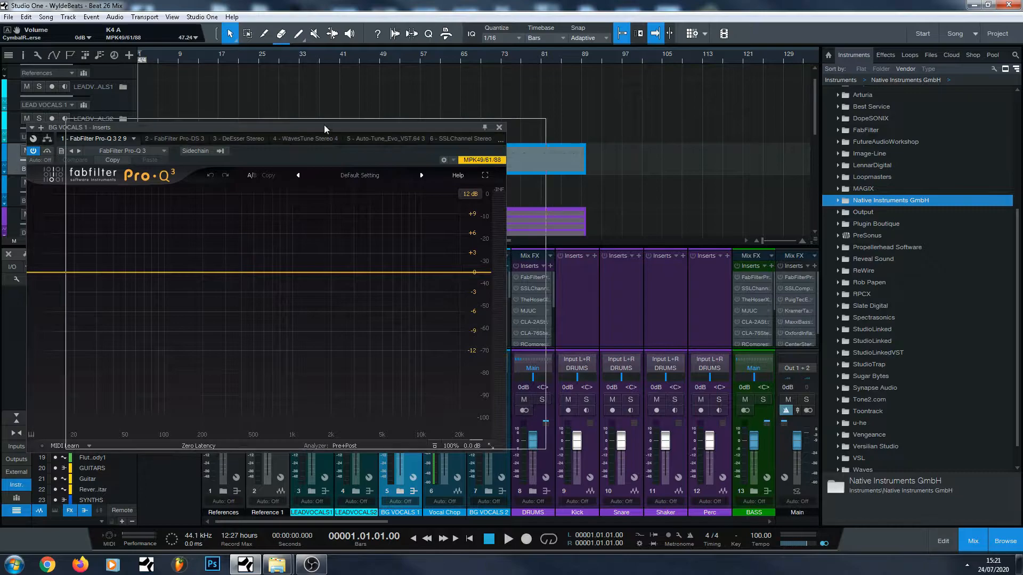
pyautogui.moveTo(324, 127); pyautogui.dragTo(597, 88)
pyautogui.moveTo(356, 235); pyautogui.dragTo(433, 268)
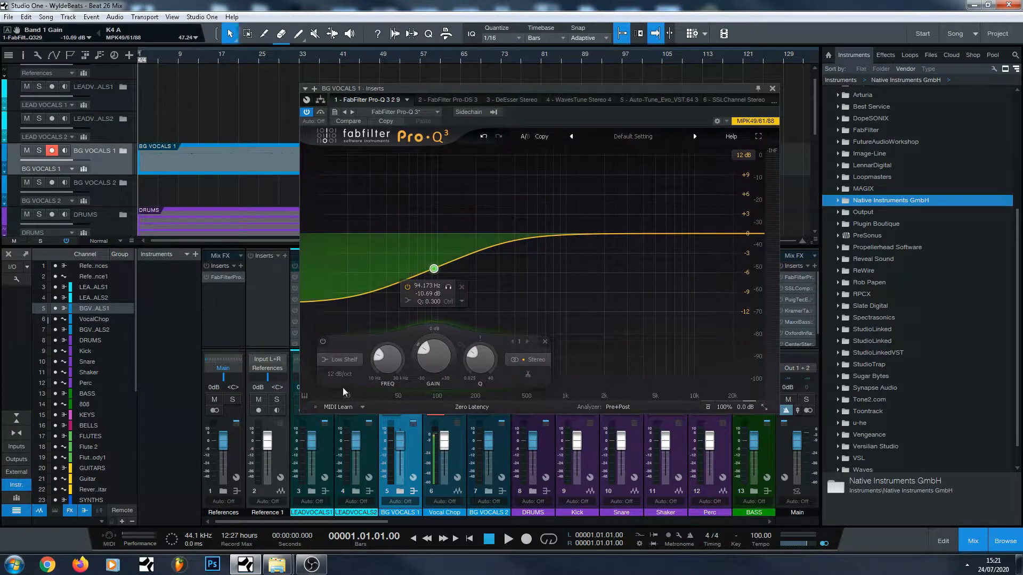
pyautogui.click(327, 360)
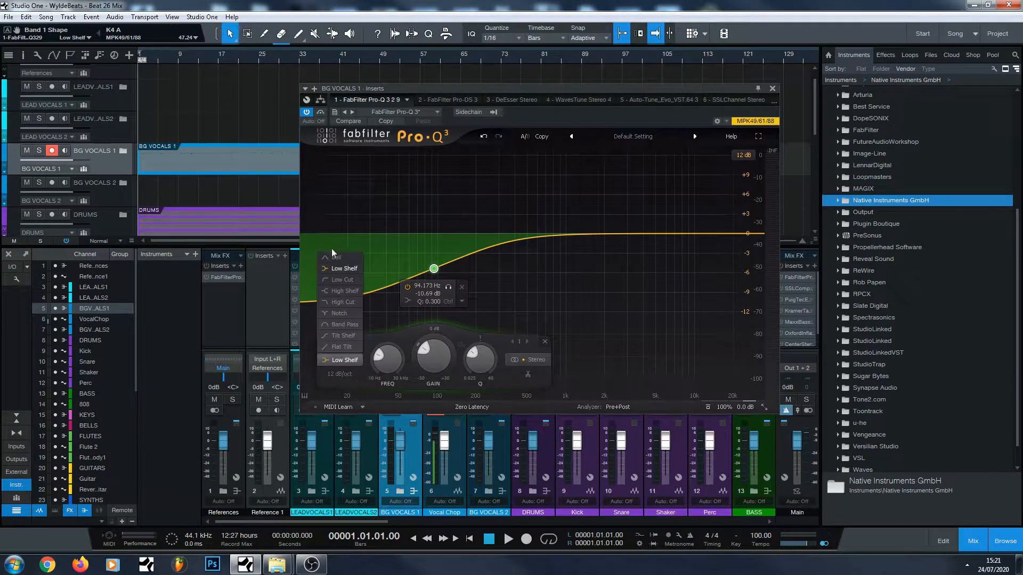
pyautogui.click(331, 277)
pyautogui.moveTo(437, 303); pyautogui.dragTo(475, 238)
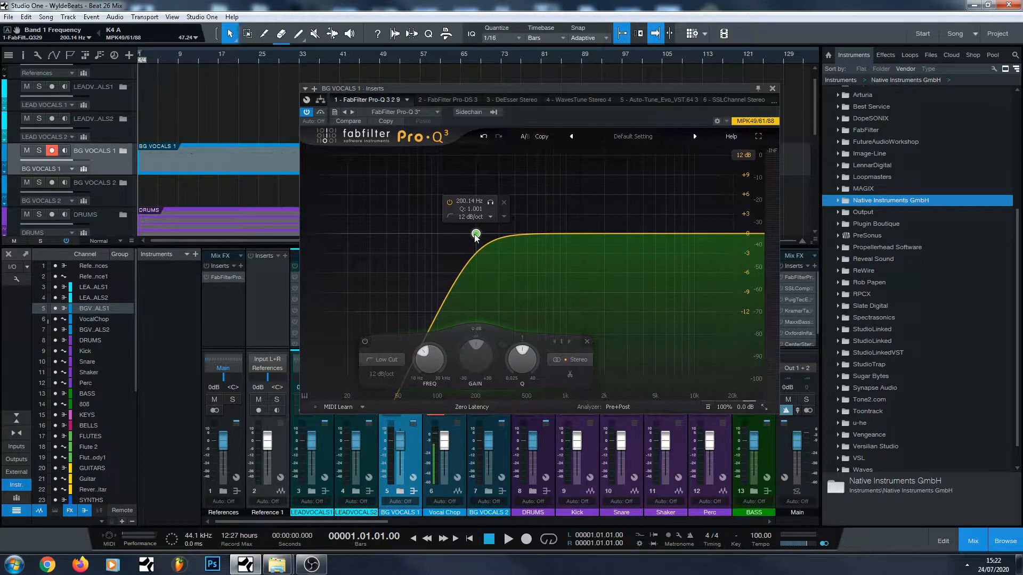
pyautogui.click(773, 89)
# Add a 12 dB/oct low cut at about 24 Hz in the Pro-Q 3 on the DRUMS bus and close the plug-in.
pyautogui.scroll(-3, 365, 118)
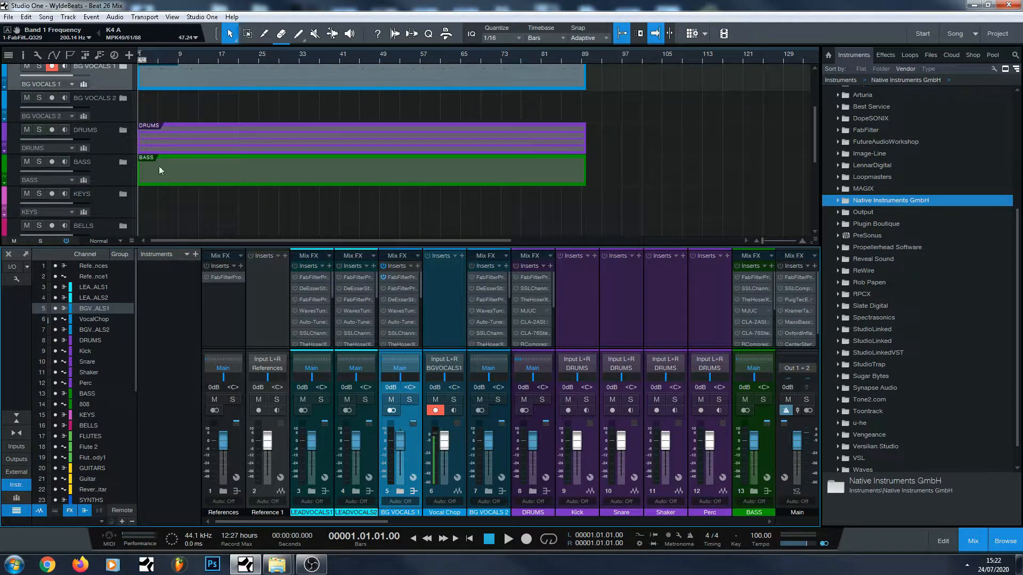
pyautogui.click(104, 140)
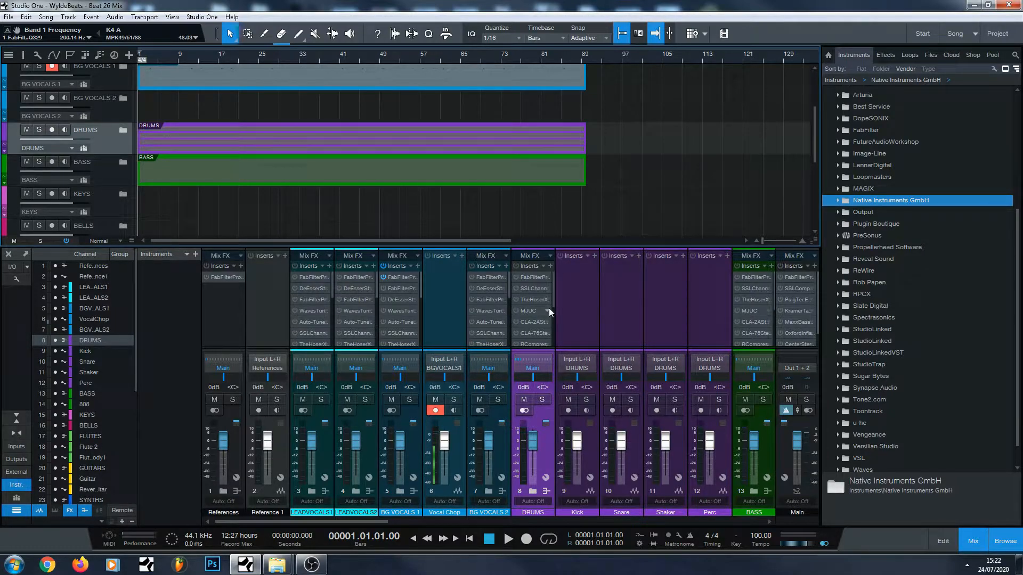
pyautogui.doubleClick(520, 279)
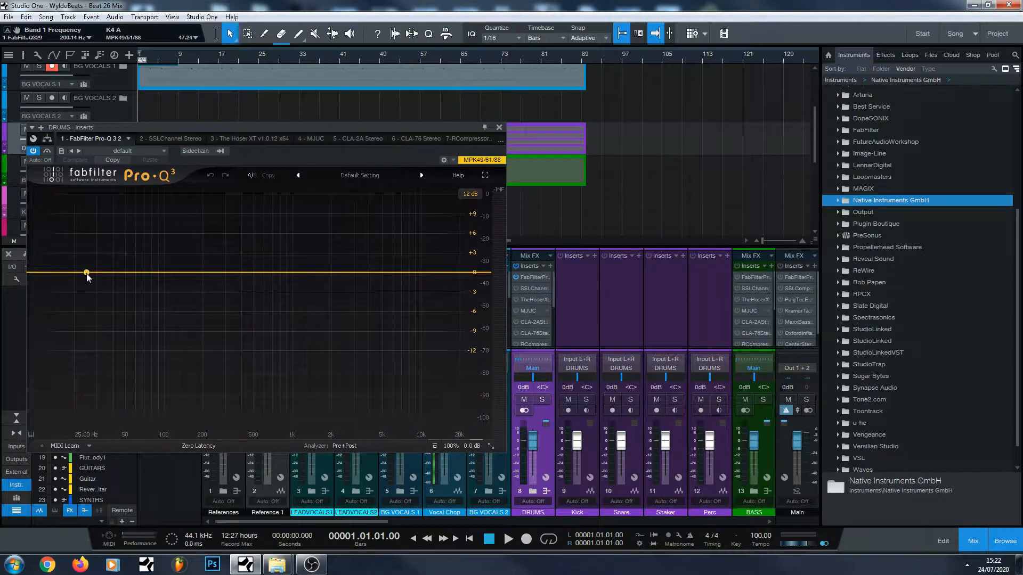
pyautogui.moveTo(87, 273); pyautogui.dragTo(172, 286)
pyautogui.click(78, 413)
pyautogui.click(79, 399)
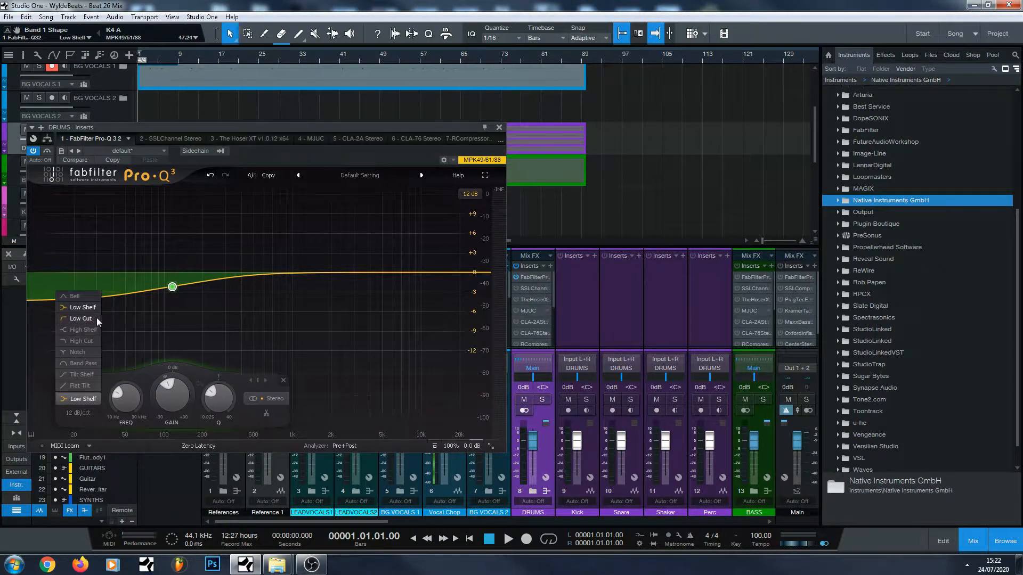
pyautogui.click(81, 318)
pyautogui.moveTo(172, 336); pyautogui.dragTo(85, 274)
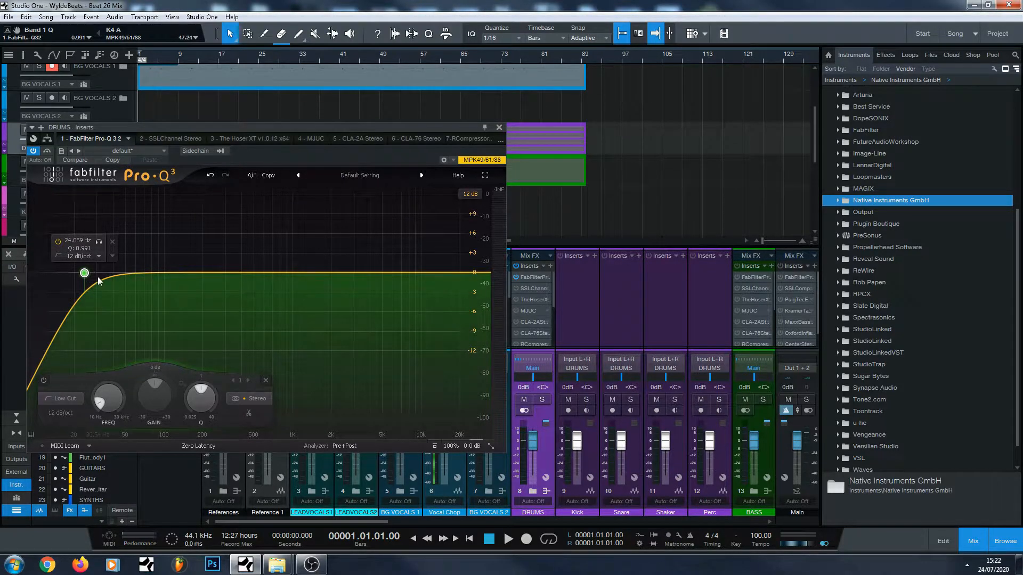
pyautogui.click(499, 127)
# Add a 12 dB/oct low cut at about 23 Hz in the Pro-Q 3 on the BASS bus and close the plug-in.
pyautogui.click(103, 164)
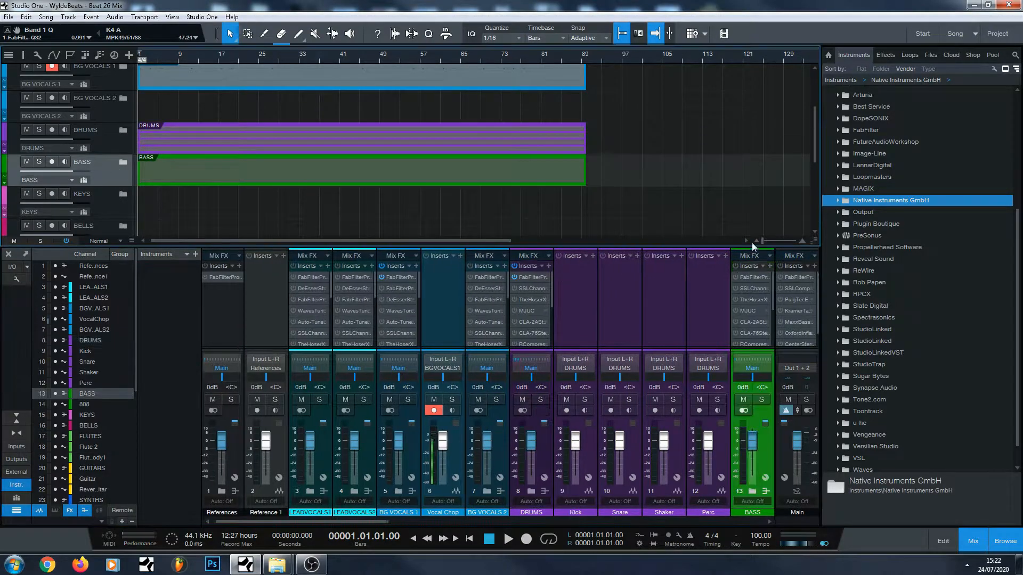
pyautogui.doubleClick(750, 277)
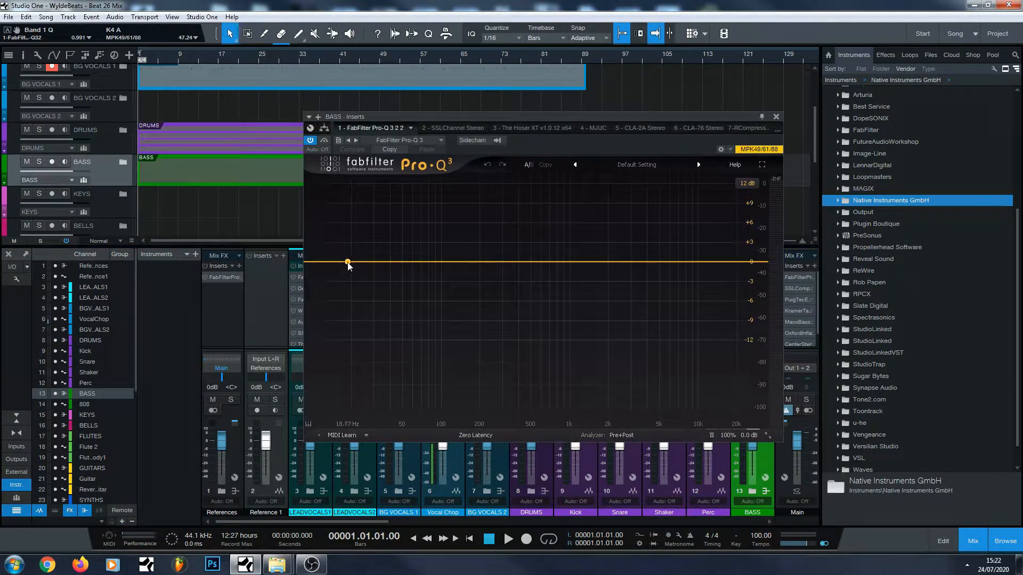
pyautogui.moveTo(348, 263); pyautogui.dragTo(371, 277)
pyautogui.click(341, 386)
pyautogui.click(334, 307)
pyautogui.moveTo(373, 326); pyautogui.dragTo(360, 265)
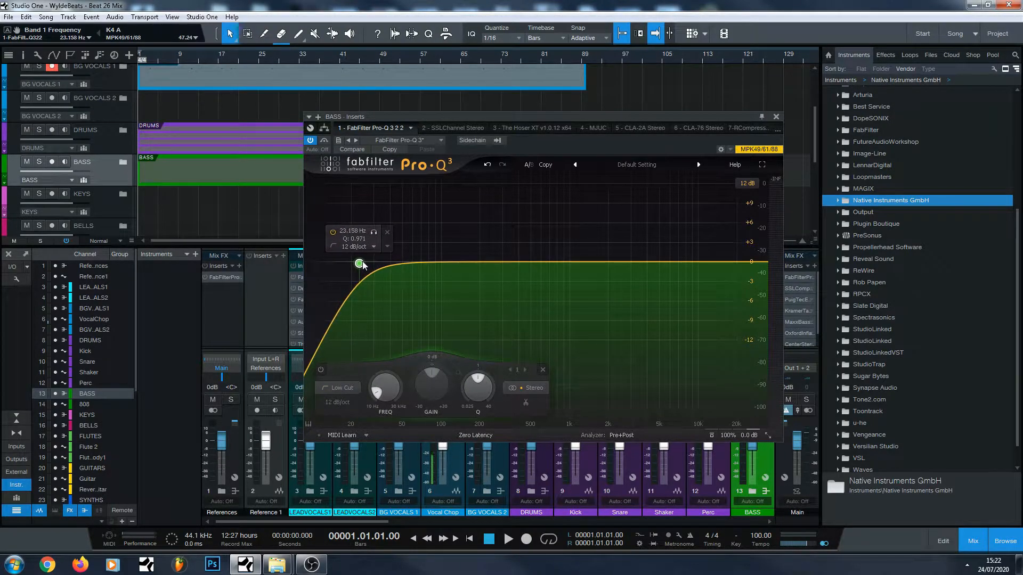
pyautogui.click(776, 117)
# Select the FLUTES bus and add a 12 dB/oct low cut at about 29 Hz in its Pro-Q 3.
pyautogui.scroll(-5, 446, 177)
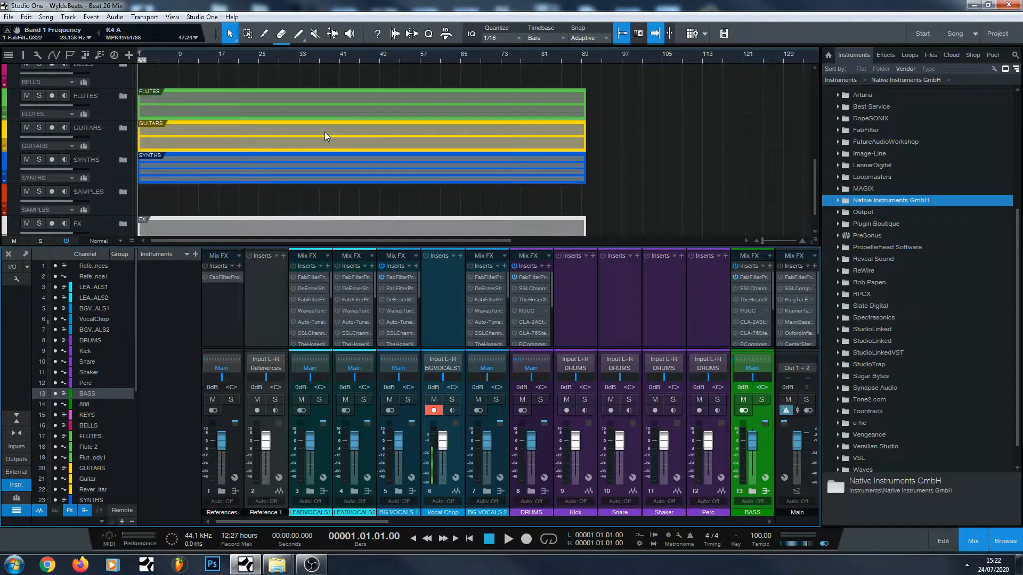
pyautogui.click(114, 104)
pyautogui.click(735, 277)
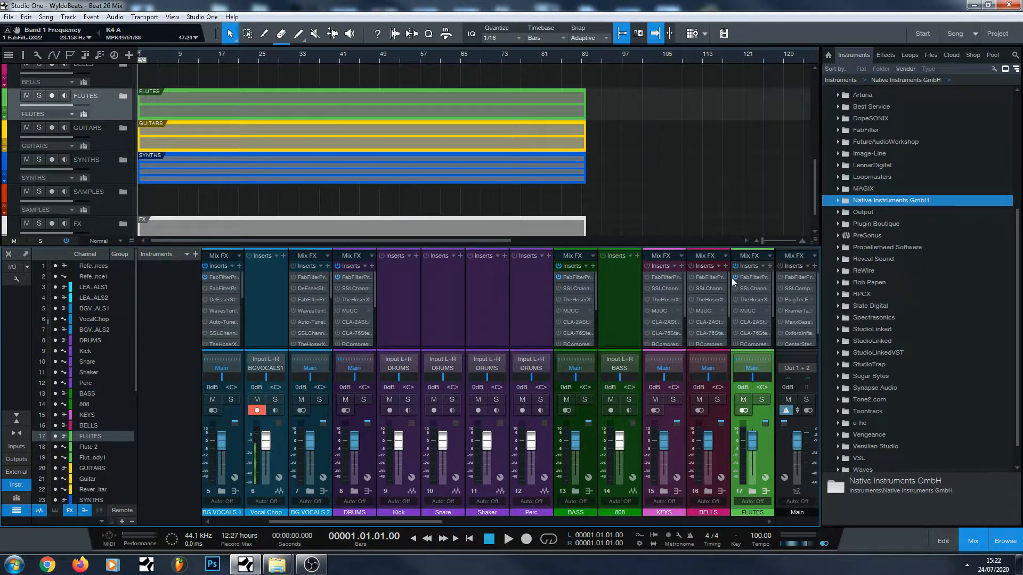
pyautogui.moveTo(349, 264); pyautogui.dragTo(371, 408)
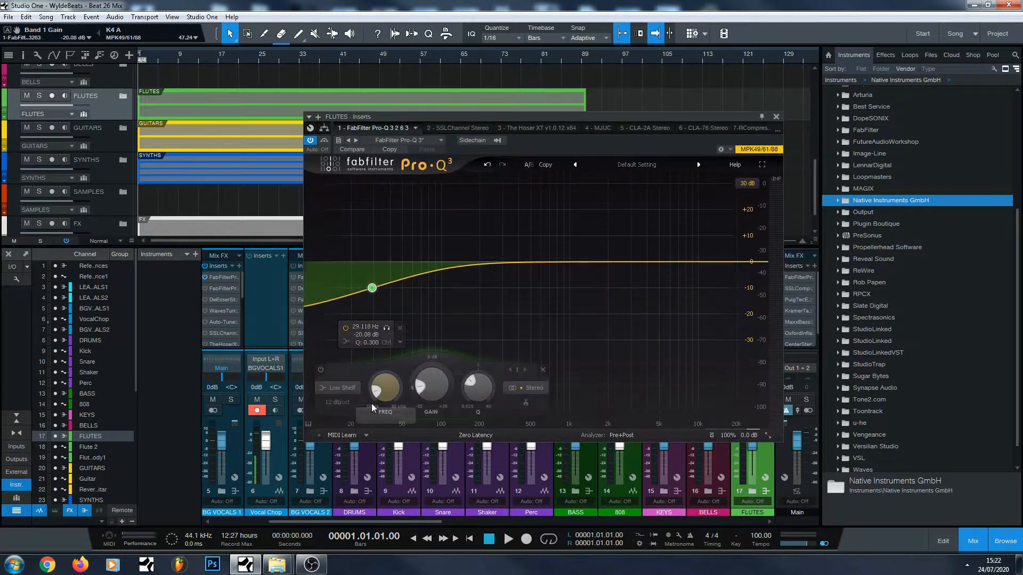
pyautogui.click(344, 310)
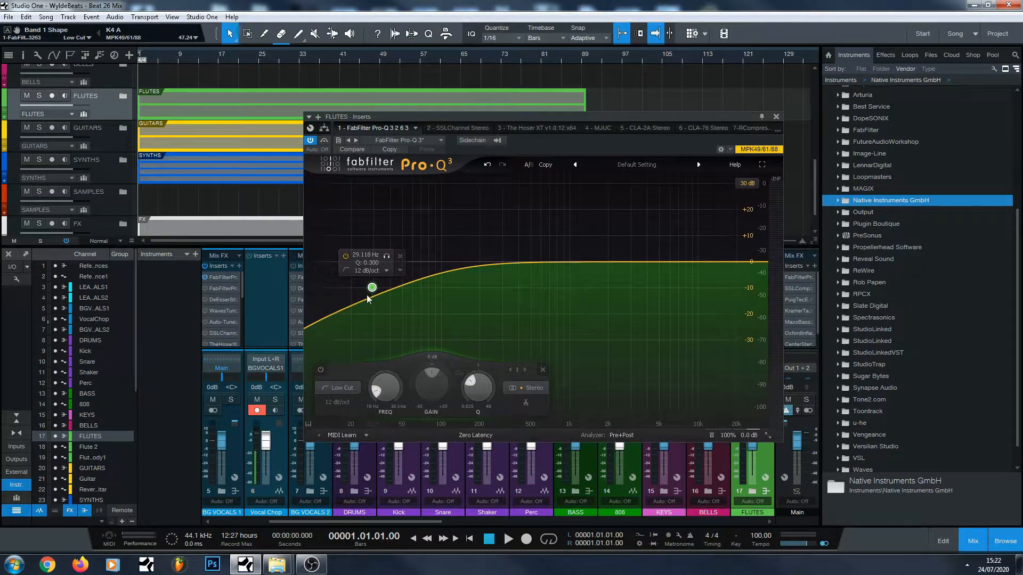
pyautogui.click(343, 388)
pyautogui.click(344, 307)
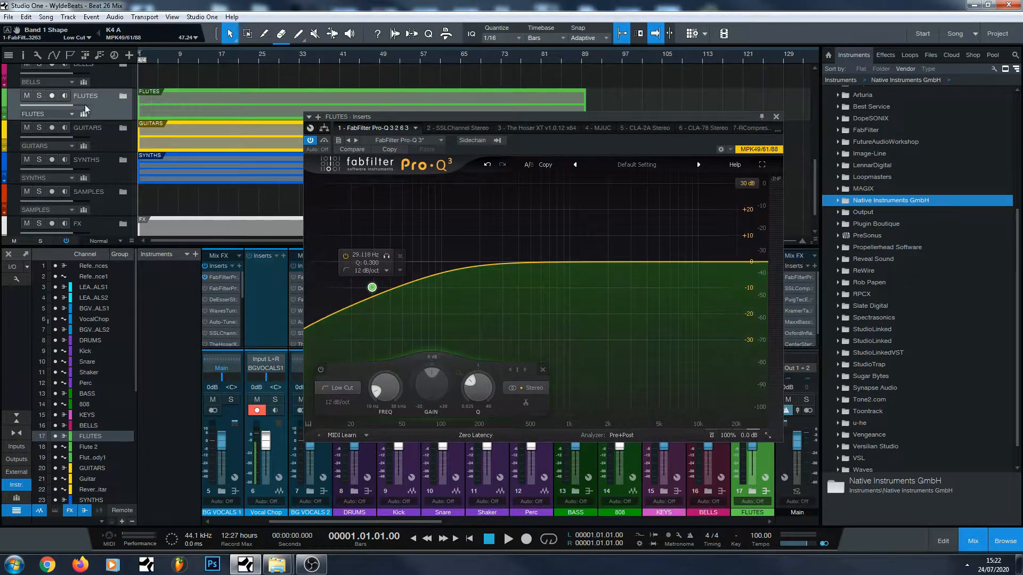
# Solo the FLUTES folder and play the song from about bar 9.
pyautogui.click(39, 95)
pyautogui.click(180, 56)
pyautogui.press('space')
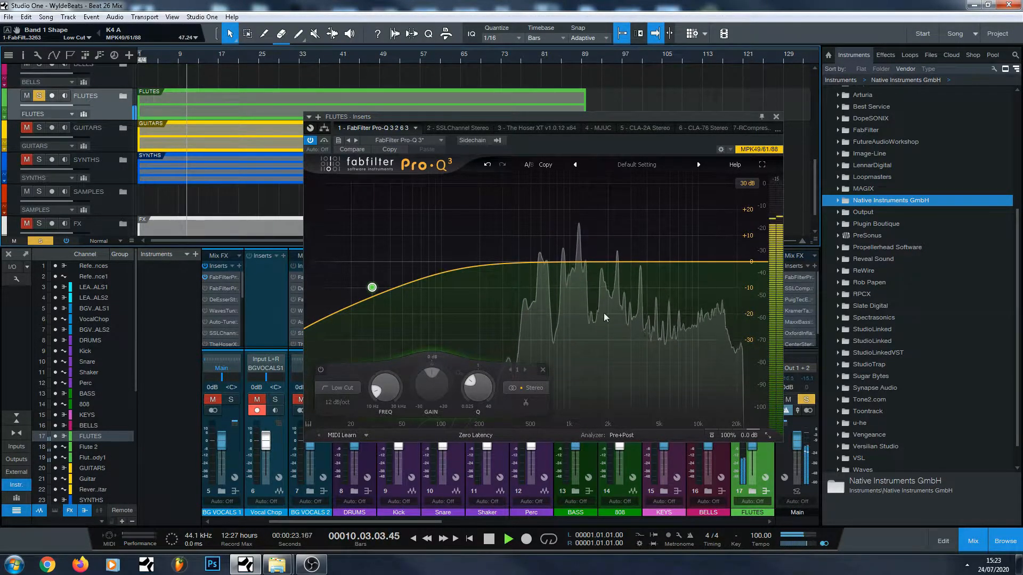
# Move the FLUTES low cut to about 55 Hz, disable the band for comparison during playback, and stop the transport.
pyautogui.moveTo(372, 287); pyautogui.dragTo(408, 264)
pyautogui.rightClick(408, 265)
pyautogui.click(446, 274)
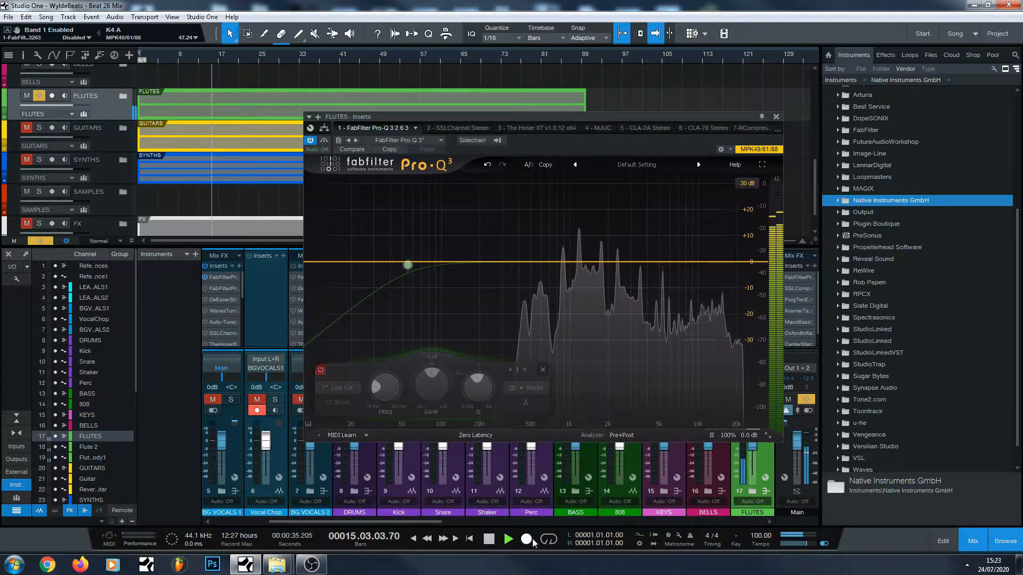
pyautogui.click(491, 540)
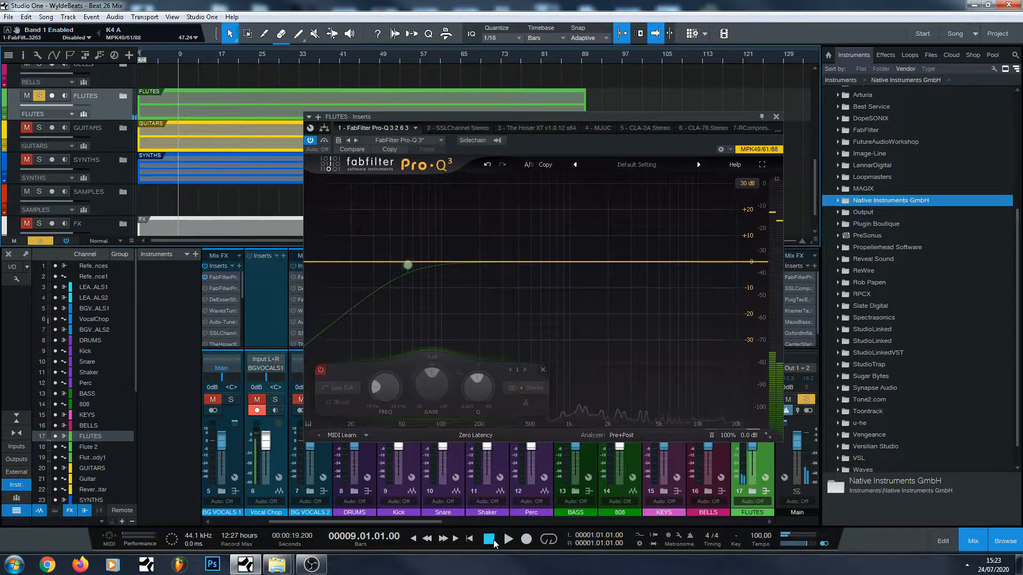
# Enable the low-cut band on FLUTES, set its frequency to about 218 Hz, and close the plug-in.
pyautogui.rightClick(409, 266)
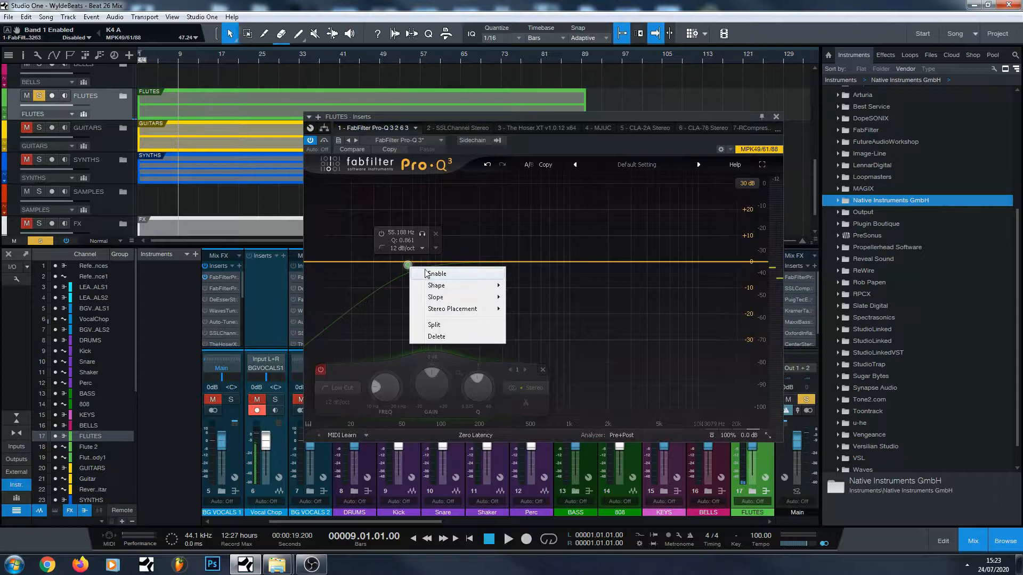
pyautogui.click(426, 272)
pyautogui.moveTo(410, 264); pyautogui.dragTo(484, 263)
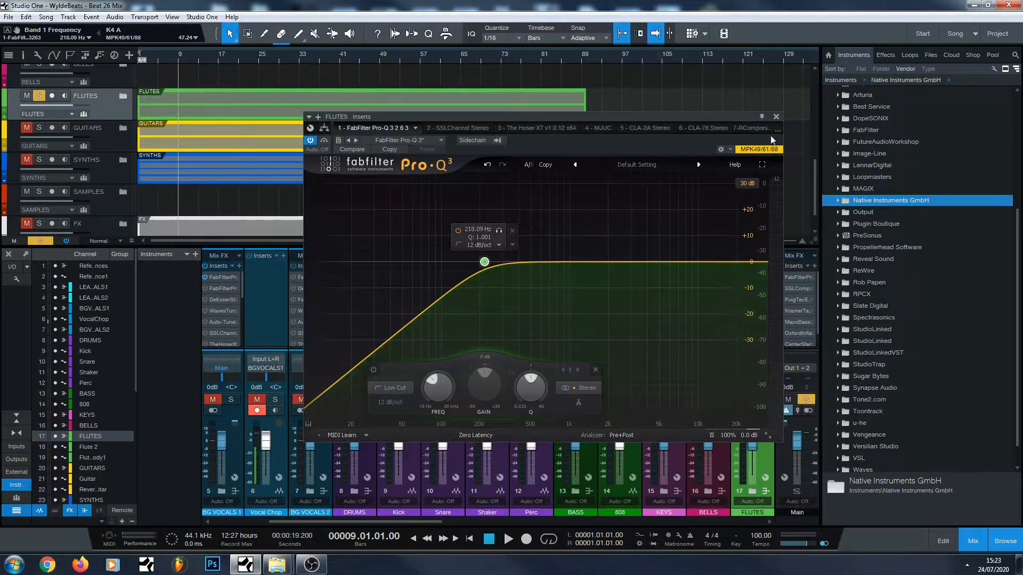
pyautogui.click(775, 116)
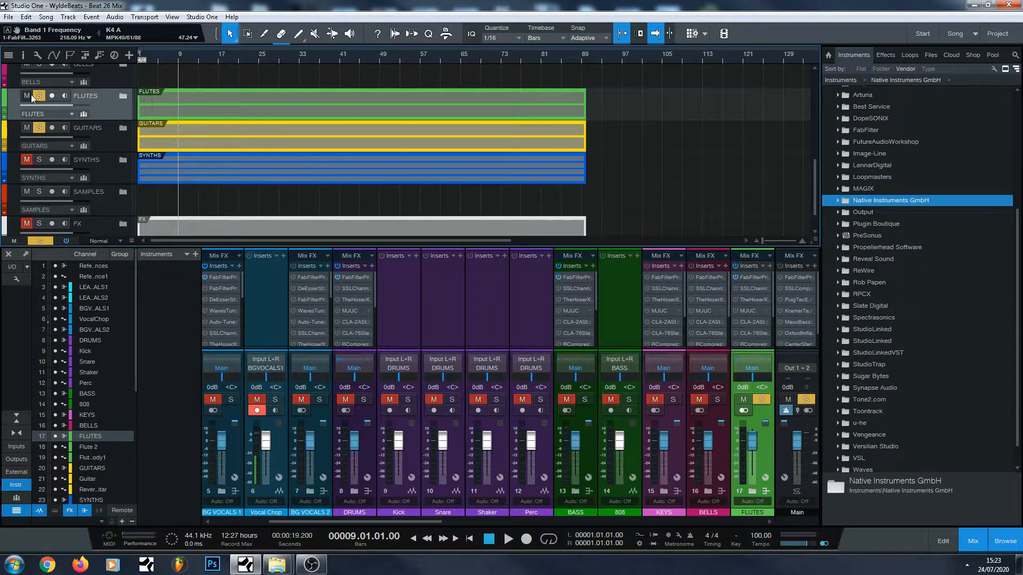
# Solo and play the GUITARS bus, and add a 12 dB/oct low cut at about 18 Hz in its Pro-Q 3.
pyautogui.click(110, 132)
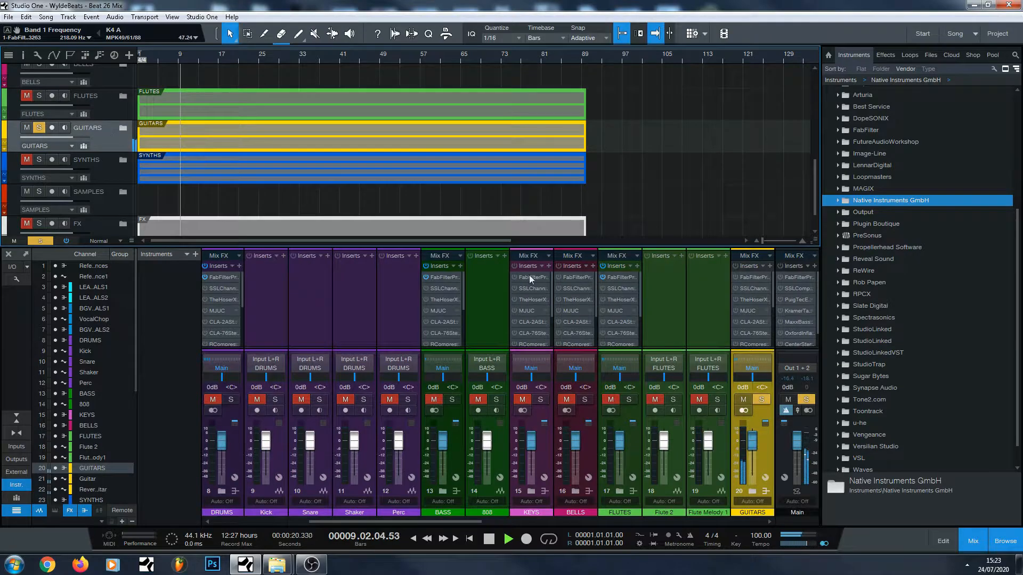
pyautogui.click(750, 276)
pyautogui.click(391, 277)
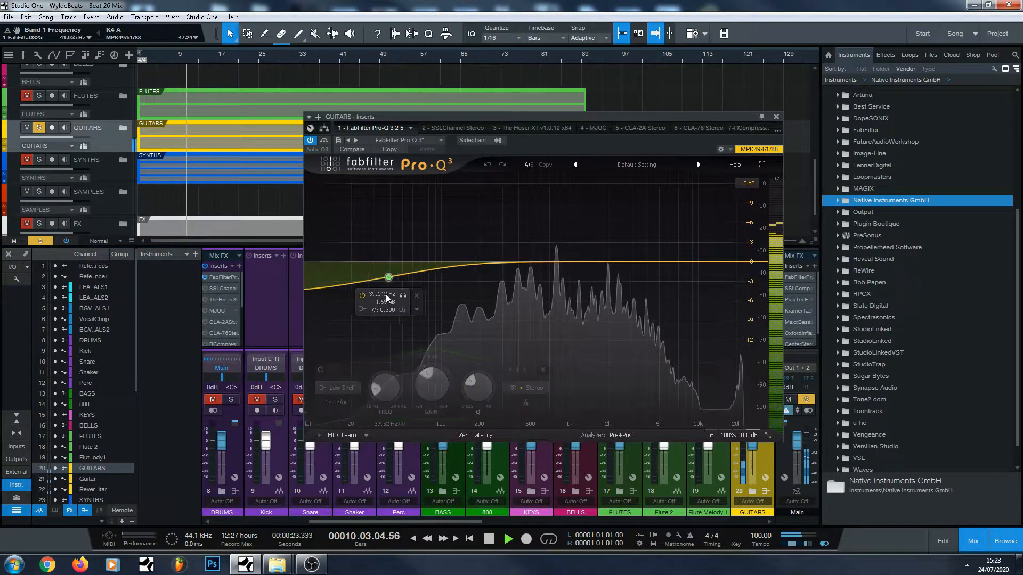
pyautogui.click(342, 389)
pyautogui.click(340, 308)
pyautogui.moveTo(392, 280); pyautogui.dragTo(329, 266)
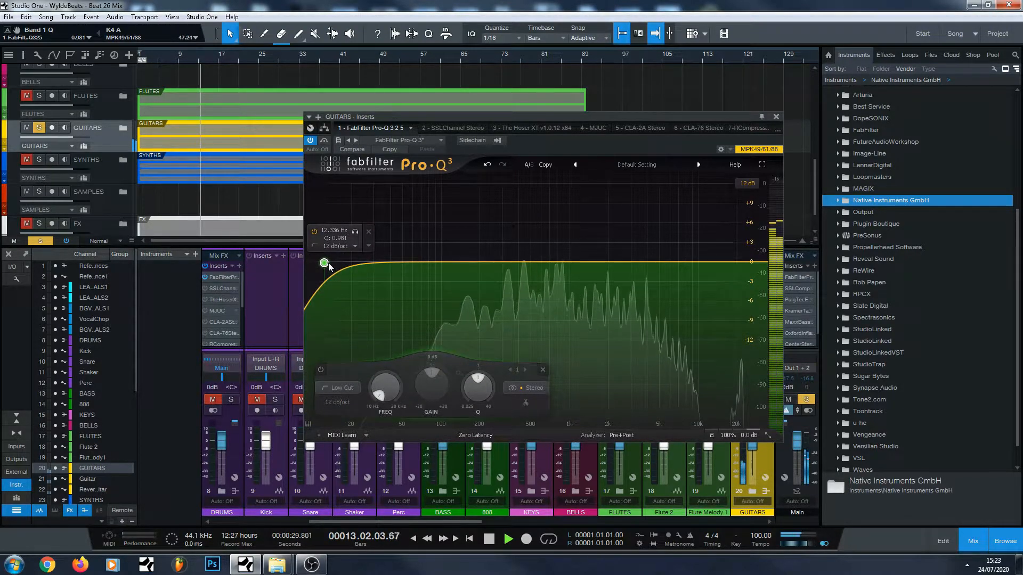
pyautogui.click(547, 334)
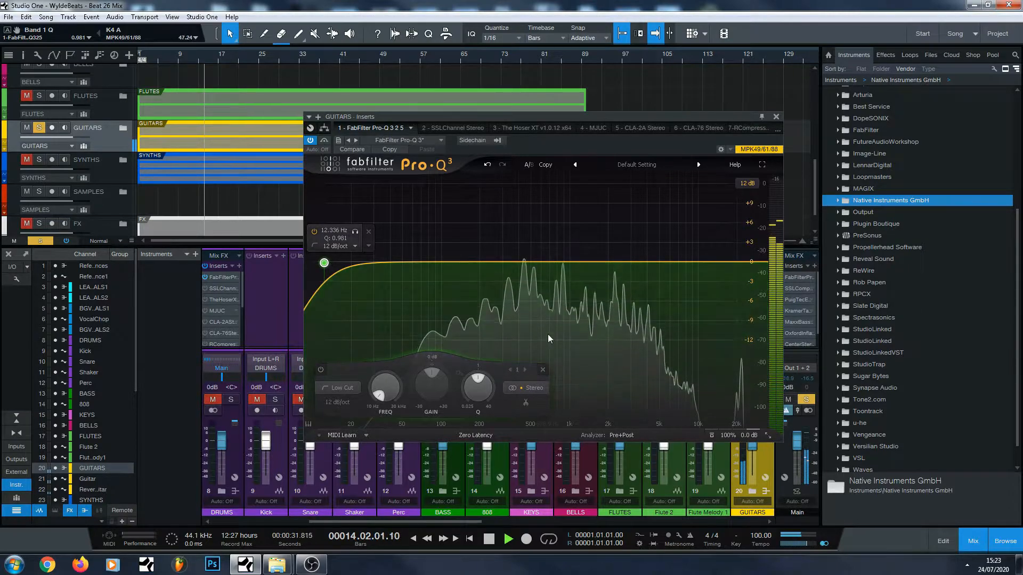
pyautogui.click(324, 263)
pyautogui.moveTo(325, 264); pyautogui.dragTo(346, 253)
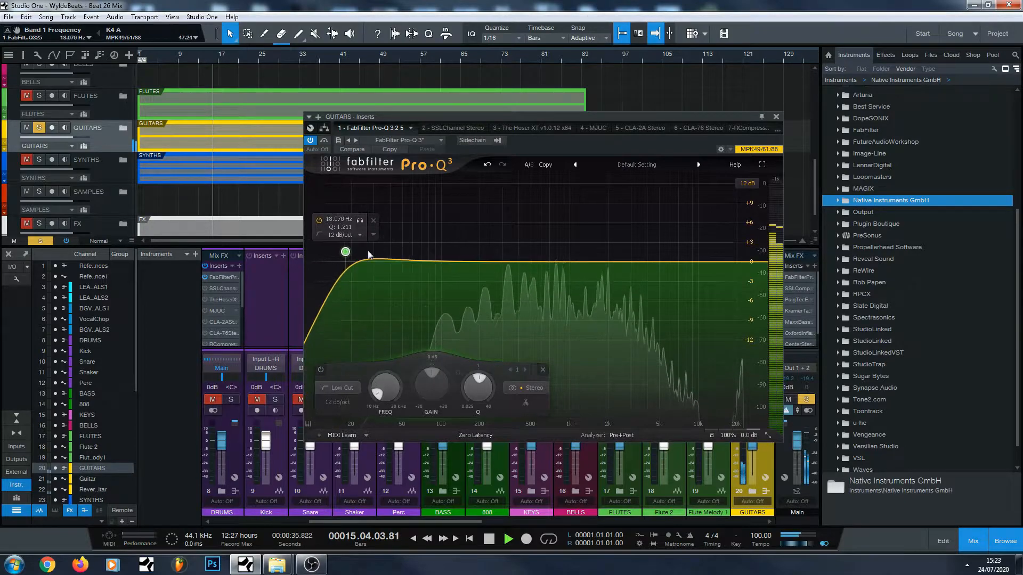
# Add a bell band on GUITARS at about 113 Hz boosted by about 30 dB to audition the low end, and disable it.
pyautogui.moveTo(463, 263); pyautogui.dragTo(460, 183)
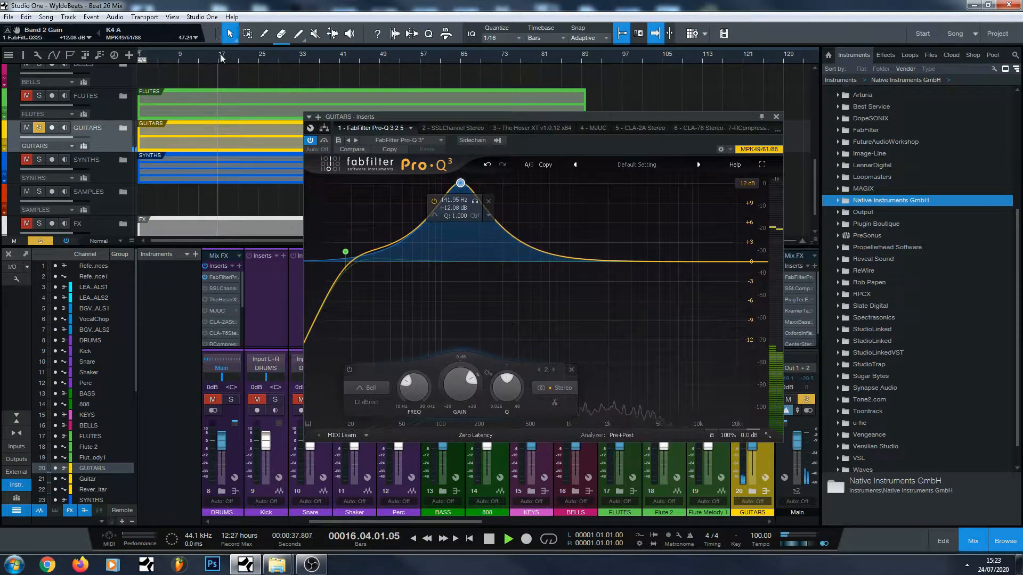
pyautogui.moveTo(460, 183); pyautogui.dragTo(447, 68)
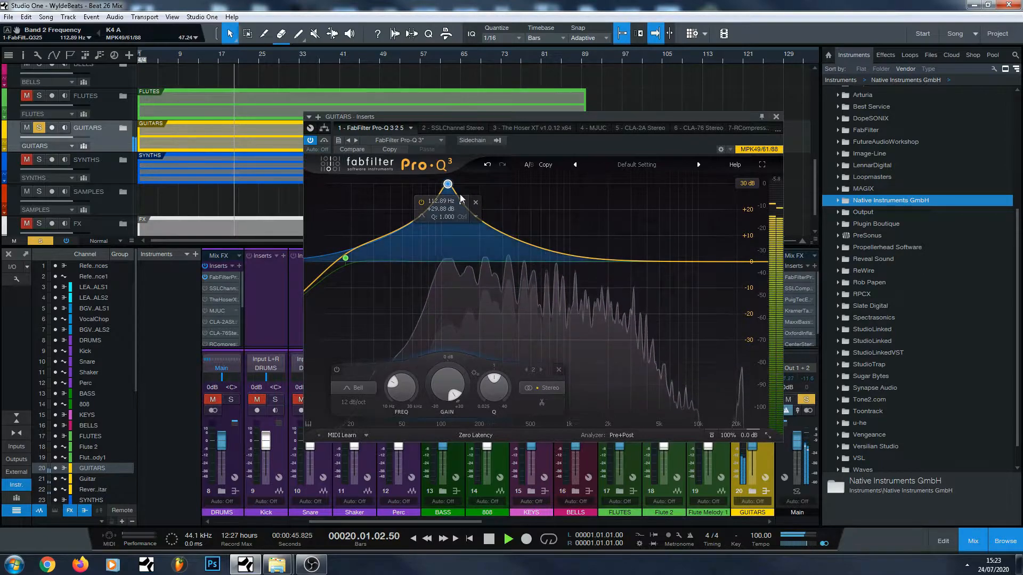
pyautogui.rightClick(448, 185)
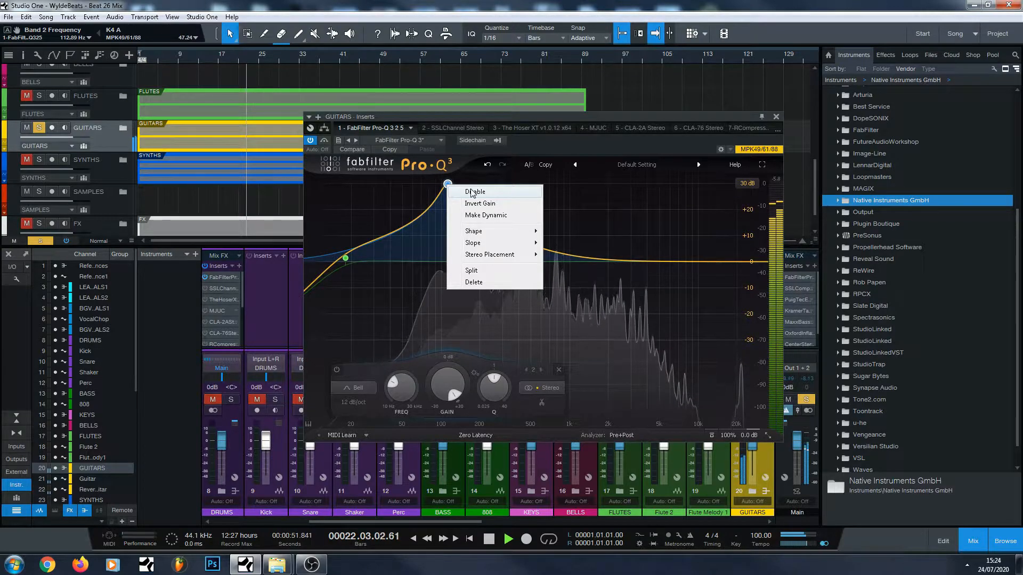
pyautogui.click(471, 192)
# Raise the GUITARS low cut to about 200 Hz and close the plug-in.
pyautogui.moveTo(346, 260); pyautogui.dragTo(481, 265)
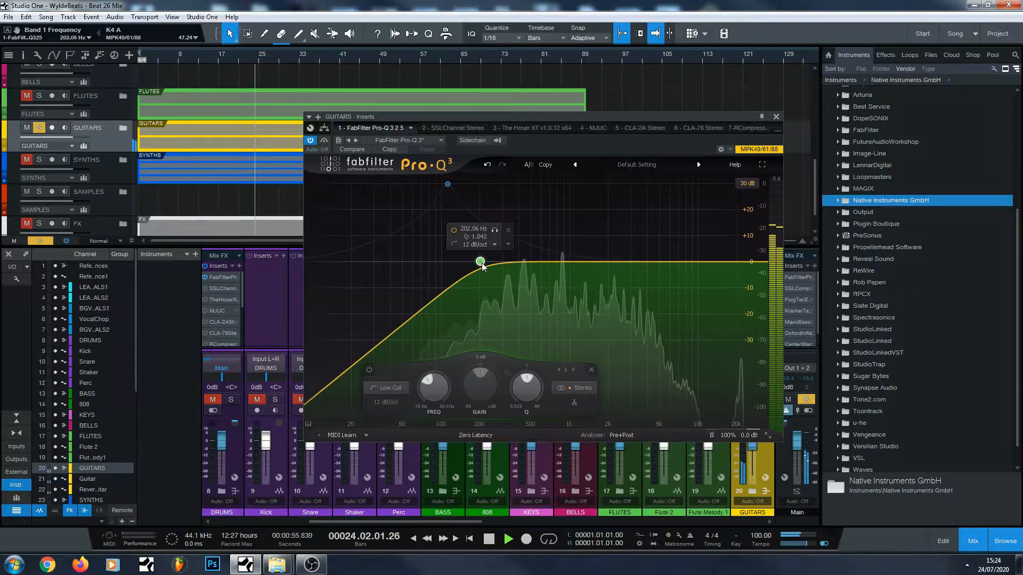
pyautogui.click(776, 116)
pyautogui.scroll(-1, 421, 146)
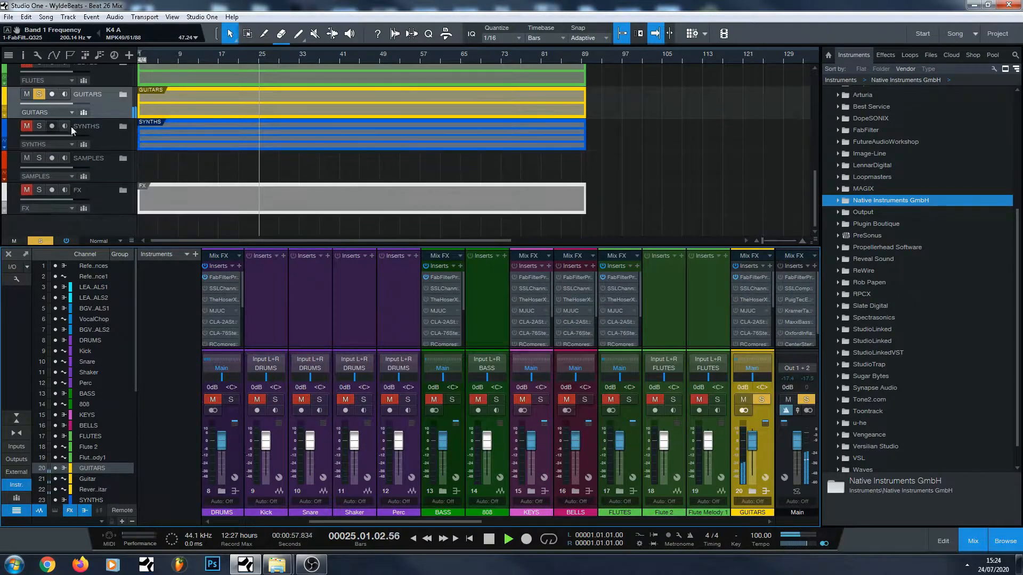
# Add a 12 dB/oct low cut at about 200 Hz in the Pro-Q 3 on the SYNTHS bus and close the plug-in.
pyautogui.click(117, 129)
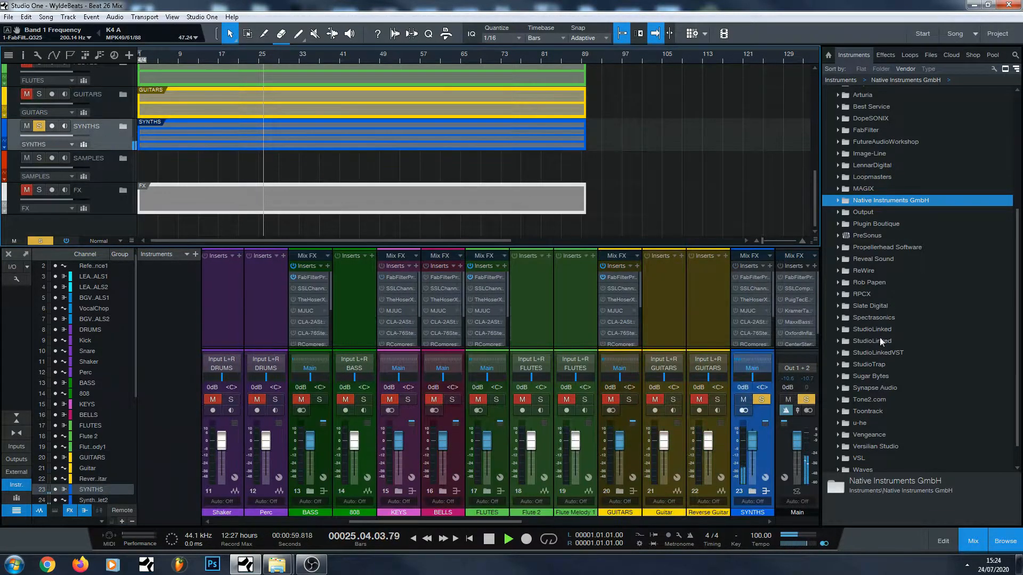
pyautogui.click(758, 277)
pyautogui.moveTo(368, 262); pyautogui.dragTo(368, 283)
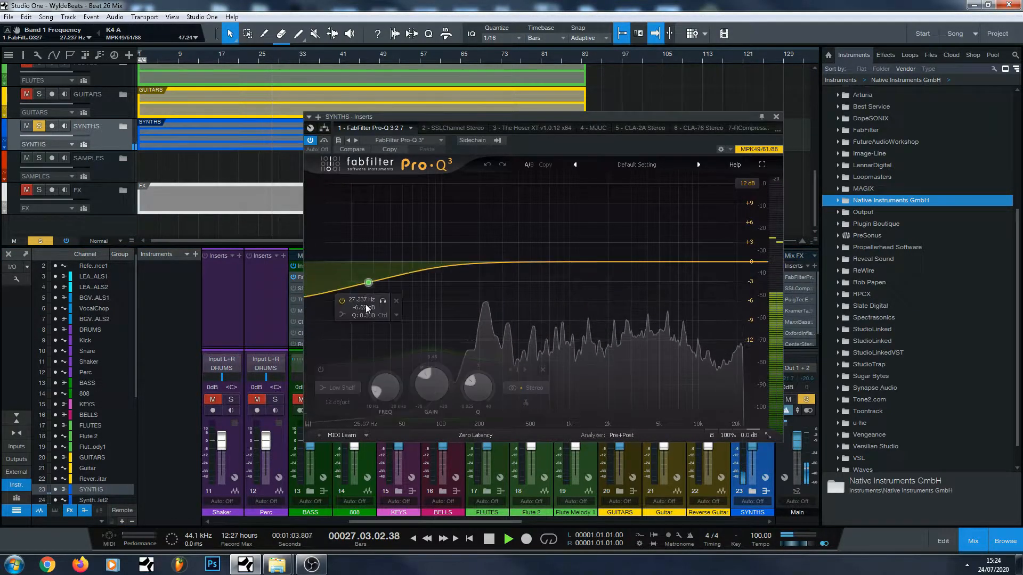
pyautogui.click(345, 389)
pyautogui.click(334, 307)
pyautogui.moveTo(369, 326); pyautogui.dragTo(480, 263)
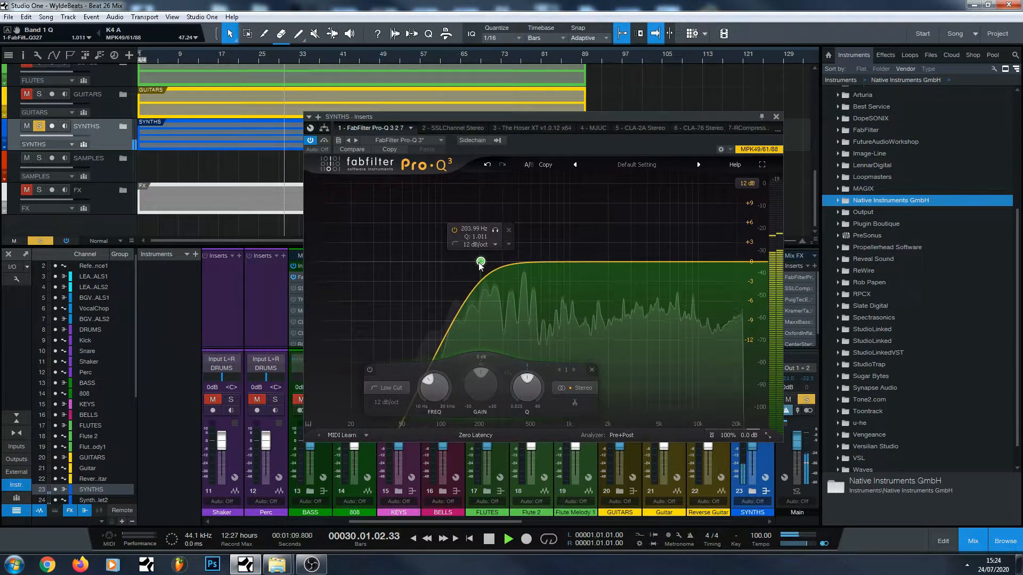
pyautogui.click(776, 116)
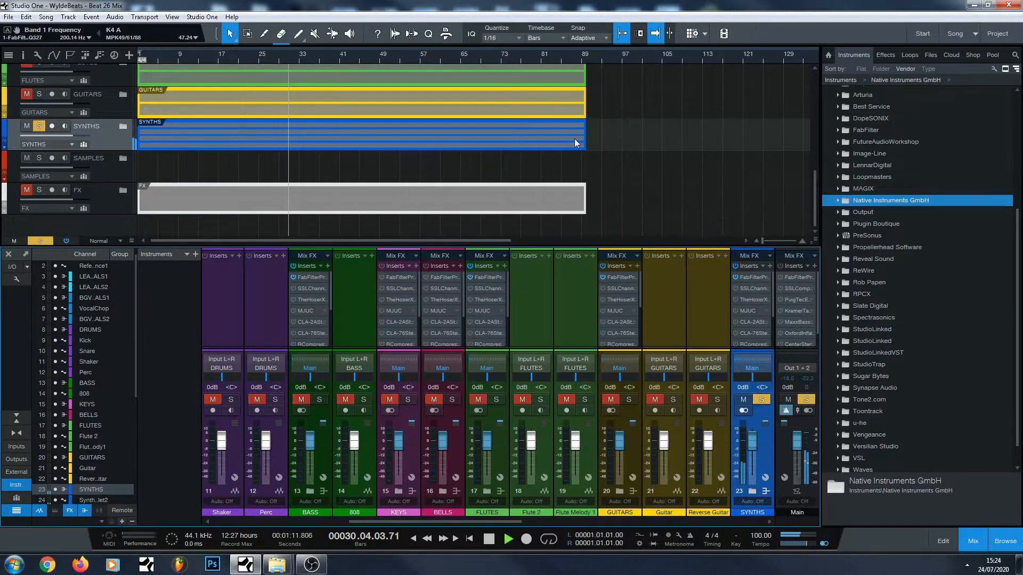
# Solo the FX folder, unsolo SYNTHS, and select the FX track.
pyautogui.click(41, 190)
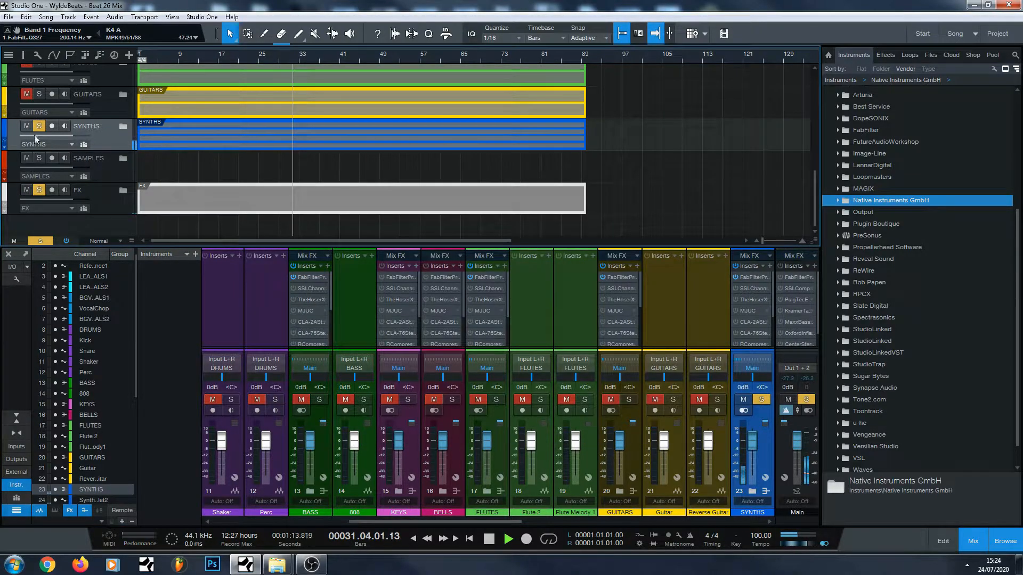
pyautogui.click(39, 126)
pyautogui.click(111, 197)
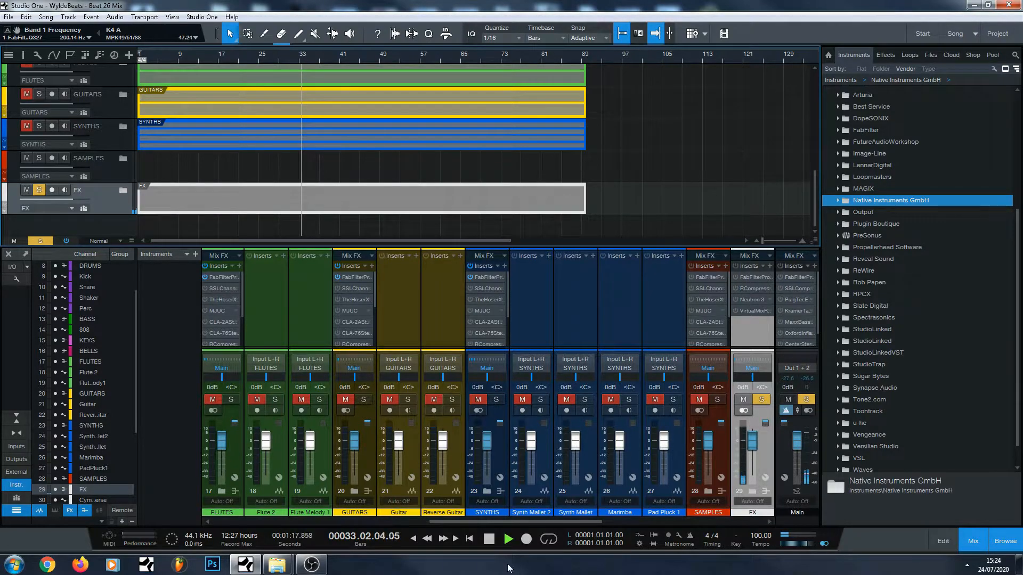
# Add a 12 dB/oct low cut at about 40 Hz in the Pro-Q 3 on the FX bus and close the plug-in.
pyautogui.click(738, 276)
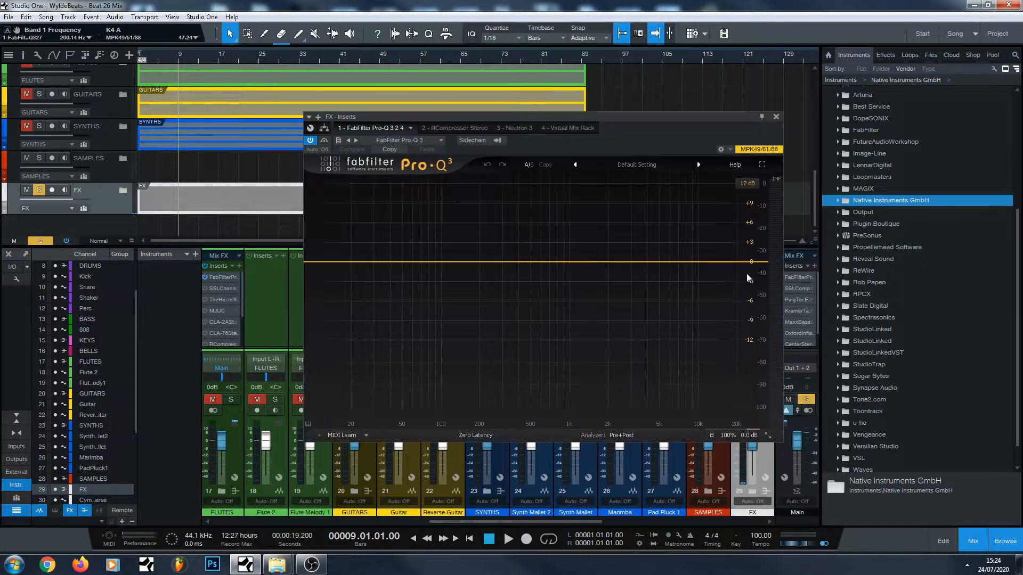
pyautogui.moveTo(327, 267); pyautogui.dragTo(387, 292)
pyautogui.click(362, 276)
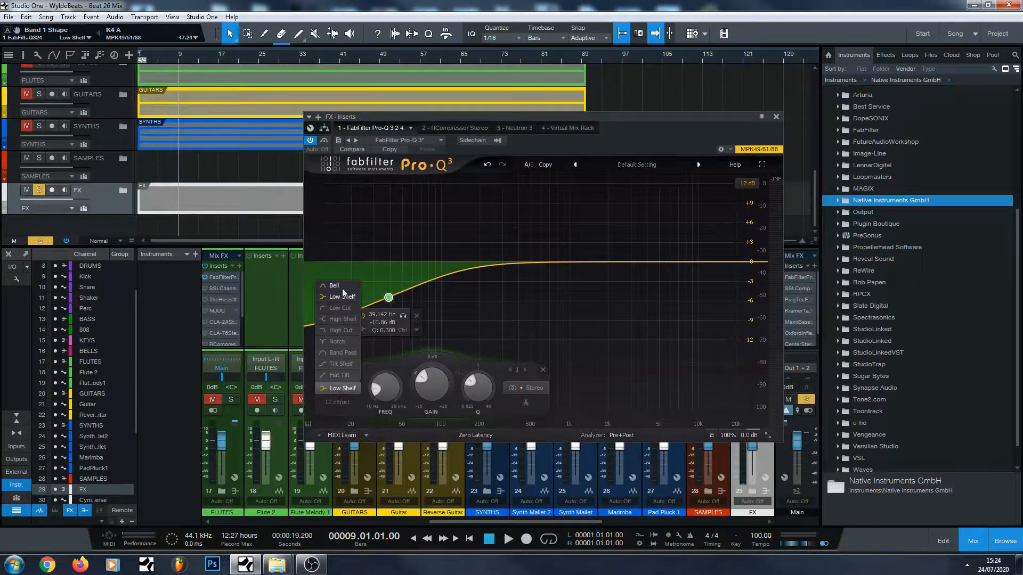
pyautogui.click(344, 309)
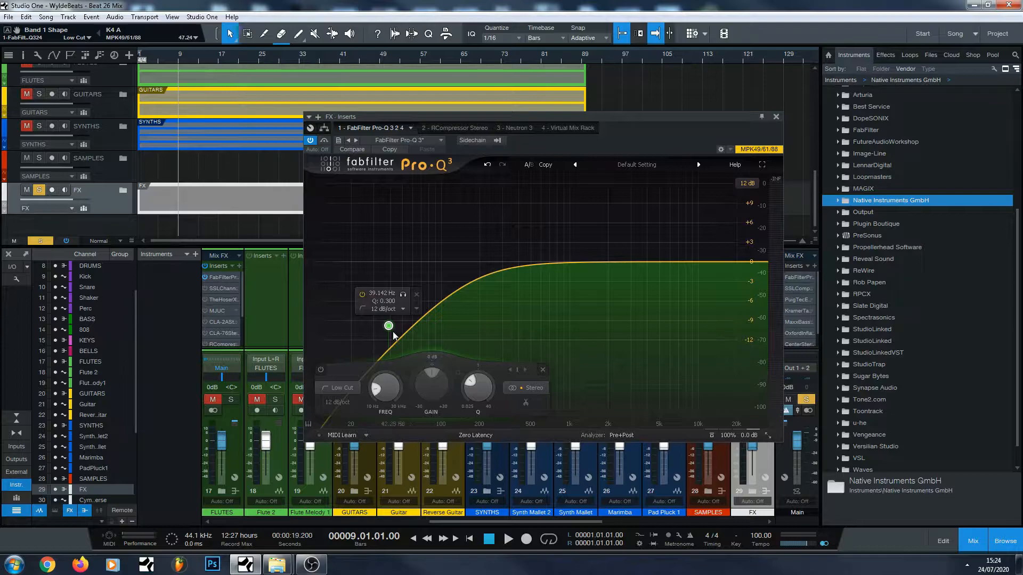
pyautogui.moveTo(388, 325); pyautogui.dragTo(392, 266)
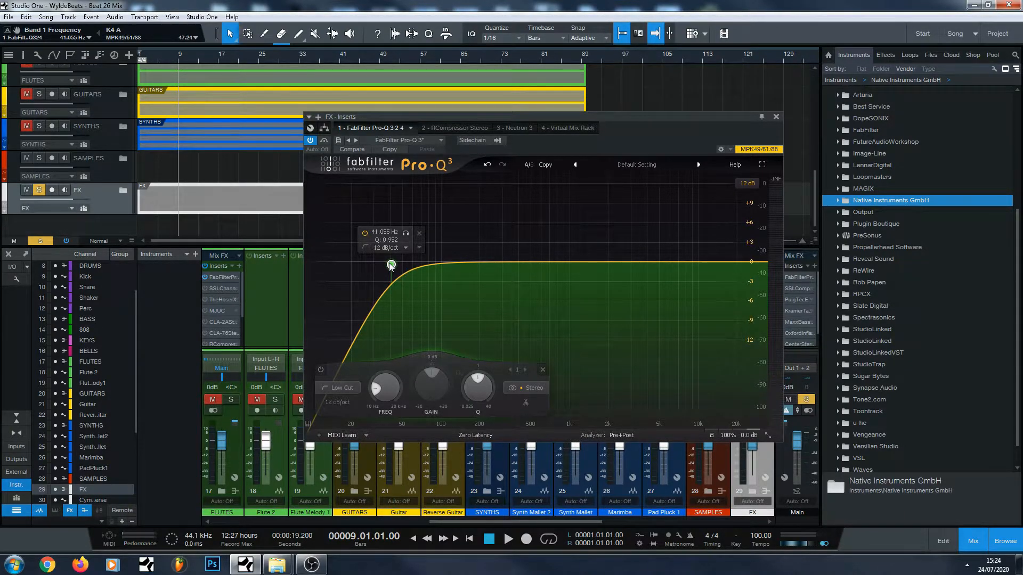
pyautogui.moveTo(392, 268)
pyautogui.mouseDown()
pyautogui.moveTo(356, 265)
pyautogui.moveTo(392, 267)
pyautogui.mouseUp()
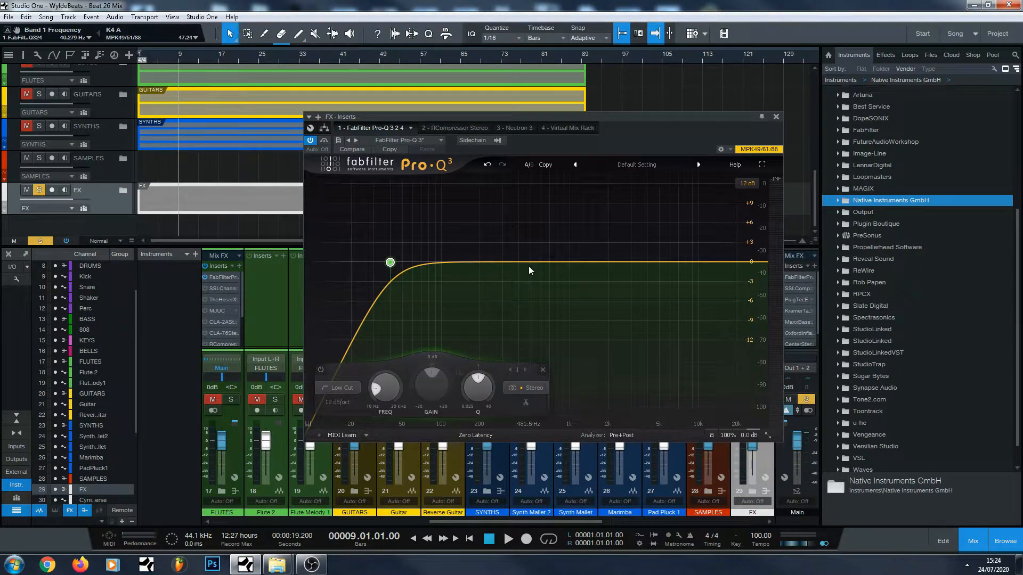
pyautogui.click(776, 116)
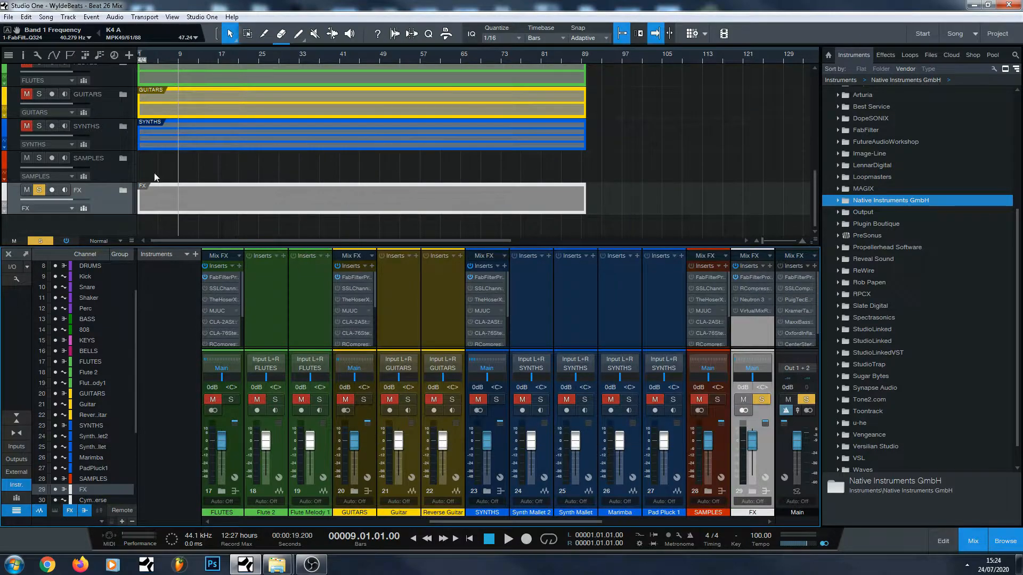
pyautogui.scroll(8, 392, 129)
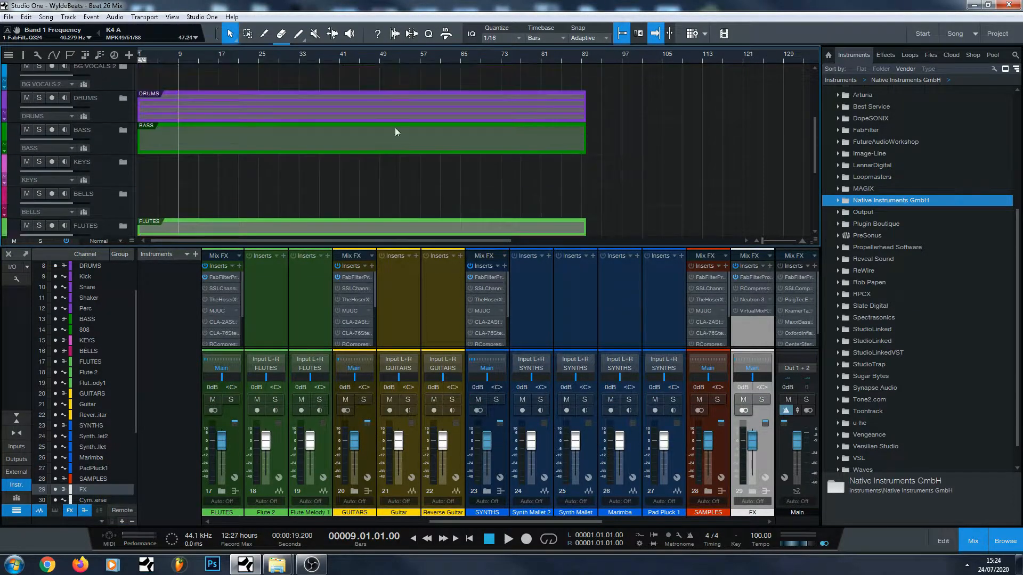
pyautogui.scroll(2, 394, 131)
pyautogui.scroll(-3, 393, 131)
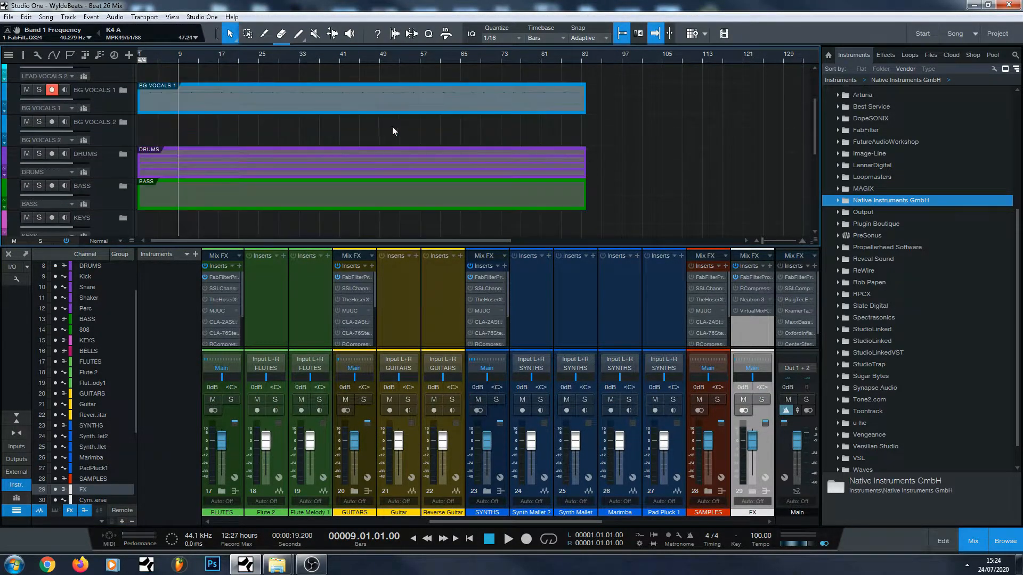
# Open the Pro-Q 3 on the Main channel and play the mix from bar 9 to examine its frequency spectrum.
pyautogui.scroll(2, 197, 106)
pyautogui.click(158, 55)
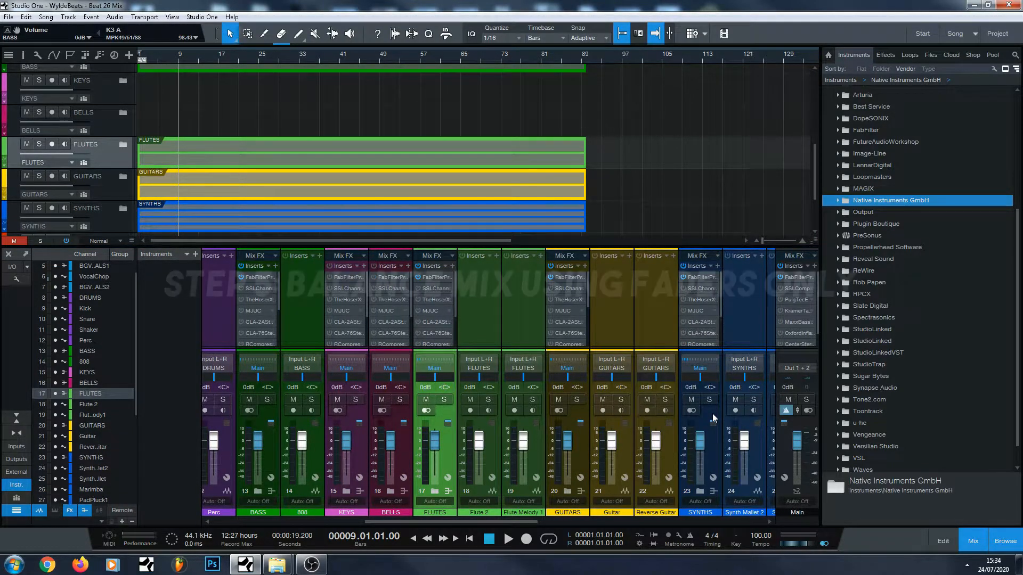
pyautogui.doubleClick(796, 278)
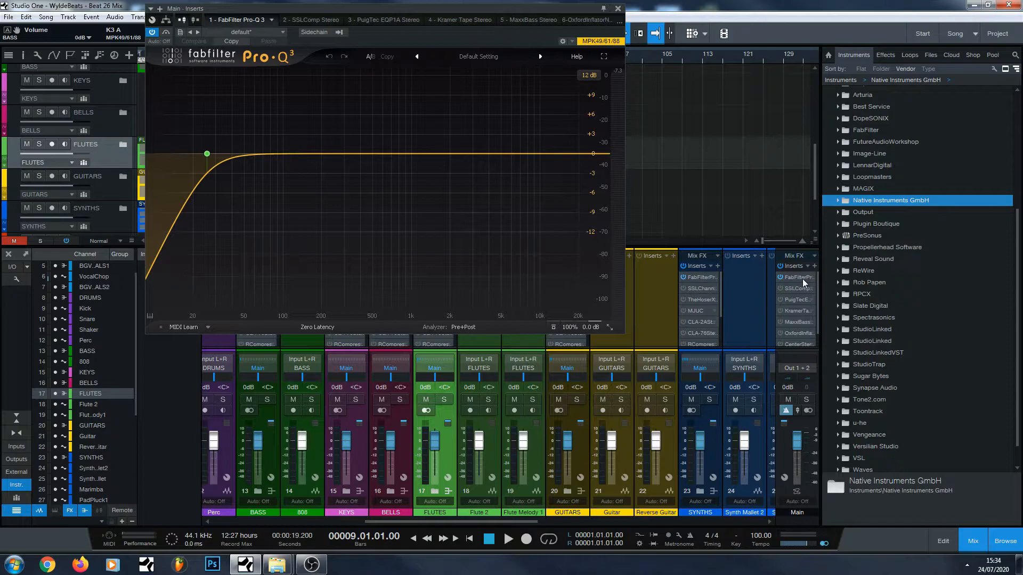
pyautogui.click(507, 539)
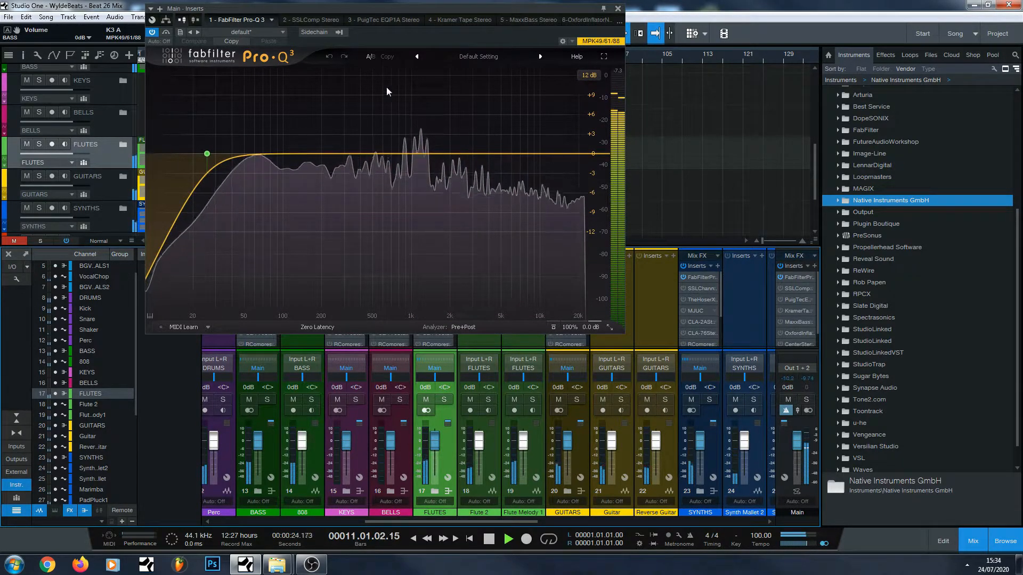
pyautogui.click(492, 542)
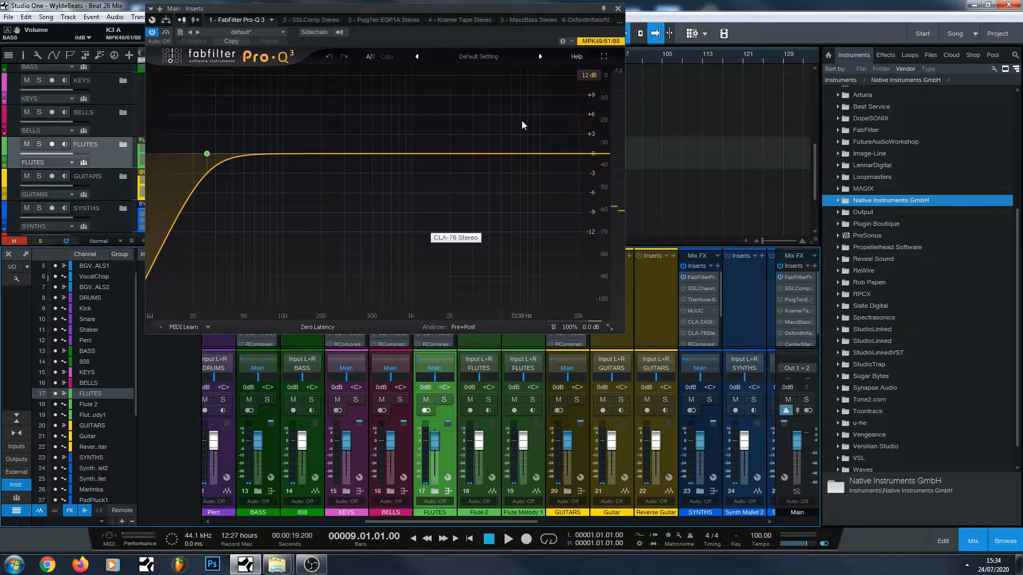
# Play the mix and lower the FLUTES bus fader to -7.0 dB.
pyautogui.moveTo(501, 523)
pyautogui.mouseDown()
pyautogui.moveTo(467, 522)
pyautogui.moveTo(508, 521)
pyautogui.mouseUp()
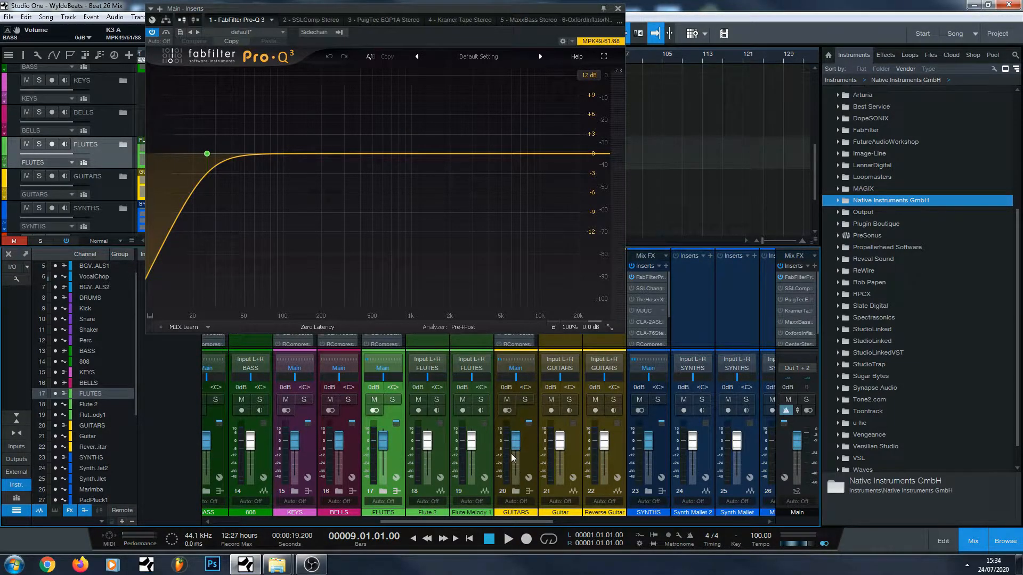
pyautogui.moveTo(152, 269)
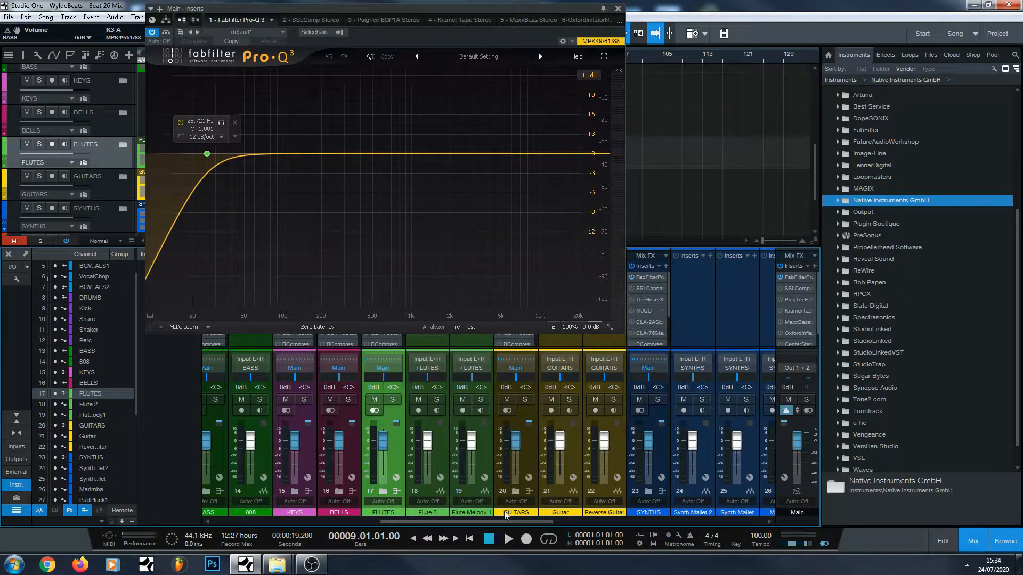
pyautogui.moveTo(503, 520); pyautogui.dragTo(524, 514)
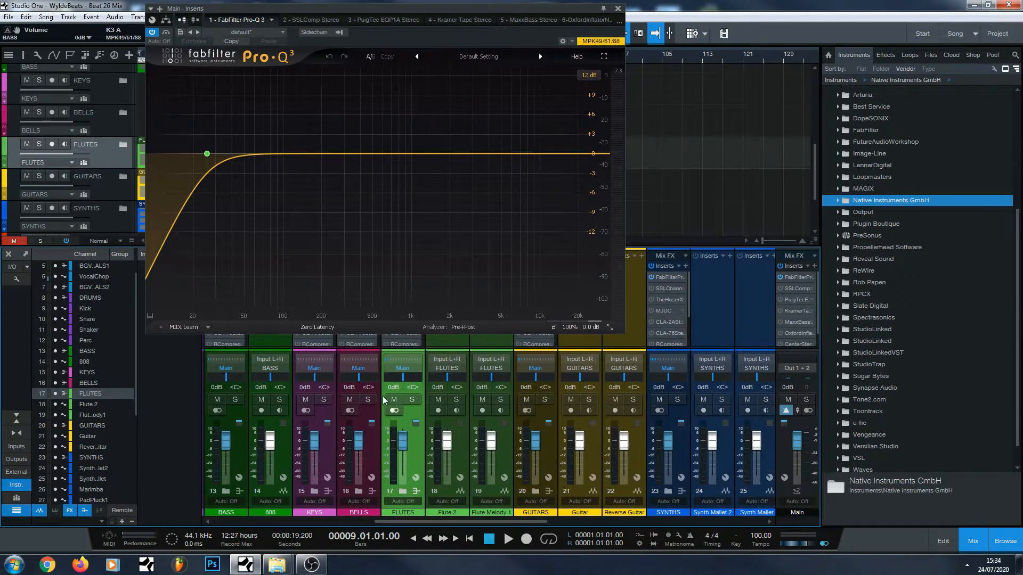
pyautogui.click(506, 539)
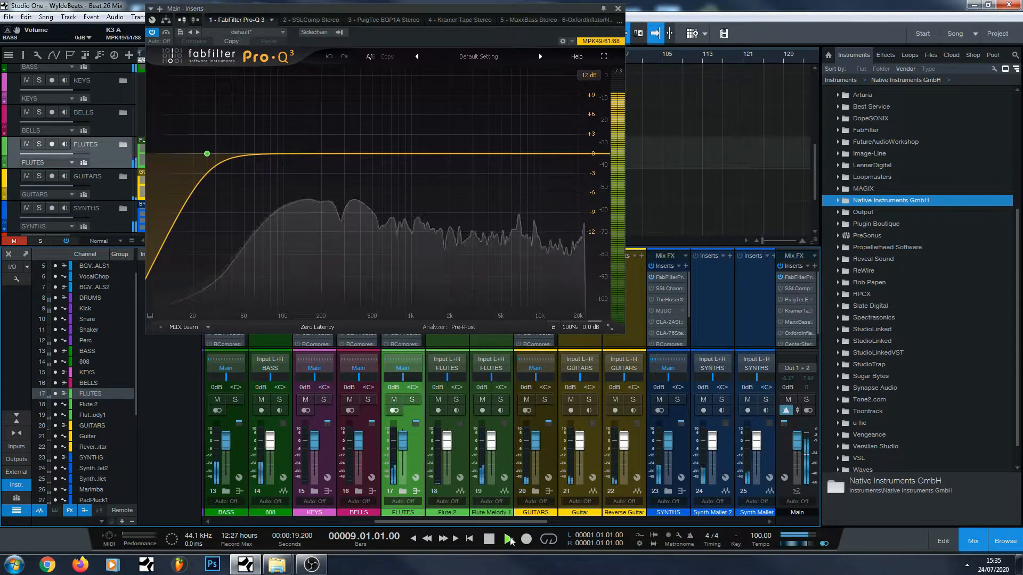
pyautogui.moveTo(407, 442); pyautogui.dragTo(407, 453)
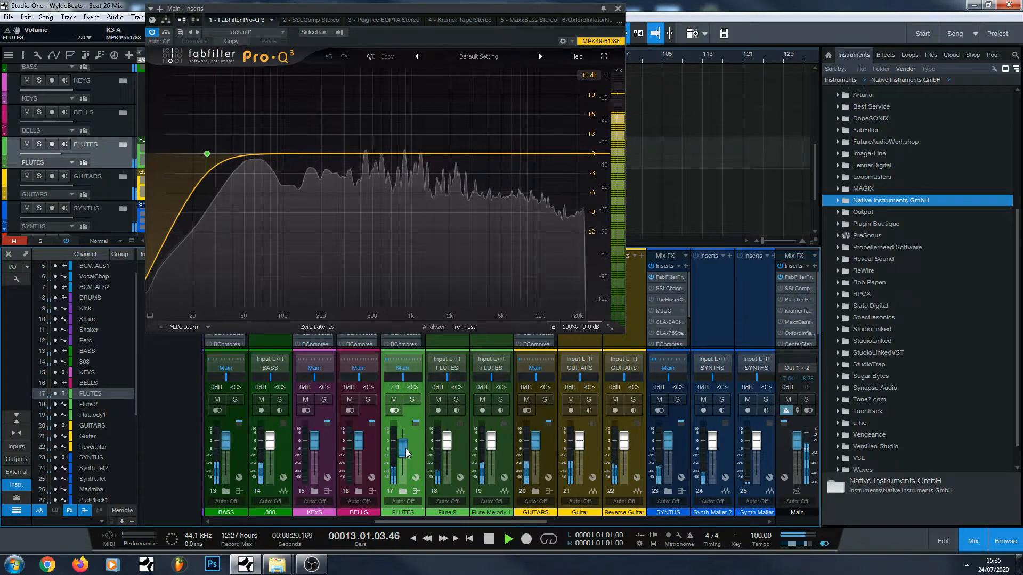
# Lower the Flute Melody 1 fader to -4.4 dB, replaying the mix from bar 9 to judge its level.
pyautogui.moveTo(492, 440); pyautogui.dragTo(495, 449)
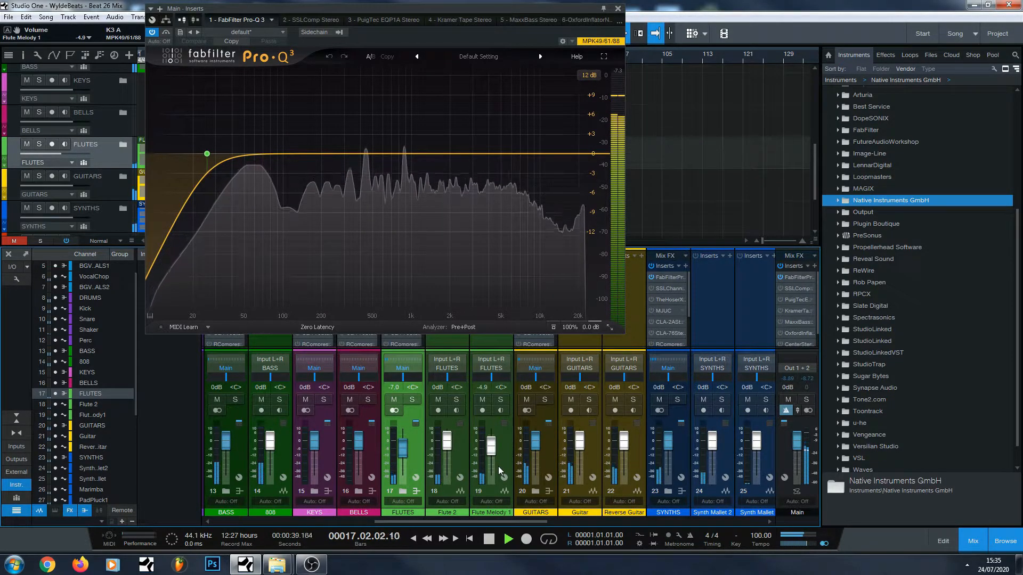
pyautogui.click(489, 539)
pyautogui.click(508, 539)
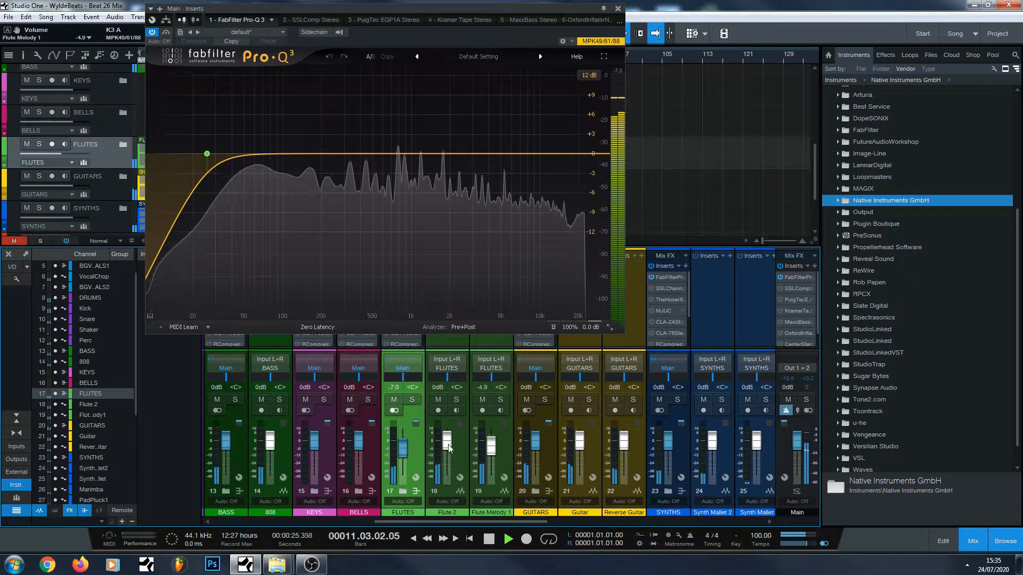
pyautogui.moveTo(492, 452); pyautogui.dragTo(493, 449)
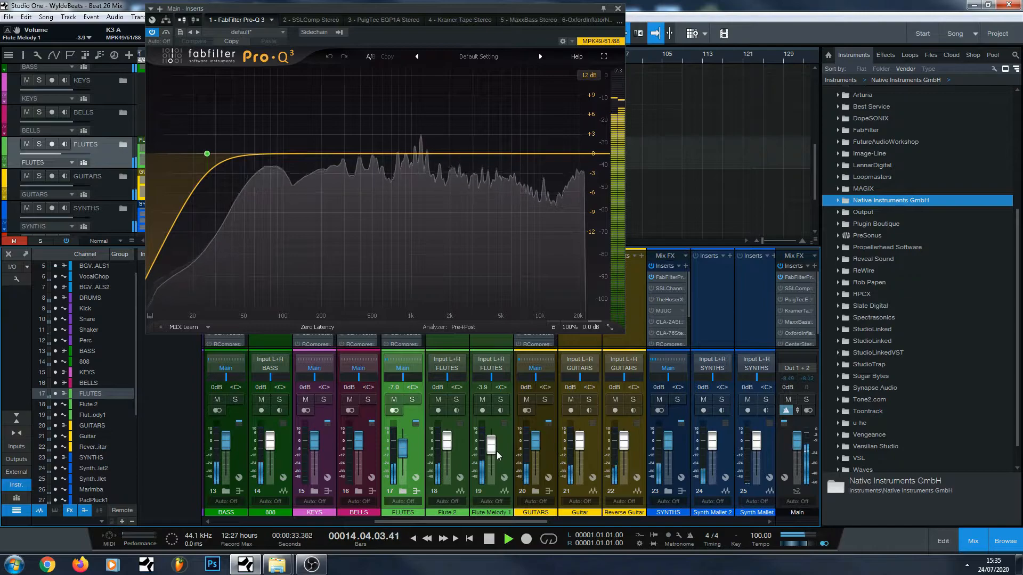
pyautogui.scroll(-1, 491, 445)
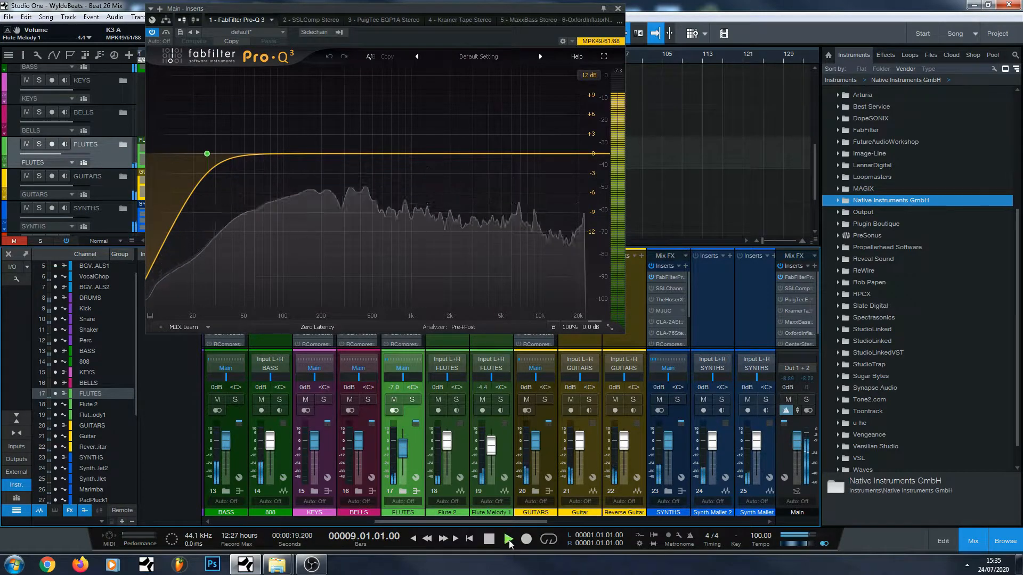
# Unmute the BG VOCALS 1 bus and play the mix to check it with the vocals included.
pyautogui.moveTo(462, 520); pyautogui.dragTo(319, 513)
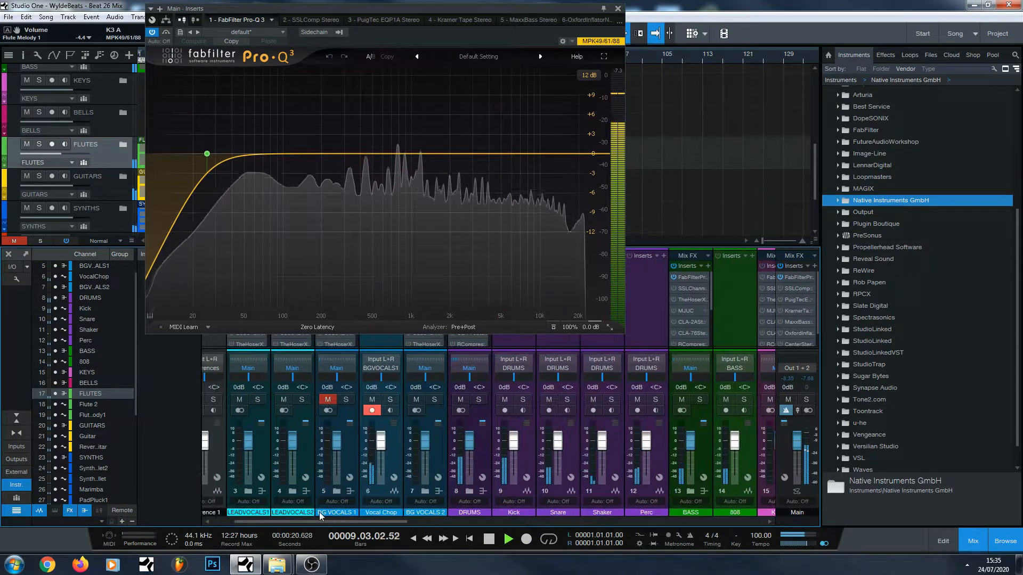
pyautogui.click(490, 540)
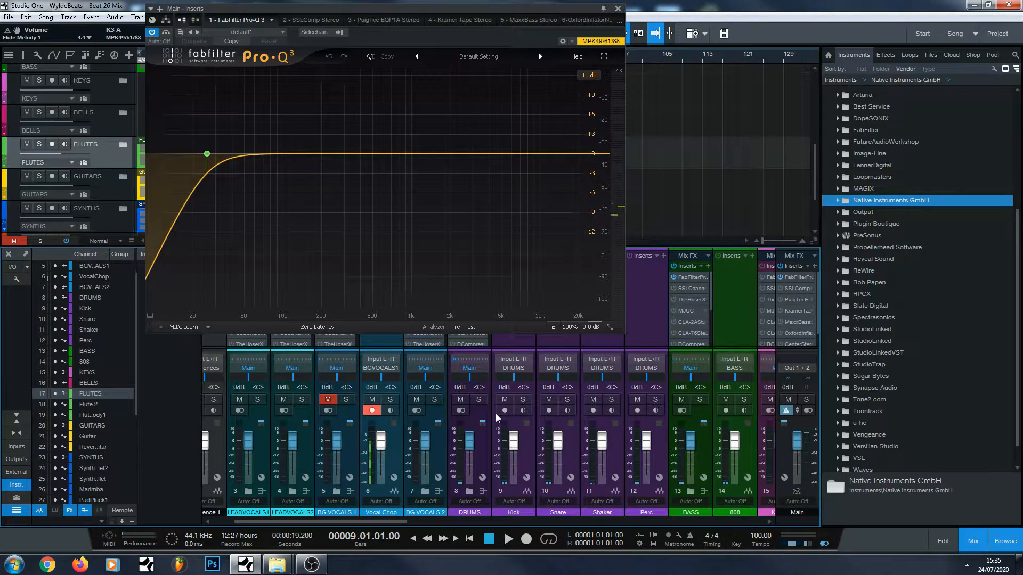
pyautogui.click(331, 406)
pyautogui.click(330, 406)
pyautogui.click(331, 406)
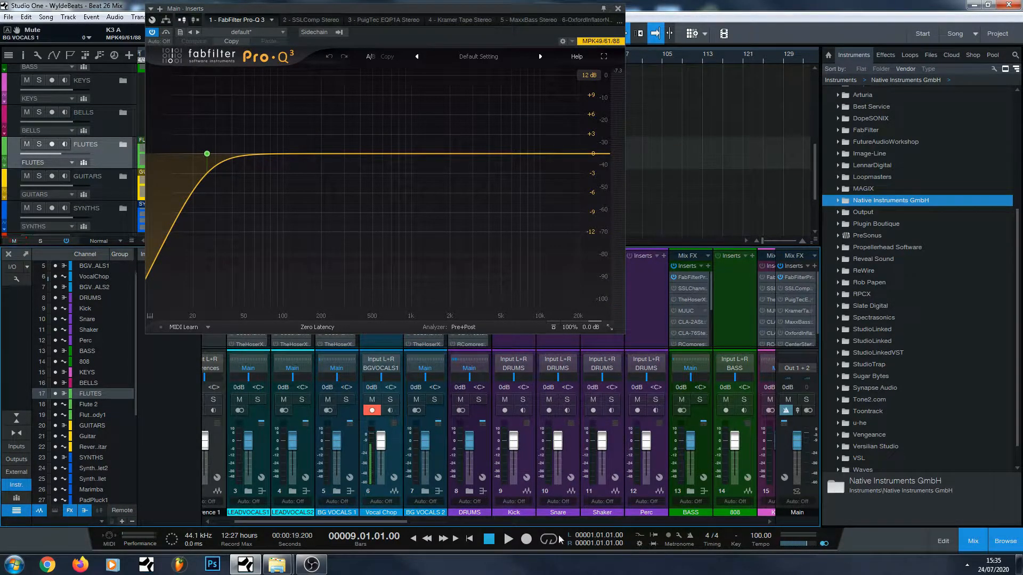
pyautogui.click(510, 539)
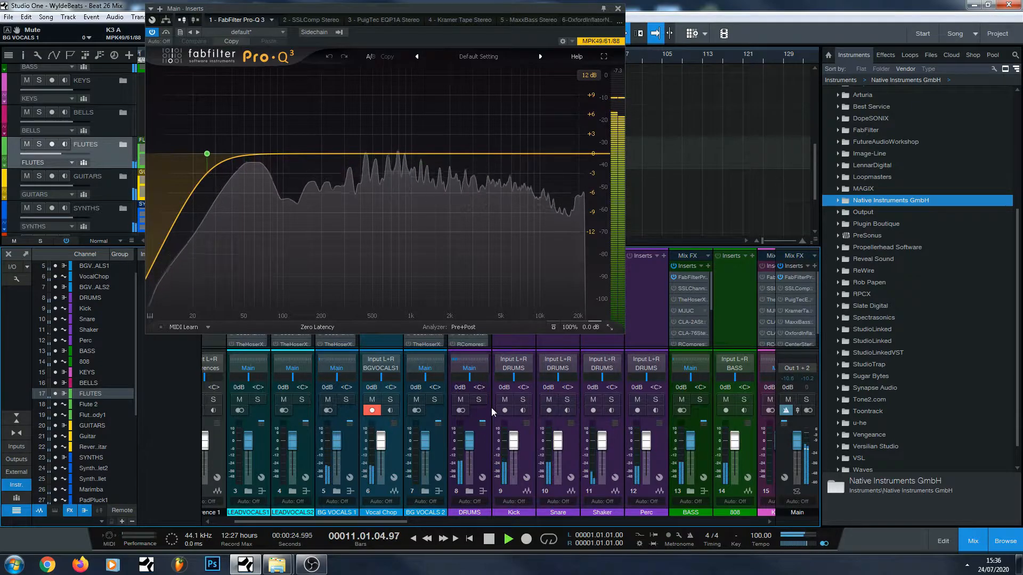
pyautogui.press('space')
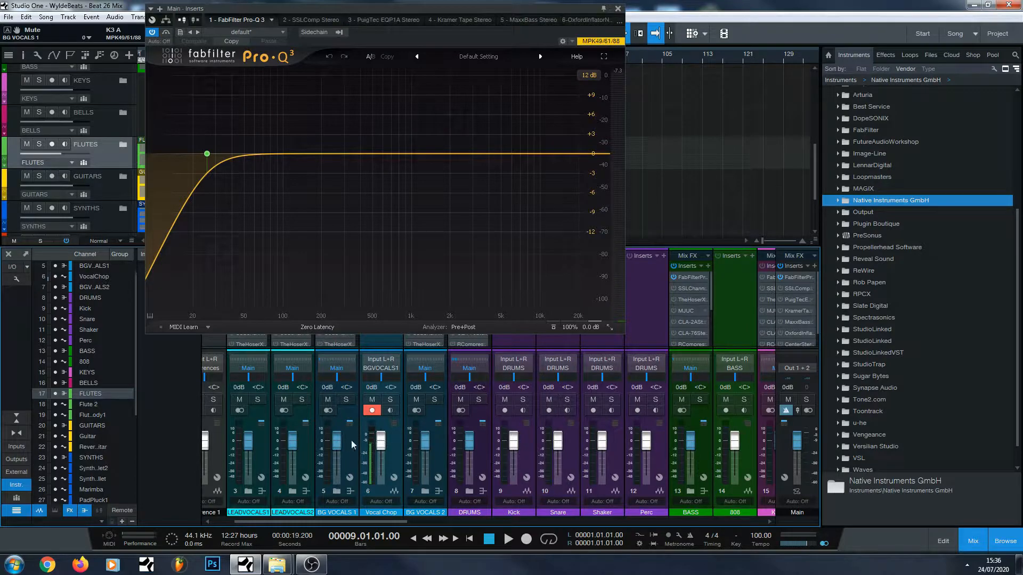
# Lower the Vocal Chop fader to -7.0 dB while the mix plays, and stop playback.
pyautogui.press('space')
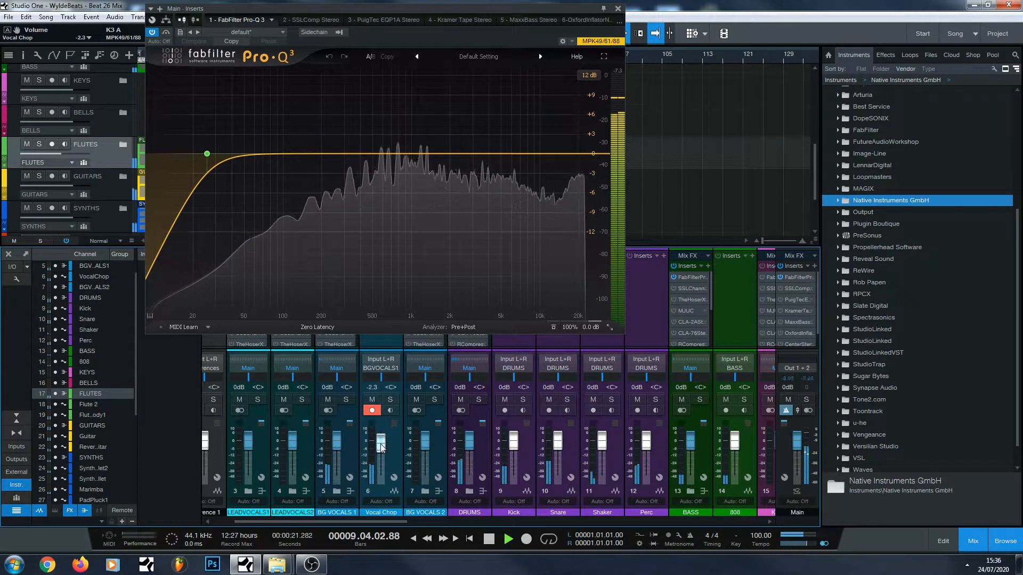
pyautogui.moveTo(381, 441); pyautogui.dragTo(377, 447)
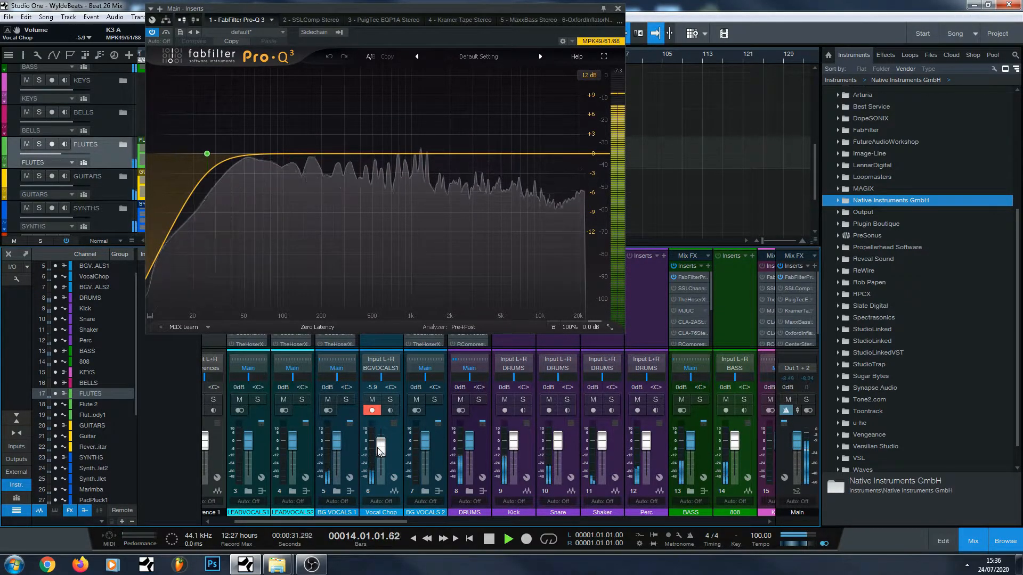
pyautogui.moveTo(380, 450); pyautogui.dragTo(381, 451)
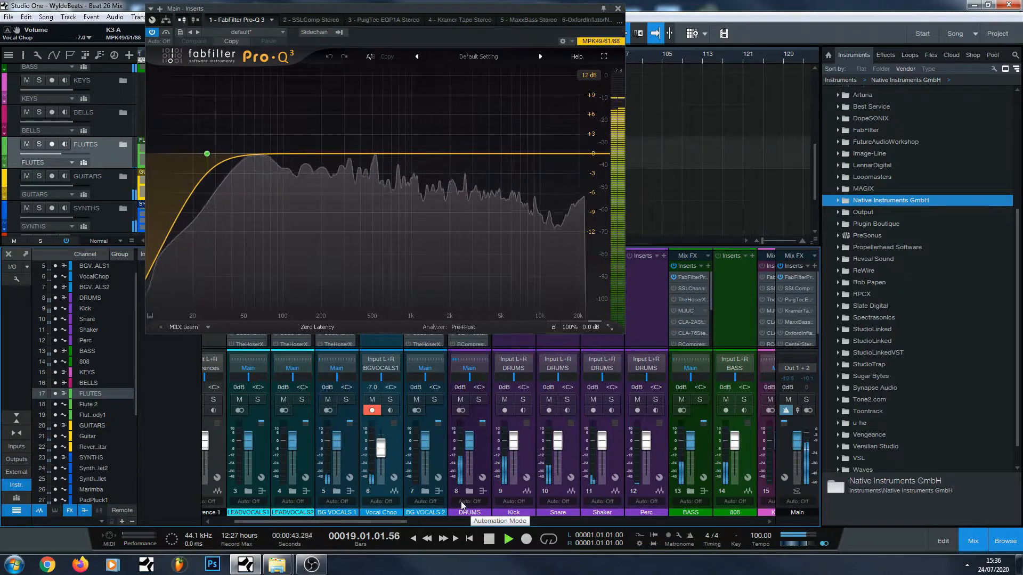
pyautogui.click(490, 540)
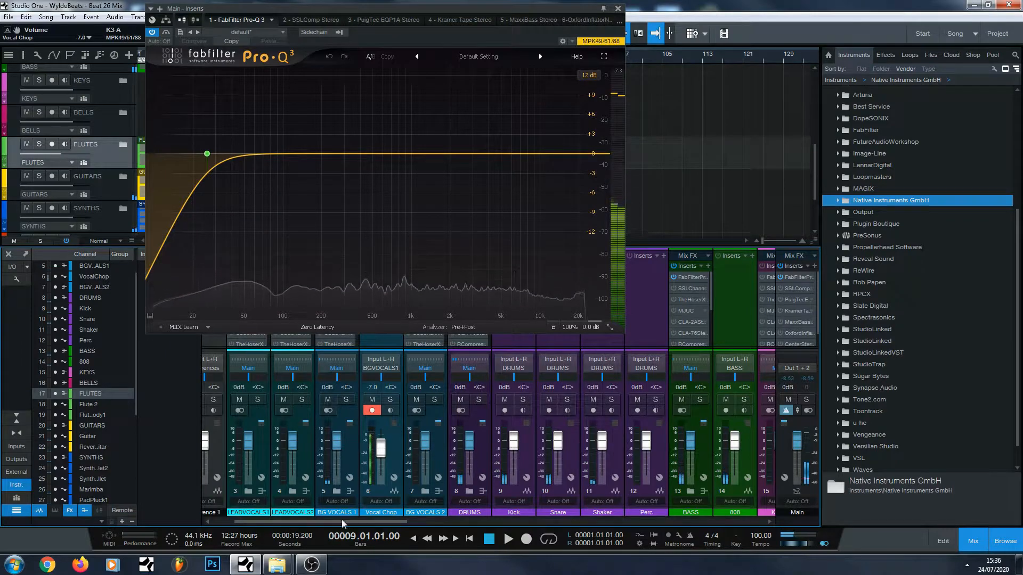
# Play the mix from bar 9 several times to examine the balance and the Main channel's spectrum.
pyautogui.moveTo(357, 520); pyautogui.dragTo(470, 503)
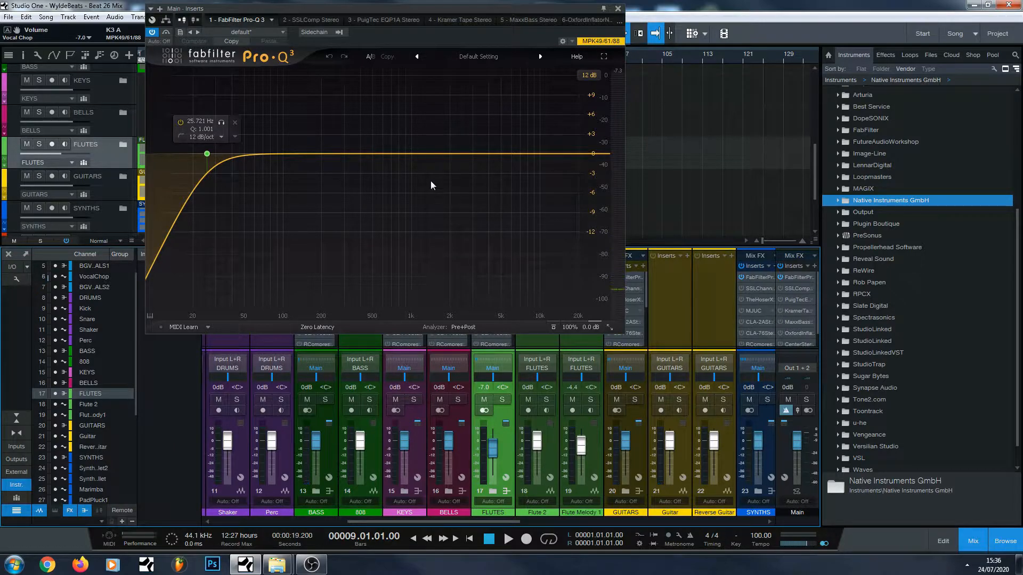
pyautogui.moveTo(518, 525); pyautogui.dragTo(555, 516)
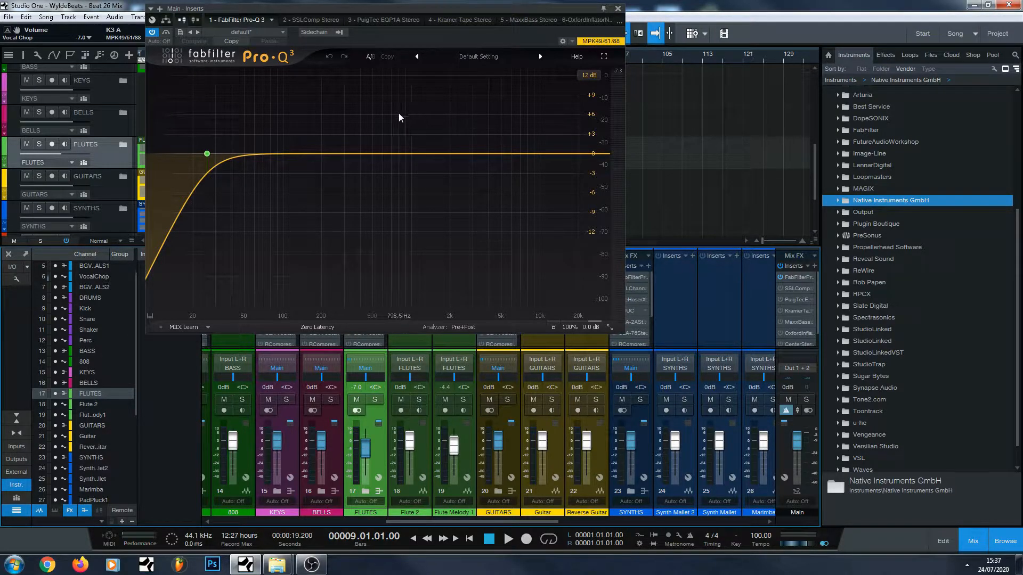
pyautogui.click(508, 539)
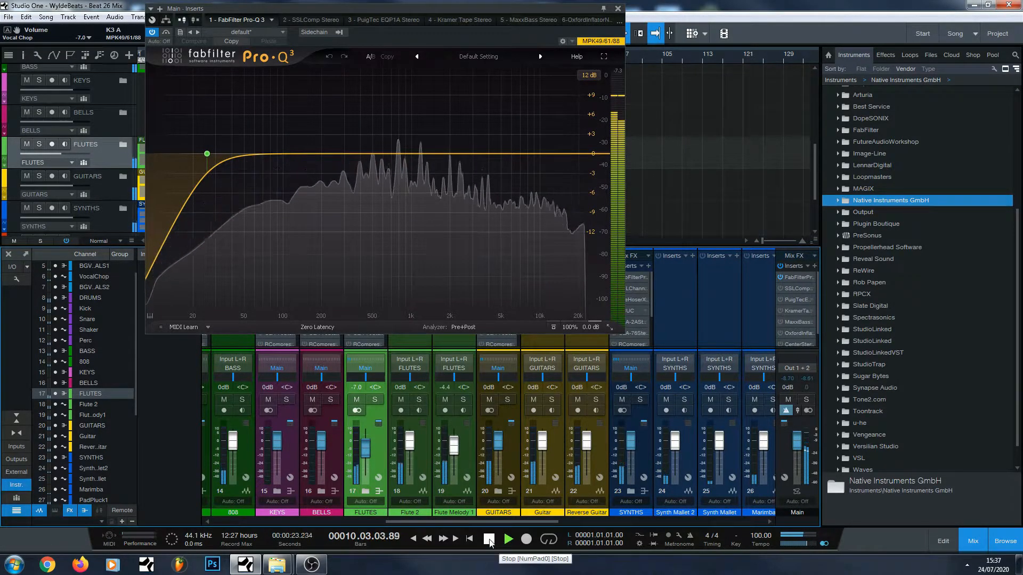
pyautogui.click(489, 540)
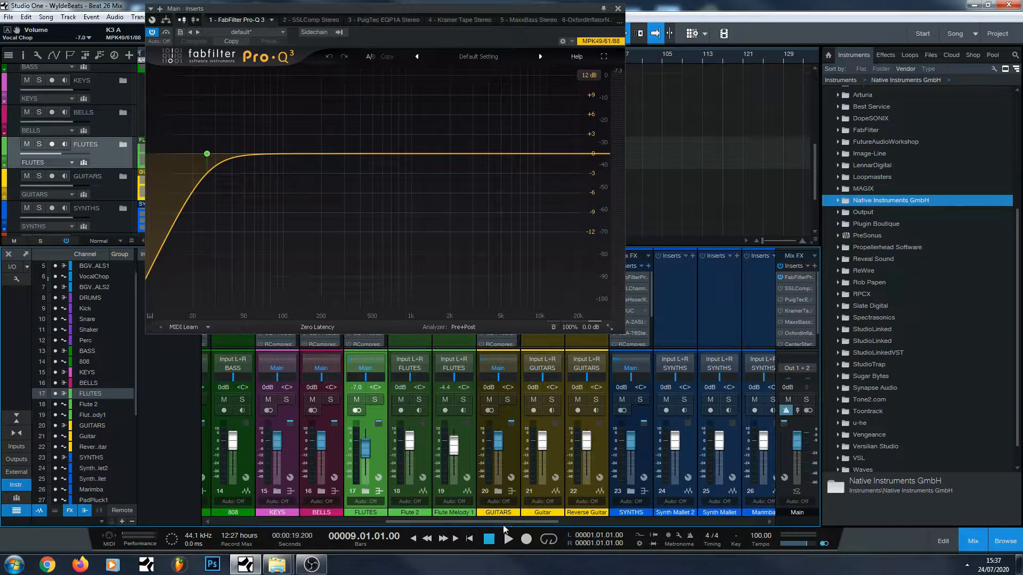
pyautogui.click(509, 539)
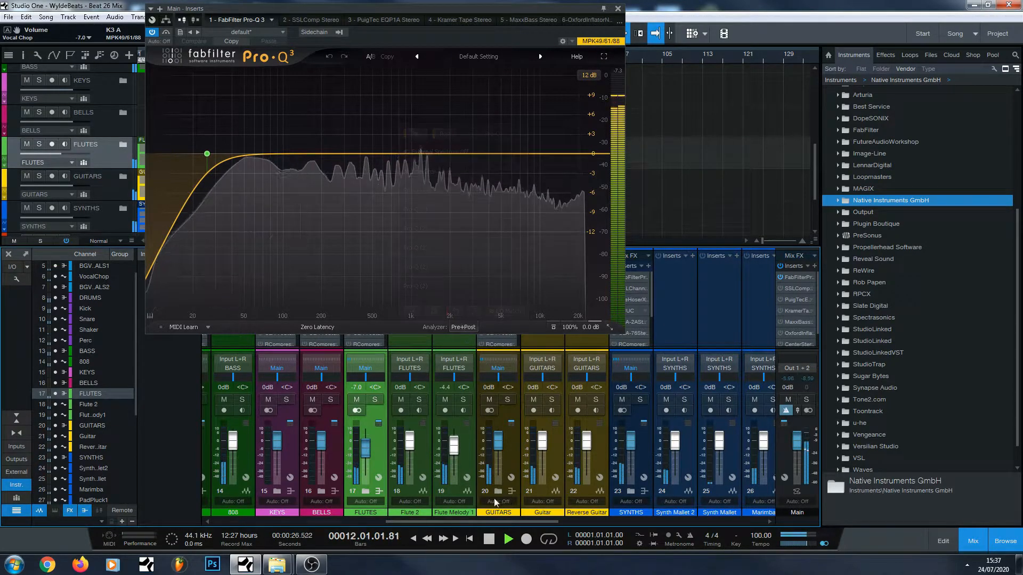
pyautogui.click(492, 541)
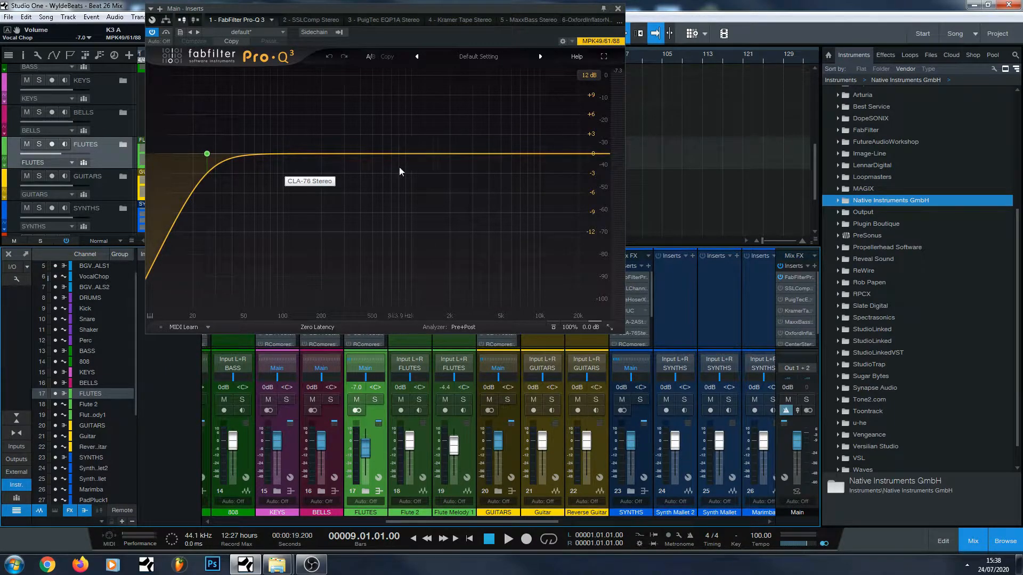
pyautogui.press('space')
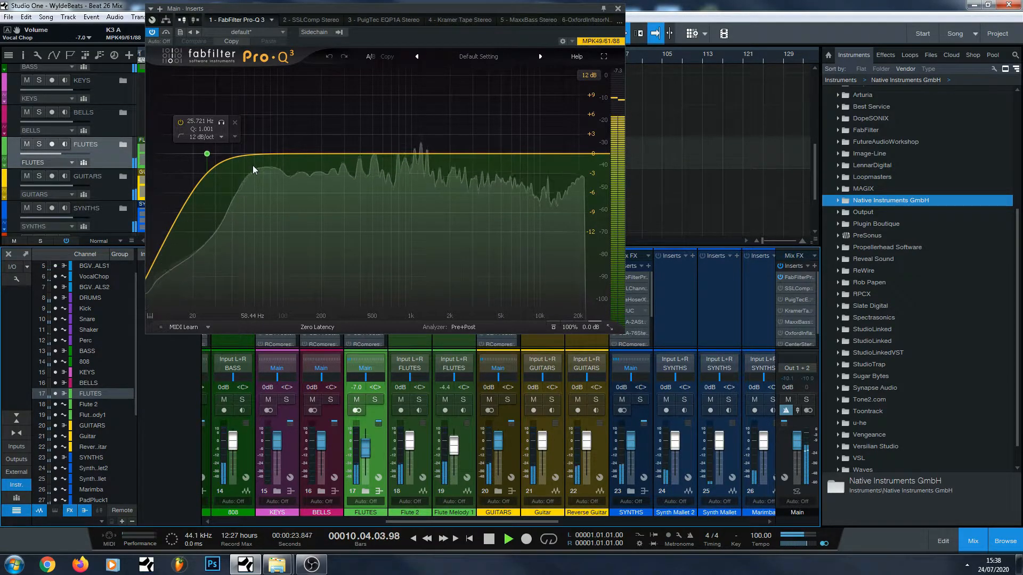
pyautogui.click(489, 540)
# Raise the 808 fader to +2.8 dB while the mix plays from bar 9.
pyautogui.moveTo(456, 523); pyautogui.dragTo(377, 521)
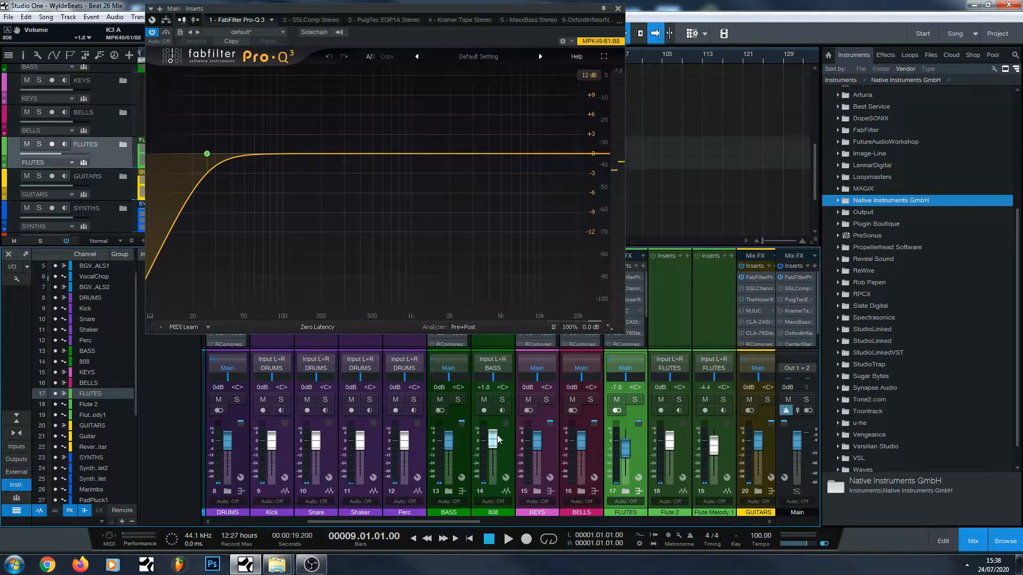
pyautogui.scroll(1, 498, 436)
pyautogui.press('space')
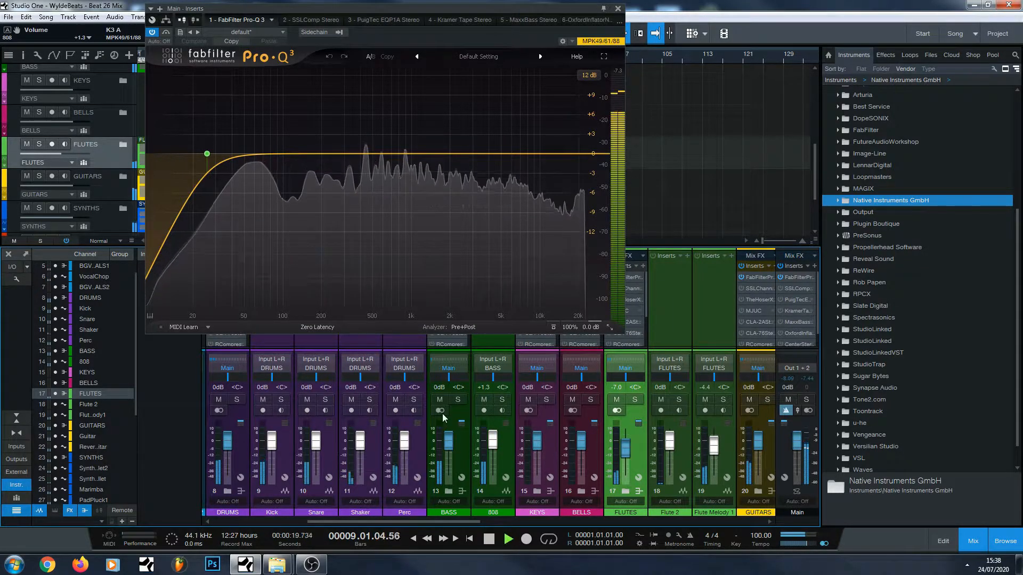
pyautogui.scroll(3, 490, 441)
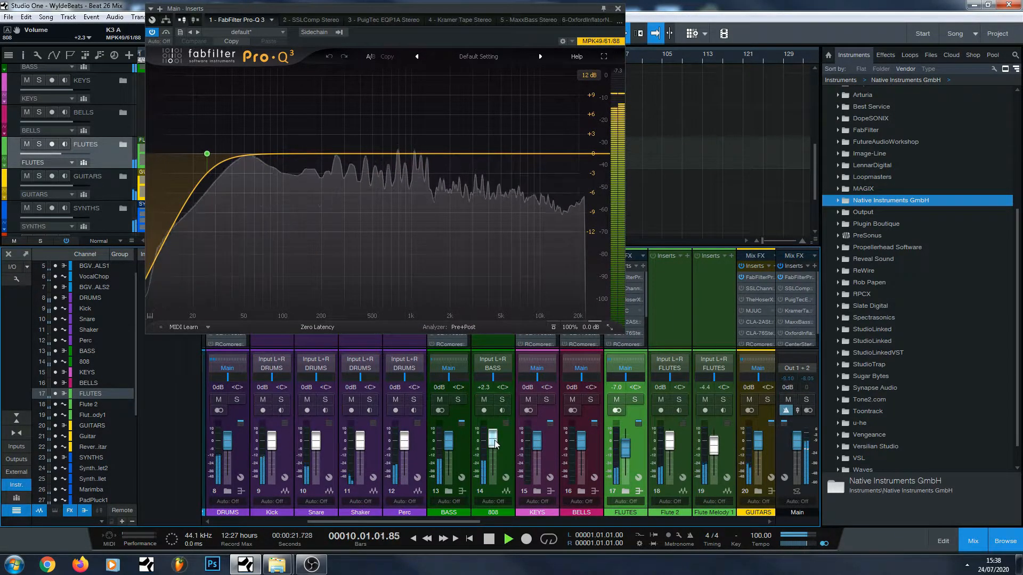
pyautogui.scroll(1, 497, 440)
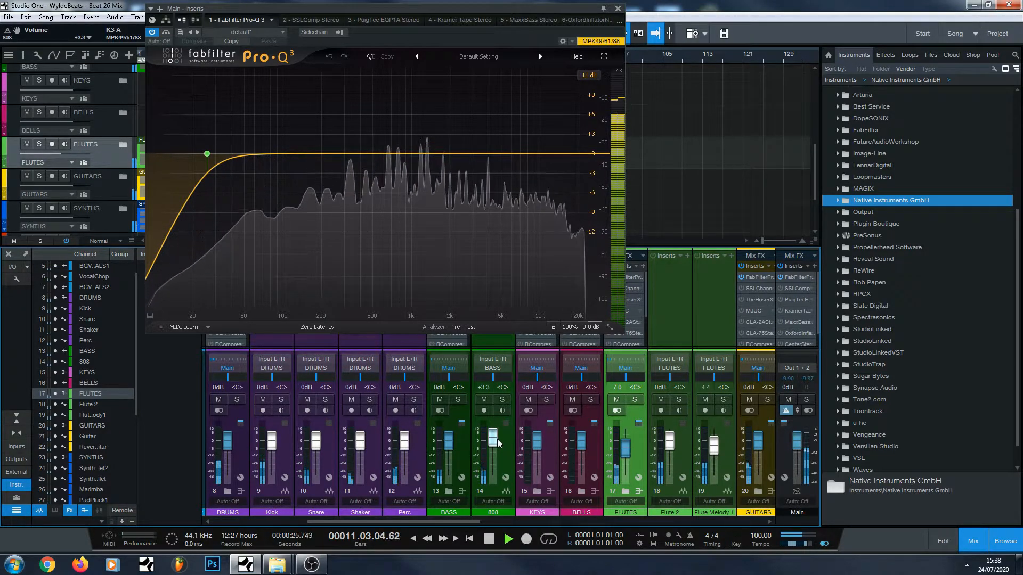
pyautogui.scroll(-1, 496, 440)
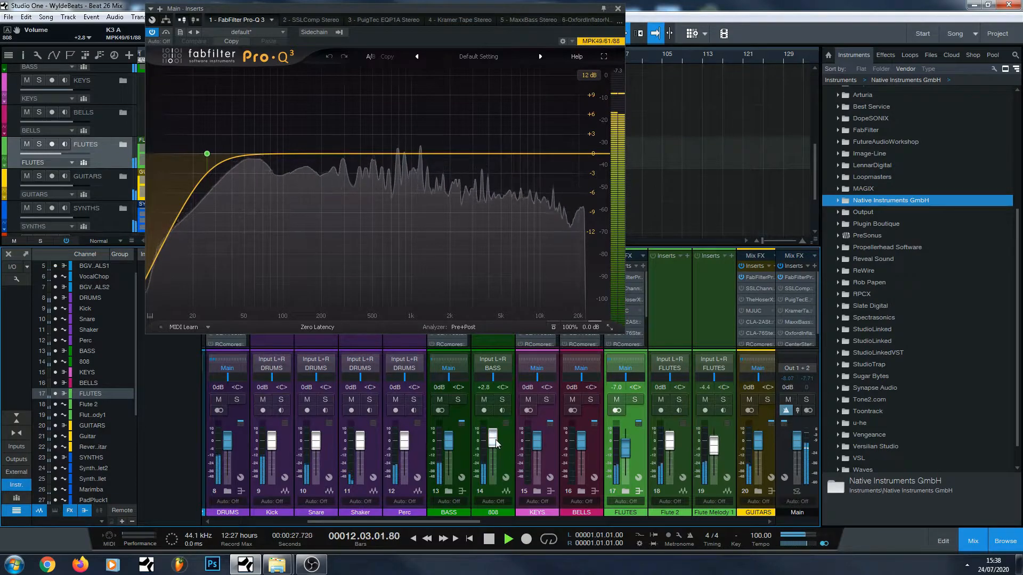
# Raise the Kick fader in the DRUMS group to +1.8 dB while the mix plays.
pyautogui.hscroll(-3, 414, 526)
pyautogui.hscroll(-1, 413, 526)
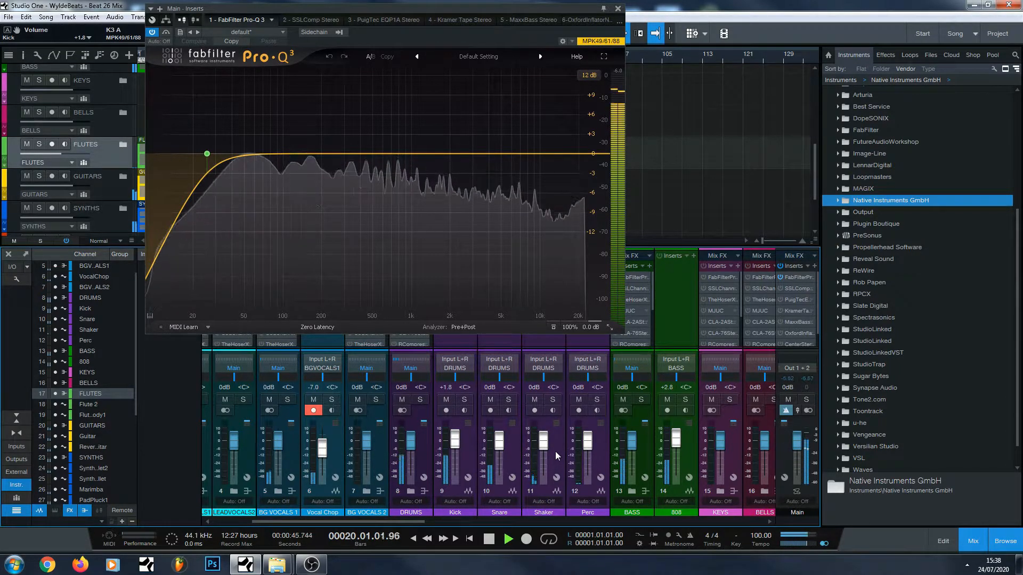
# Raise the Kick fader to +2.8 dB while the mix plays, with the Main channel's Pro-Q 3 open.
pyautogui.click(462, 437)
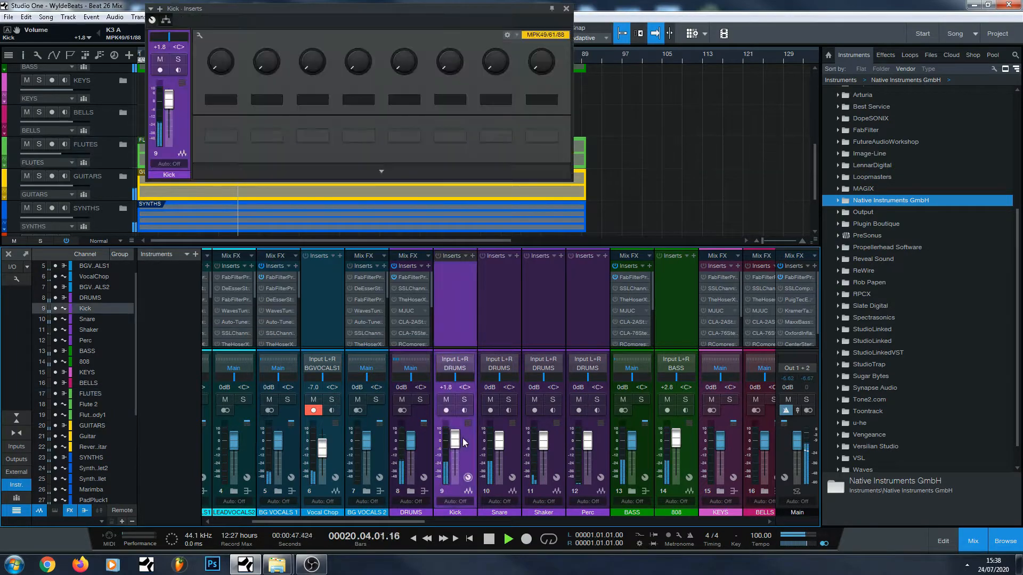
pyautogui.click(566, 9)
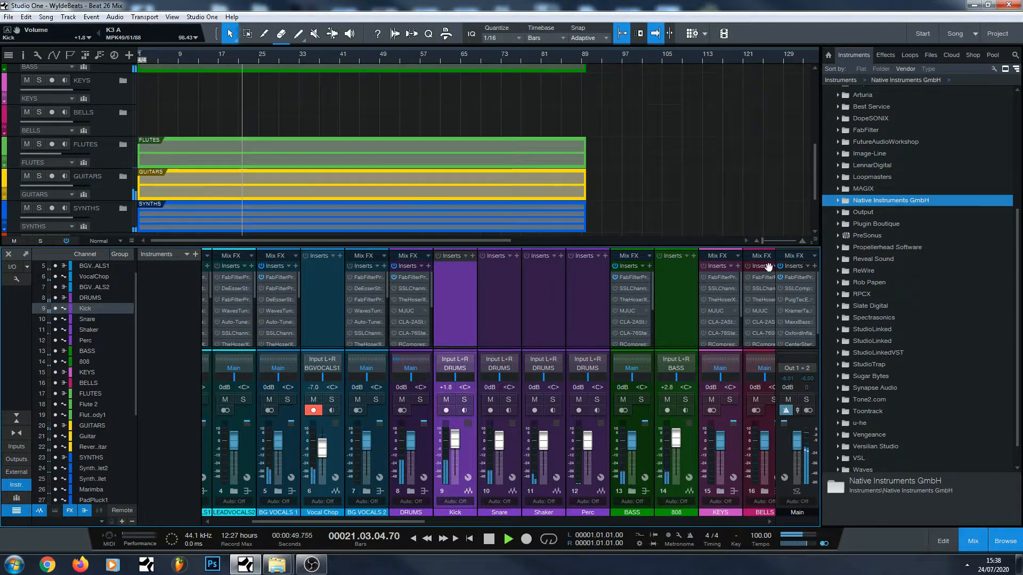
pyautogui.click(796, 277)
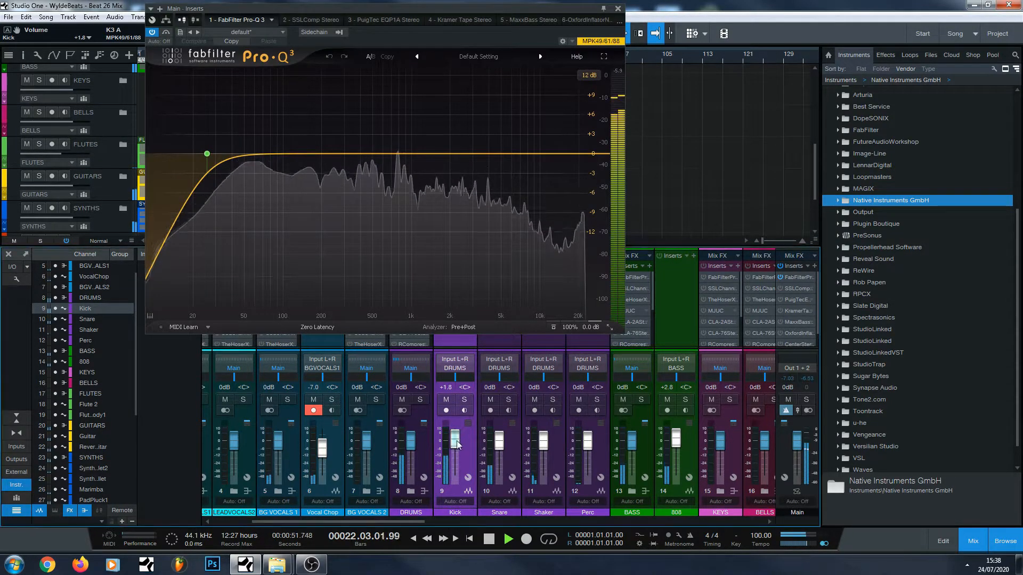
pyautogui.moveTo(458, 447); pyautogui.dragTo(459, 443)
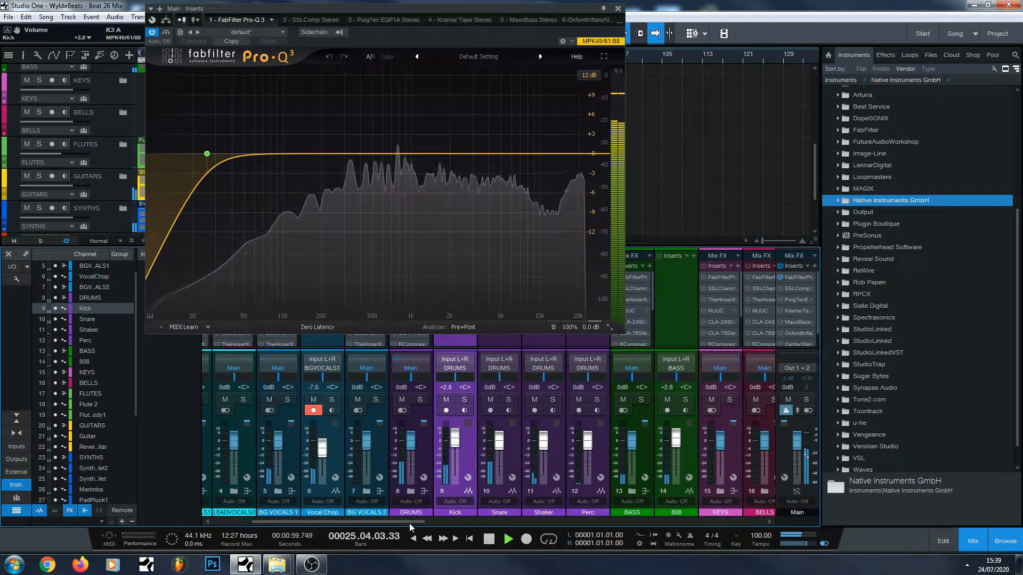
# Raise the 808 fader to +3.8 dB, replay the mix from bar 9, and stop playback.
pyautogui.moveTo(414, 524); pyautogui.dragTo(446, 524)
pyautogui.scroll(1, 578, 441)
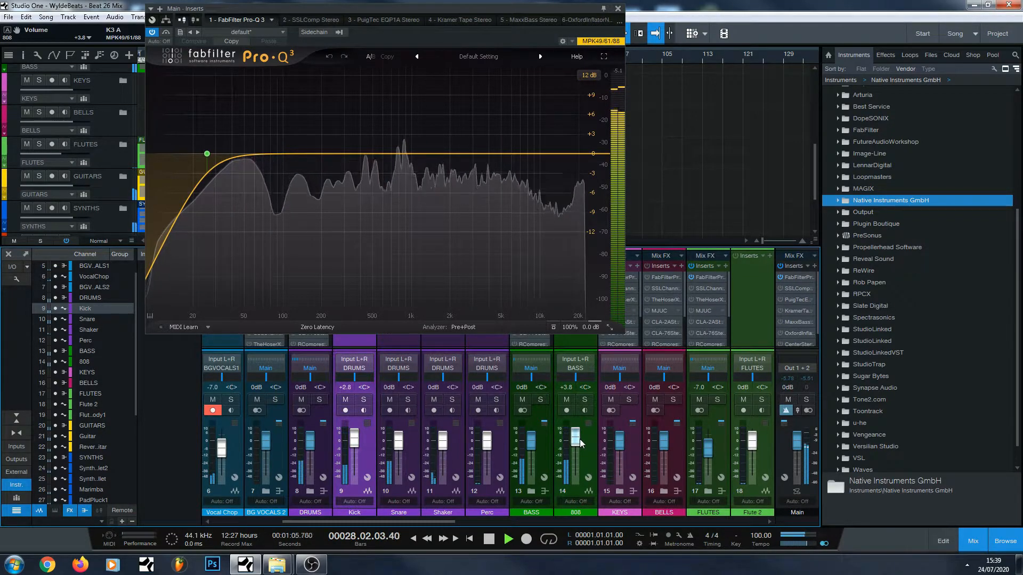
pyautogui.hotkey('shift', 'b')
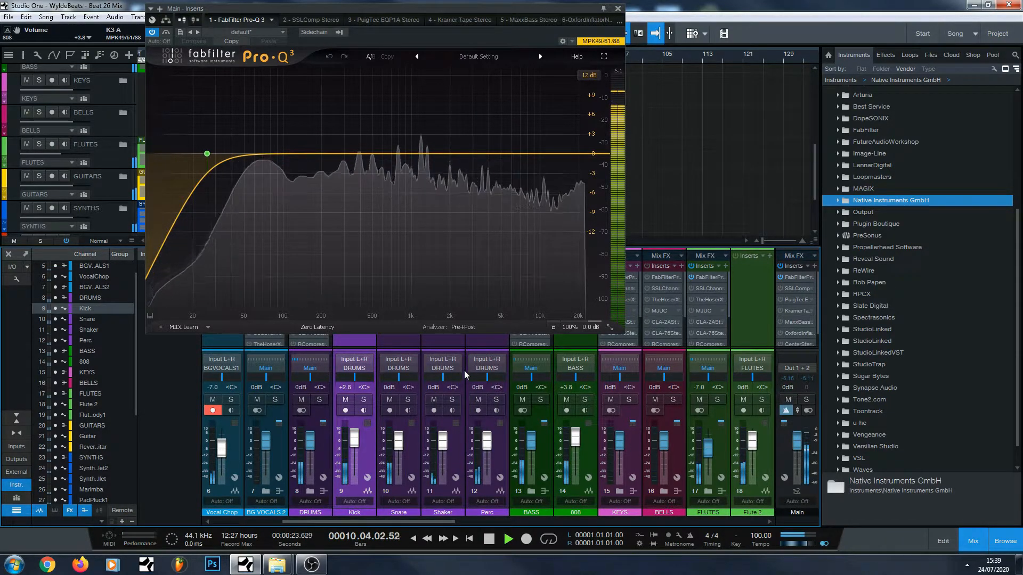
pyautogui.click(489, 540)
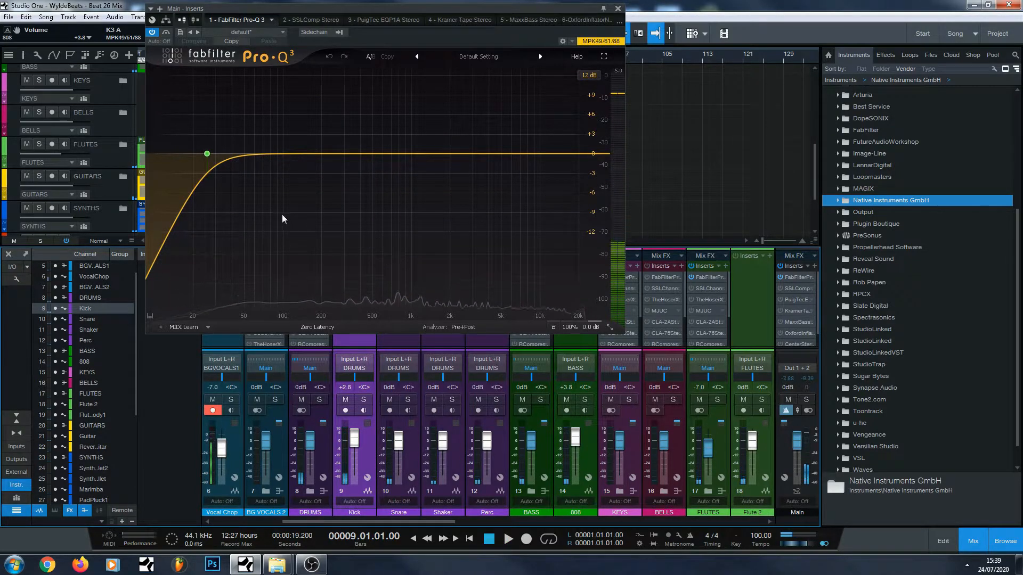
pyautogui.moveTo(252, 160)
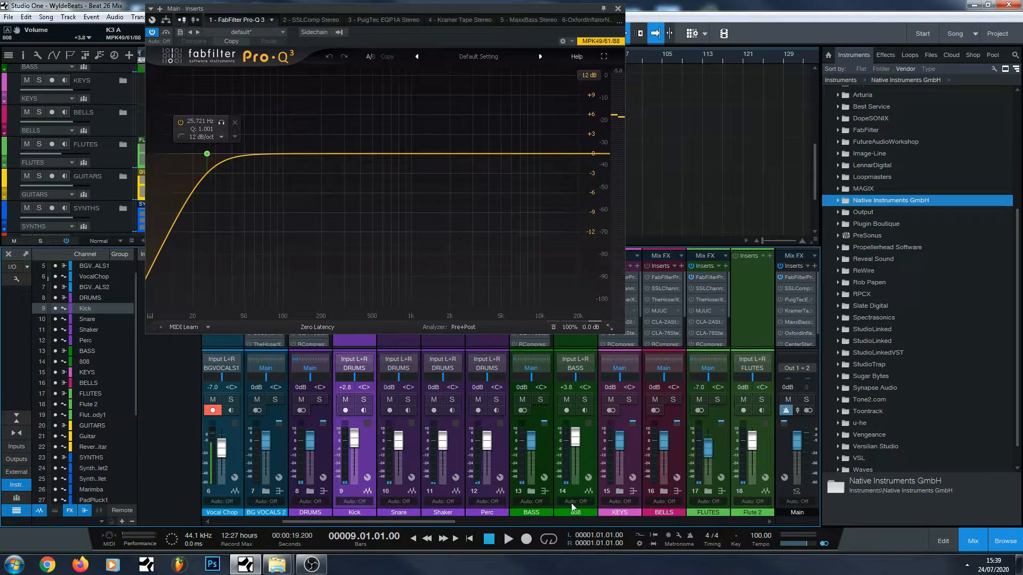
# Play from bar 9, solo the Snare briefly to check it, and raise its fader to +4.9 dB in the full mix.
pyautogui.hscroll(-2, 456, 525)
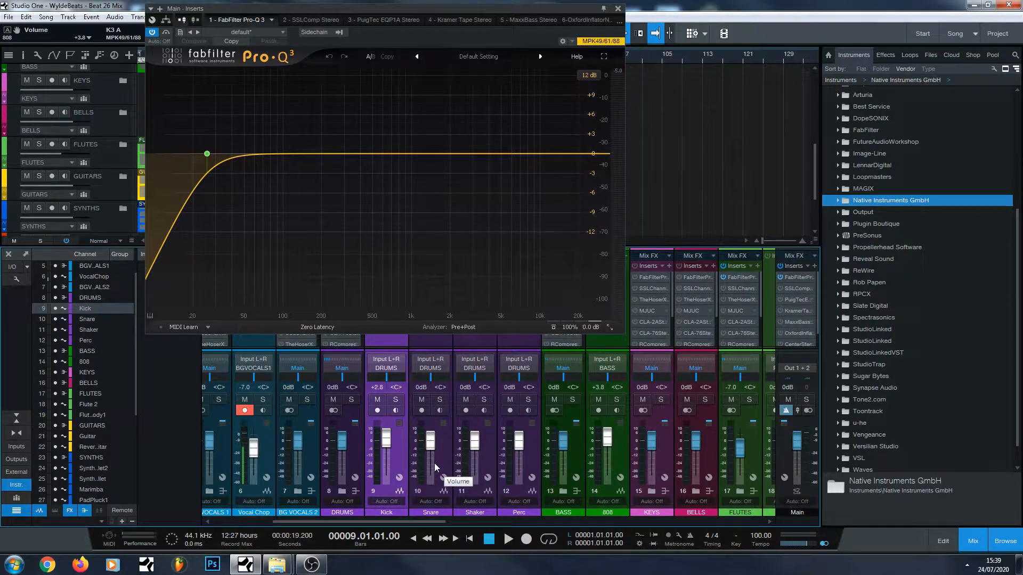
pyautogui.press('space')
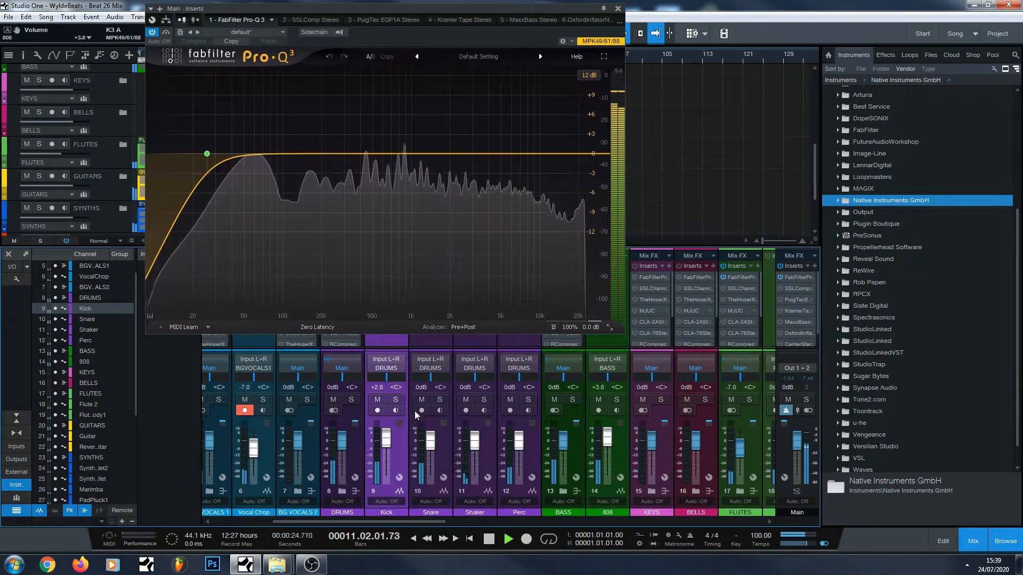
pyautogui.click(440, 399)
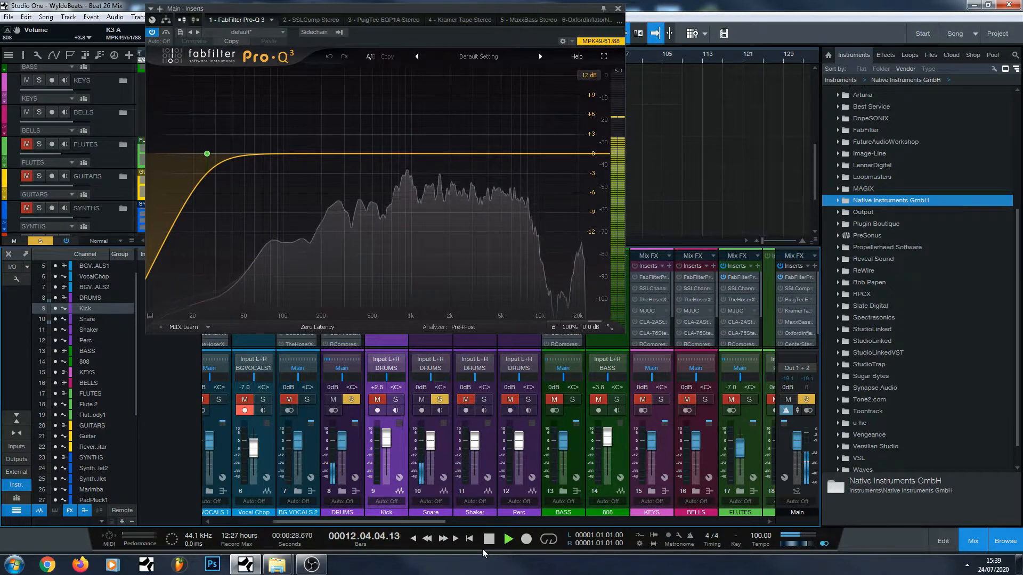
pyautogui.moveTo(432, 446); pyautogui.dragTo(439, 436)
pyautogui.click(440, 399)
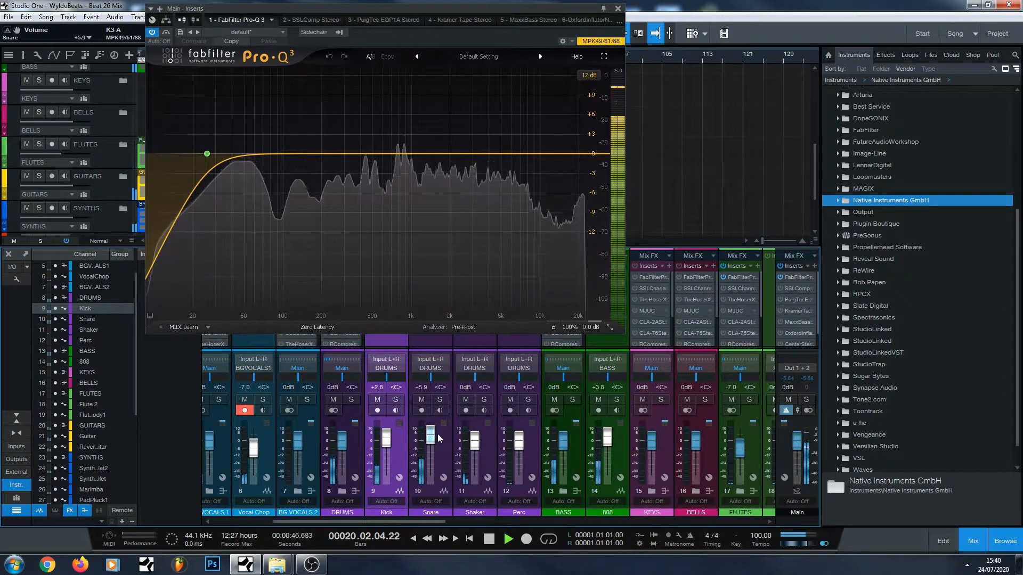
pyautogui.moveTo(437, 434); pyautogui.dragTo(434, 437)
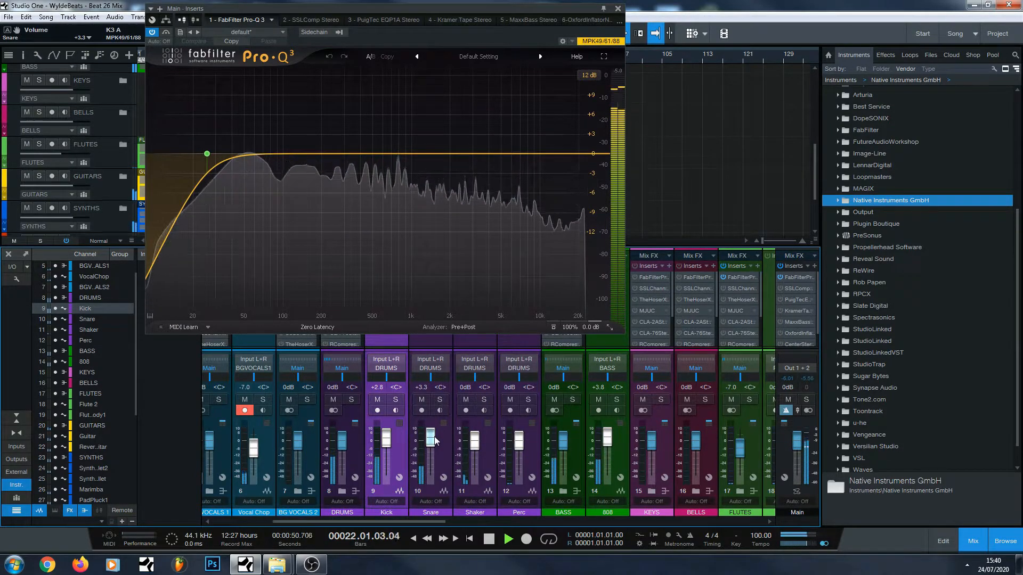
pyautogui.moveTo(433, 437); pyautogui.dragTo(439, 434)
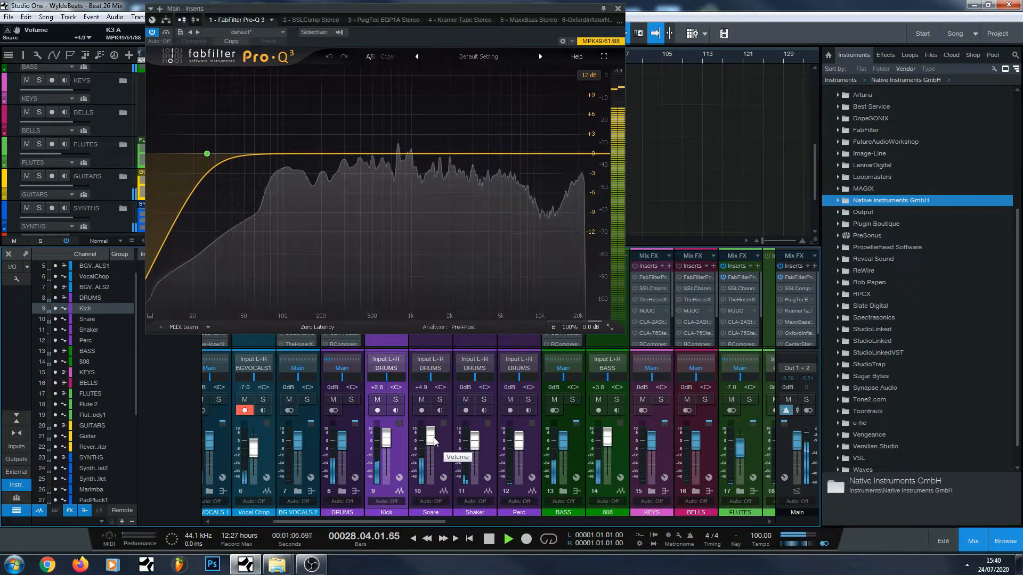
# Play the mix from bar 12, solo the Shaker for a while to examine its level, unsolo it, and stop playback.
pyautogui.click(492, 539)
pyautogui.click(491, 539)
pyautogui.click(509, 539)
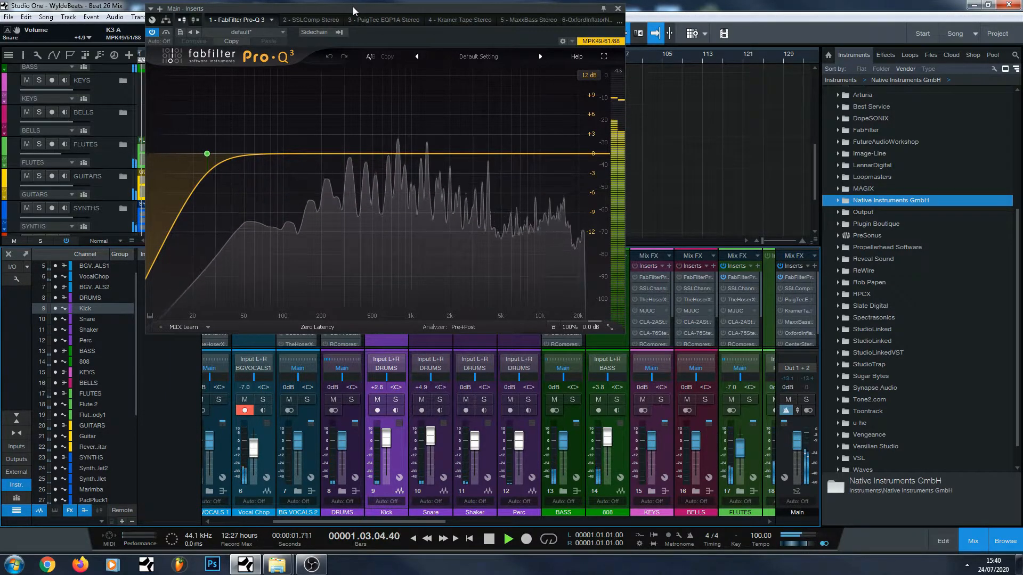
pyautogui.moveTo(353, 7); pyautogui.dragTo(337, 288)
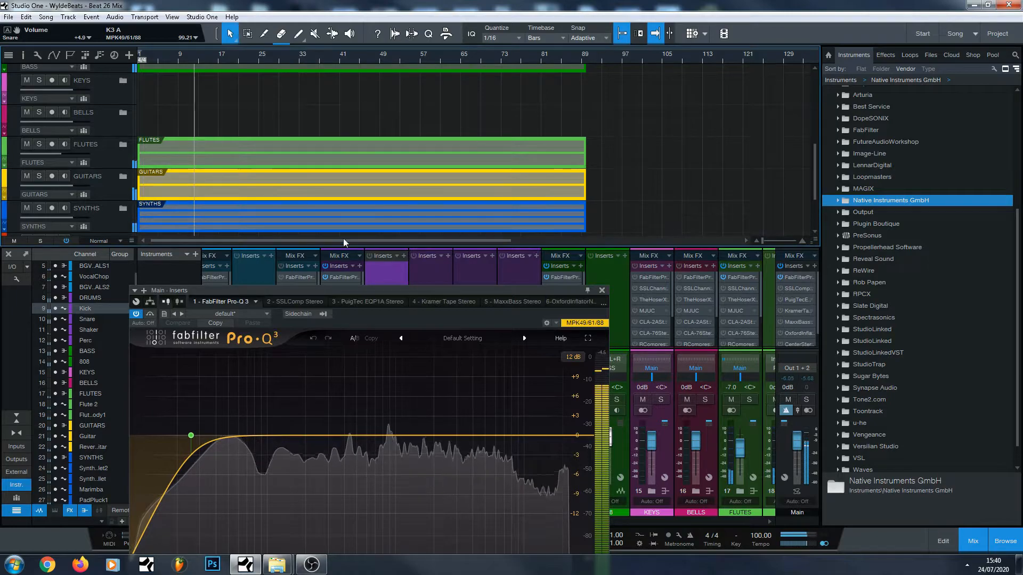
pyautogui.moveTo(517, 288); pyautogui.dragTo(523, 32)
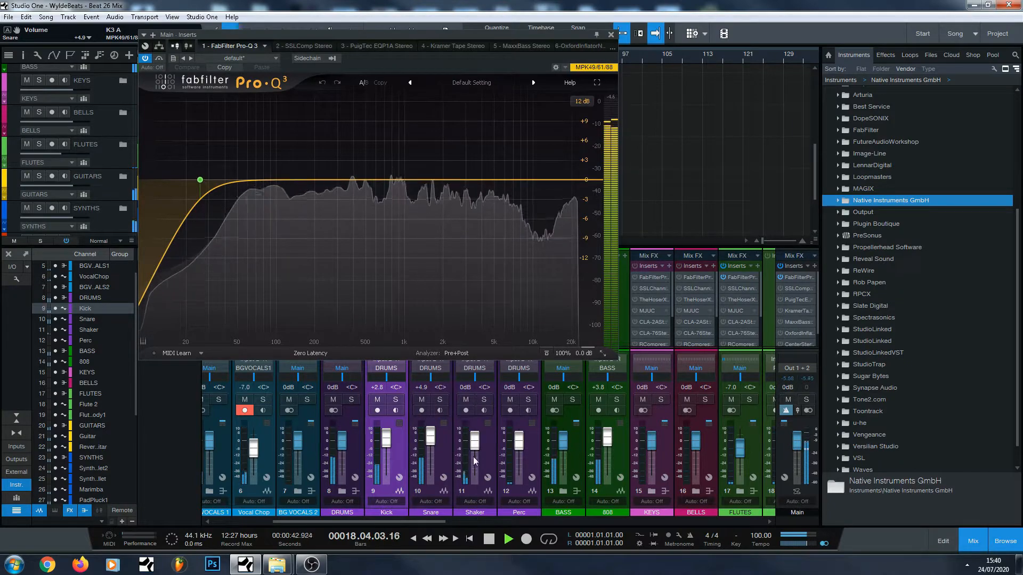
pyautogui.click(483, 399)
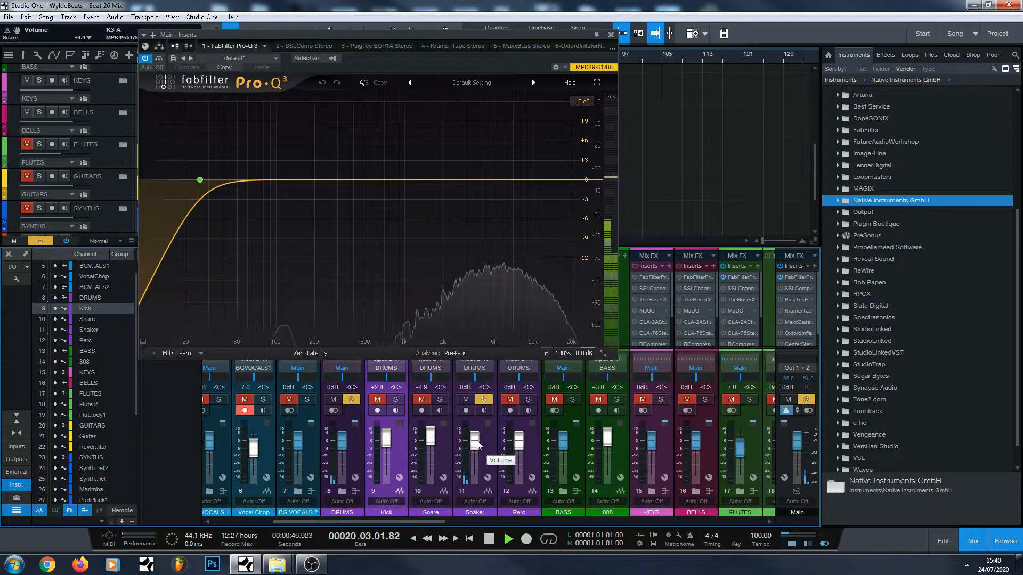
pyautogui.click(506, 539)
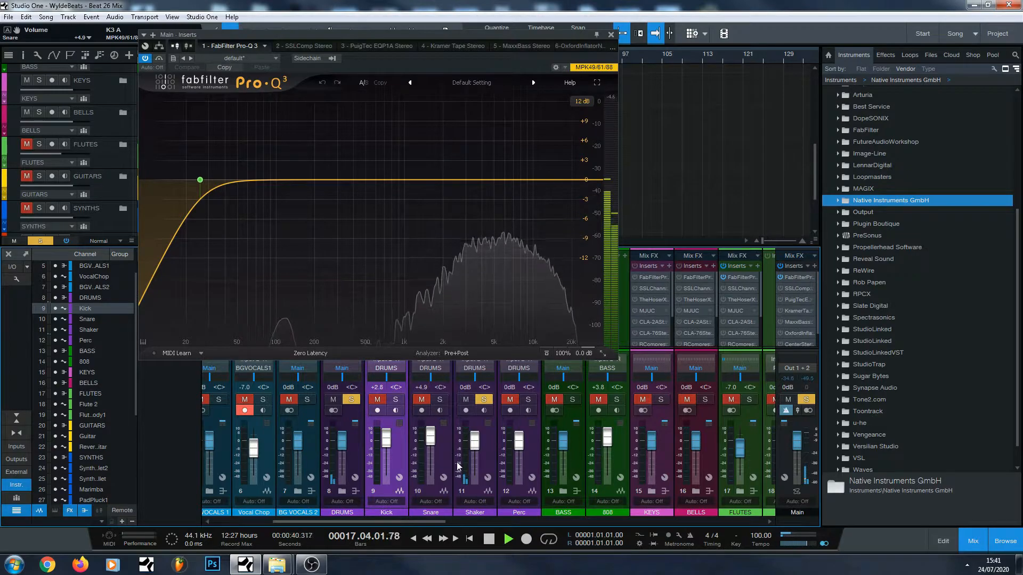
pyautogui.click(480, 397)
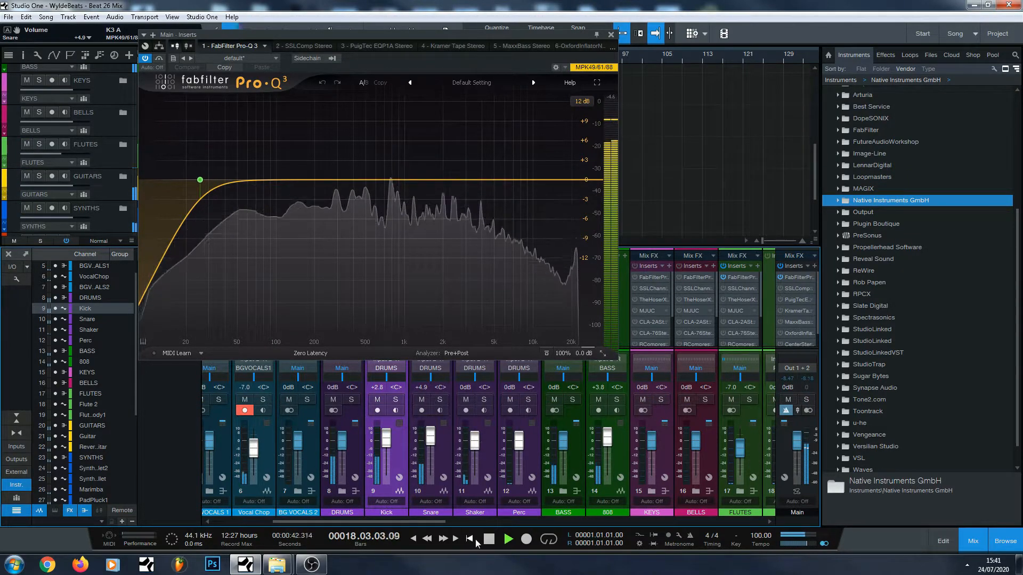
pyautogui.click(488, 541)
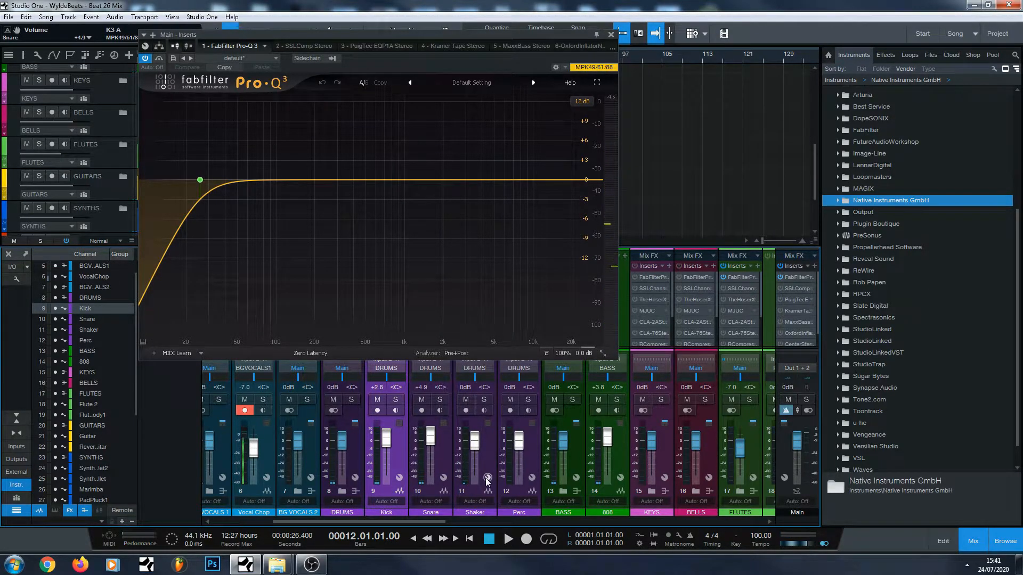
# Mute the Perc channel and raise the Shaker fader to +5.9 dB while the mix plays from bar 12.
pyautogui.click(508, 540)
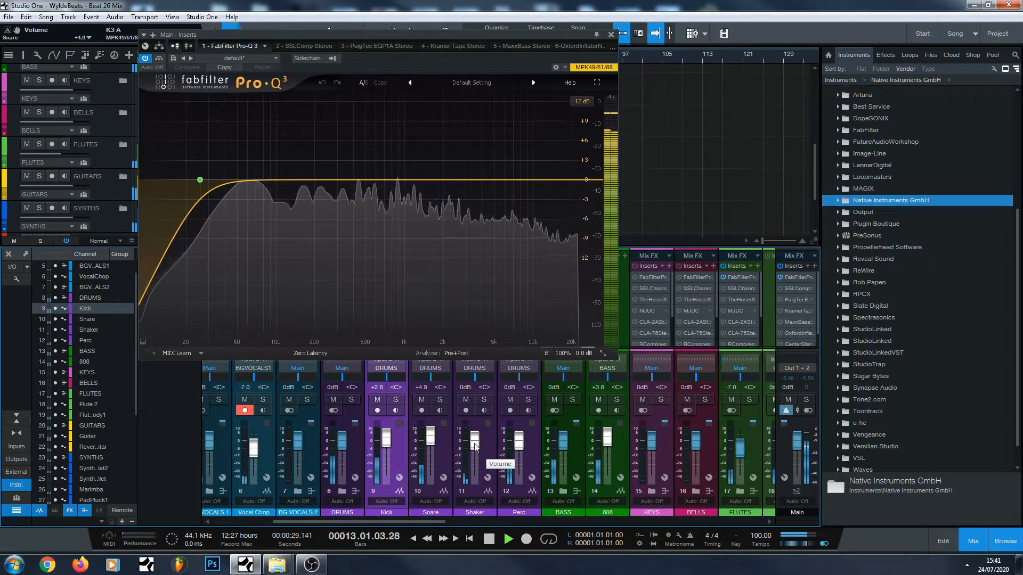
pyautogui.click(513, 400)
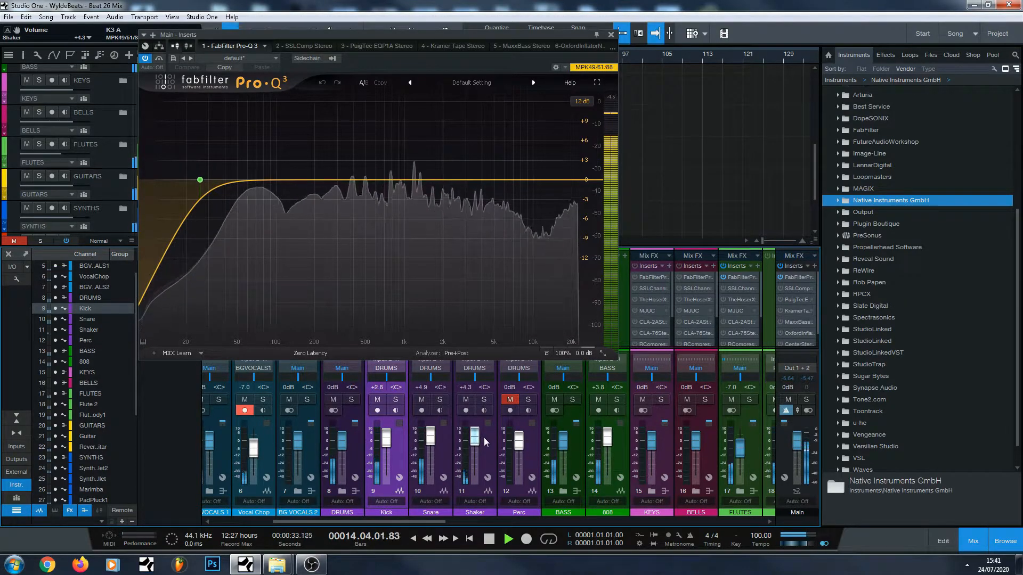
pyautogui.scroll(3, 486, 440)
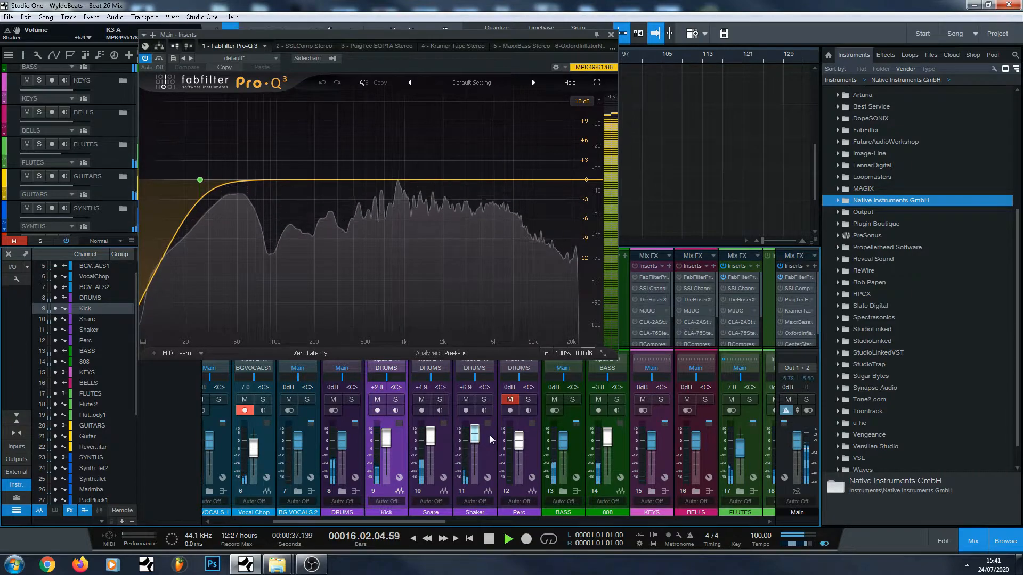
pyautogui.click(489, 540)
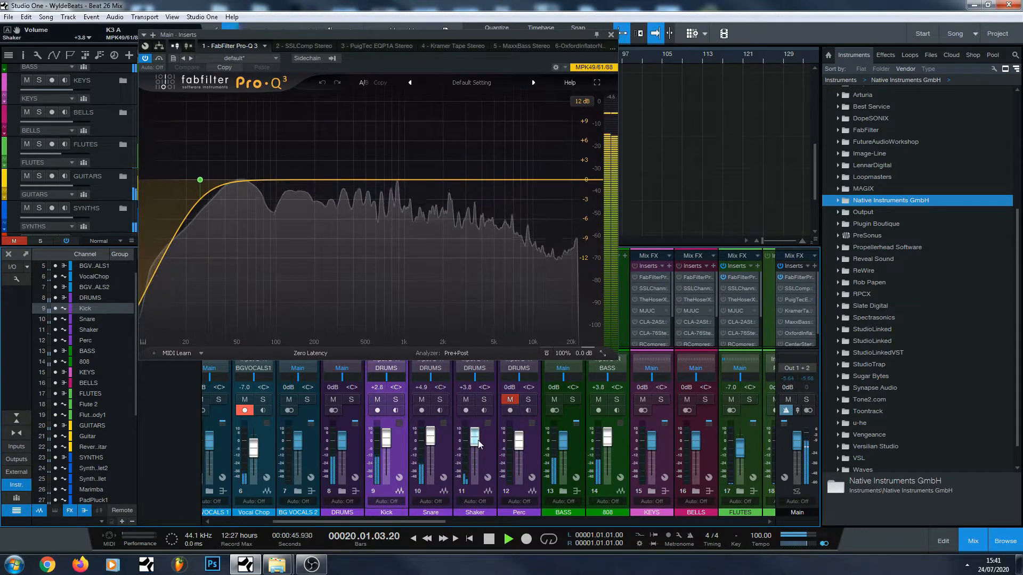
pyautogui.moveTo(480, 439); pyautogui.dragTo(484, 438)
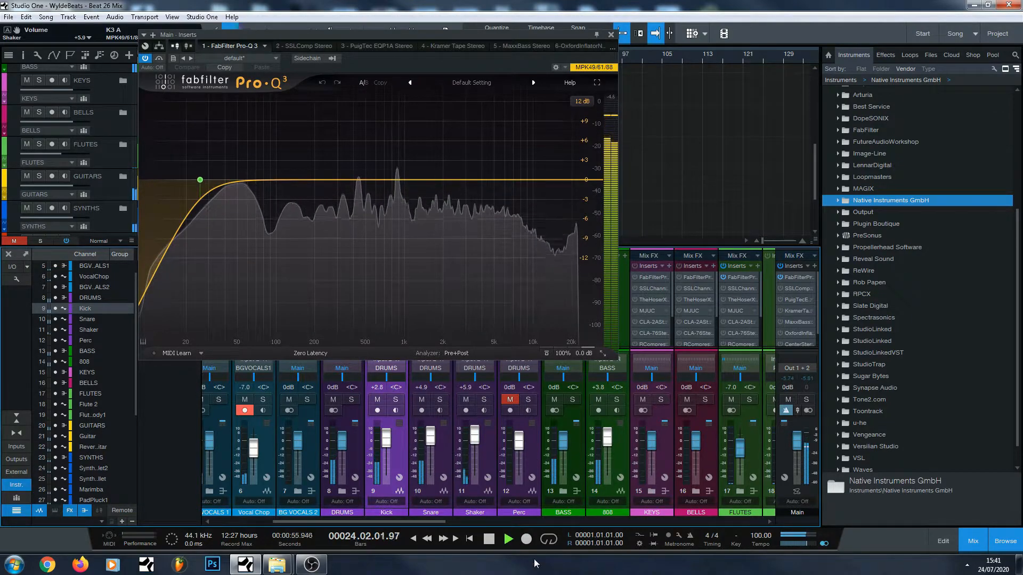
pyautogui.click(489, 539)
# Unmute the Perc channel, check it briefly in solo, and set its fader to +3.3 dB while the mix plays.
pyautogui.click(509, 539)
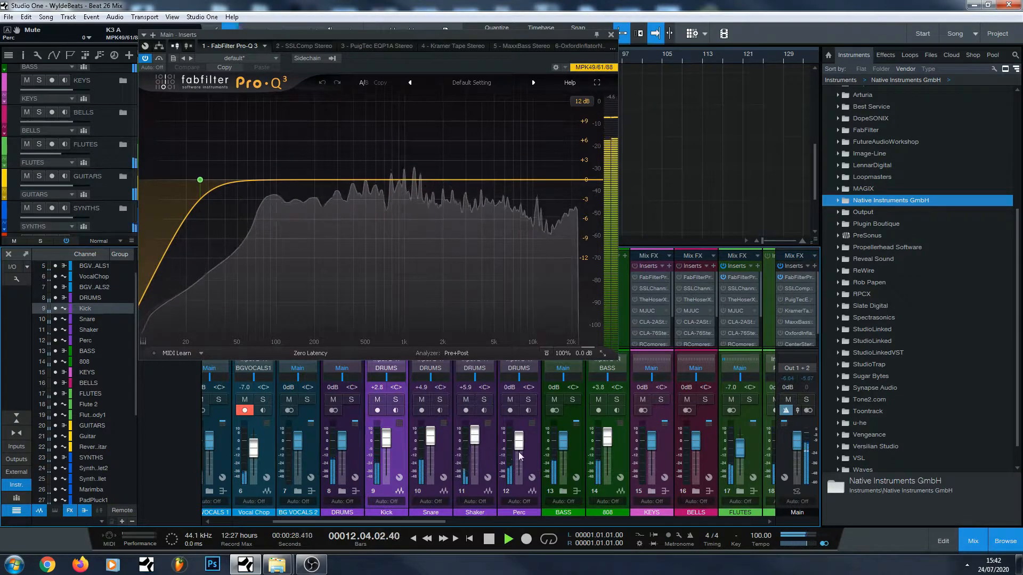
pyautogui.click(528, 399)
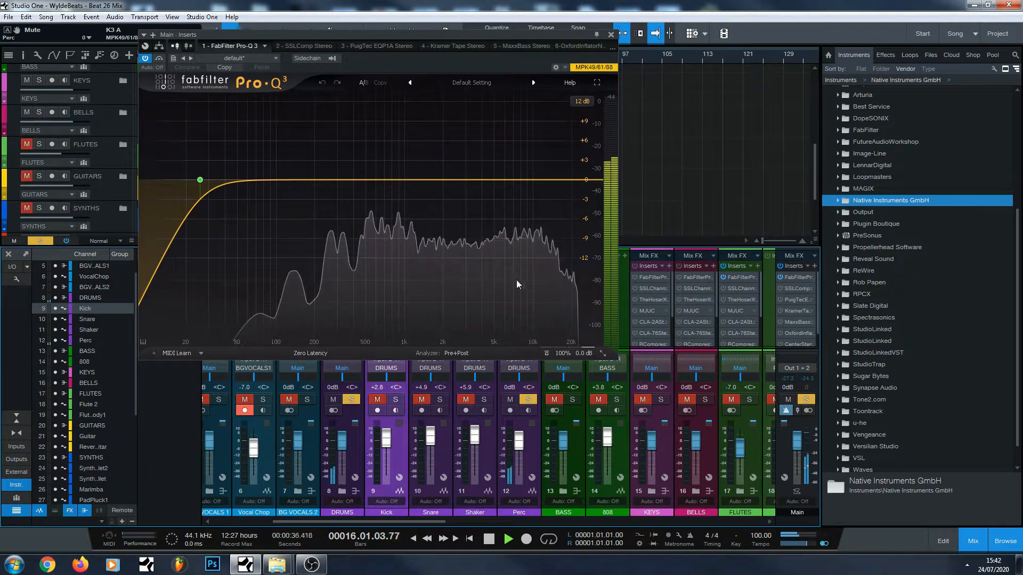
pyautogui.click(528, 399)
pyautogui.moveTo(519, 441); pyautogui.dragTo(529, 429)
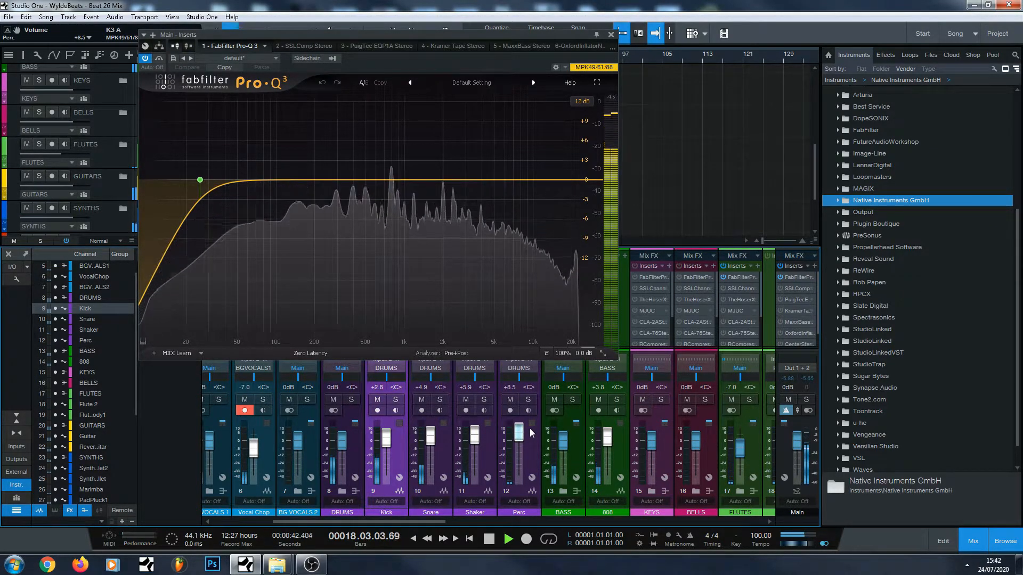
pyautogui.moveTo(530, 428); pyautogui.dragTo(524, 434)
# Replay the mix from bar 9, check Perc briefly in solo, and lower its fader to -3.9 dB.
pyautogui.moveTo(271, 36); pyautogui.dragTo(288, 311)
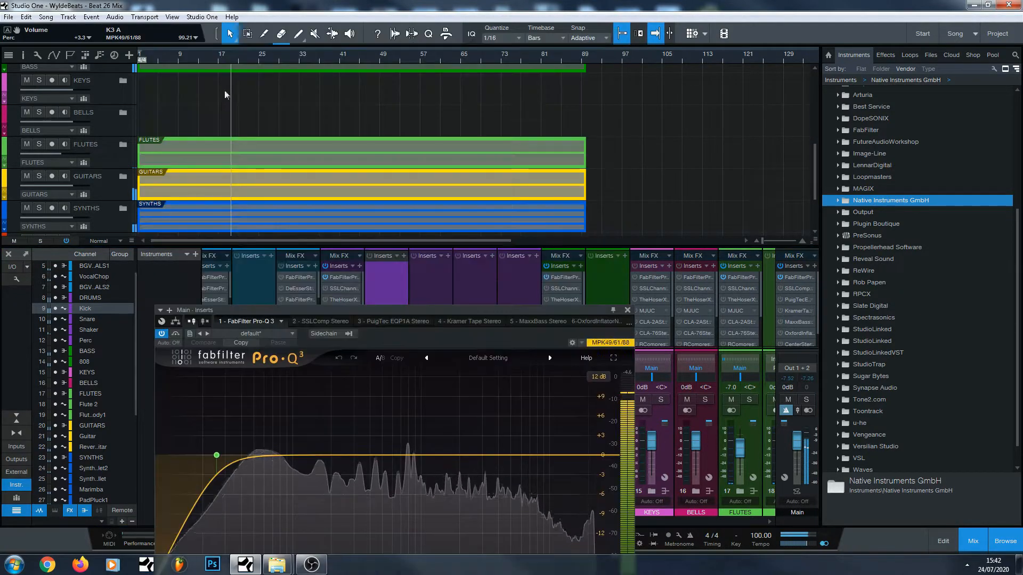
pyautogui.click(180, 57)
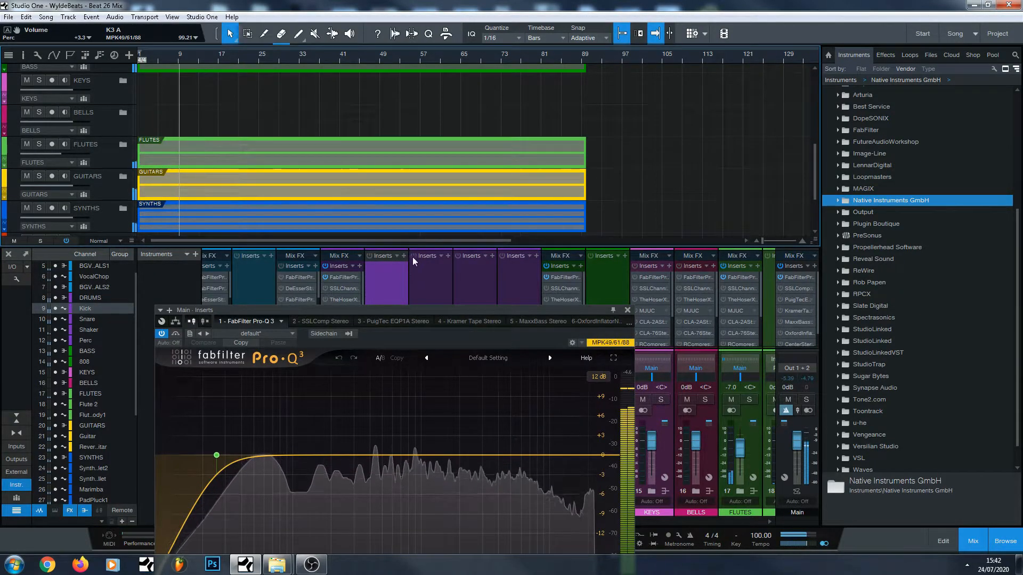
pyautogui.moveTo(436, 315); pyautogui.dragTo(405, 11)
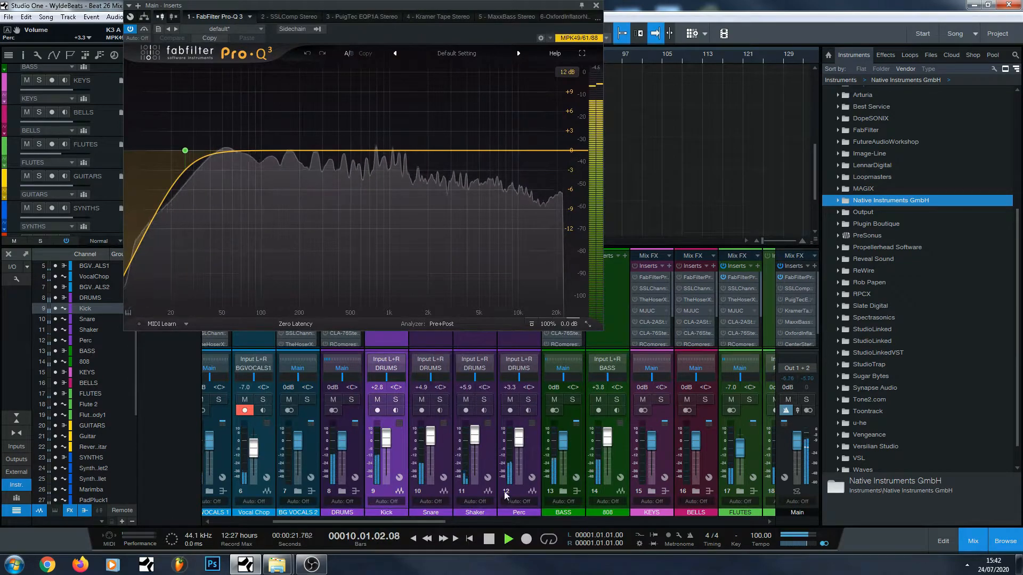
pyautogui.click(528, 400)
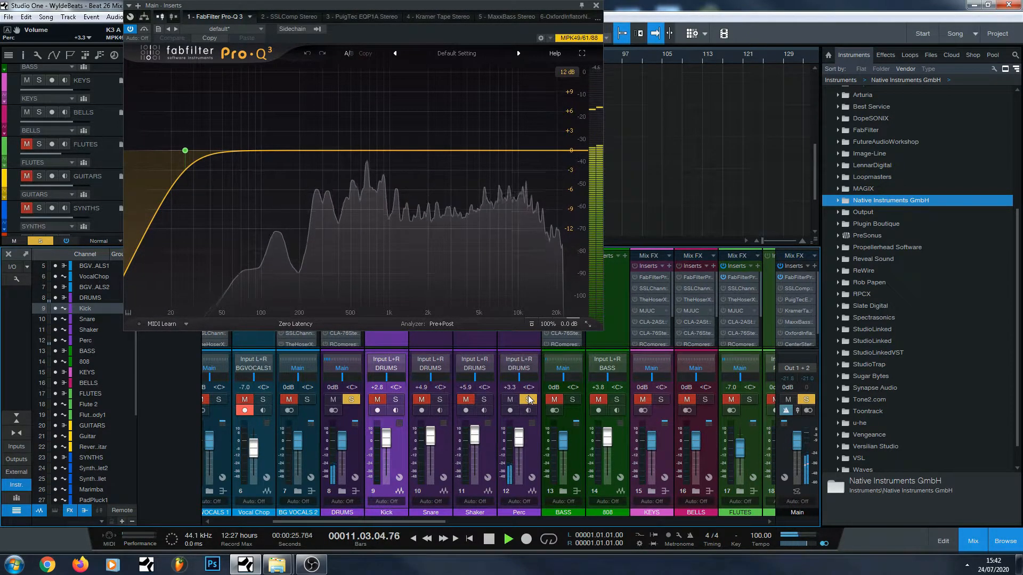
pyautogui.click(528, 400)
pyautogui.moveTo(521, 440); pyautogui.dragTo(529, 434)
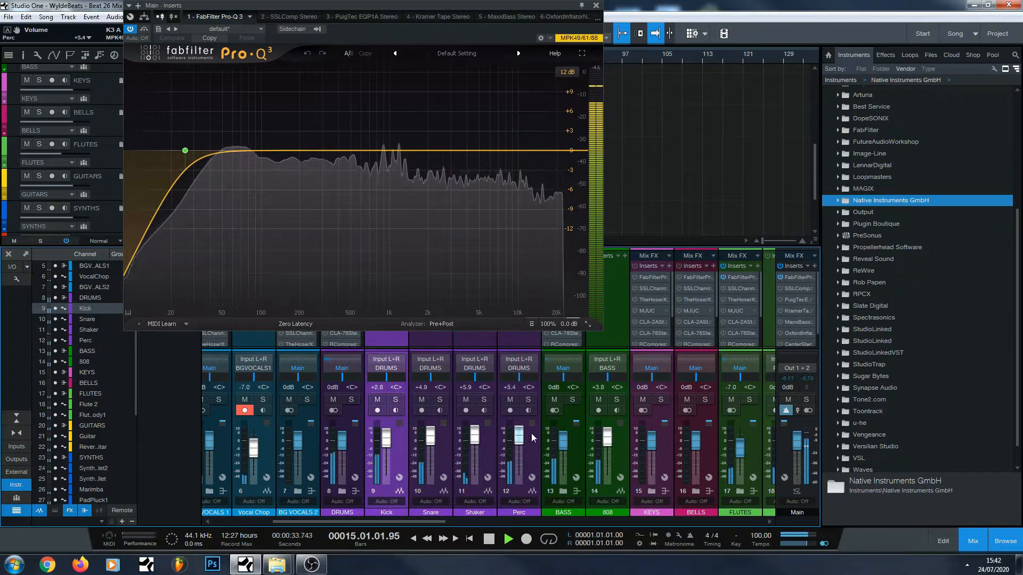
pyautogui.moveTo(531, 433); pyautogui.dragTo(525, 446)
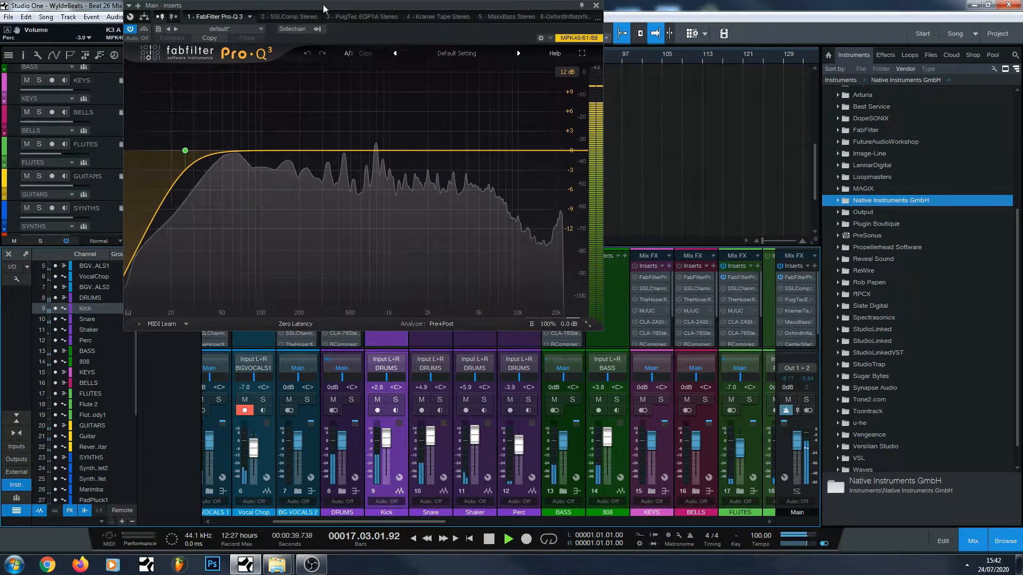
# Replay the mix from bar 9 to examine the Main channel's EQ spectrum, close the plug-in window, and stop playback.
pyautogui.moveTo(324, 8); pyautogui.dragTo(303, 130)
pyautogui.click(180, 58)
pyautogui.click(178, 58)
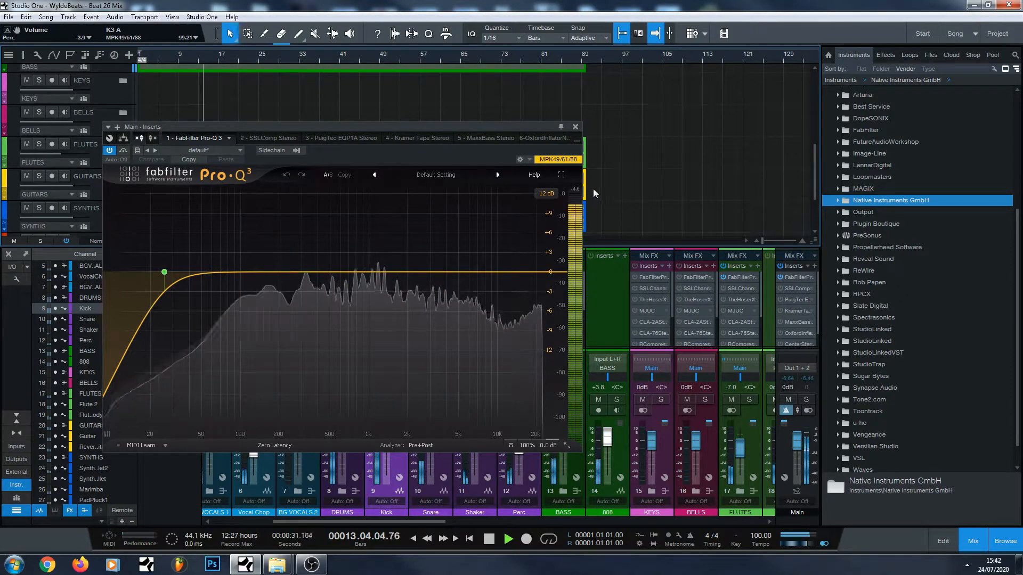
pyautogui.click(575, 126)
pyautogui.click(489, 539)
# Play the mix from bar 9 and open the Main channel's FabFilter Pro-Q 3, placing its window clear of the GUITARS faders.
pyautogui.moveTo(397, 522); pyautogui.dragTo(537, 517)
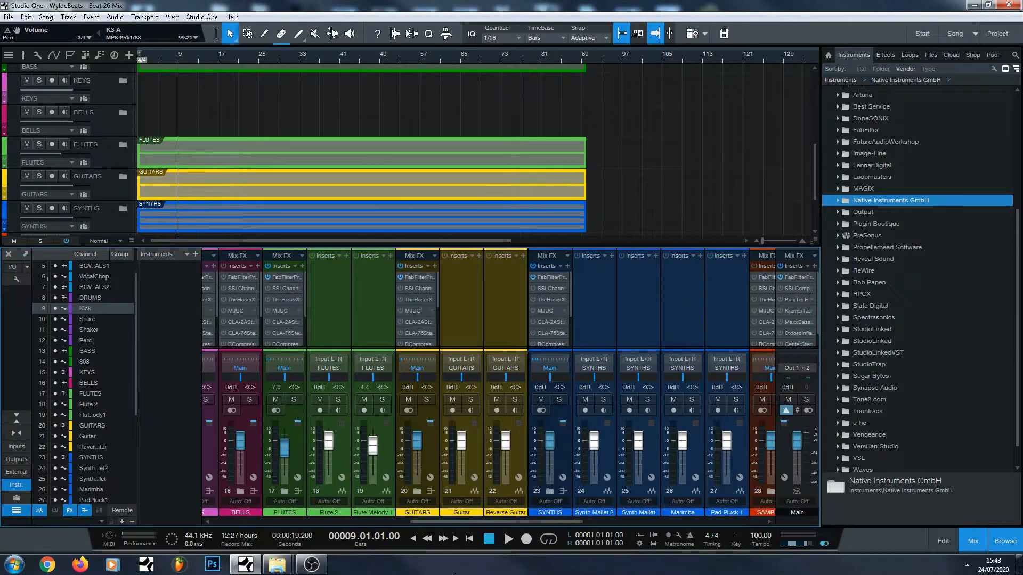
pyautogui.click(508, 539)
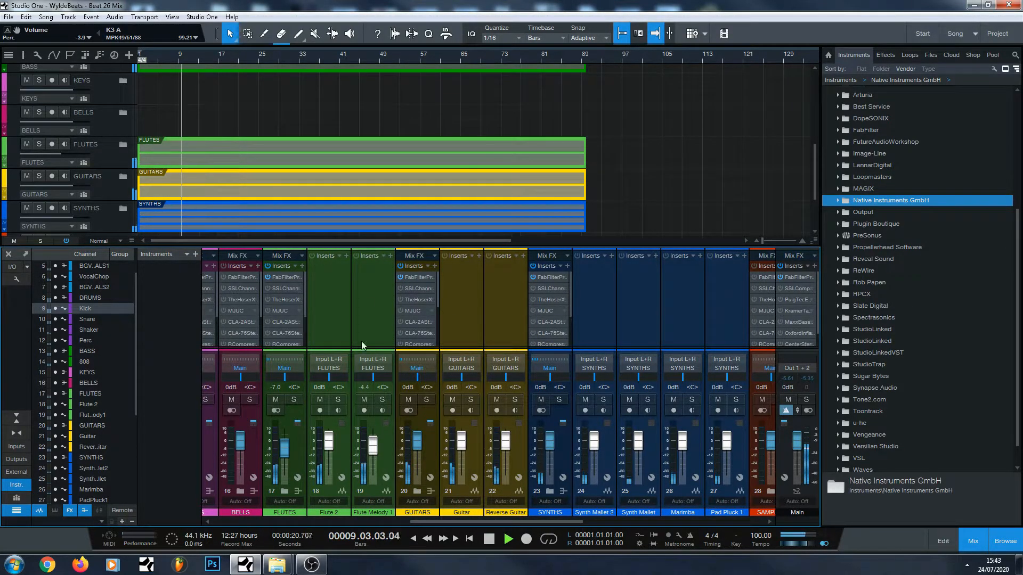
pyautogui.click(792, 278)
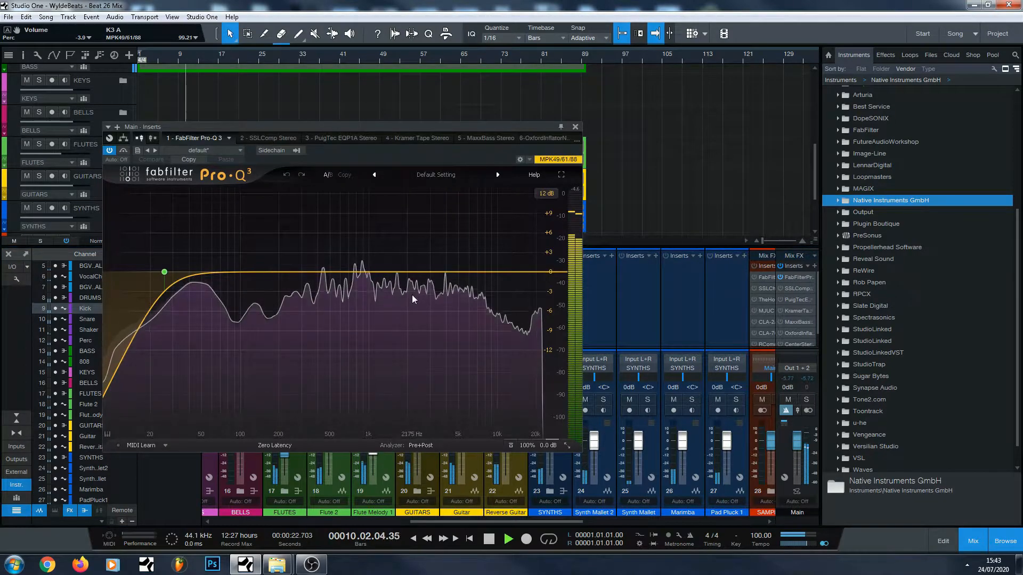
pyautogui.moveTo(487, 129); pyautogui.dragTo(732, 48)
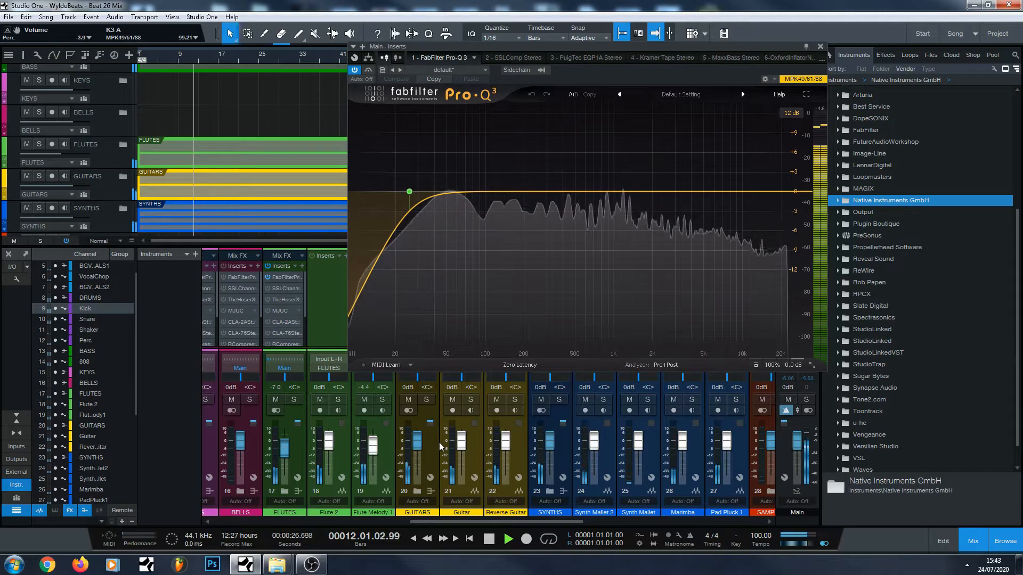
# Examine the GUITARS bus level by briefly soloing it and briefly muting it while the mix plays.
pyautogui.click(428, 400)
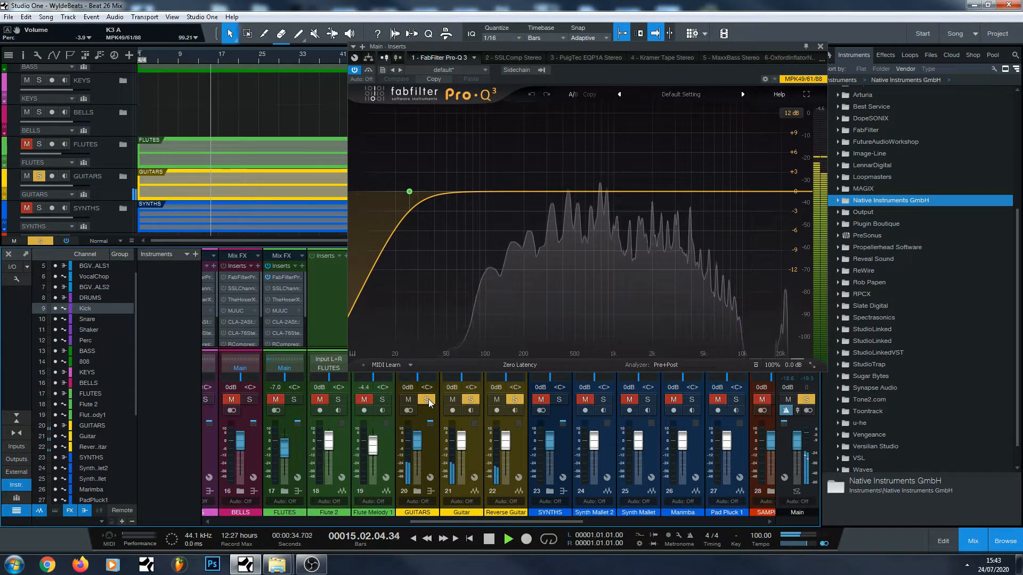
pyautogui.click(428, 399)
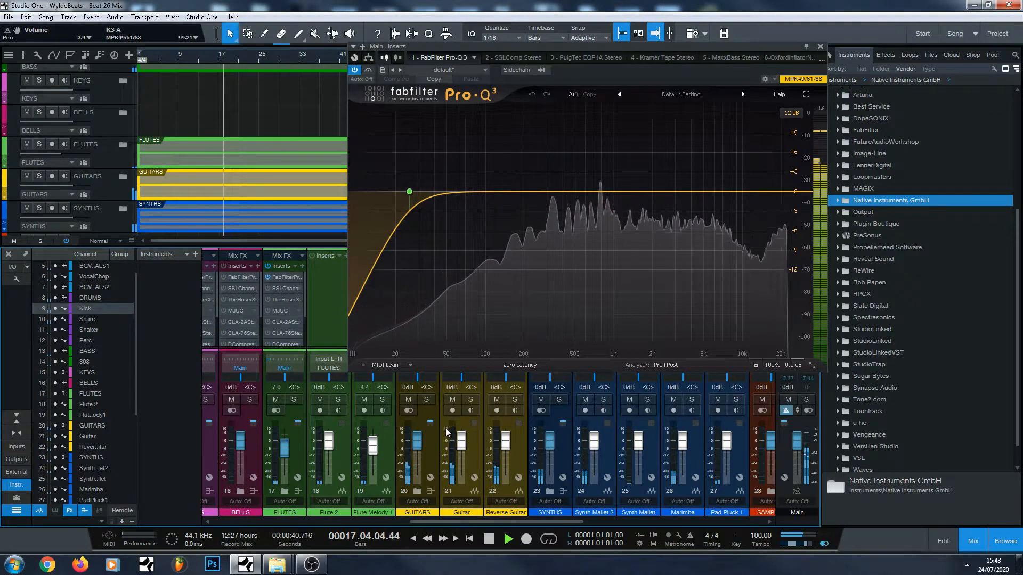
pyautogui.click(408, 400)
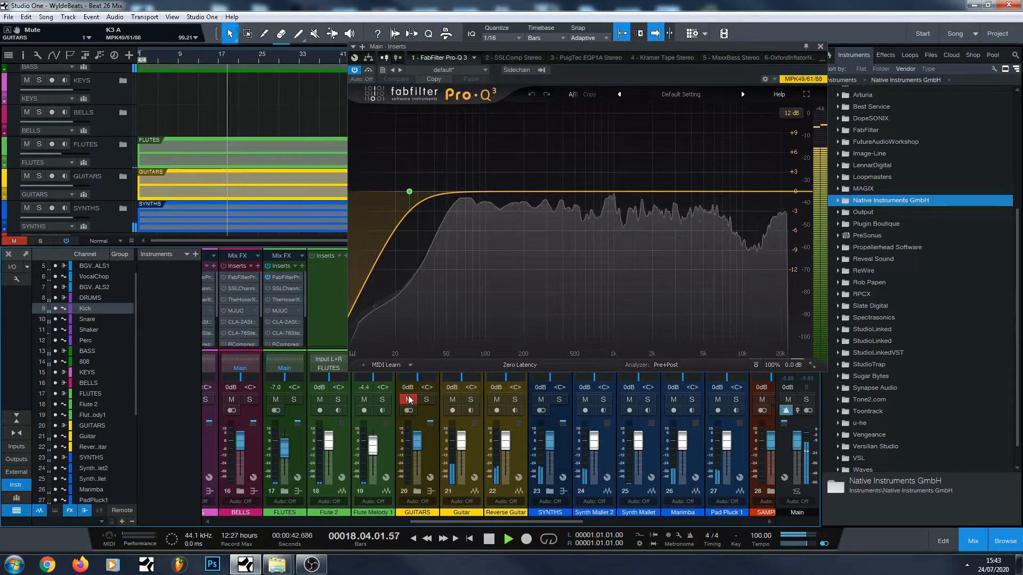
pyautogui.click(409, 400)
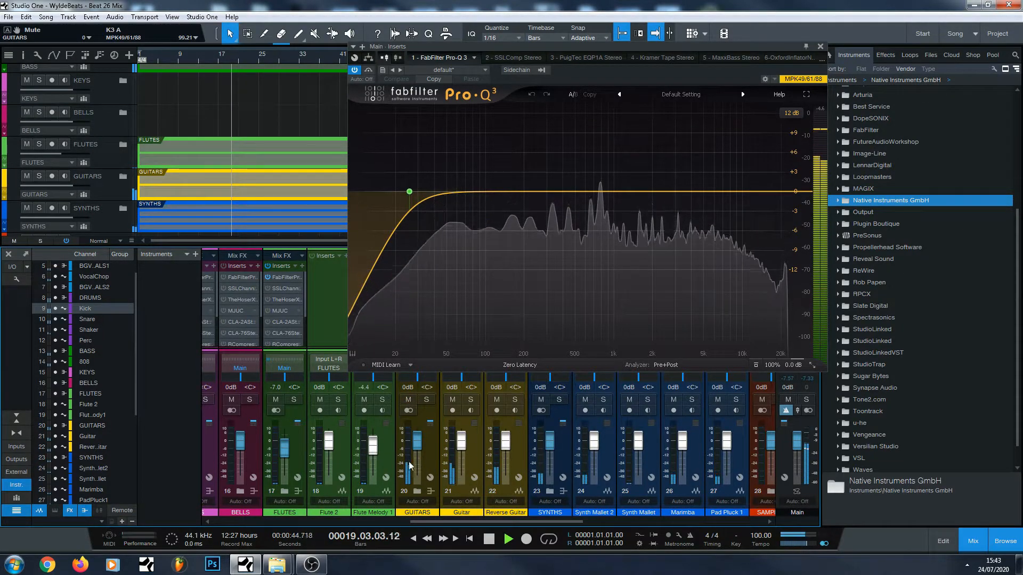
# Lower the GUITARS bus fader in small moves to -4.9 dB, replaying the mix from bar 9 in between, and stop playback.
pyautogui.moveTo(418, 445); pyautogui.dragTo(417, 446)
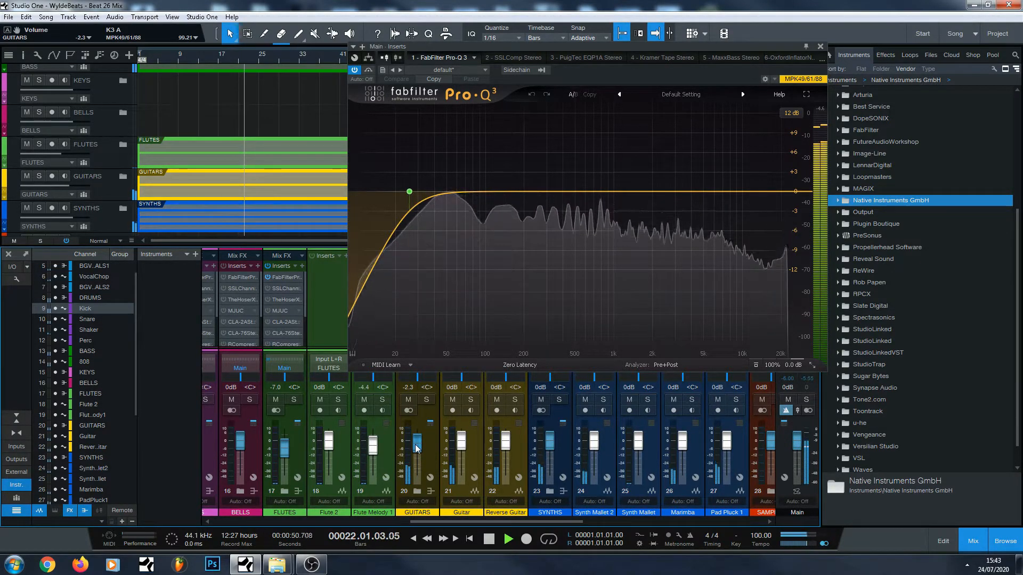
pyautogui.moveTo(416, 448); pyautogui.dragTo(417, 449)
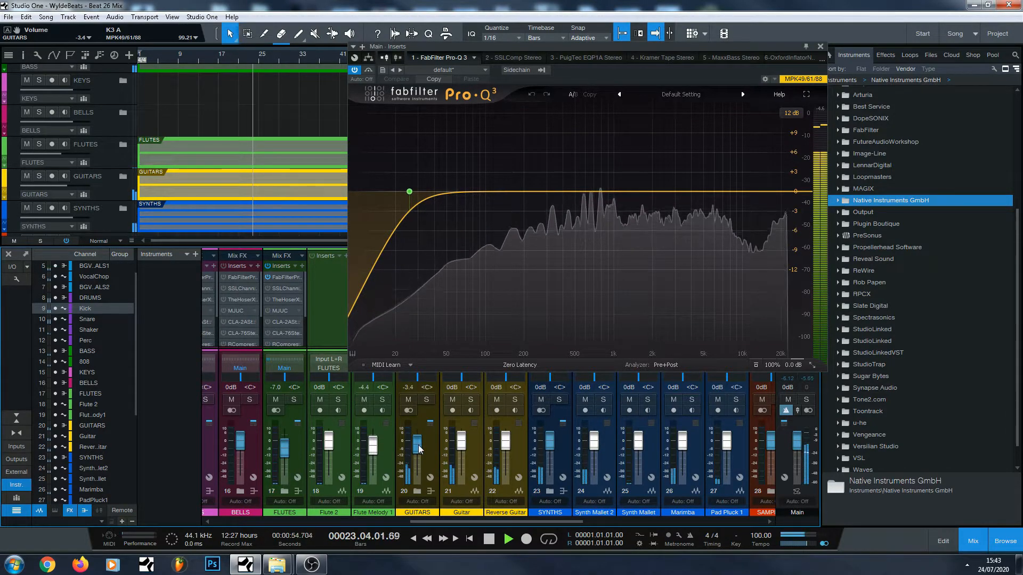
pyautogui.click(488, 540)
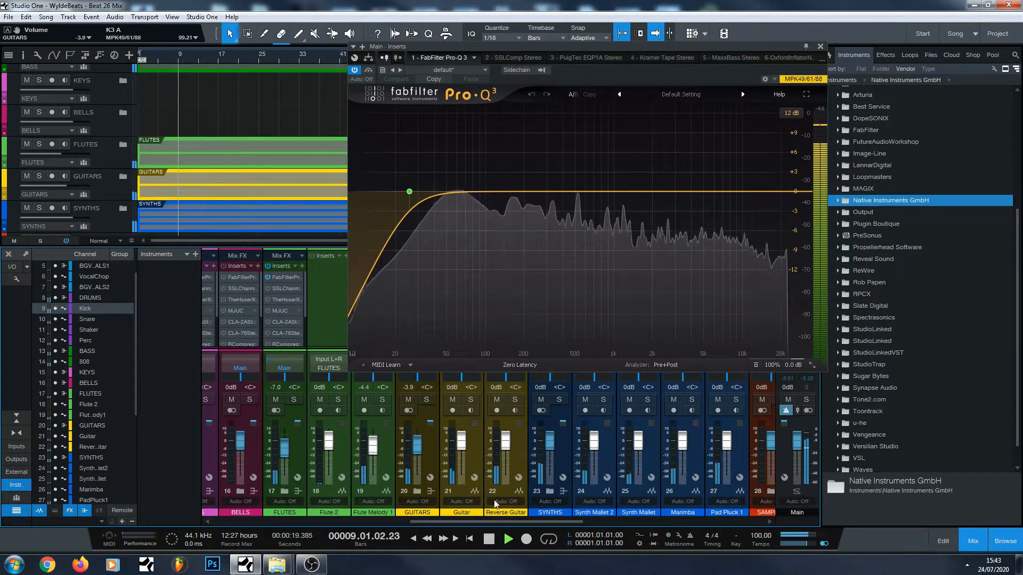
pyautogui.moveTo(495, 470)
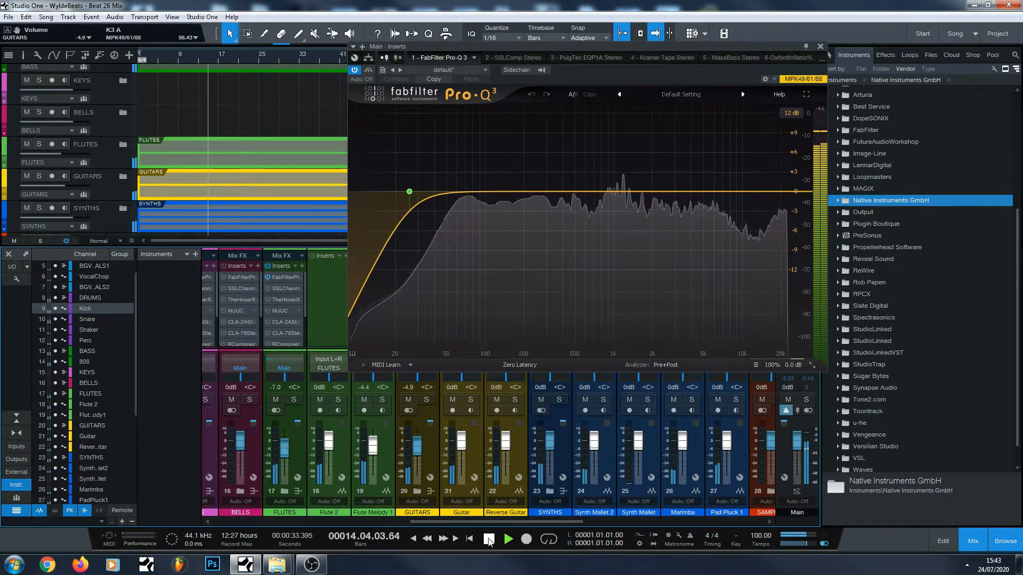
pyautogui.press('space')
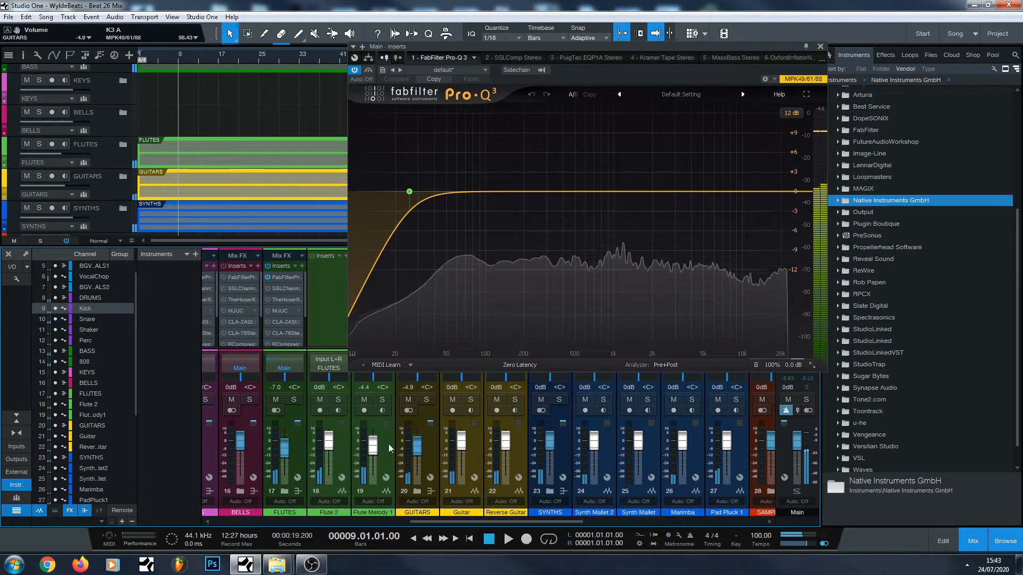
# Replay the mix from bar 9, set the GUITARS bus level to -2.0 dB, and check the bus briefly in solo.
pyautogui.click(508, 540)
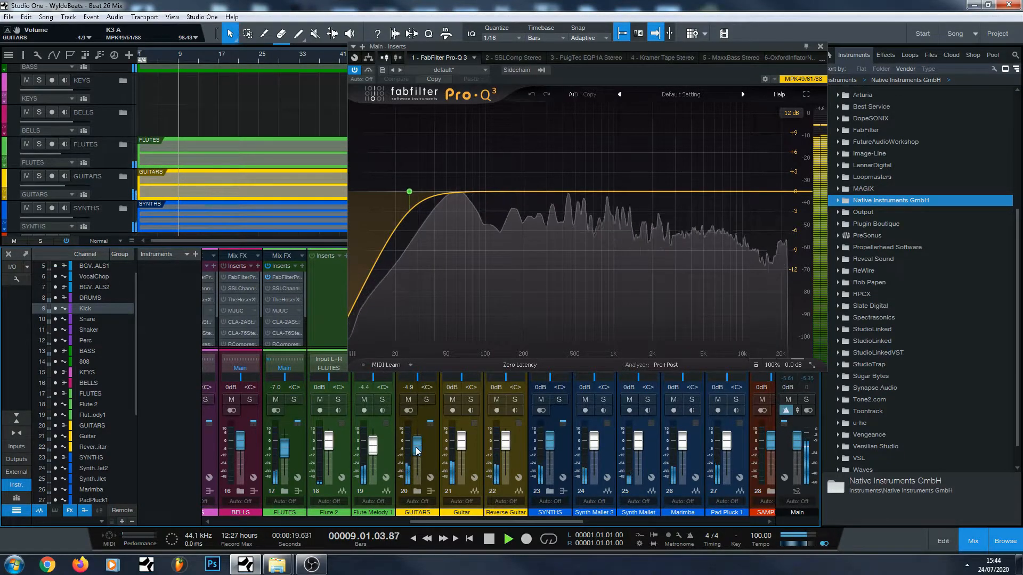
pyautogui.moveTo(420, 450); pyautogui.dragTo(425, 448)
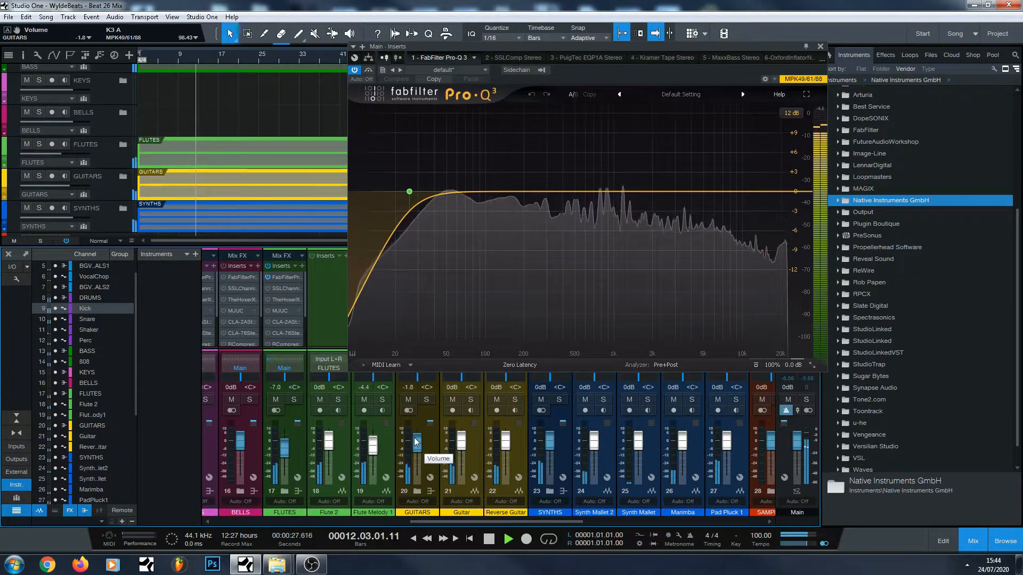
pyautogui.moveTo(419, 442); pyautogui.dragTo(423, 441)
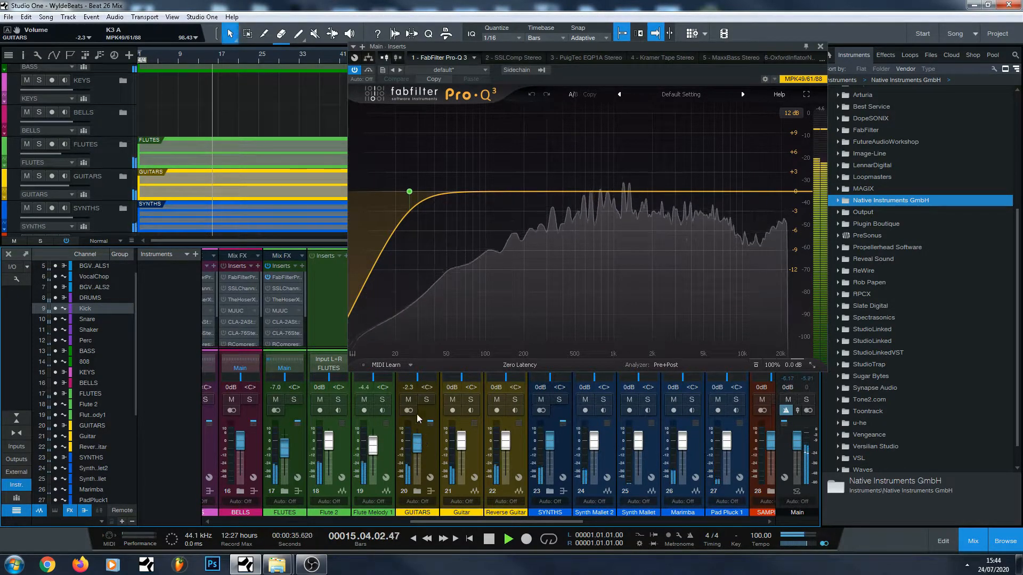
pyautogui.click(414, 386)
pyautogui.write('-2')
pyautogui.press('Return')
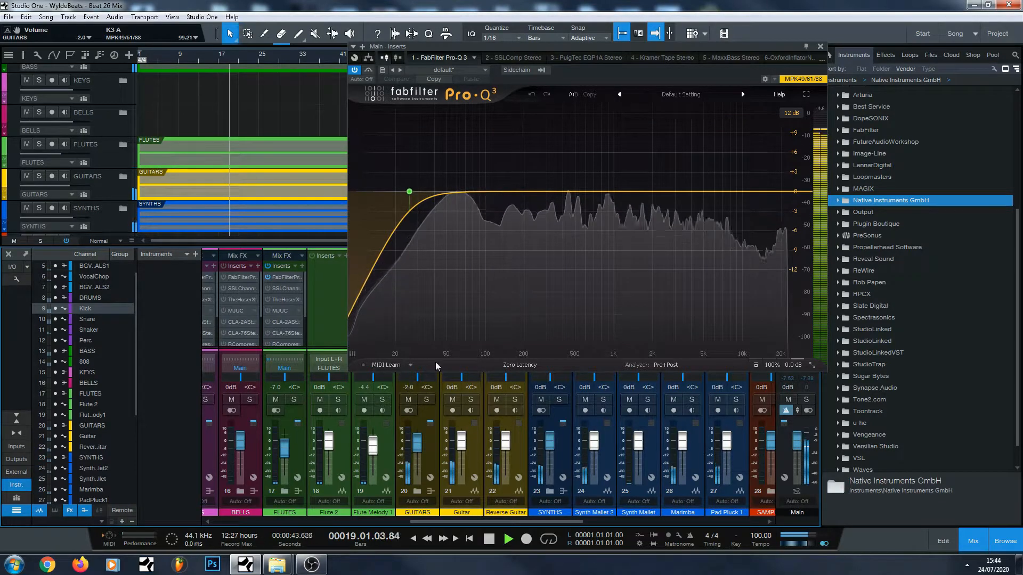
pyautogui.click(431, 400)
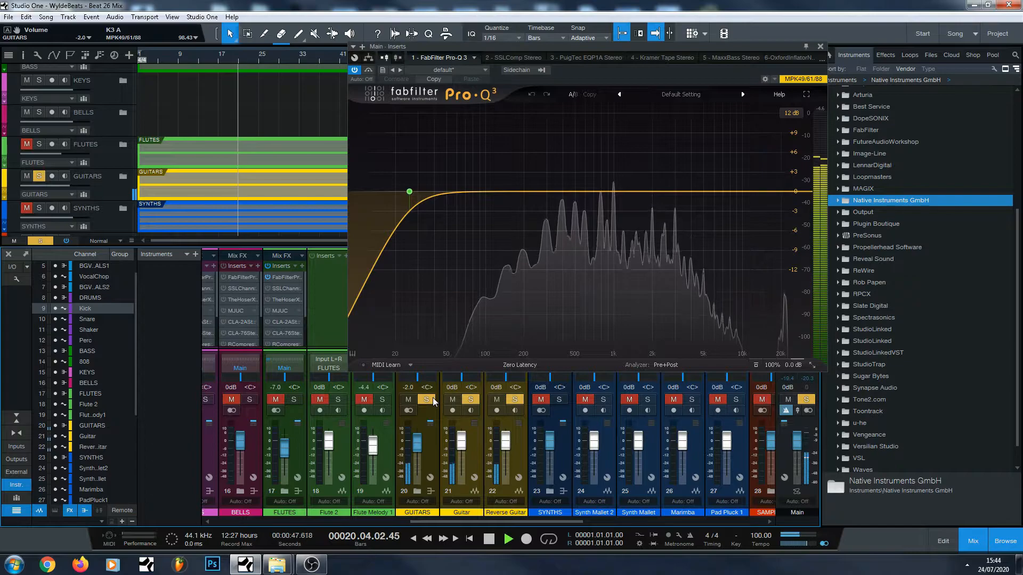
pyautogui.click(432, 398)
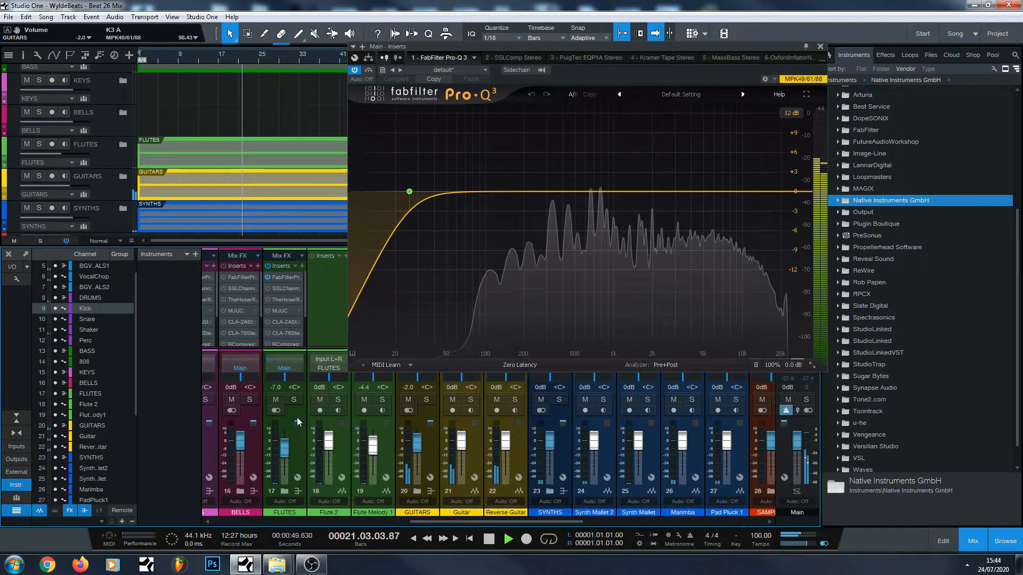
# Replay the mix from bar 9 and examine the SYNTHS bus and the Synth Mallet 2 channel briefly in solo.
pyautogui.moveTo(438, 523); pyautogui.dragTo(492, 529)
pyautogui.click(490, 539)
pyautogui.click(507, 539)
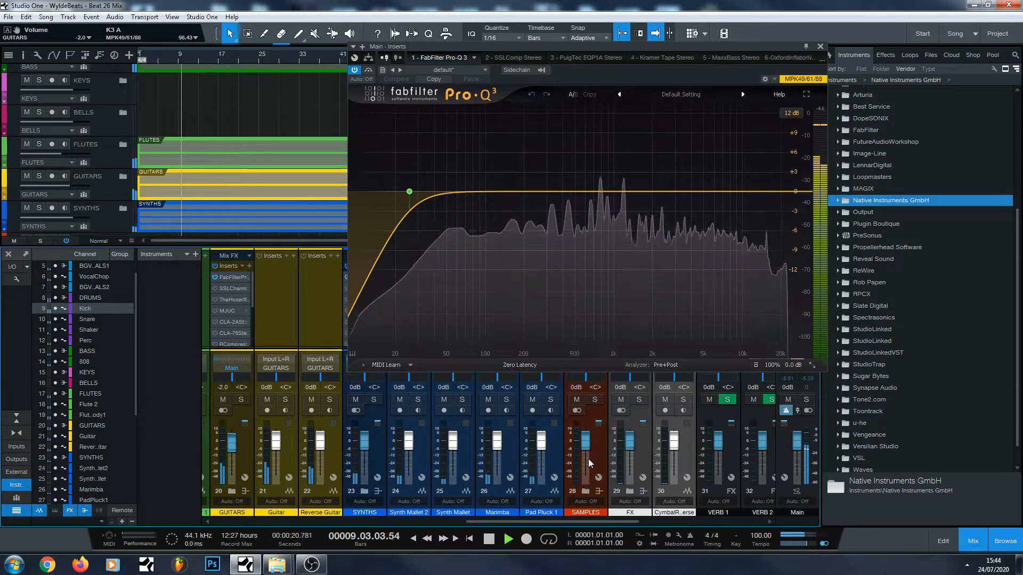
pyautogui.click(373, 400)
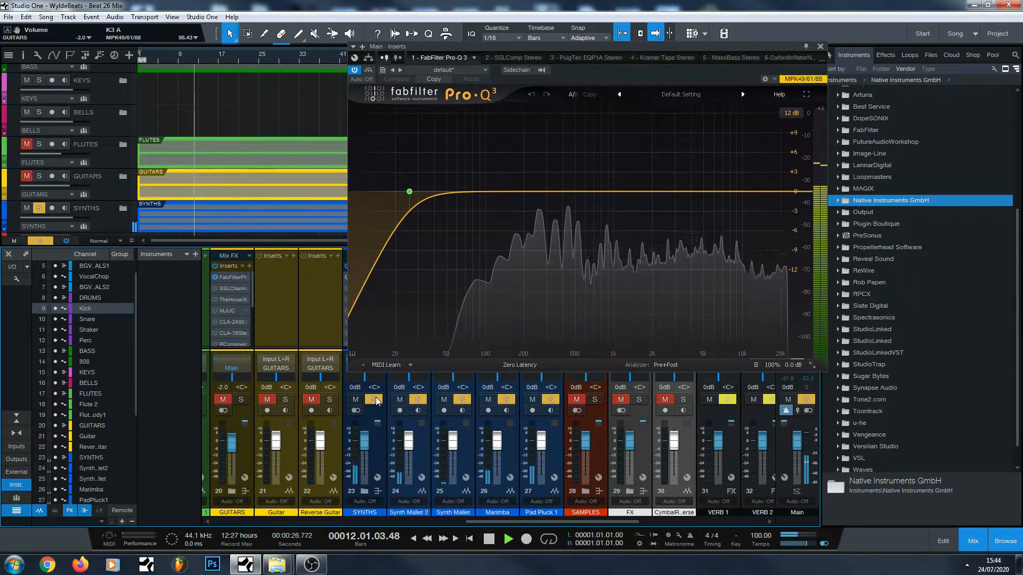
pyautogui.click(375, 400)
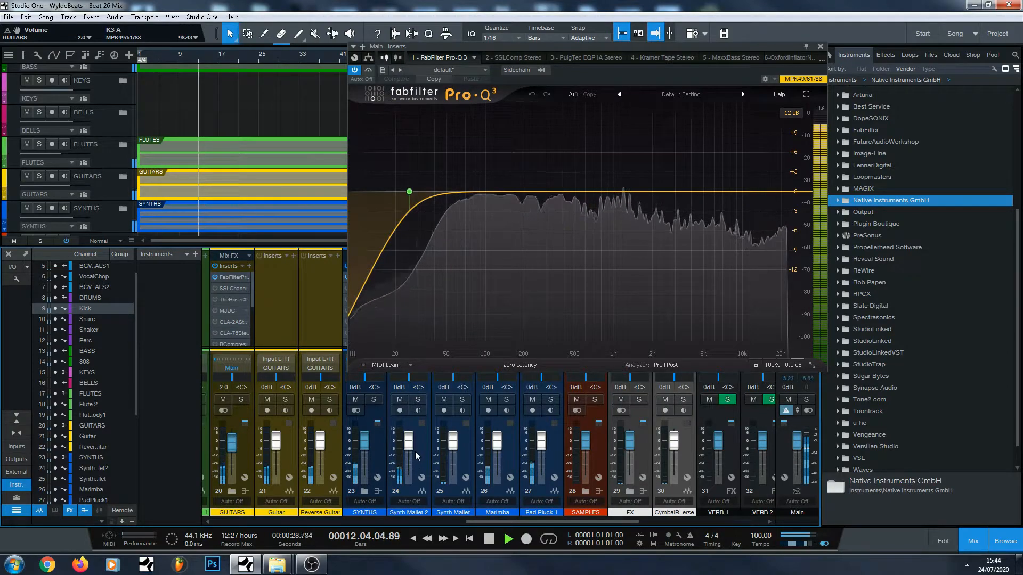
pyautogui.click(422, 399)
pyautogui.click(418, 400)
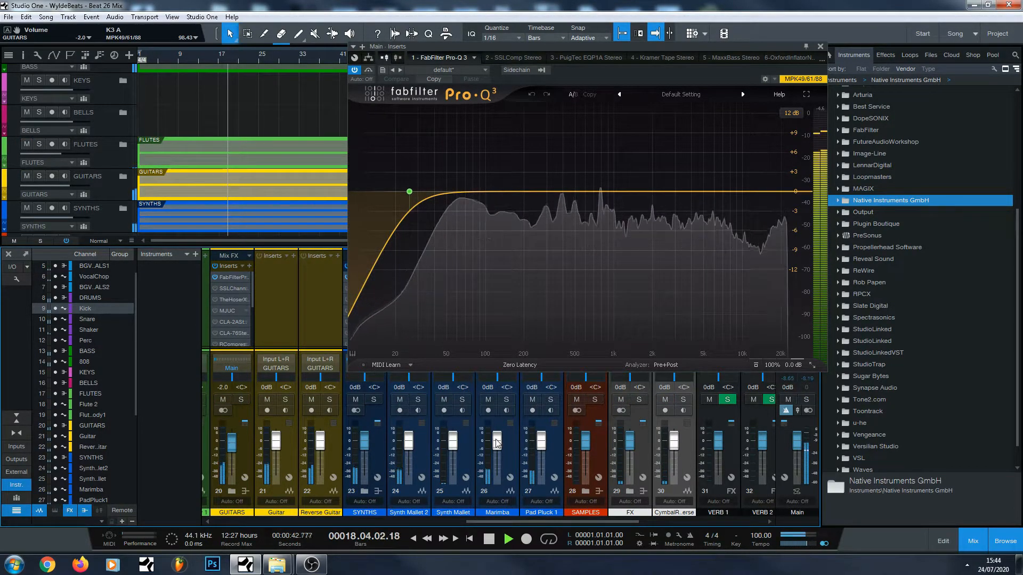
# Check the Marimba channel in solo and set its fader to +0.7 dB while the mix plays.
pyautogui.click(506, 399)
pyautogui.click(506, 400)
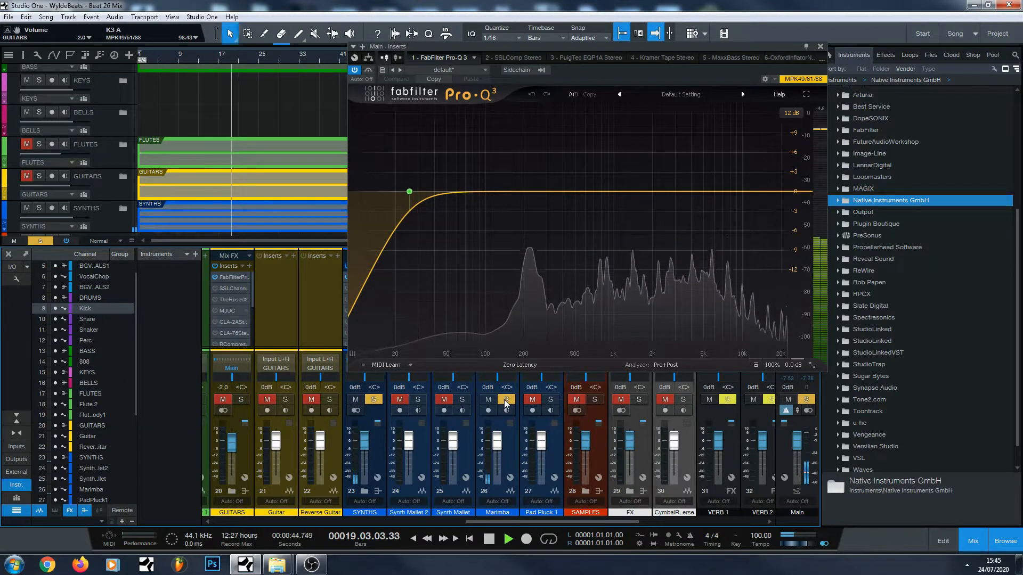
pyautogui.moveTo(502, 436); pyautogui.dragTo(493, 440)
pyautogui.click(506, 400)
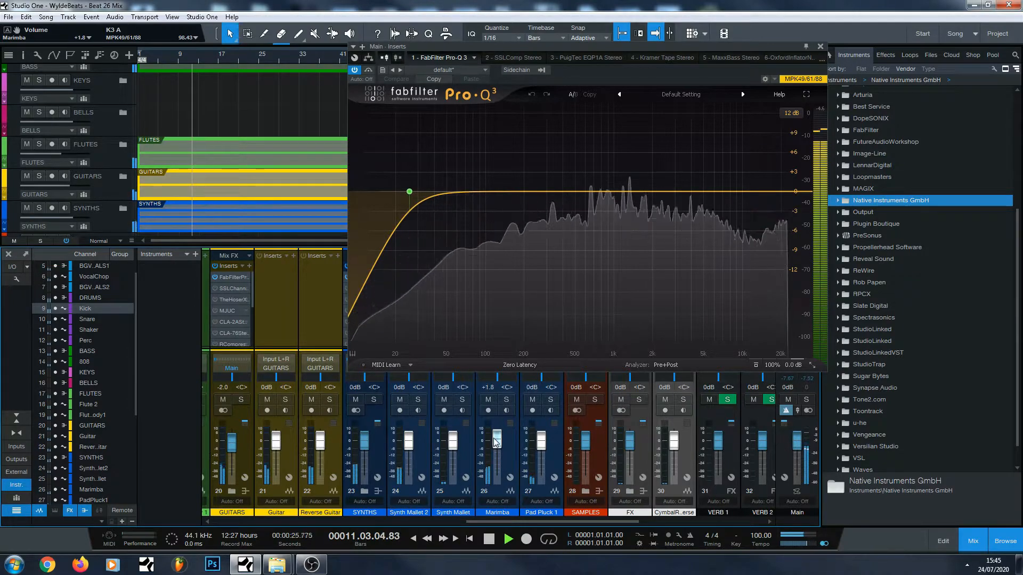
pyautogui.click(507, 401)
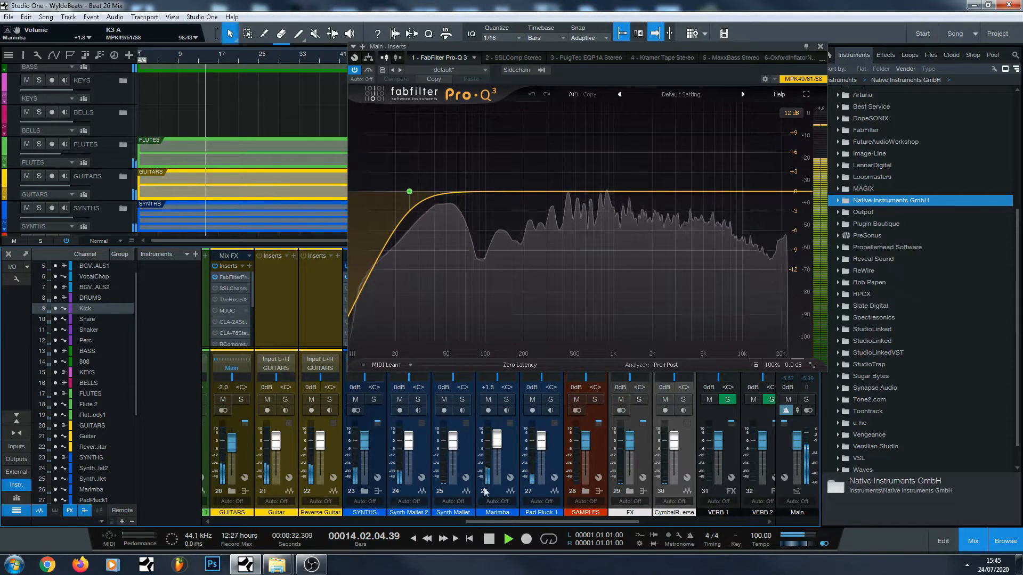
pyautogui.moveTo(497, 438); pyautogui.dragTo(499, 441)
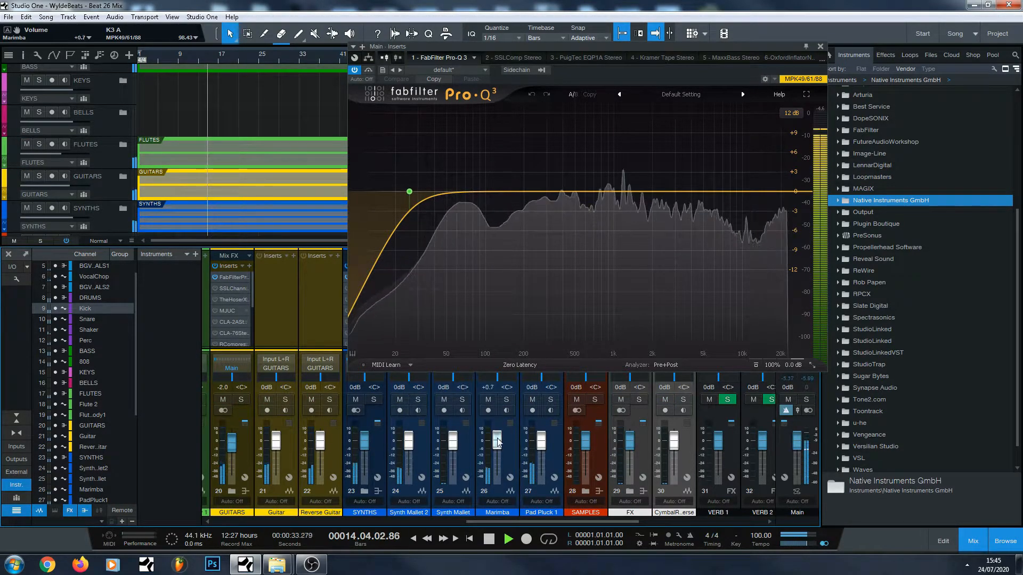
# Check Pad Pluck 1 briefly in solo, replay the mix from bar 9, and set its fader to +3.3 dB.
pyautogui.click(551, 401)
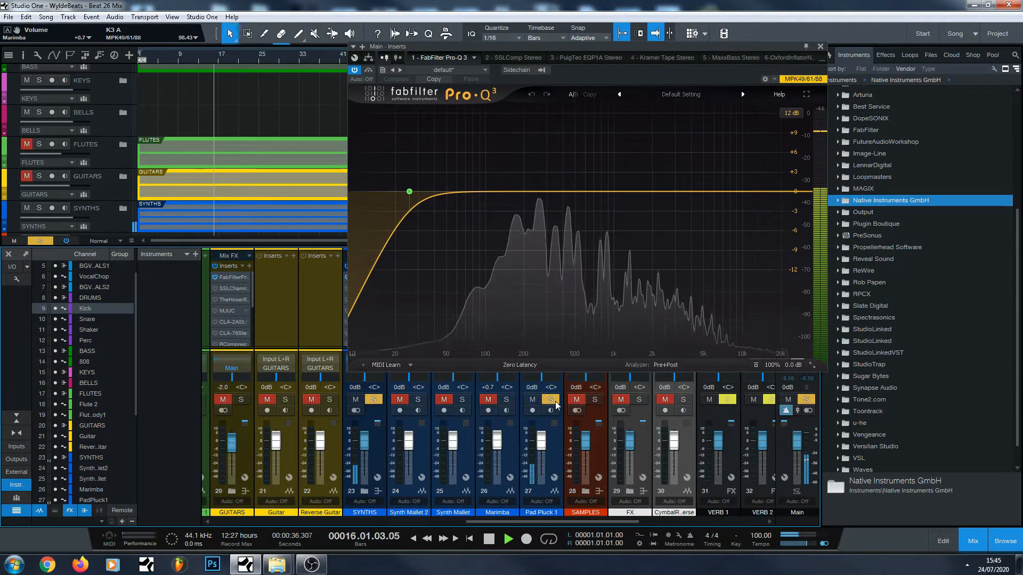
pyautogui.click(551, 401)
pyautogui.click(489, 539)
pyautogui.press('space')
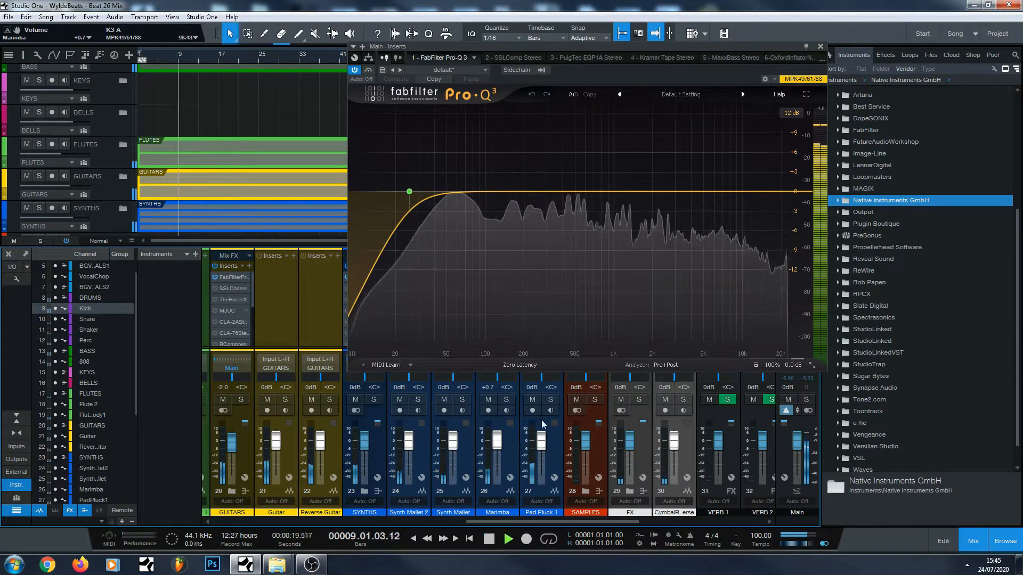
pyautogui.scroll(3, 545, 443)
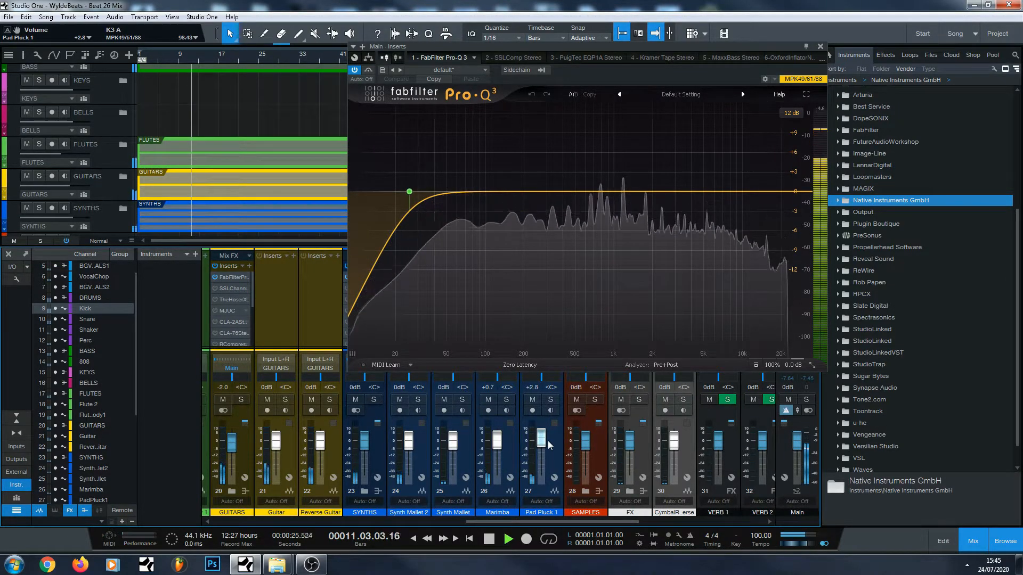
pyautogui.scroll(2, 551, 440)
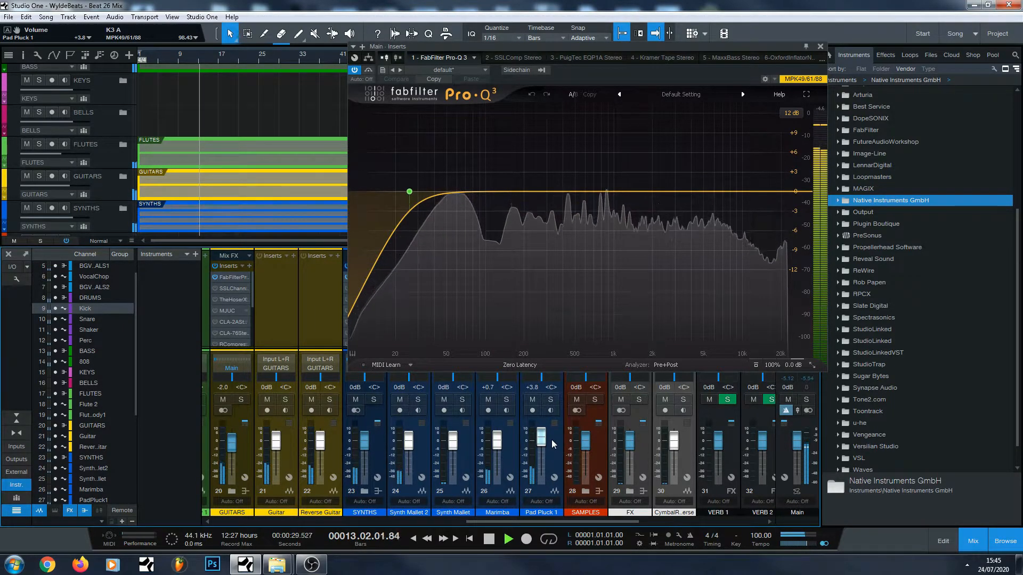
pyautogui.scroll(-1, 550, 440)
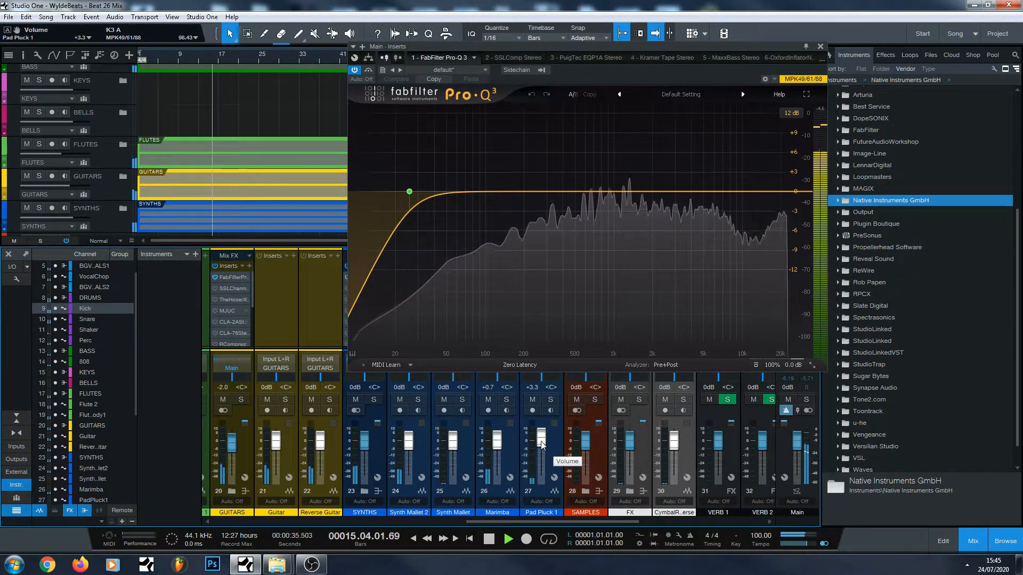
# Restart the mix from bar 9, raise the Marimba fader to +3.8 dB, and replay the mix from bar 9 to check it.
pyautogui.click(489, 539)
pyautogui.click(509, 539)
pyautogui.moveTo(505, 450); pyautogui.dragTo(516, 436)
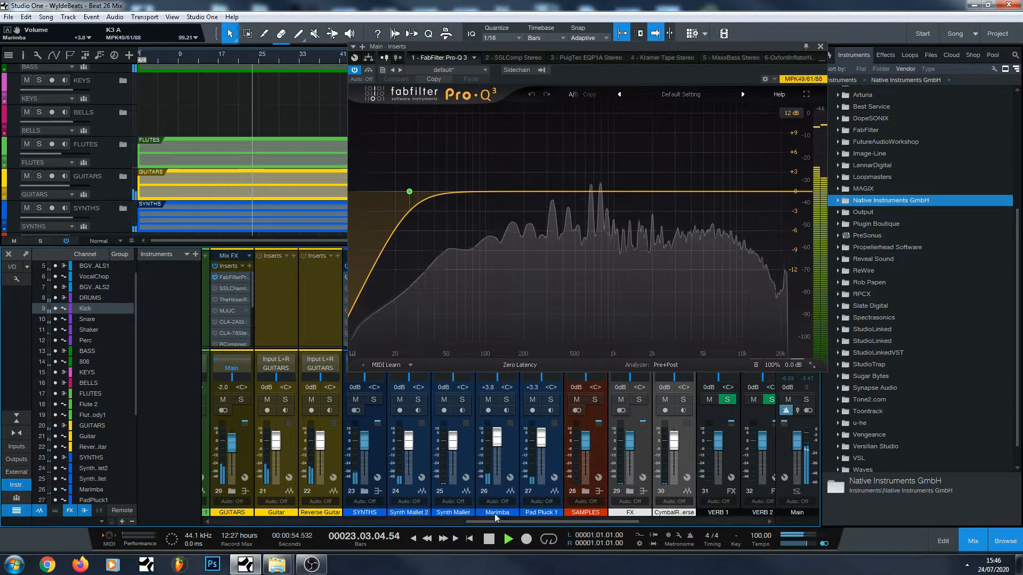
pyautogui.click(489, 539)
pyautogui.click(508, 539)
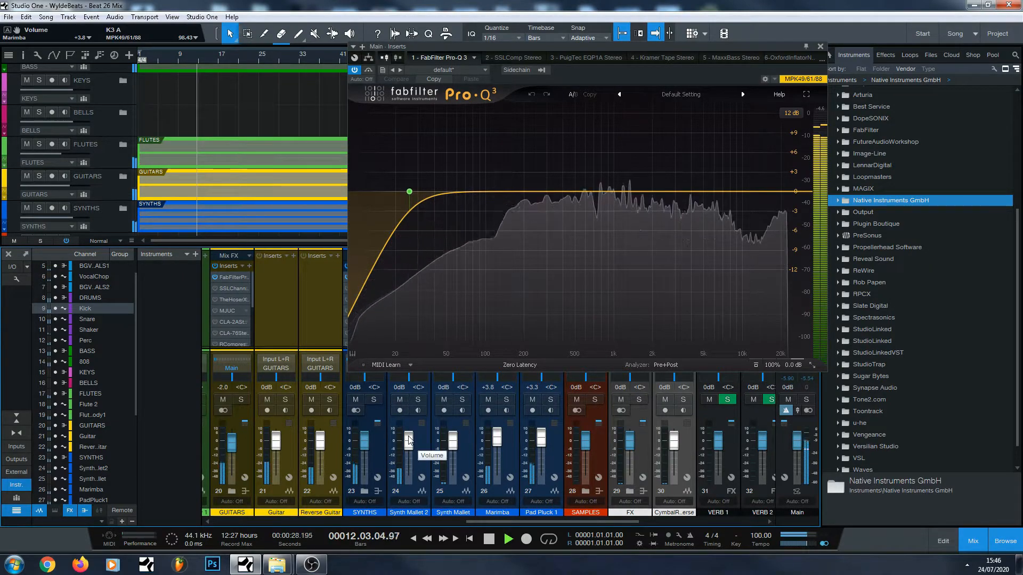
# Audition the Synth Mallet 2 channel in solo, and set the Pad Pluck 1 volume to +5.4 dB.
pyautogui.click(418, 399)
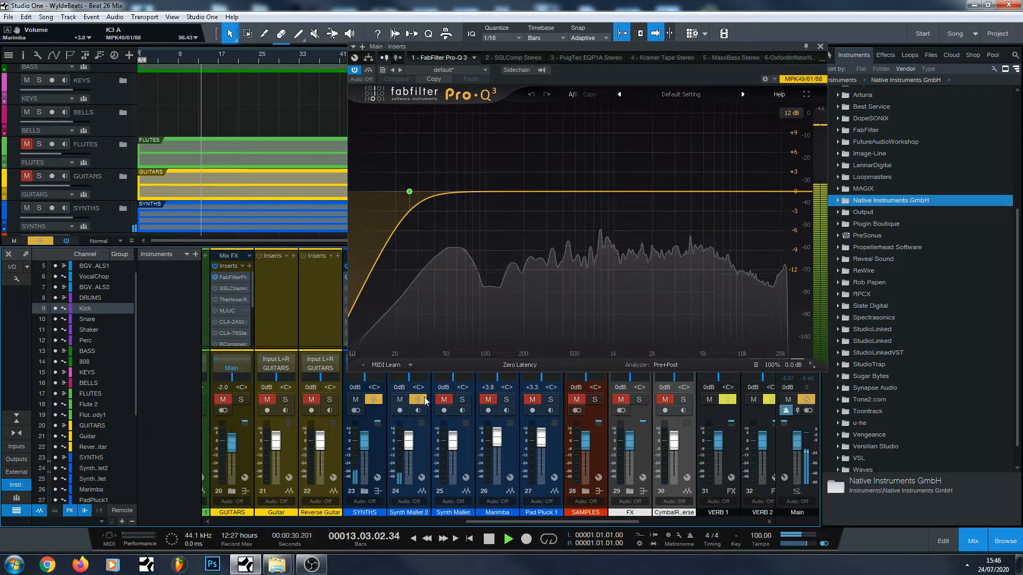
pyautogui.click(421, 400)
pyautogui.moveTo(541, 440); pyautogui.dragTo(544, 438)
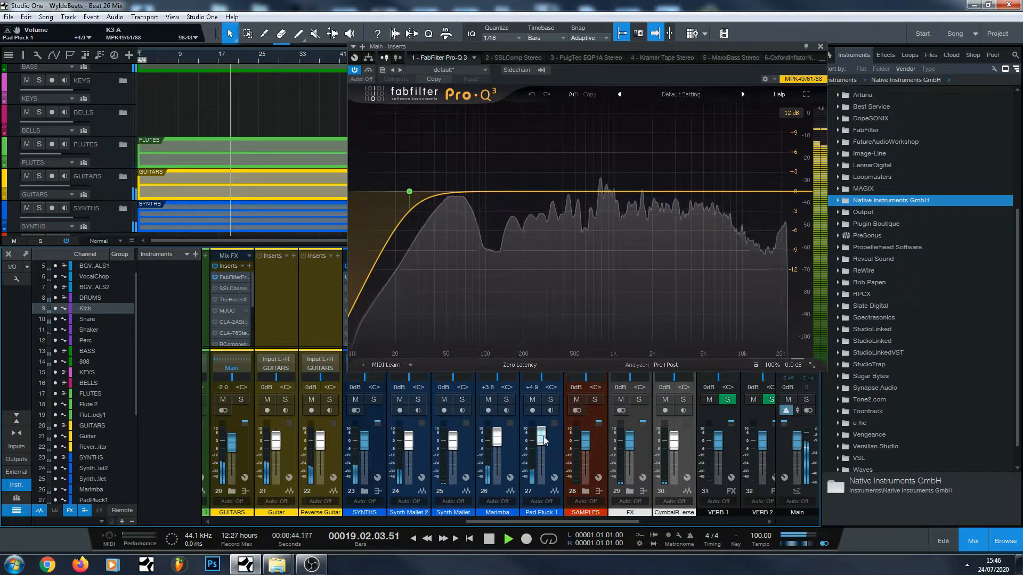
pyautogui.moveTo(543, 440); pyautogui.dragTo(551, 439)
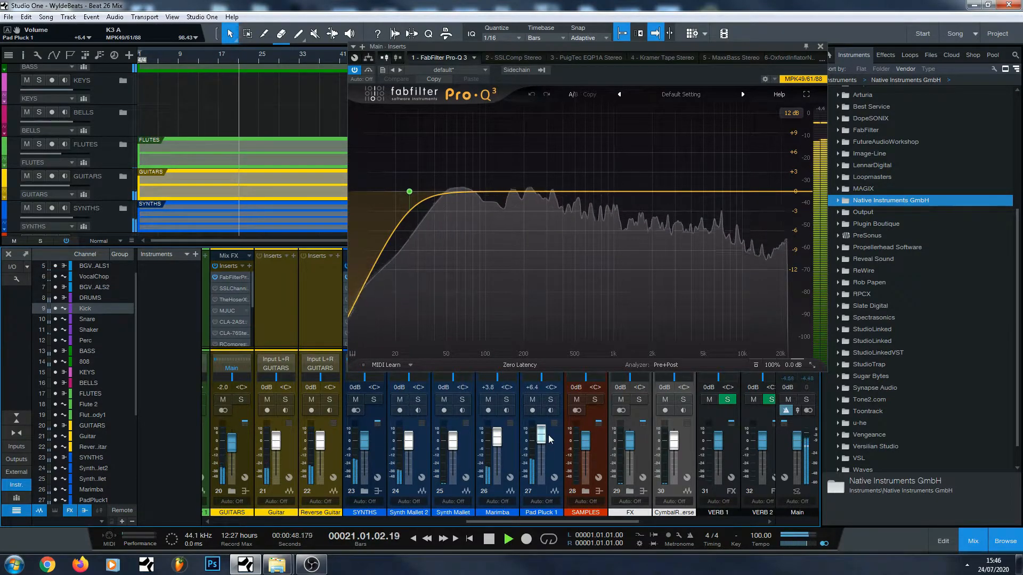
pyautogui.moveTo(549, 435); pyautogui.dragTo(546, 437)
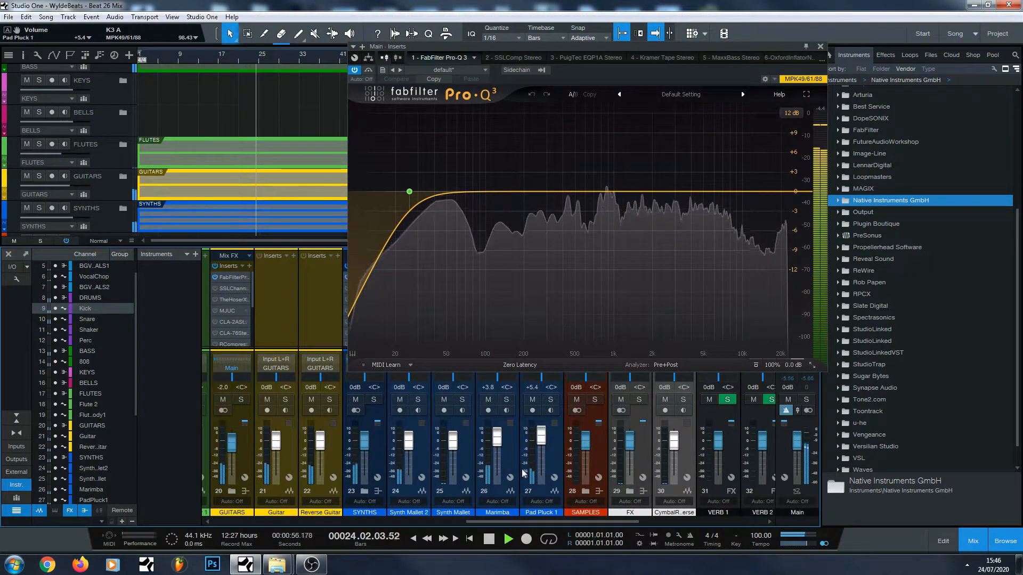
# Lower the Snare channel's volume to +4.3 dB and bring the Main channel's FabFilter Pro-Q 3 back up.
pyautogui.click(823, 47)
pyautogui.moveTo(523, 519); pyautogui.dragTo(308, 518)
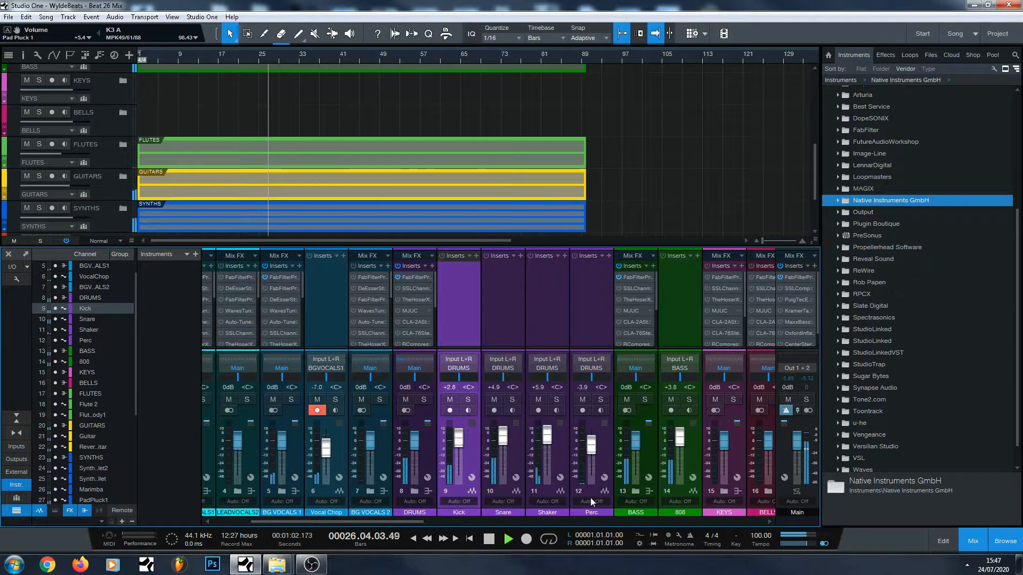
pyautogui.moveTo(504, 442); pyautogui.dragTo(506, 442)
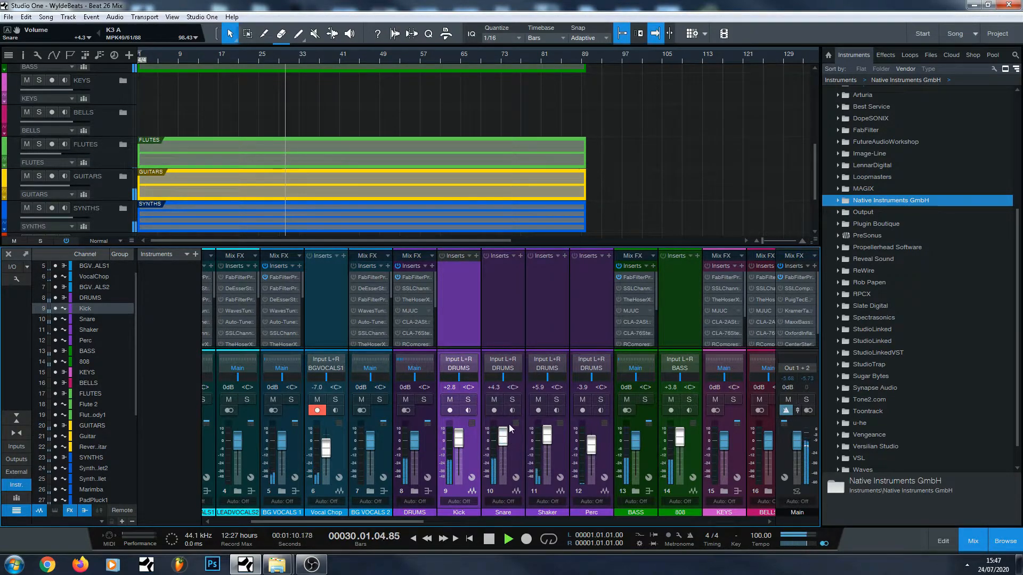
pyautogui.doubleClick(806, 278)
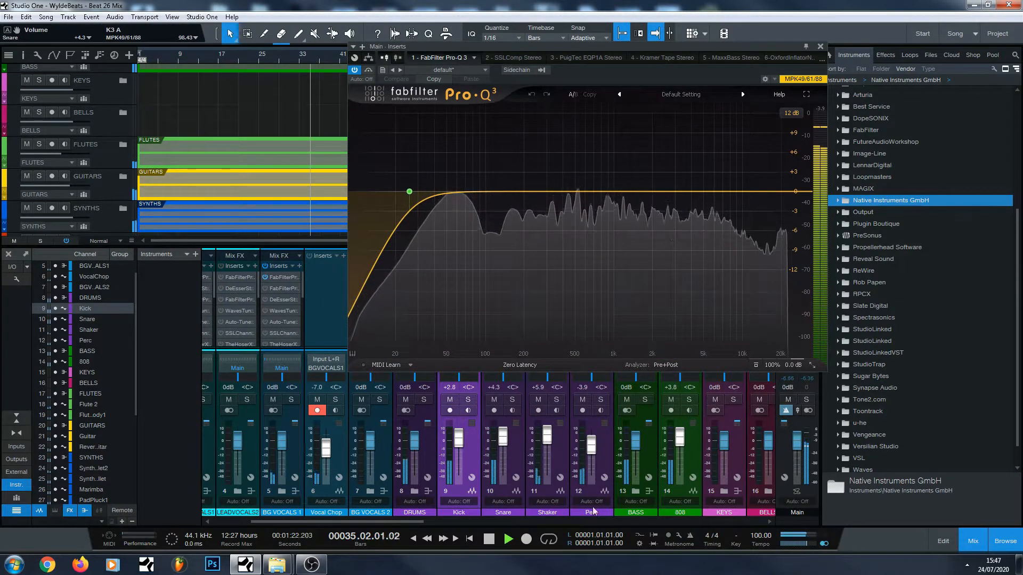
# Audition the Marimba and Synth Mallet channels one at a time in solo, returning to the full mix after each.
pyautogui.moveTo(412, 522); pyautogui.dragTo(608, 521)
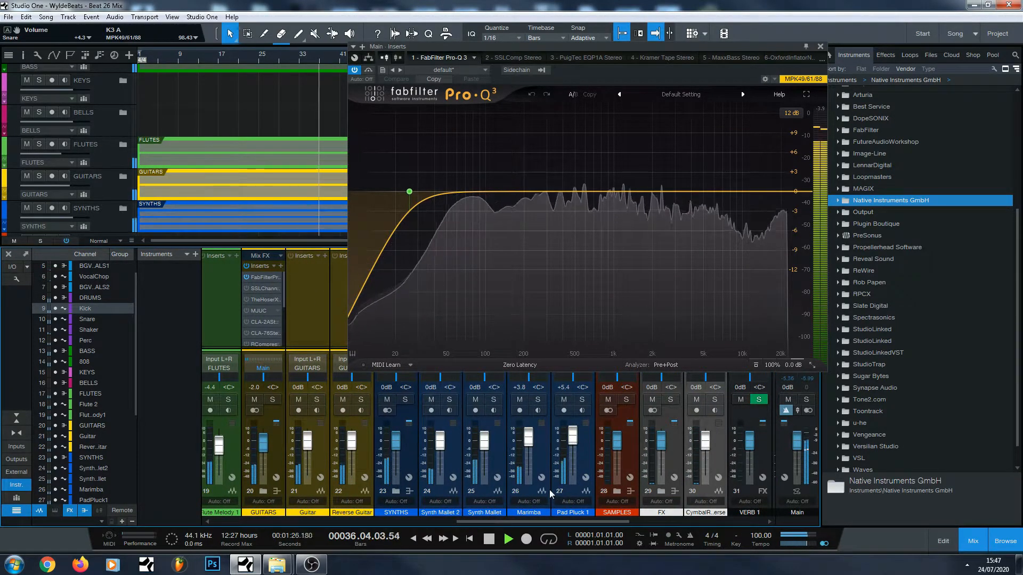
pyautogui.scroll(2, 551, 494)
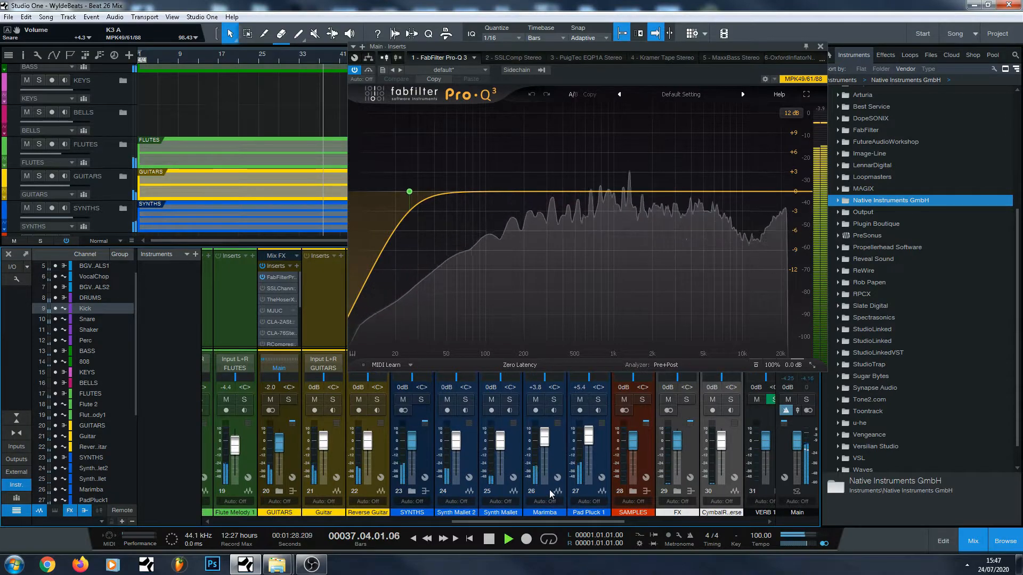
pyautogui.click(554, 400)
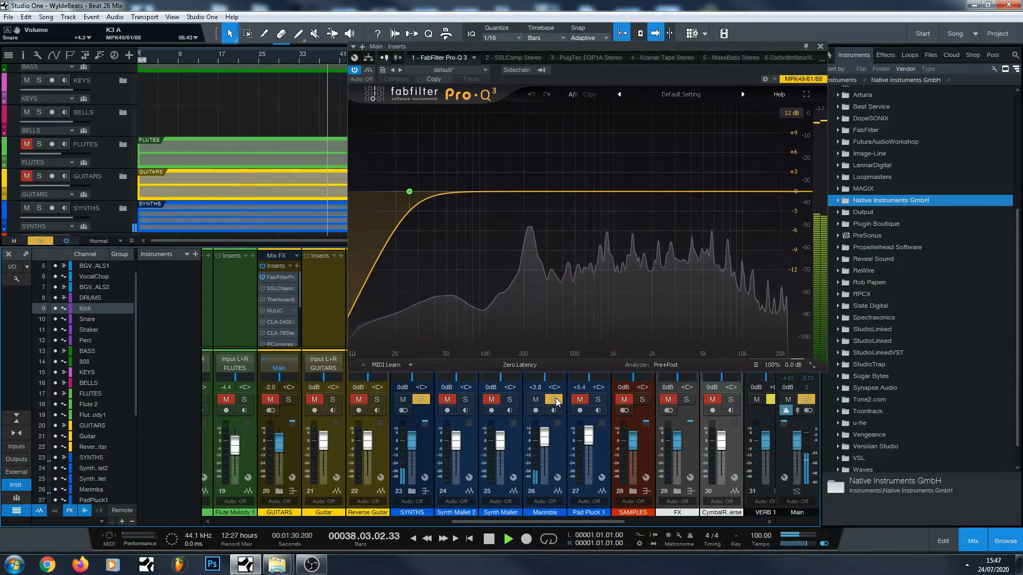
pyautogui.click(554, 400)
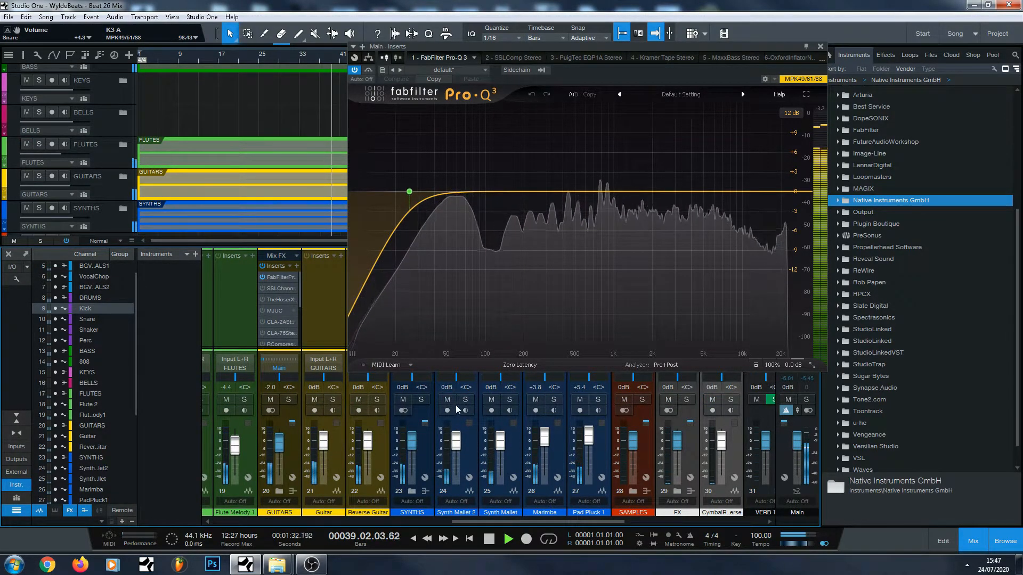
pyautogui.click(510, 400)
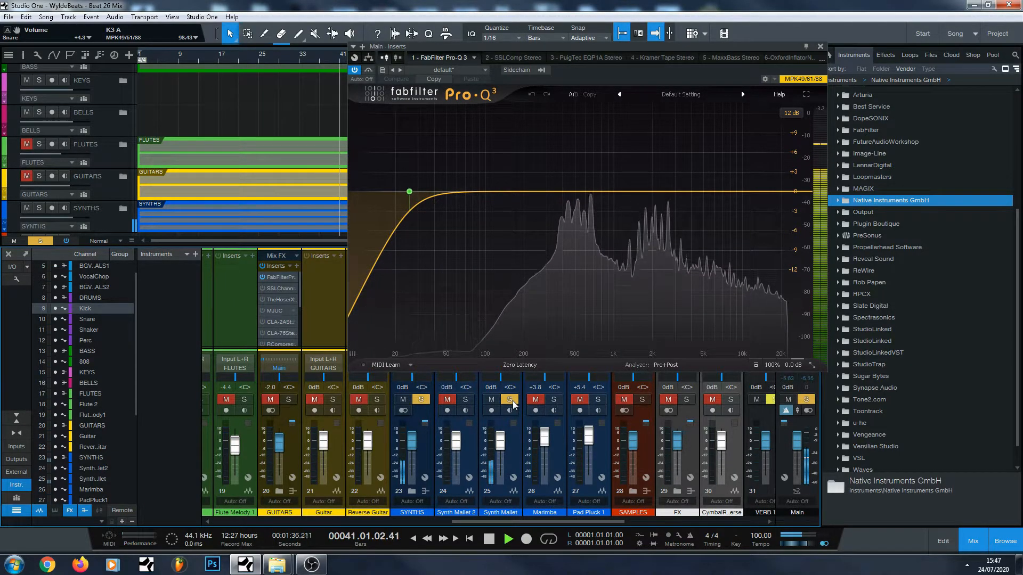
pyautogui.click(509, 400)
# Play the mix from bar 33, lower the Synth Mallet channel to -2.9 dB, check the result by ear and stop playback.
pyautogui.click(259, 59)
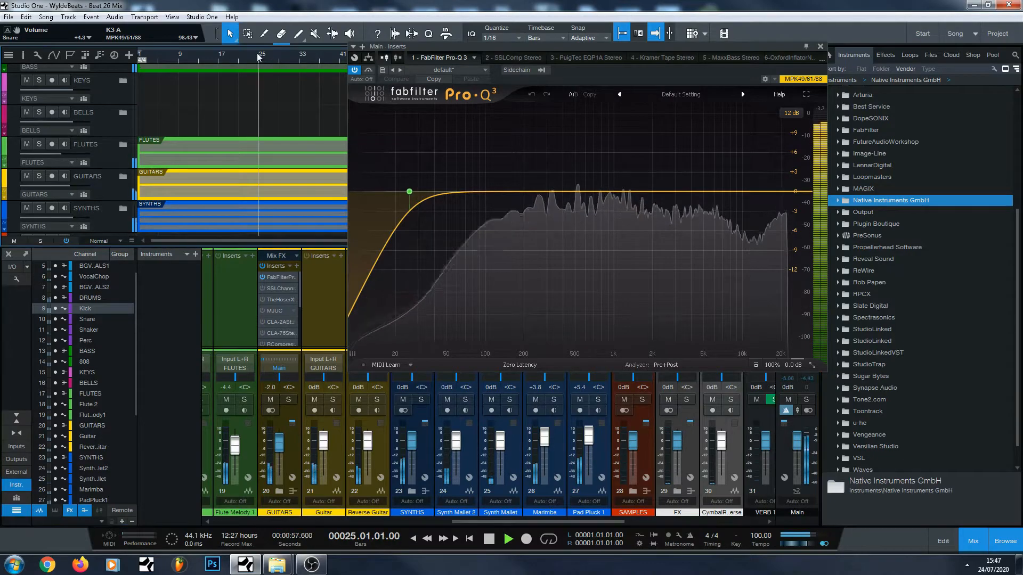
pyautogui.click(299, 59)
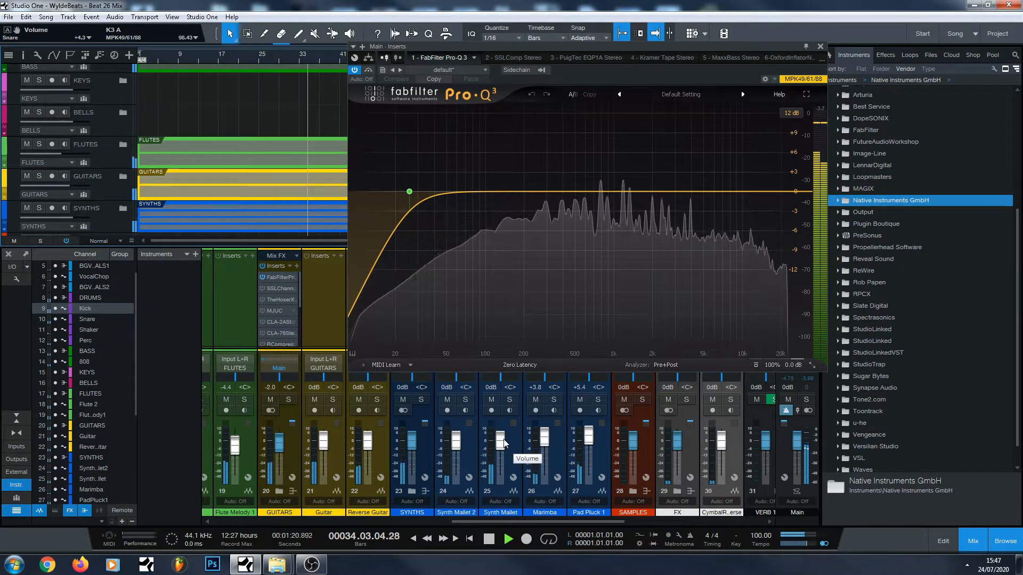
pyautogui.moveTo(502, 442); pyautogui.dragTo(499, 445)
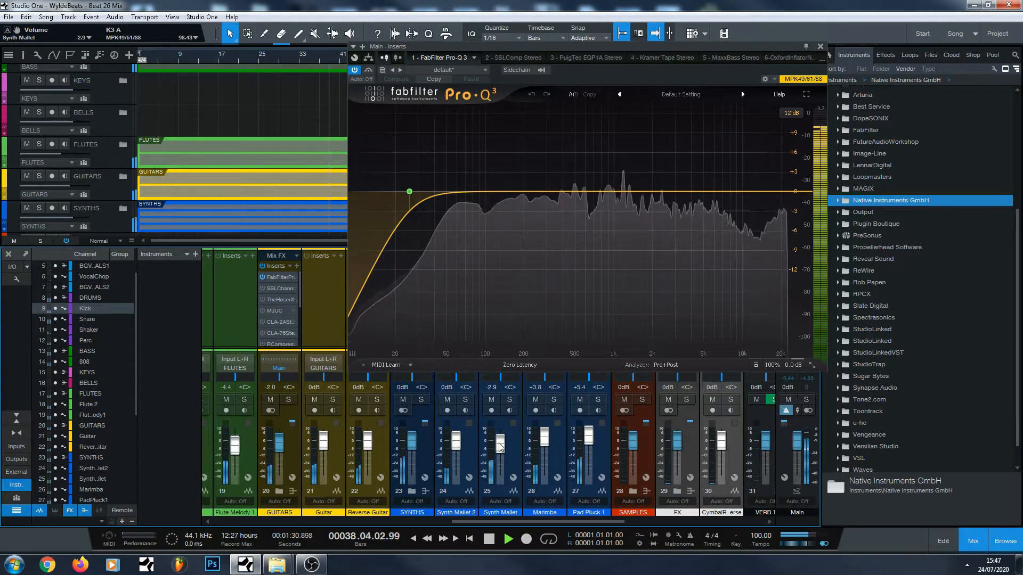
pyautogui.moveTo(586, 248)
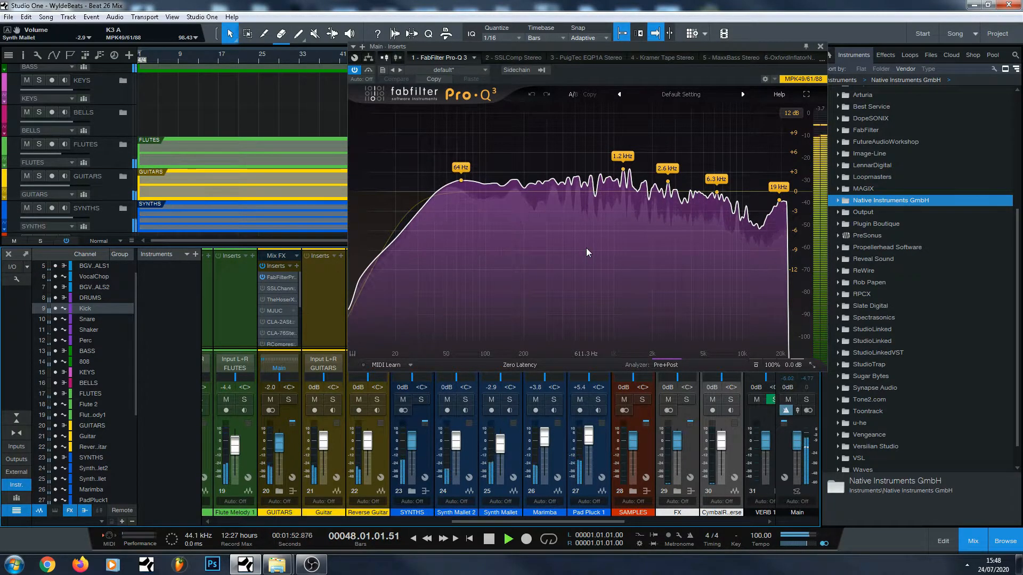
pyautogui.click(494, 540)
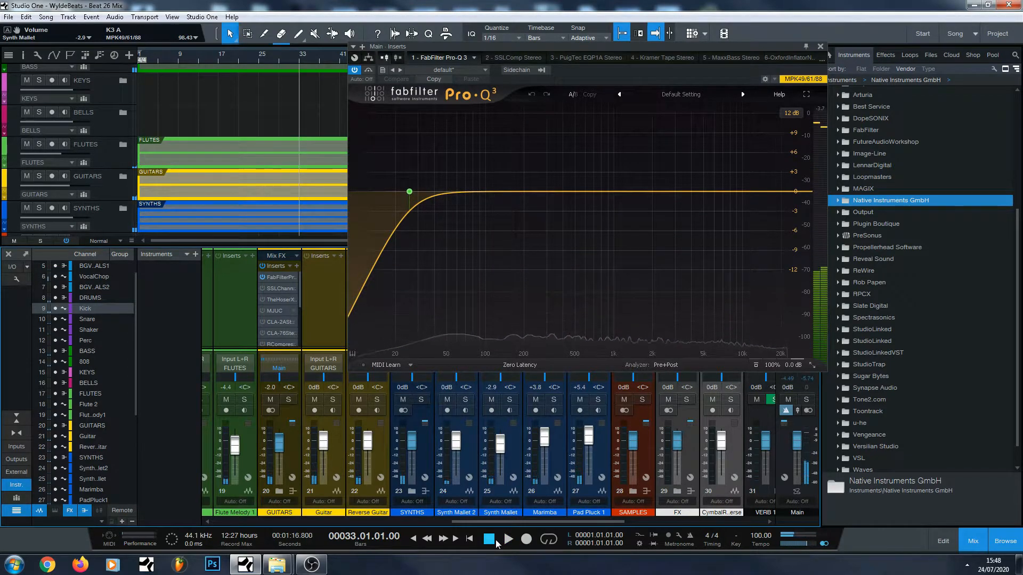
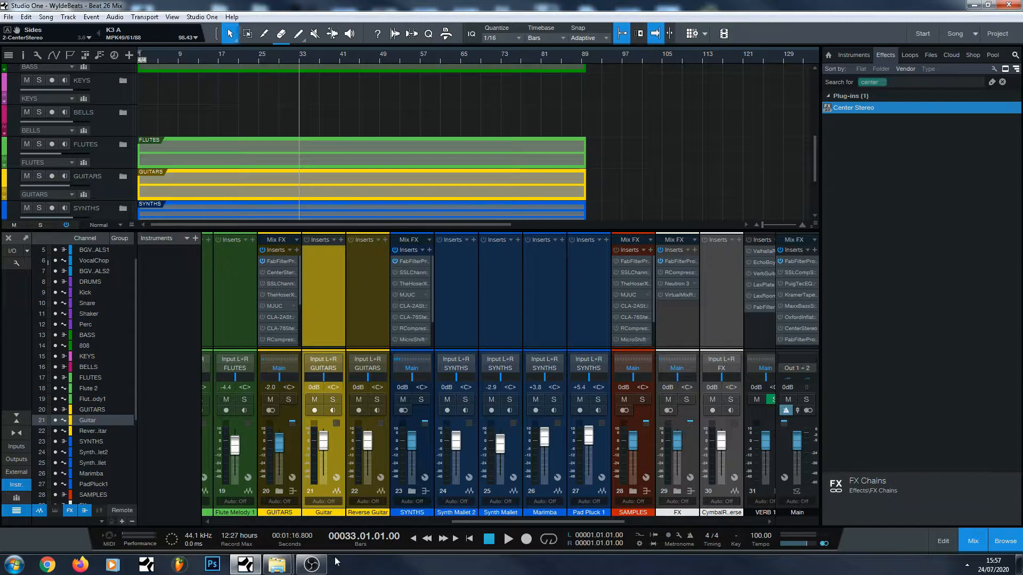
# Open the SSLComp Stereo compressor on the Main channel, set its attack to 10 ms and adjust the ratio.
pyautogui.click(804, 272)
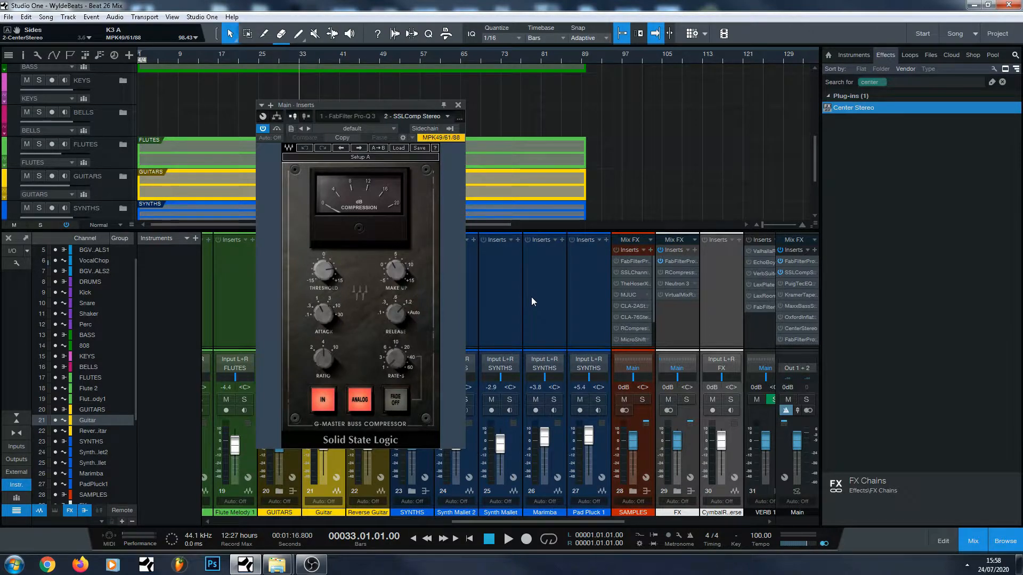
pyautogui.click(403, 148)
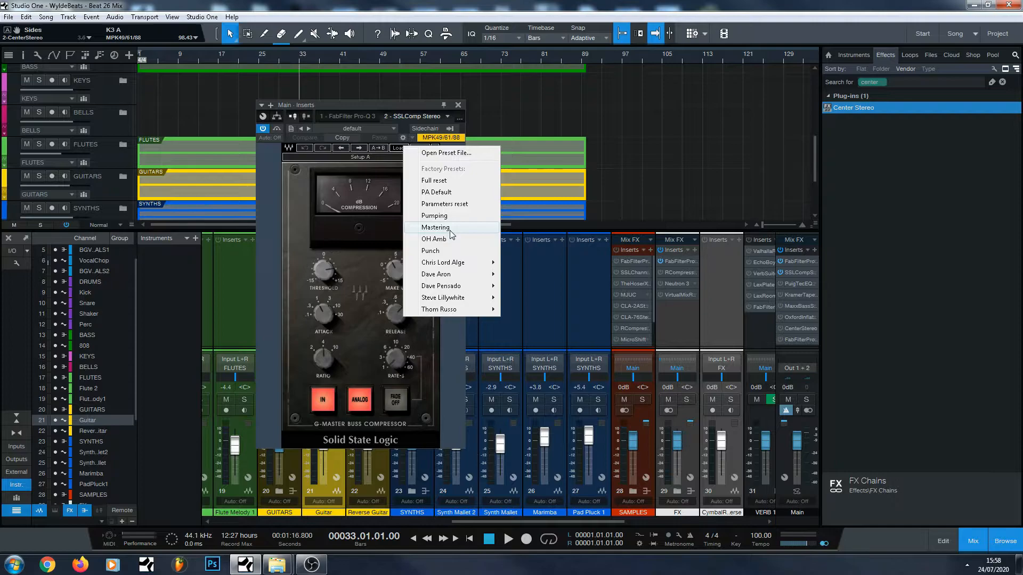
pyautogui.click(296, 217)
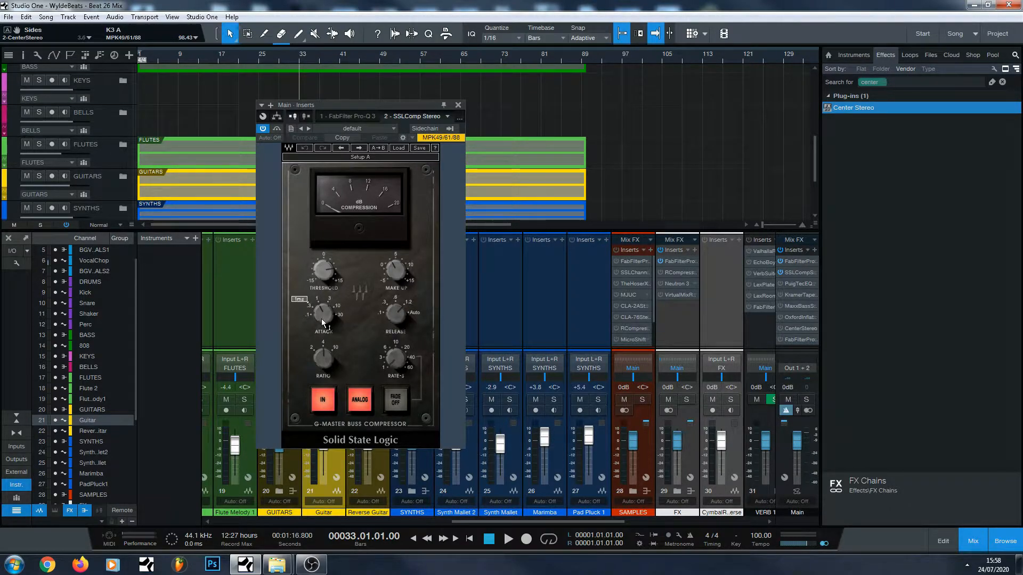
pyautogui.moveTo(325, 314); pyautogui.dragTo(325, 307)
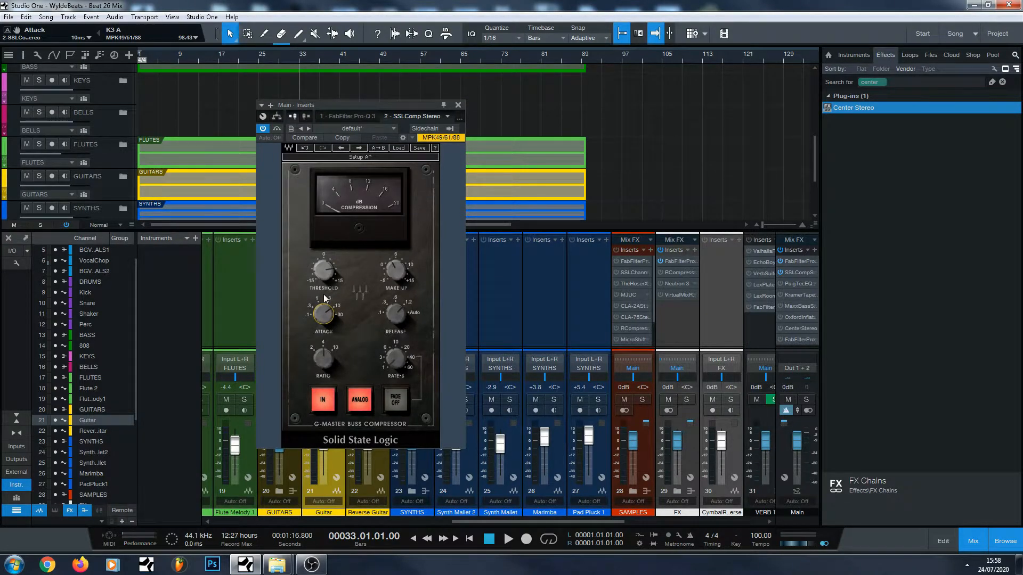
pyautogui.moveTo(331, 316)
pyautogui.moveTo(330, 362)
pyautogui.click(330, 365)
# Set the compressor's release to Auto and its makeup gain to 0.0 dB.
pyautogui.moveTo(397, 314); pyautogui.dragTo(397, 304)
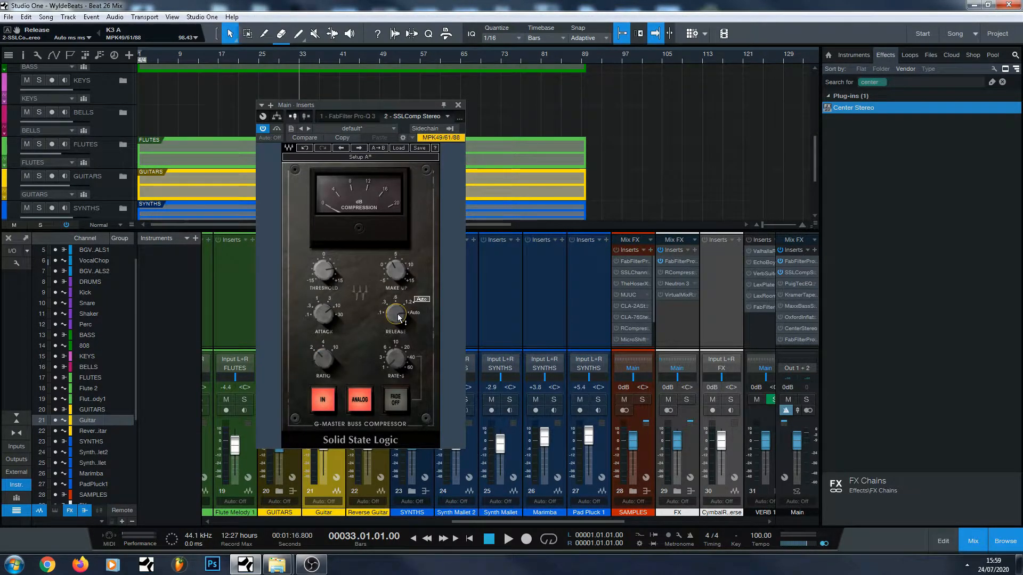
pyautogui.click(395, 270)
pyautogui.moveTo(396, 270); pyautogui.dragTo(395, 273)
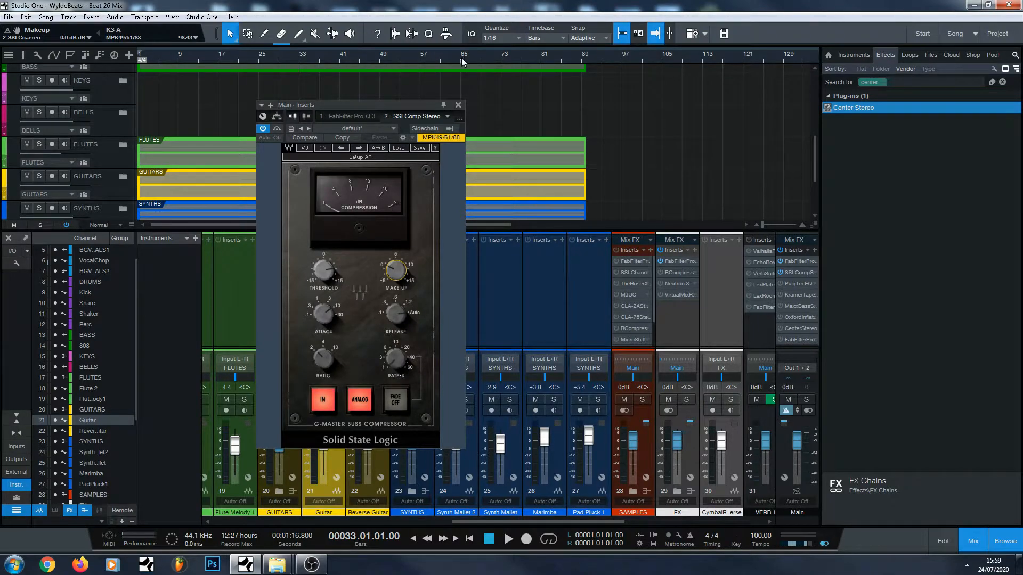
# Preview the song from several points and set the playback start at bar 41.
pyautogui.click(223, 59)
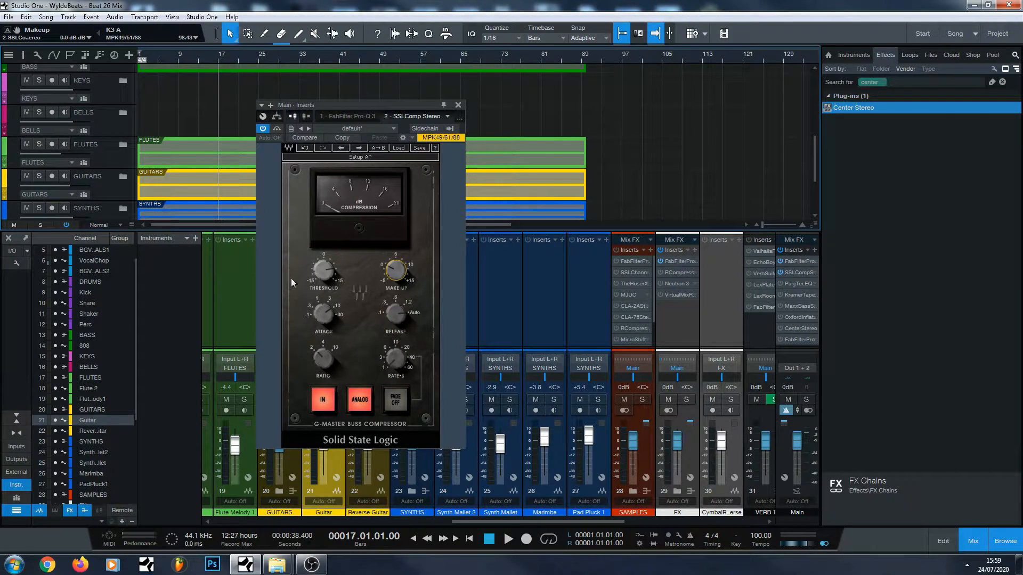
pyautogui.click(381, 59)
pyautogui.press('space')
pyautogui.click(359, 60)
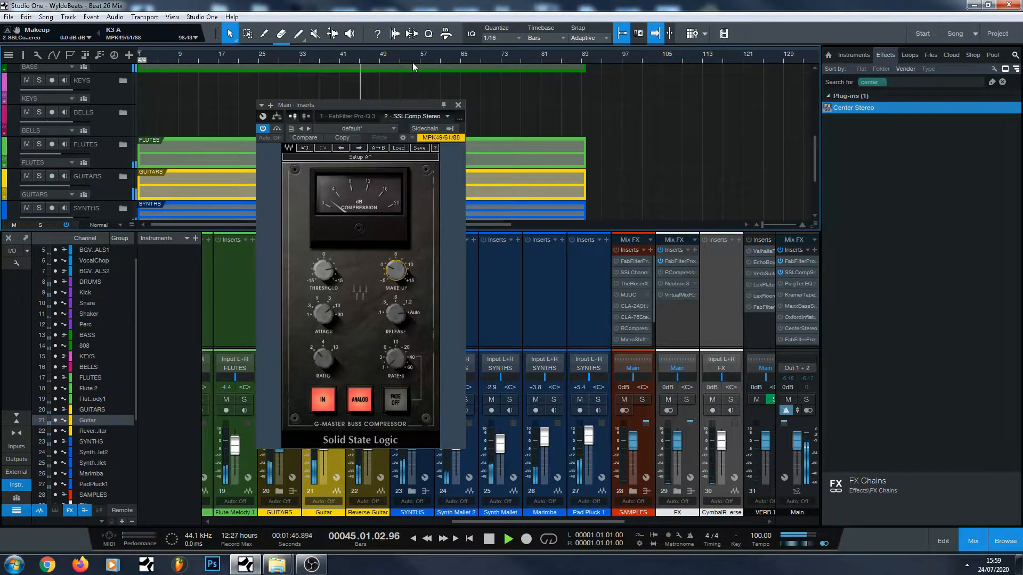
pyautogui.click(341, 59)
pyautogui.click(496, 540)
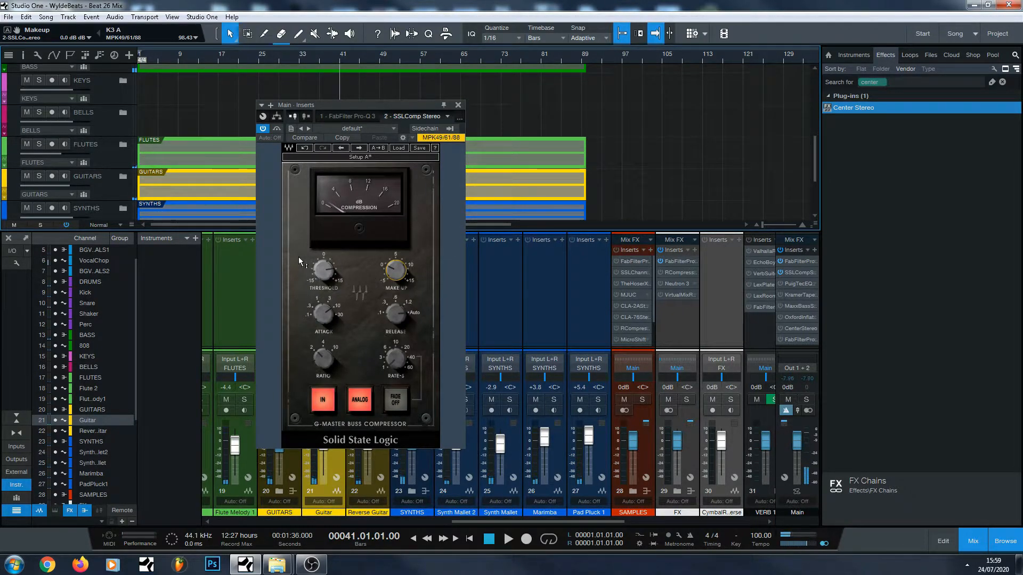
# Play the mix while moving the compressor threshold from an extreme -15.0 dB up to 12.1 dB, and check the makeup gain.
pyautogui.moveTo(323, 270); pyautogui.dragTo(360, 290)
pyautogui.press('space')
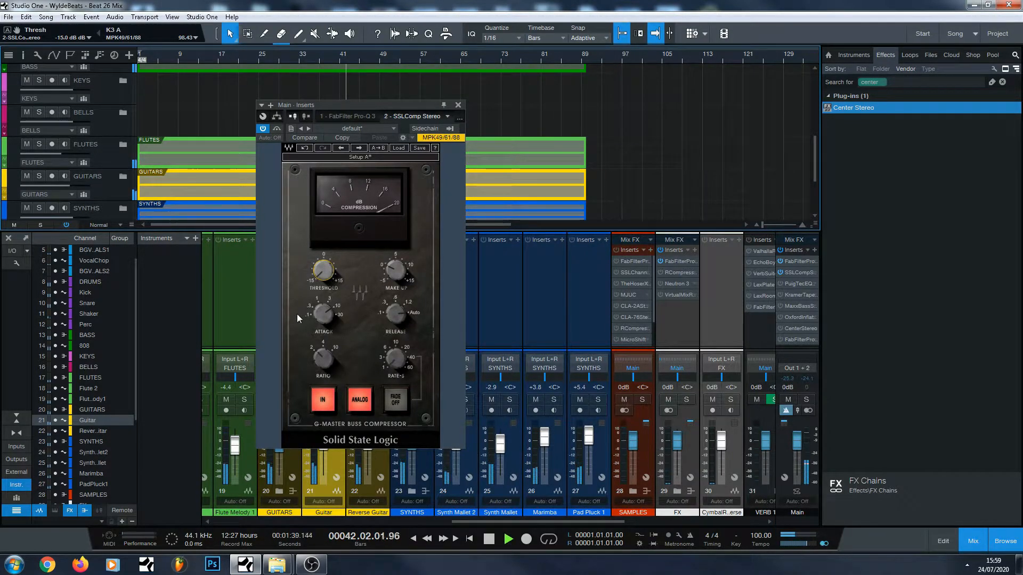
pyautogui.moveTo(323, 271); pyautogui.dragTo(323, 232)
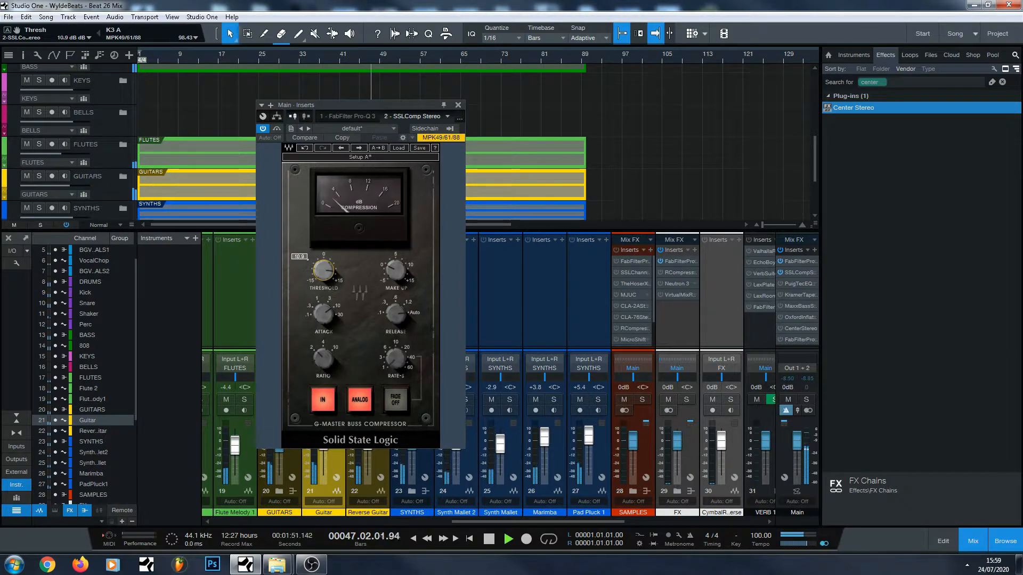
pyautogui.moveTo(323, 231); pyautogui.dragTo(323, 227)
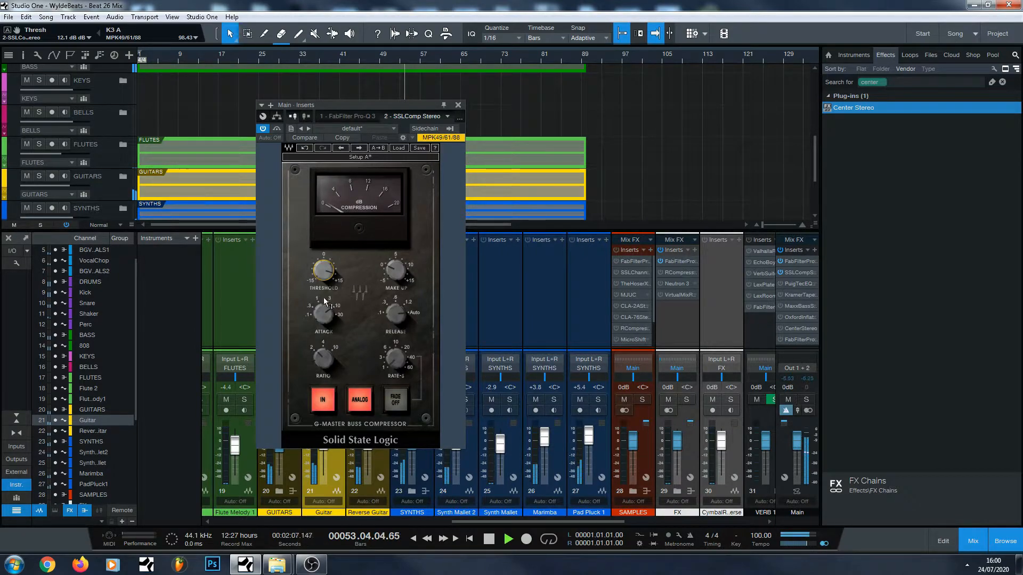
pyautogui.moveTo(395, 271); pyautogui.dragTo(395, 270)
# Compare the mix with the Main channel's SSLComp bypassed and active during playback.
pyautogui.click(277, 130)
pyautogui.click(277, 129)
pyautogui.click(276, 129)
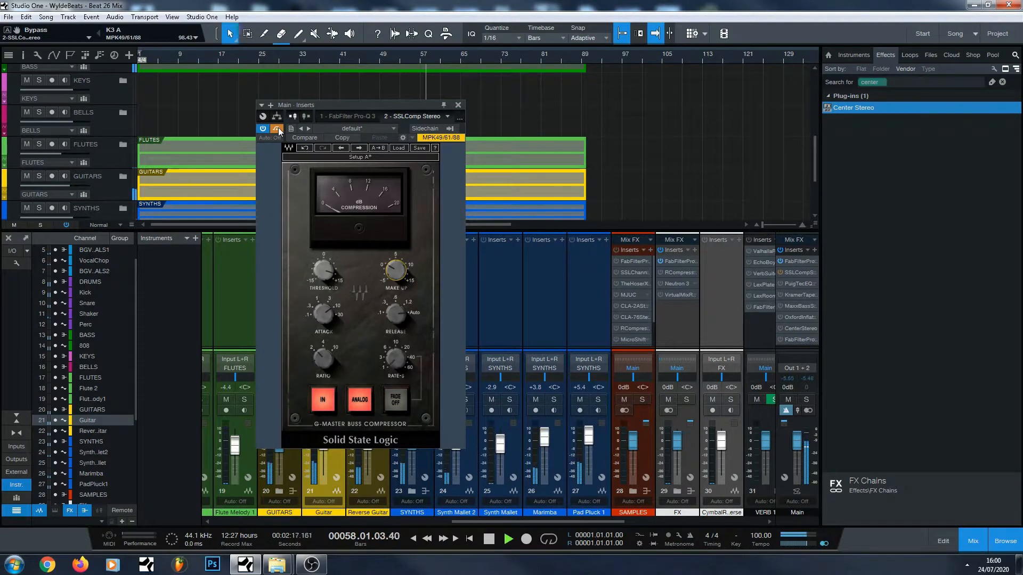
pyautogui.click(277, 130)
pyautogui.moveTo(336, 340)
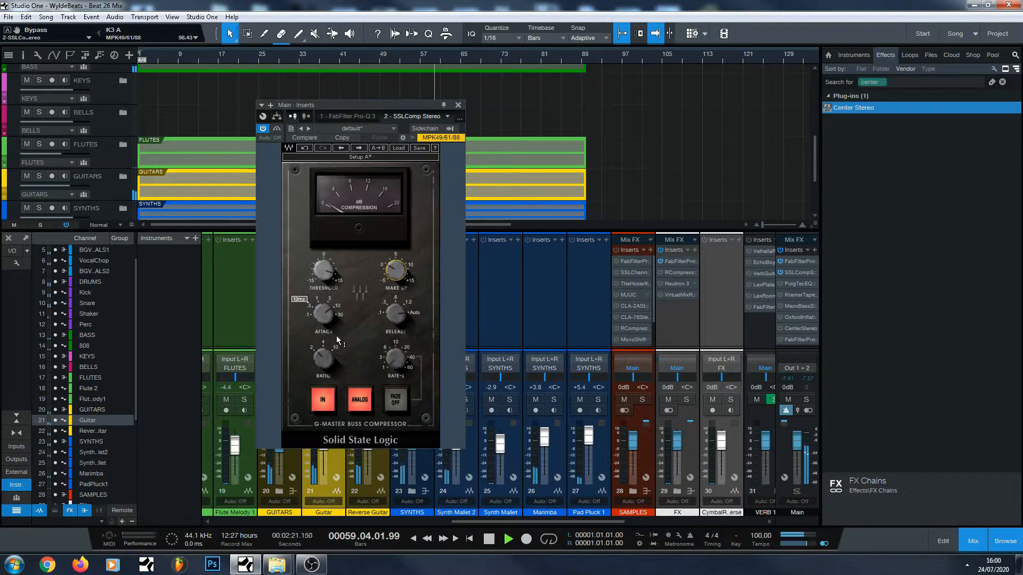
# Stop playback and set the compressor's attack to 3 ms.
pyautogui.click(488, 539)
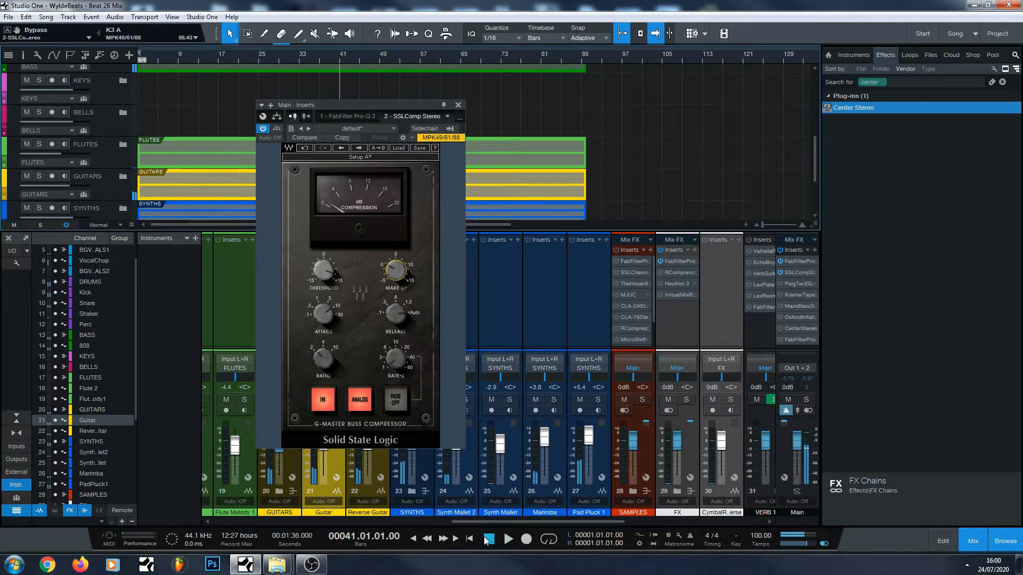
pyautogui.moveTo(340, 313)
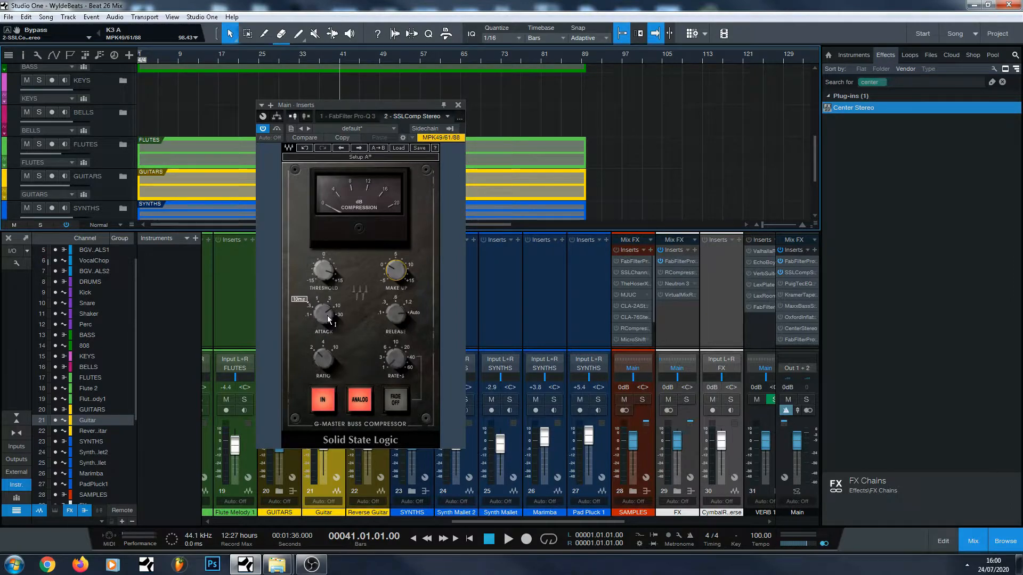
pyautogui.click(323, 315)
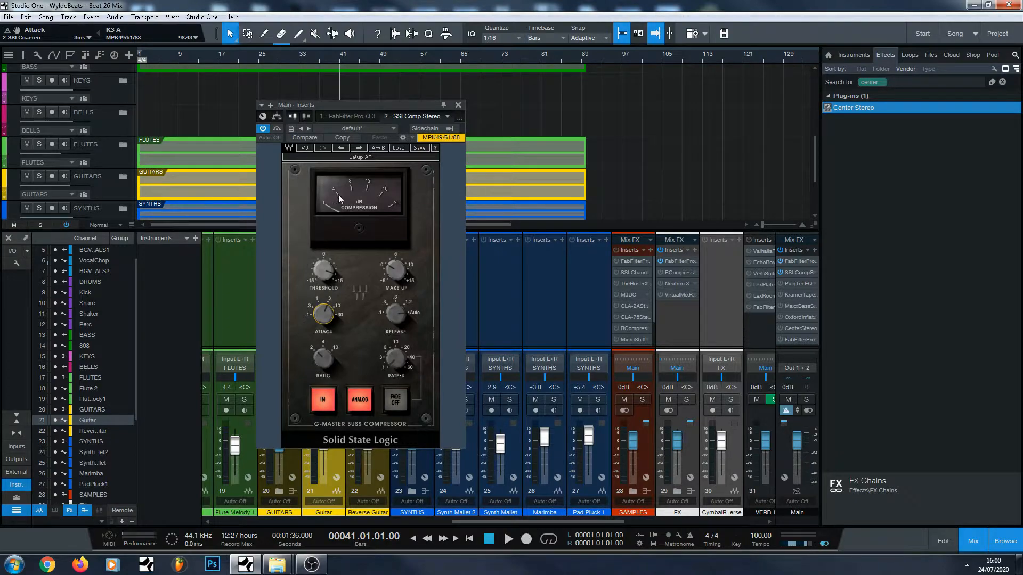
# Audition the mix from bar 41 and set the bus compressor's threshold to 13.0 dB.
pyautogui.click(507, 540)
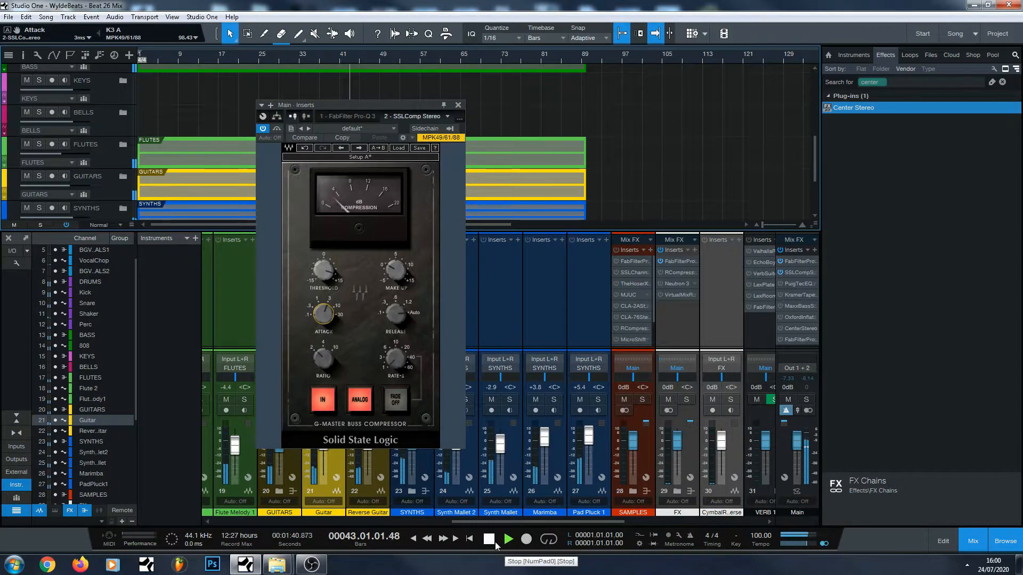
pyautogui.moveTo(326, 278)
pyautogui.press('space')
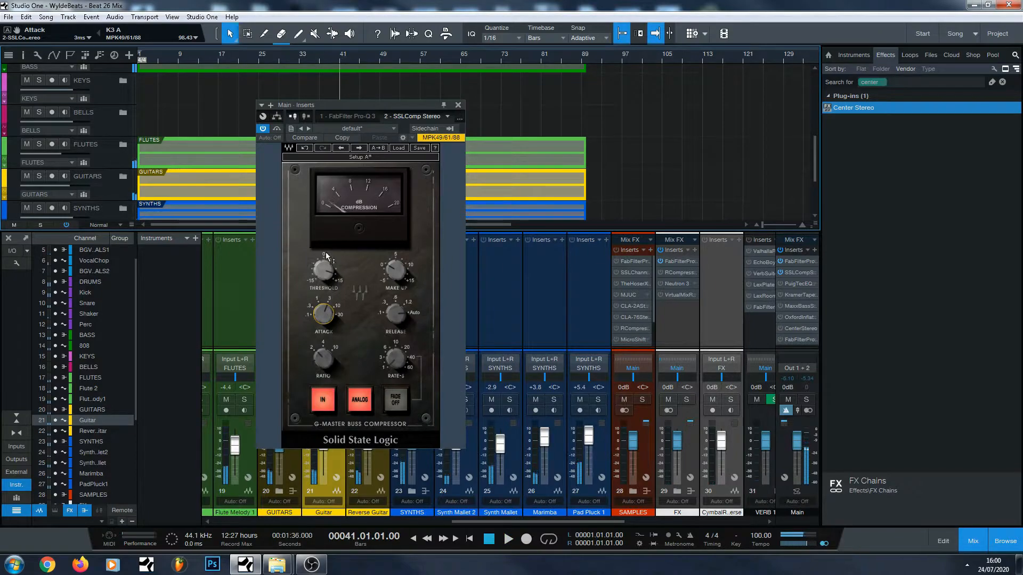
pyautogui.moveTo(323, 271); pyautogui.dragTo(324, 269)
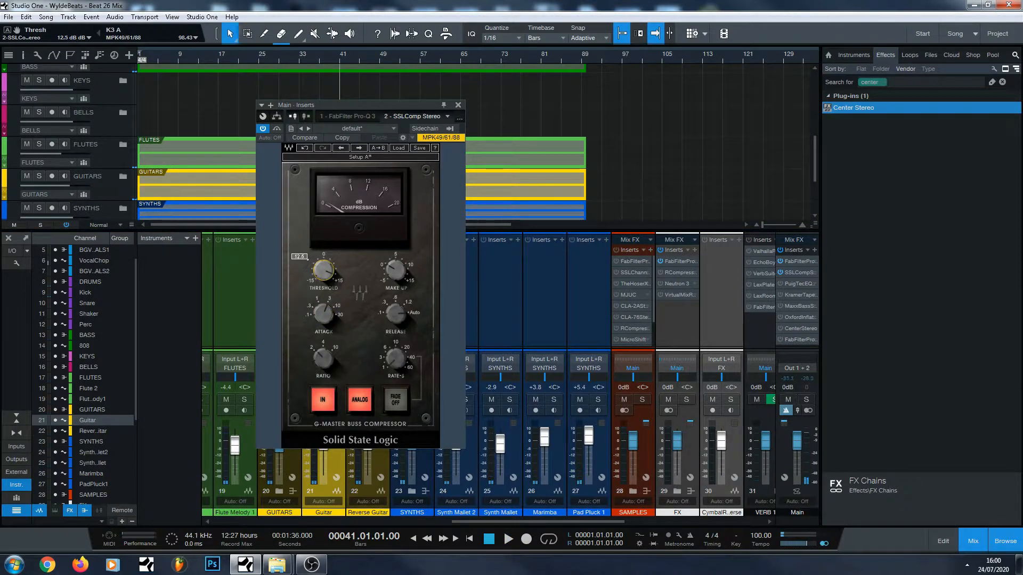
# Compare the mix with SSLComp bypassed and active, stop playback and close the compressor.
pyautogui.press('space')
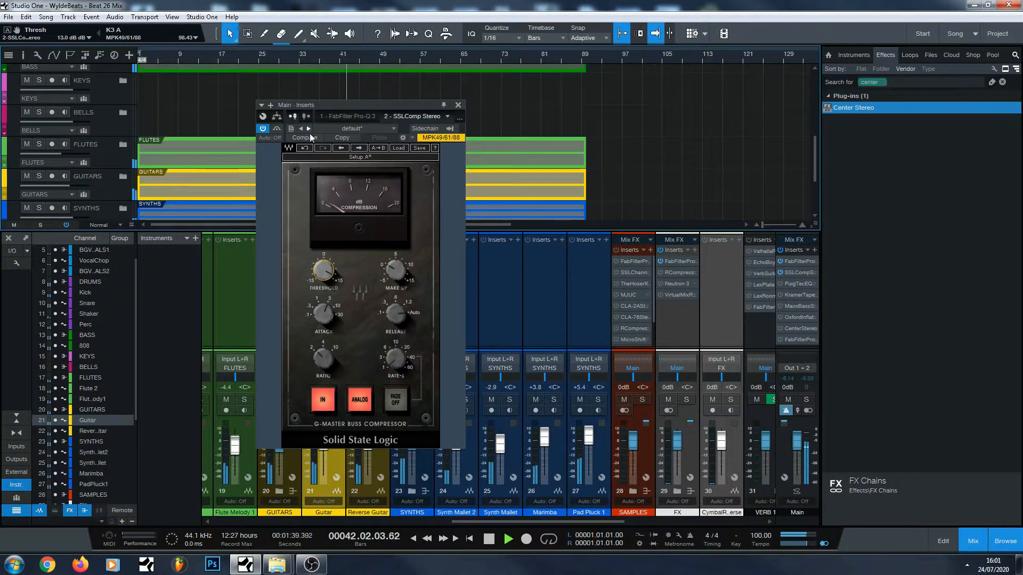
pyautogui.click(280, 132)
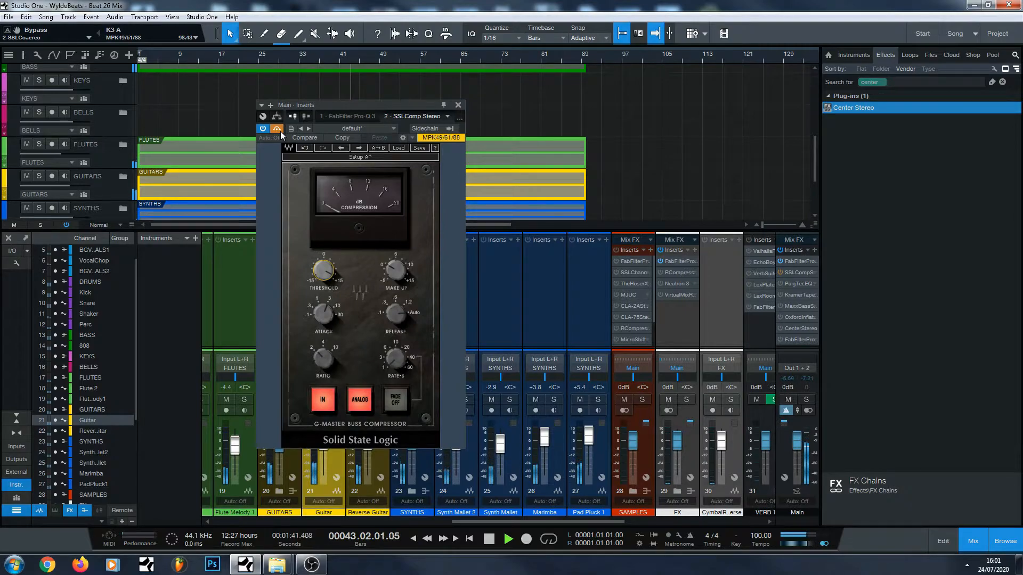
pyautogui.click(280, 131)
pyautogui.click(494, 541)
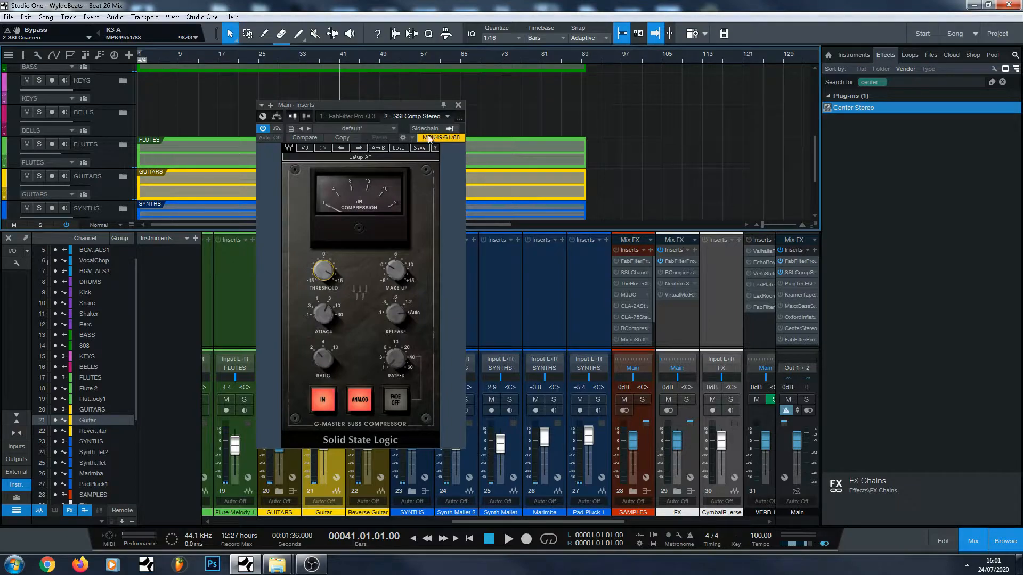
pyautogui.click(459, 105)
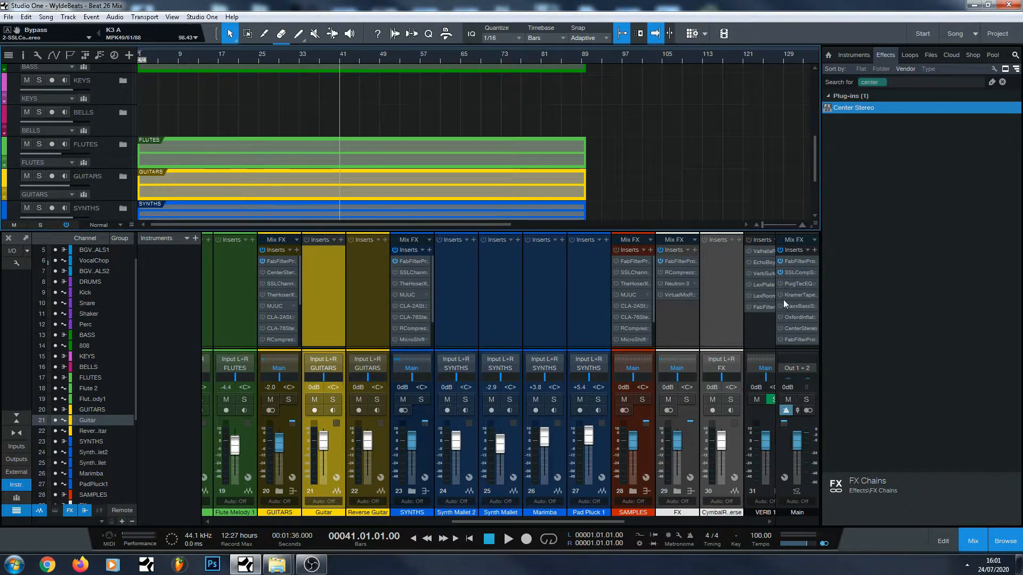
# Activate and open PuigTec EQP1A on the Main channel and set its high frequency to 16 kHz during playback.
pyautogui.click(780, 283)
pyautogui.click(804, 284)
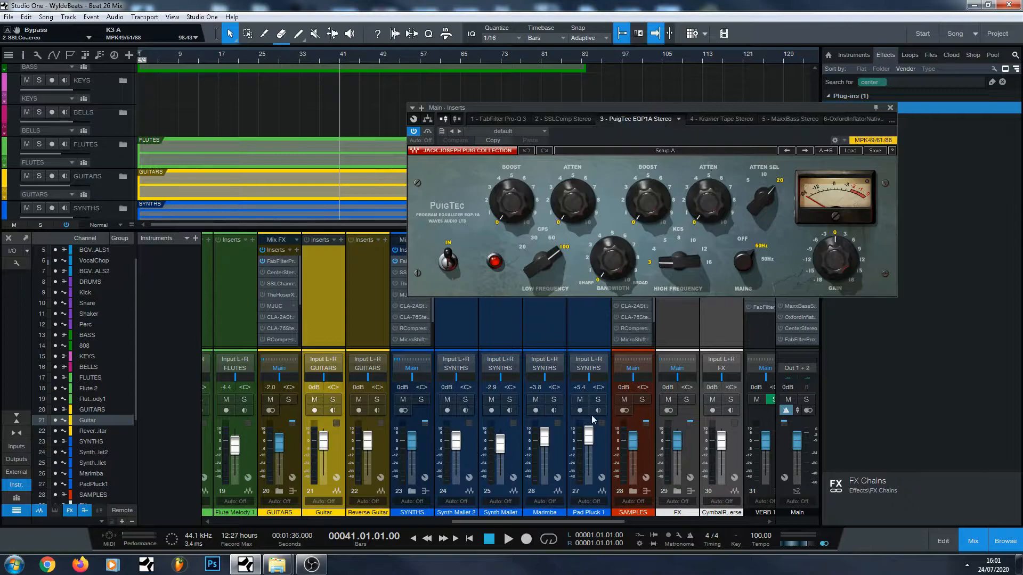
pyautogui.click(507, 543)
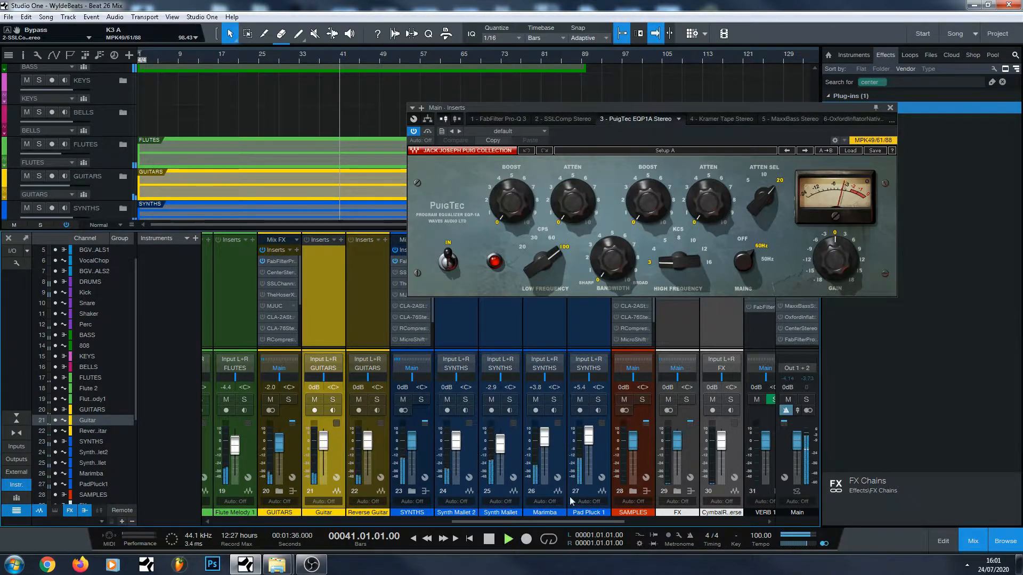
pyautogui.moveTo(686, 276)
pyautogui.moveTo(686, 275); pyautogui.dragTo(689, 270)
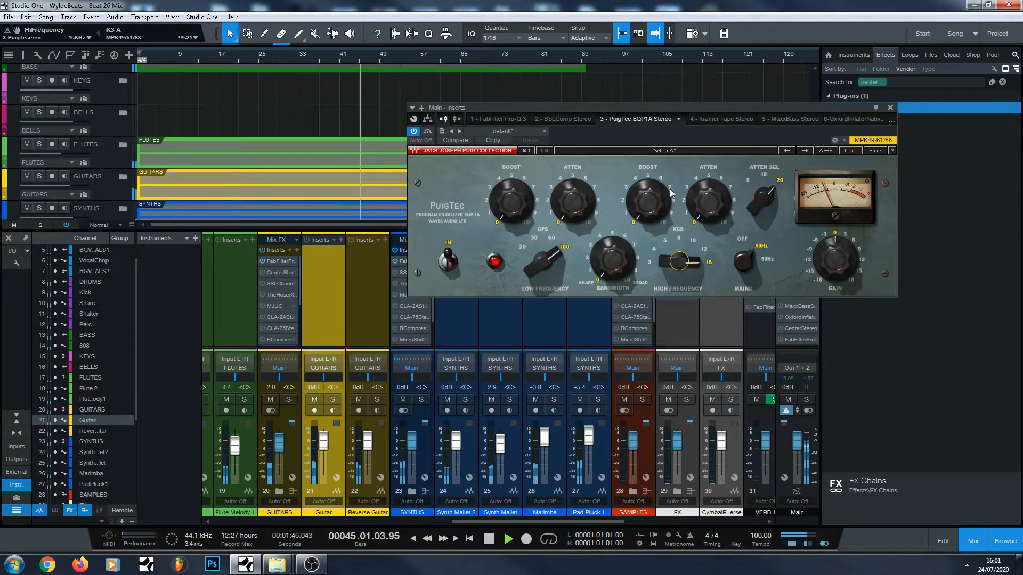
pyautogui.press('space')
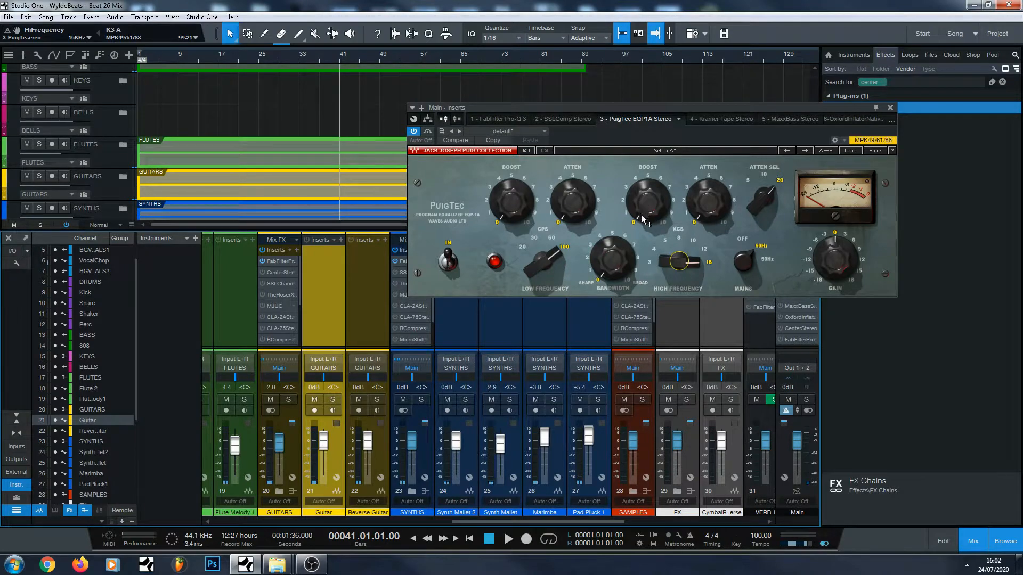
# Try an extreme PuigTec high-frequency boost of 11.0 and audition it from bar 41.
pyautogui.moveTo(640, 207); pyautogui.dragTo(641, 143)
pyautogui.click(509, 541)
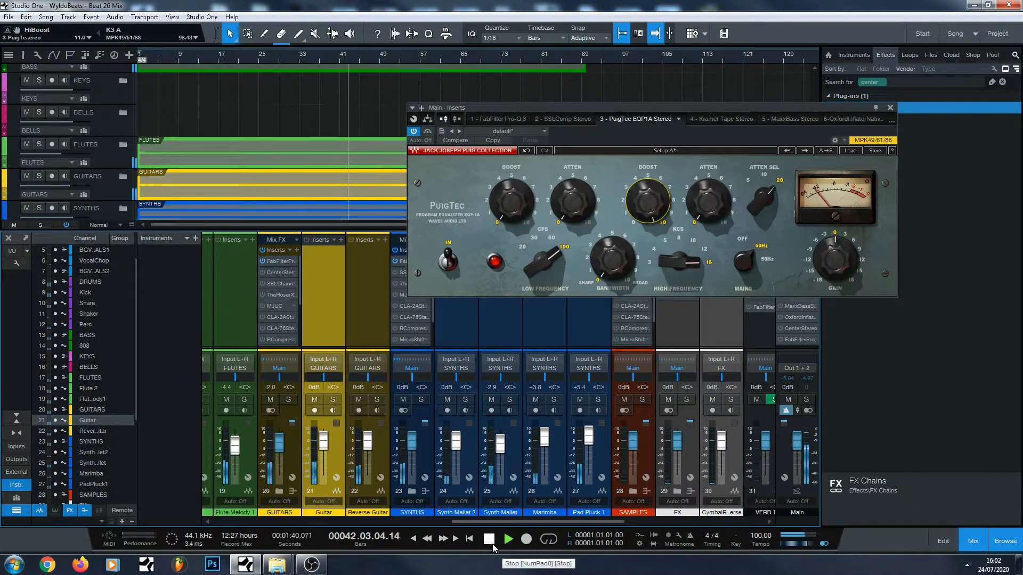
pyautogui.click(492, 543)
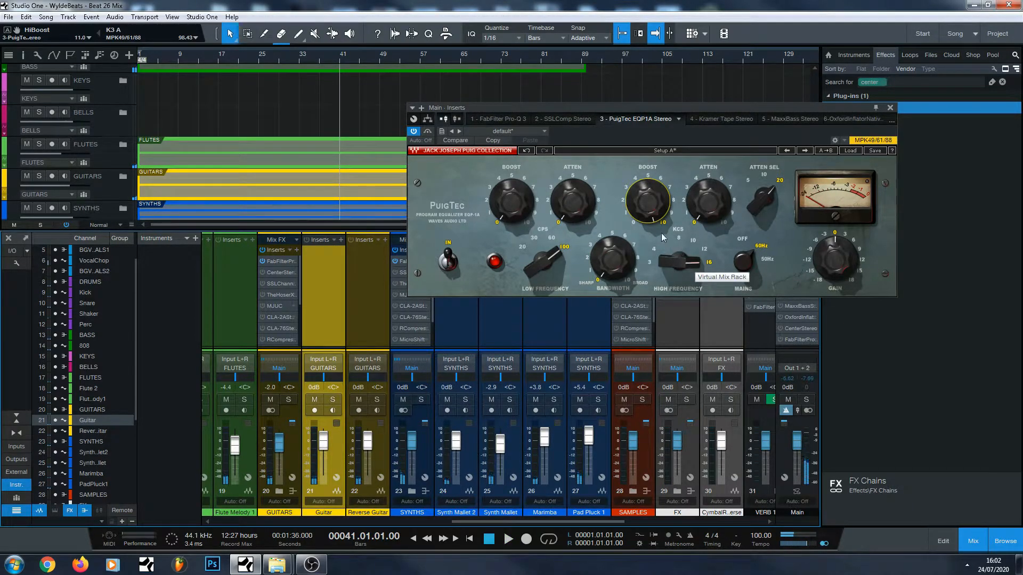
# Set the PuigTec's high frequency to 12 kHz and its high-frequency boost to about 4 while auditioning, and close the equalizer.
pyautogui.moveTo(645, 193)
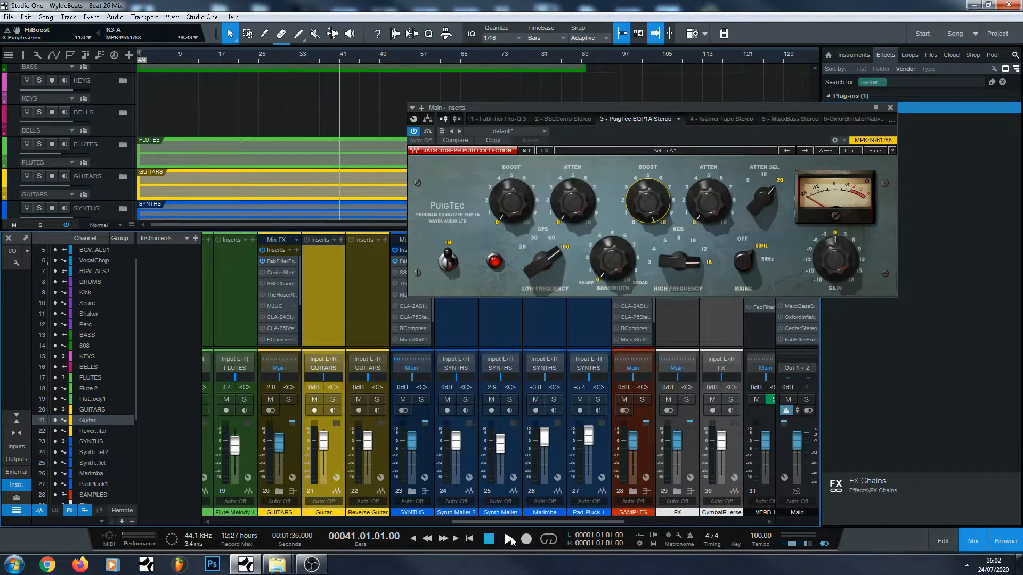
pyautogui.moveTo(647, 201); pyautogui.dragTo(647, 208)
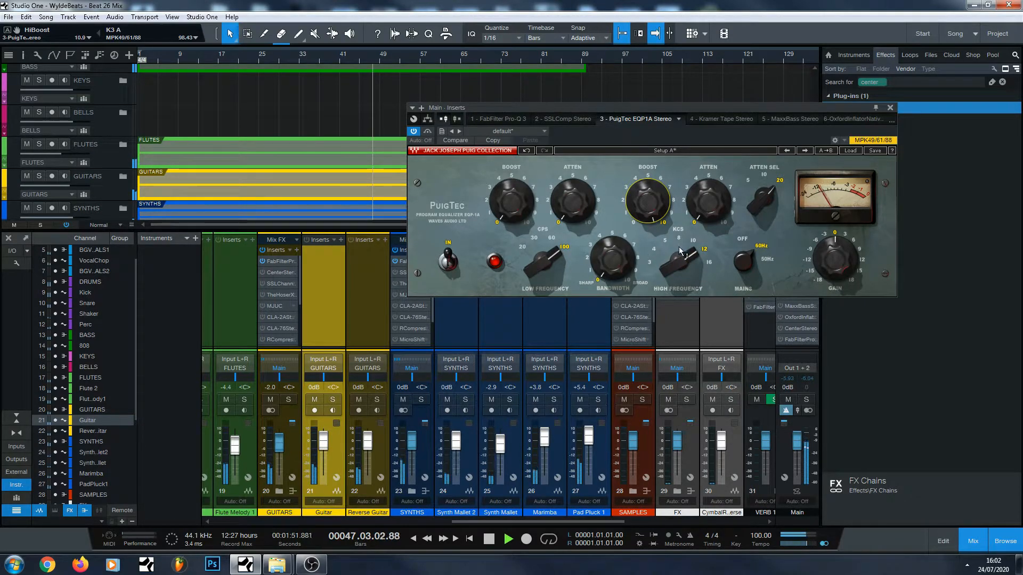
pyautogui.click(490, 539)
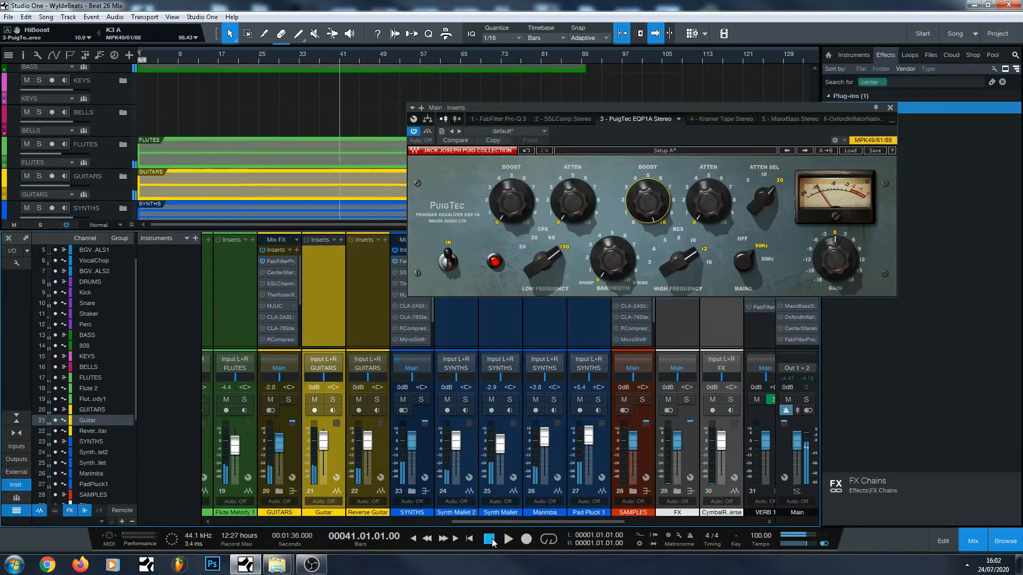
pyautogui.moveTo(653, 205); pyautogui.dragTo(652, 207)
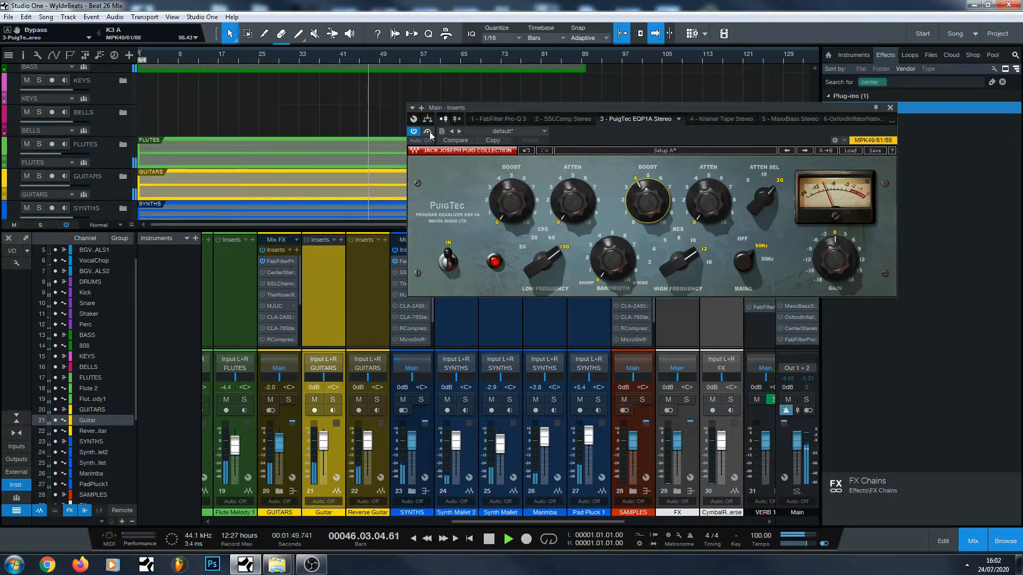
pyautogui.click(487, 541)
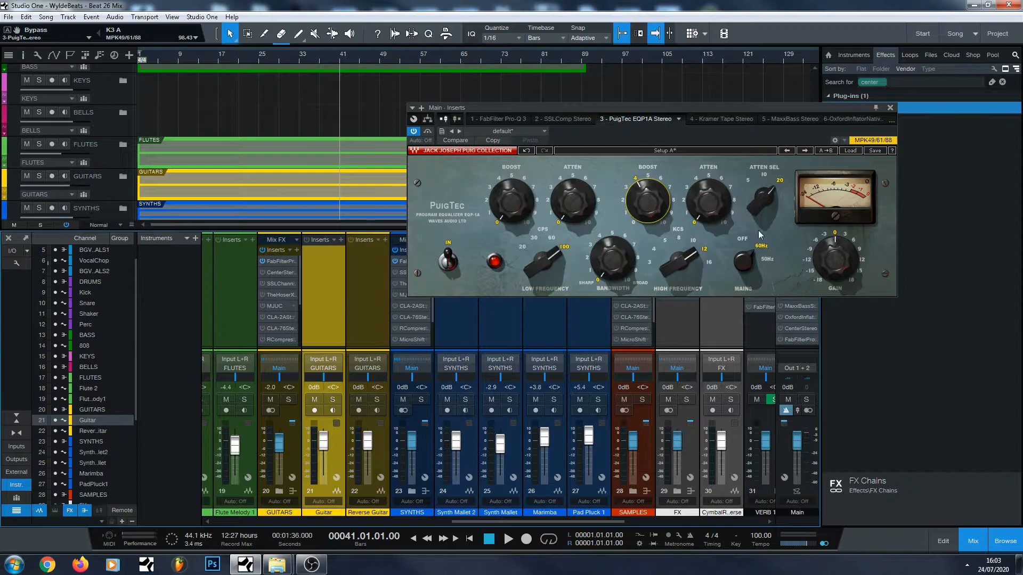
pyautogui.click(891, 107)
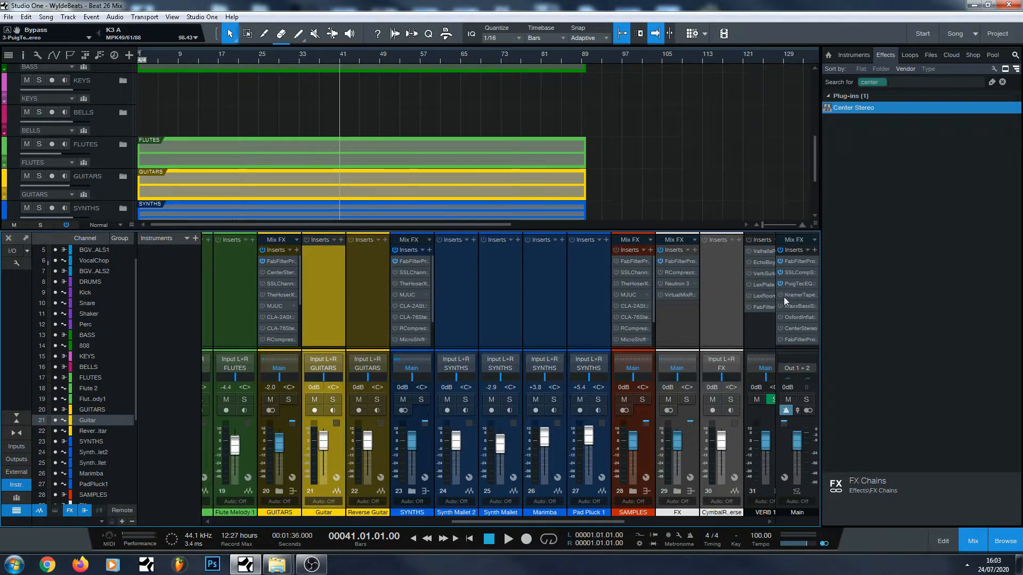
# Open Kramer Tape on the Main channel and try an extreme record level of 18.0 during playback.
pyautogui.click(809, 296)
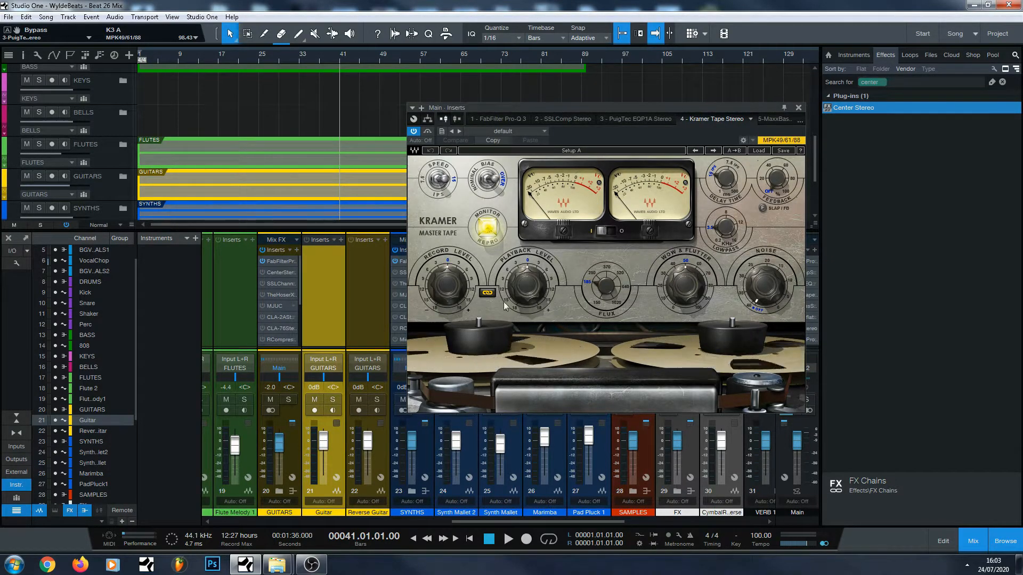
pyautogui.moveTo(442, 280)
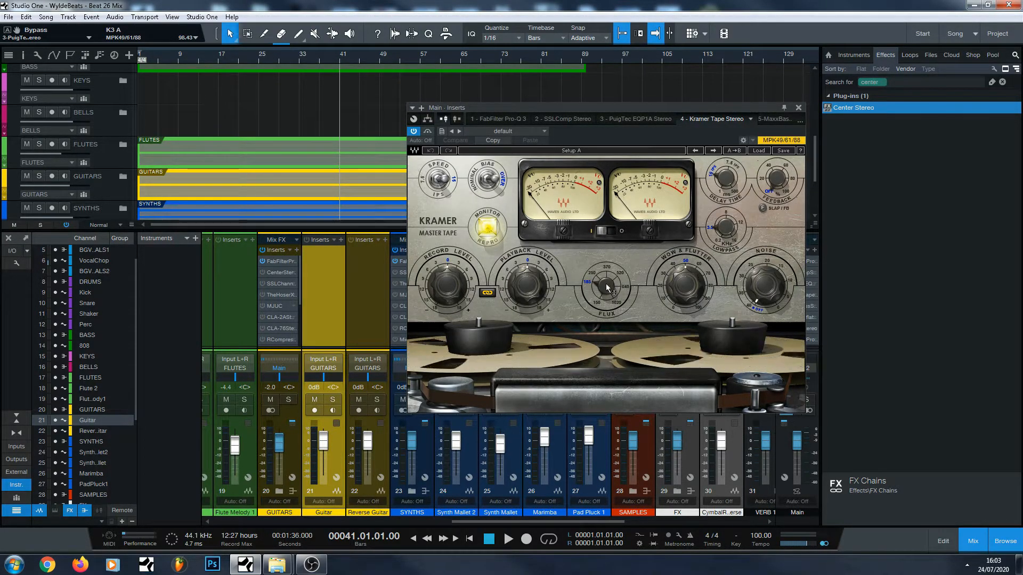
pyautogui.moveTo(604, 292)
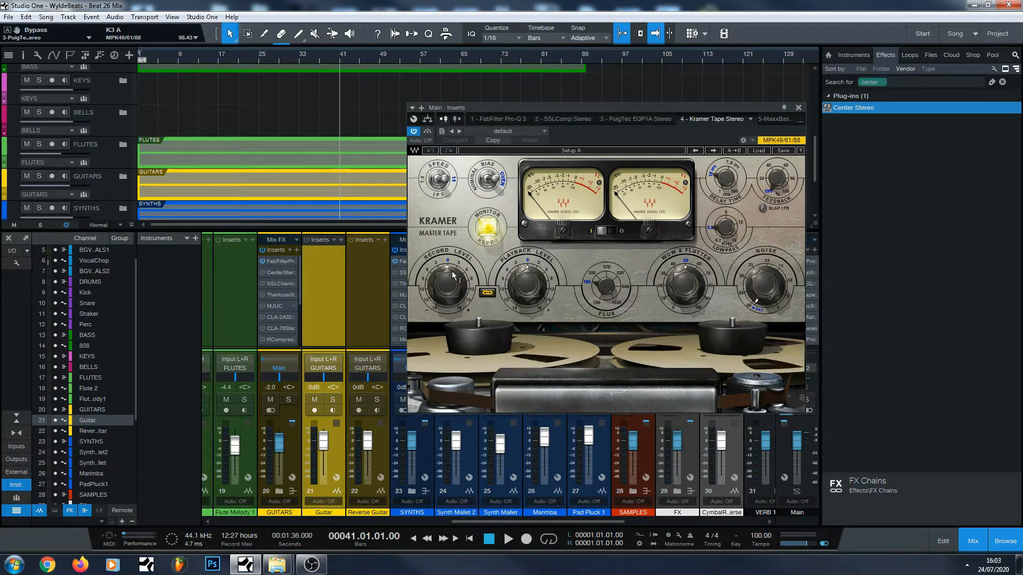
pyautogui.press('space')
pyautogui.moveTo(450, 291); pyautogui.dragTo(452, 275)
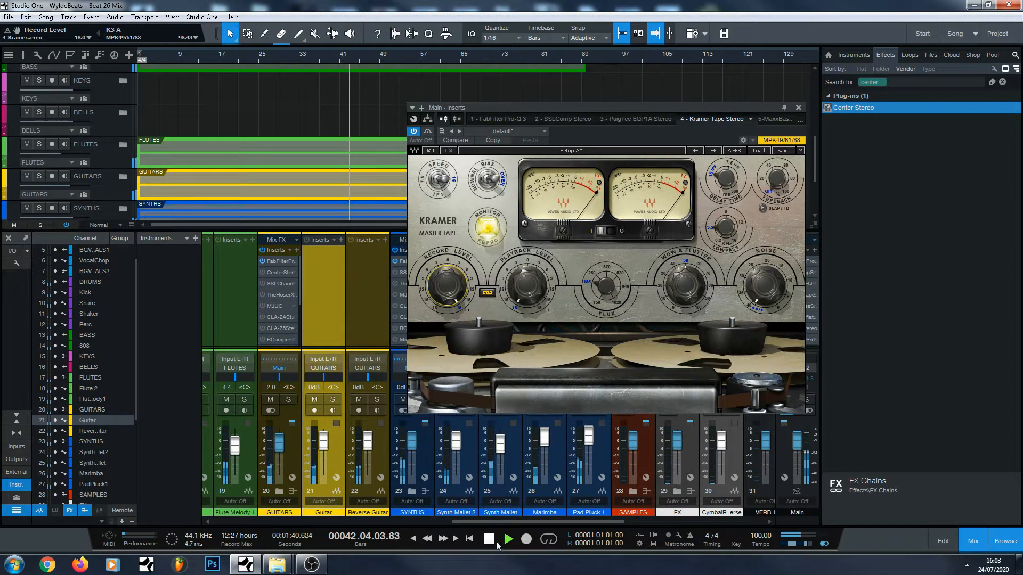
pyautogui.click(489, 539)
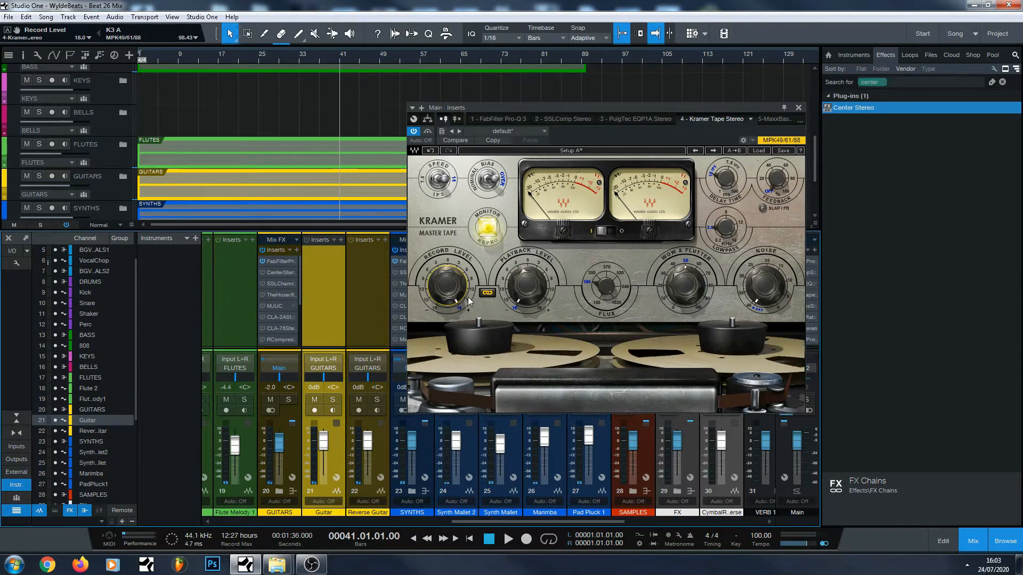
# Play the mix while lowering the Kramer Tape record level to -2.0, and stop playback.
pyautogui.click(509, 540)
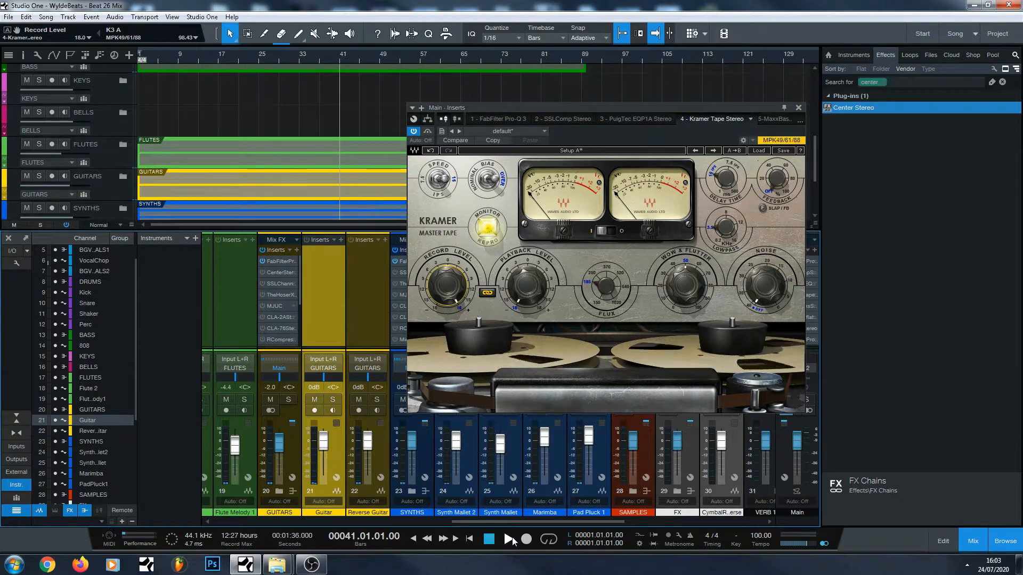
pyautogui.moveTo(453, 285); pyautogui.dragTo(454, 342)
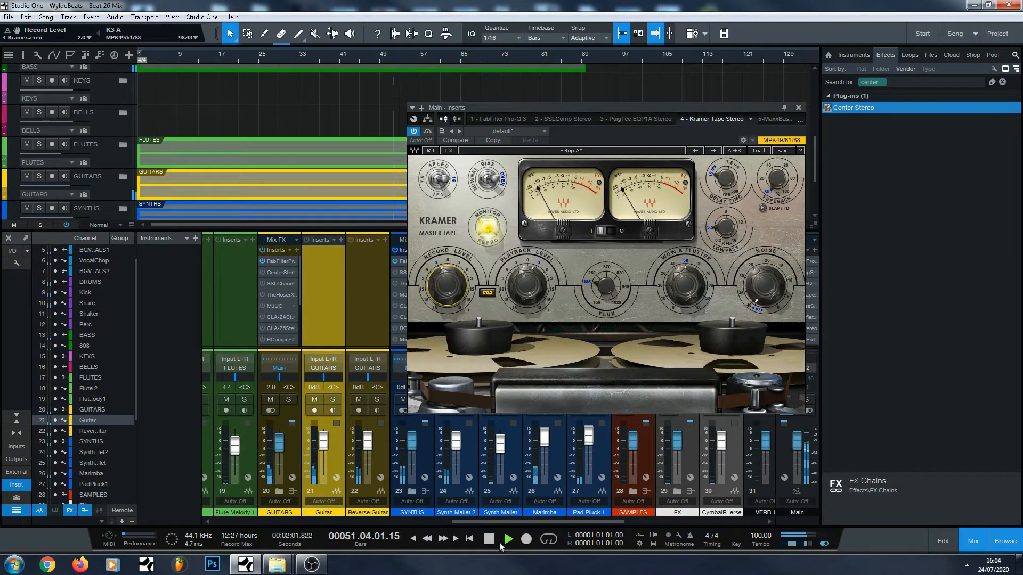
pyautogui.press('space')
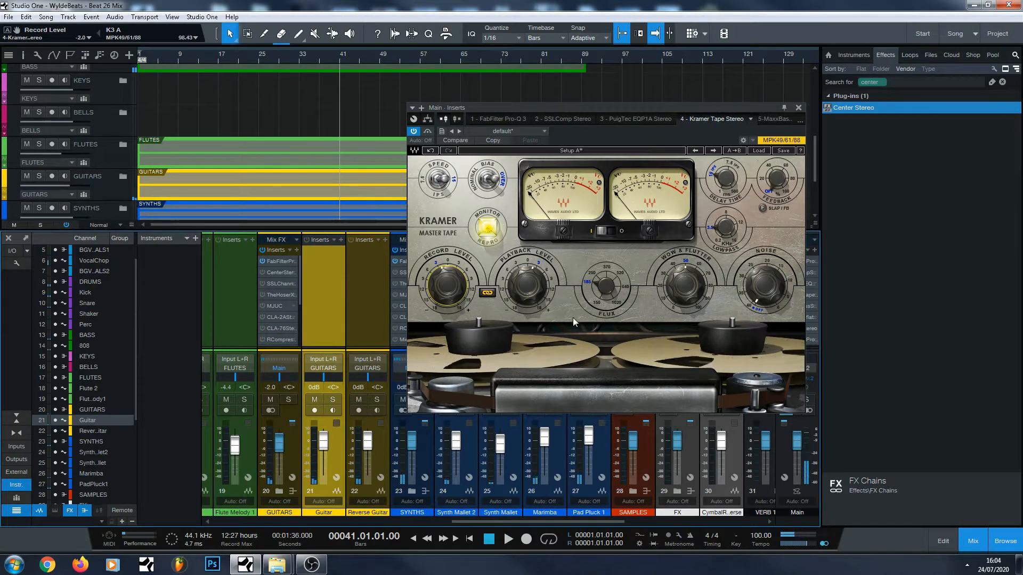
# Try the Kramer Tape flux at an extreme 1020.0, reduce it to 339.3 during playback, and stop.
pyautogui.moveTo(613, 289); pyautogui.dragTo(611, 248)
pyautogui.press('space')
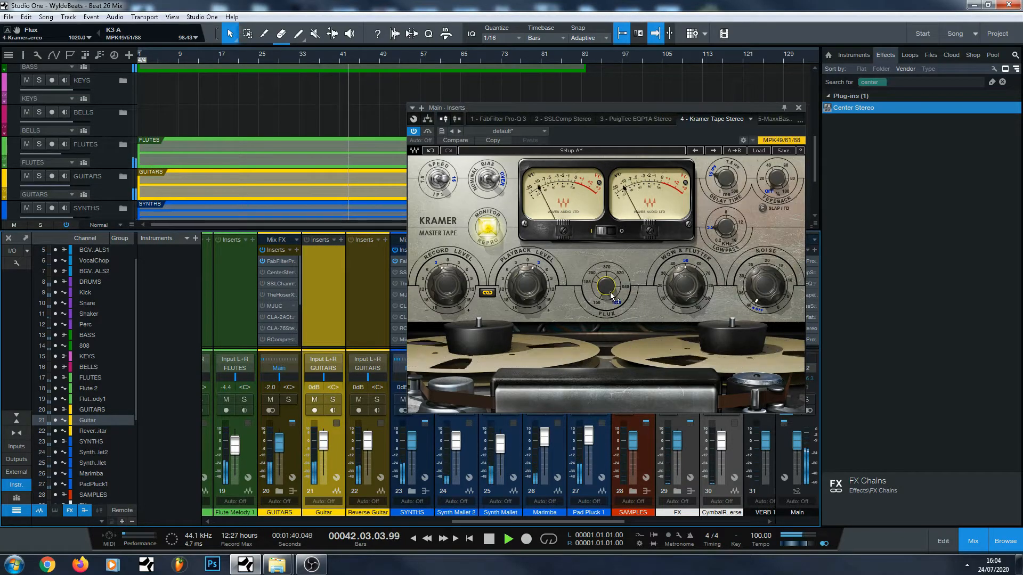
pyautogui.moveTo(611, 284)
pyautogui.moveTo(611, 284); pyautogui.dragTo(611, 323)
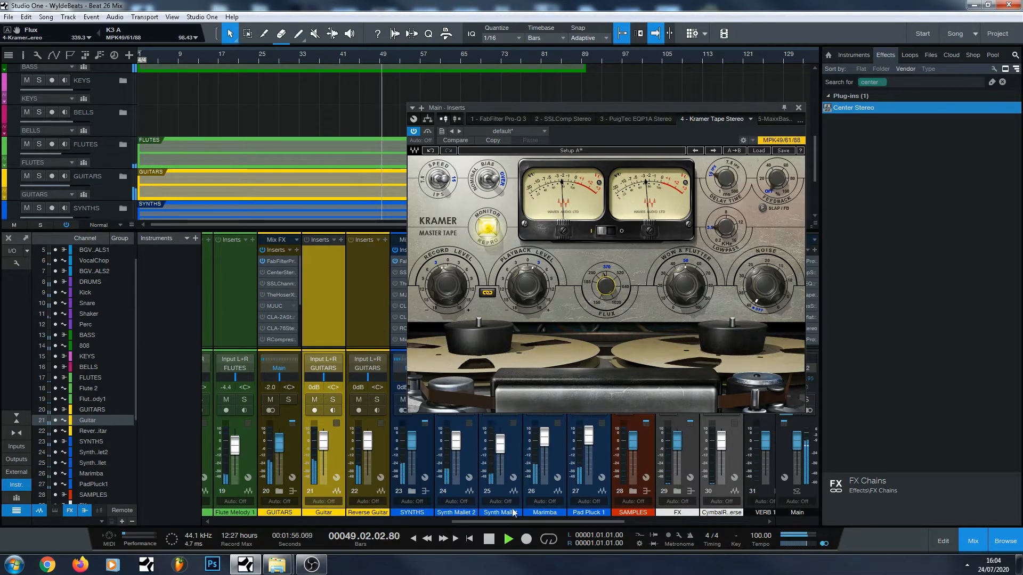
pyautogui.click(489, 540)
# Compare the mix with Kramer Tape bypassed and active, and fine-tune its flux during playback.
pyautogui.click(508, 540)
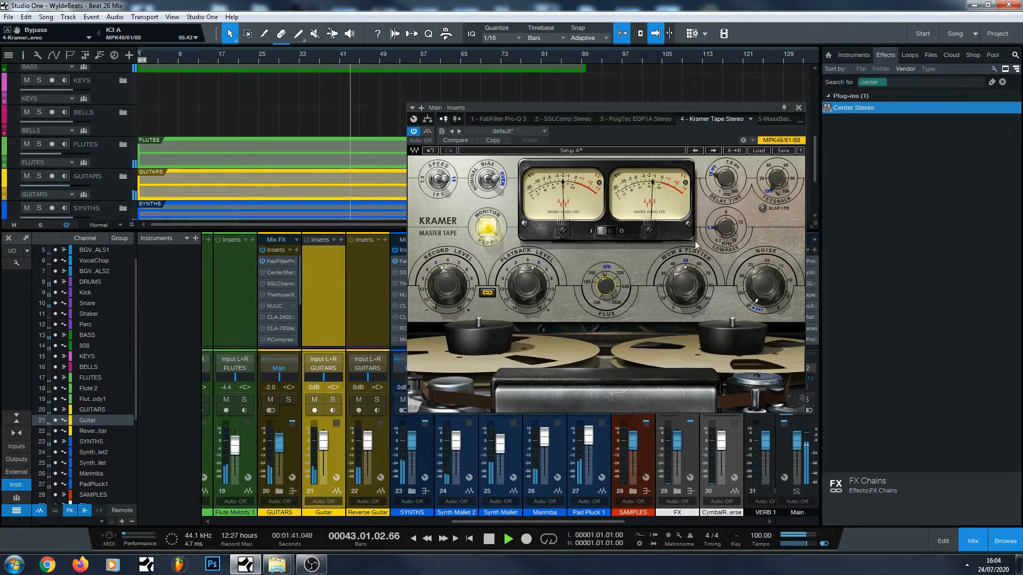
pyautogui.moveTo(619, 286)
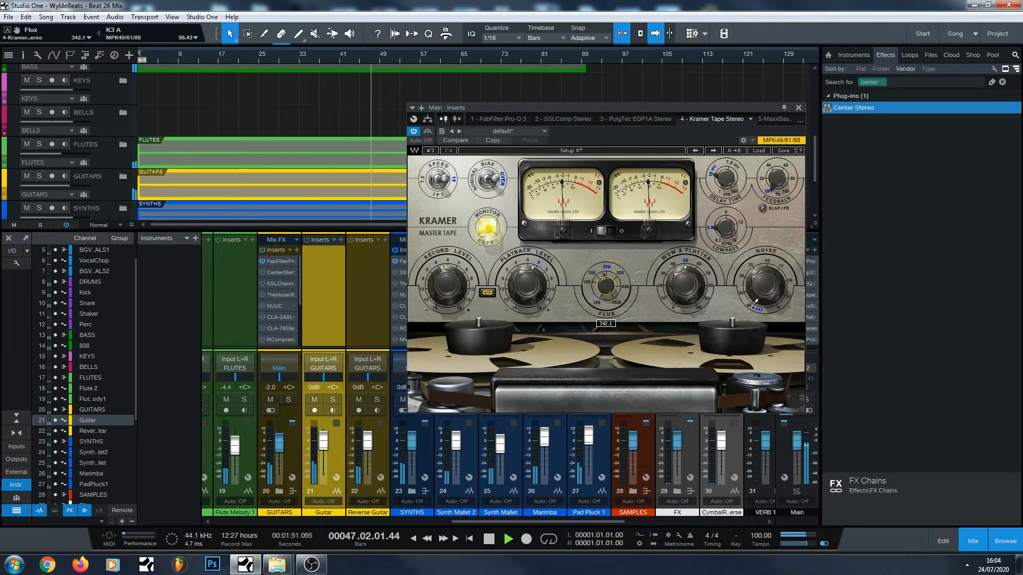
pyautogui.moveTo(606, 286); pyautogui.dragTo(606, 295)
# Replay the mix from bar 41 and fine-tune the Kramer Tape record level to about -2.1.
pyautogui.click(506, 541)
pyautogui.click(506, 541)
pyautogui.moveTo(446, 286); pyautogui.dragTo(447, 288)
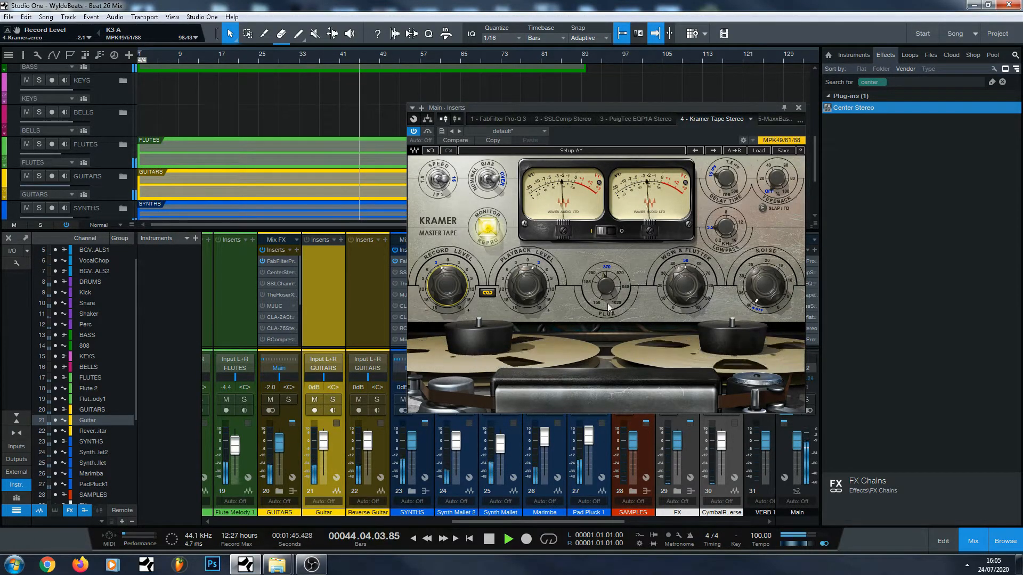
pyautogui.moveTo(450, 292); pyautogui.dragTo(450, 290)
# Try the Kramer Tape flux at 544.8, settle on 282.4 while the mix plays, and stop playback.
pyautogui.moveTo(607, 294); pyautogui.dragTo(607, 279)
pyautogui.click(509, 540)
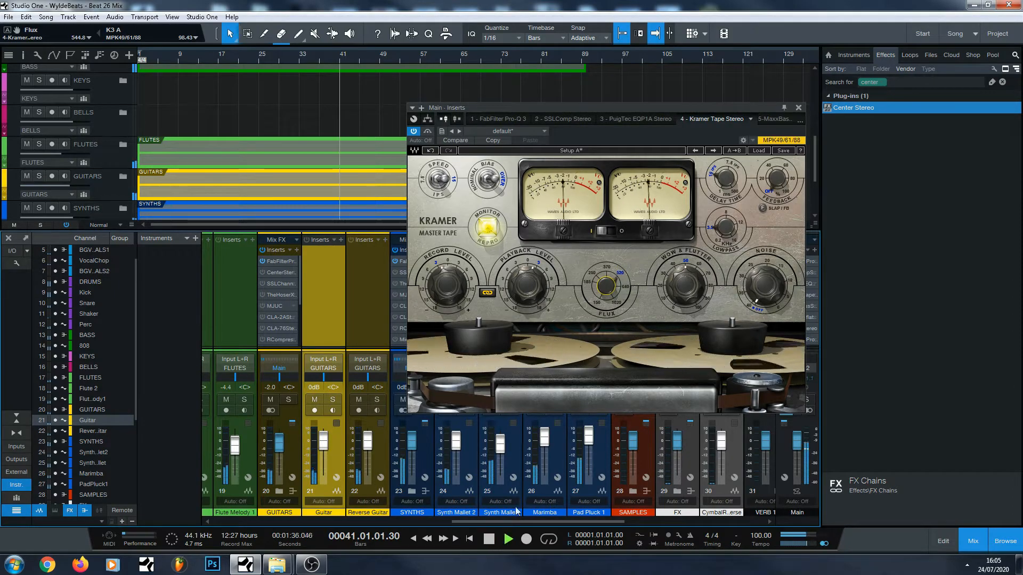
pyautogui.moveTo(605, 286); pyautogui.dragTo(606, 303)
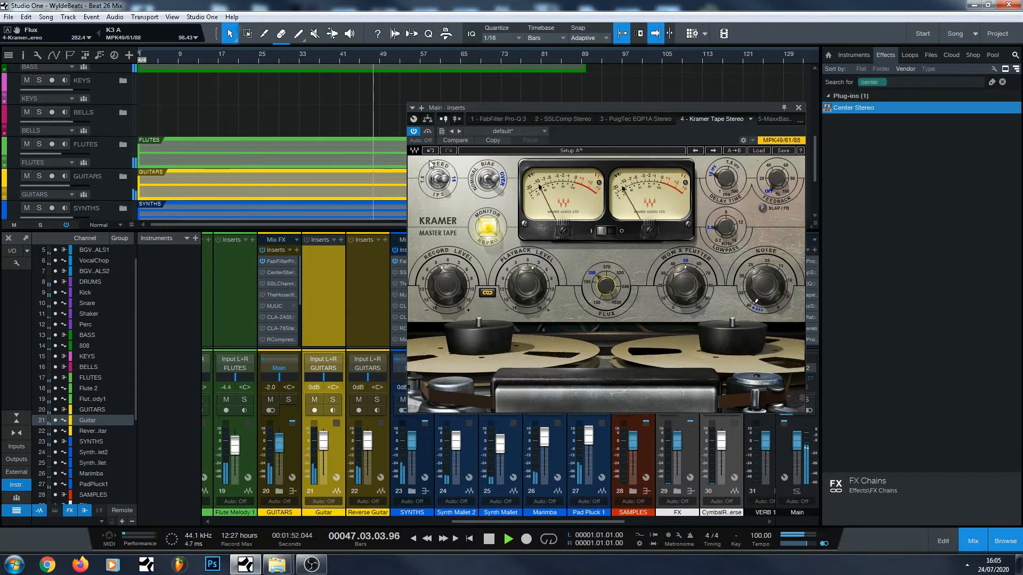
pyautogui.click(492, 540)
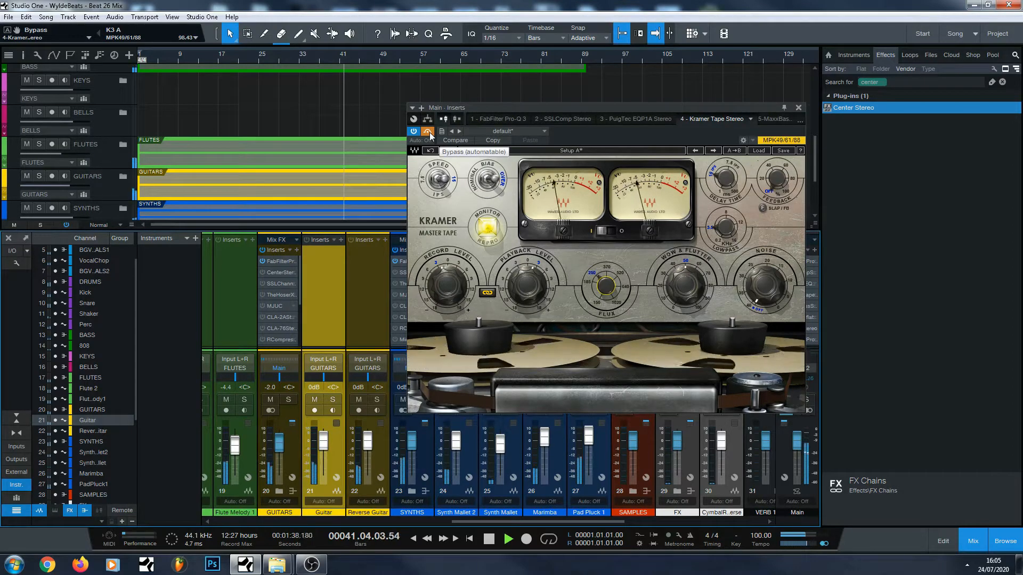
# Reactivate Kramer Tape while the mix plays, stop playback and close the plug-in window.
pyautogui.click(429, 134)
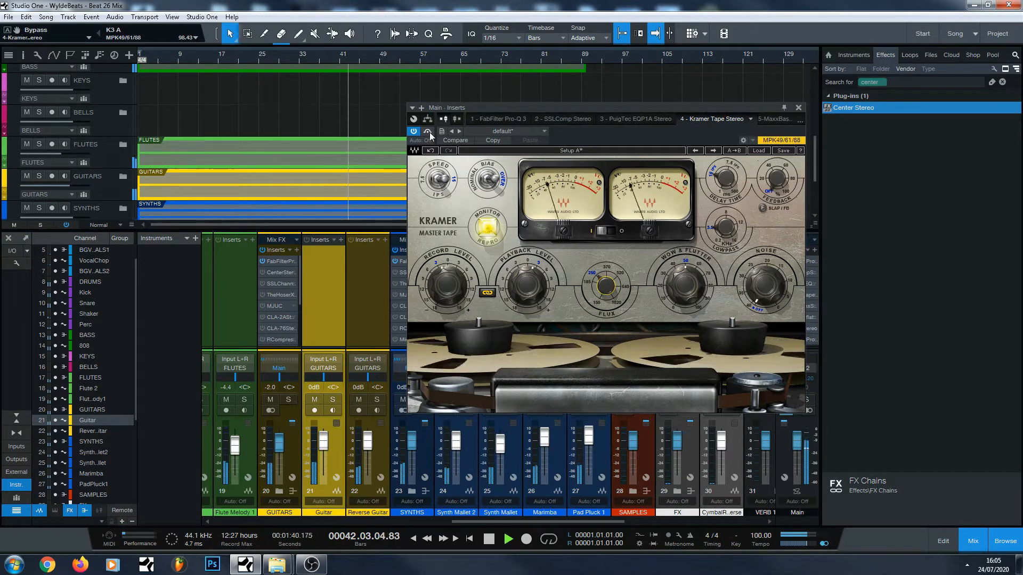
pyautogui.click(487, 541)
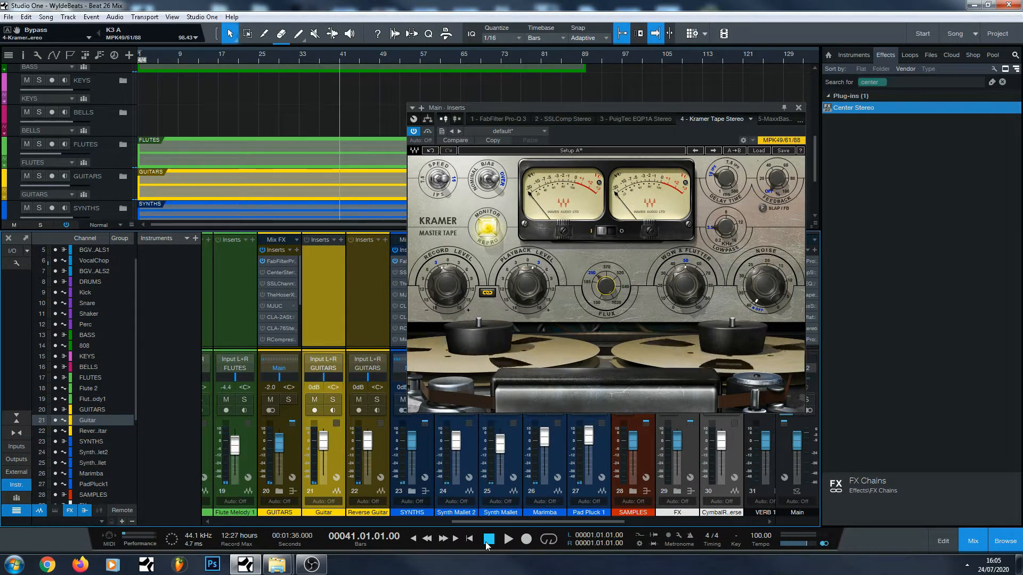
pyautogui.click(799, 108)
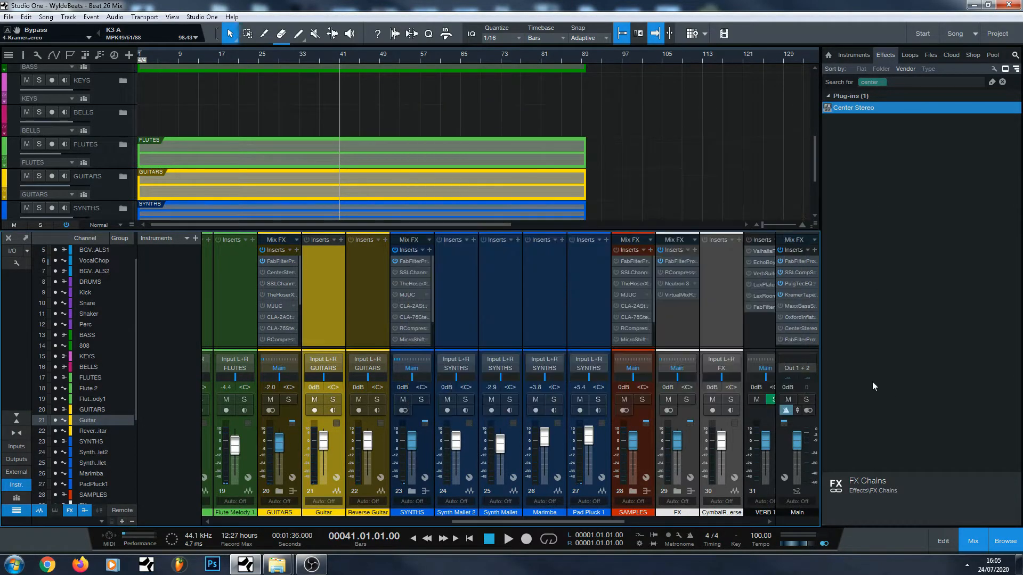
# Open MaxxBass on the Main channel, try it during playback at 11.8 dB harmonics level and 103 Hz, and bypass it.
pyautogui.click(792, 306)
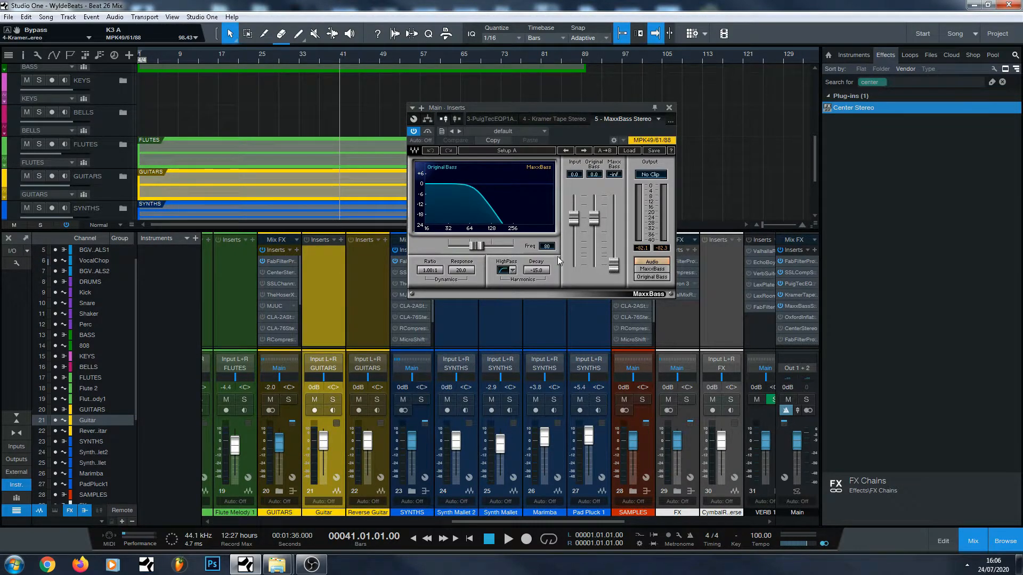
pyautogui.moveTo(614, 265); pyautogui.dragTo(614, 197)
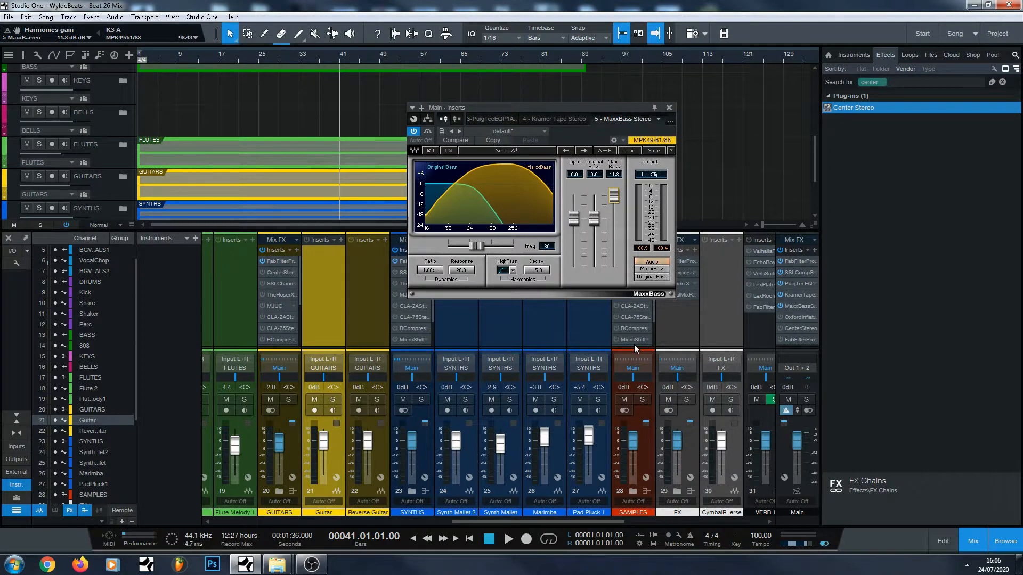
pyautogui.press('space')
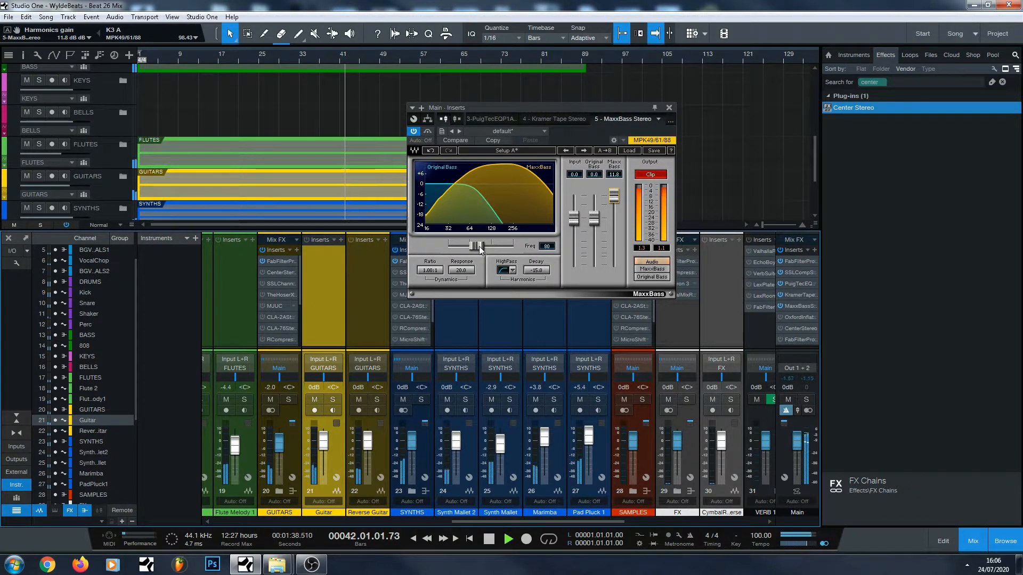
pyautogui.moveTo(479, 246); pyautogui.dragTo(485, 246)
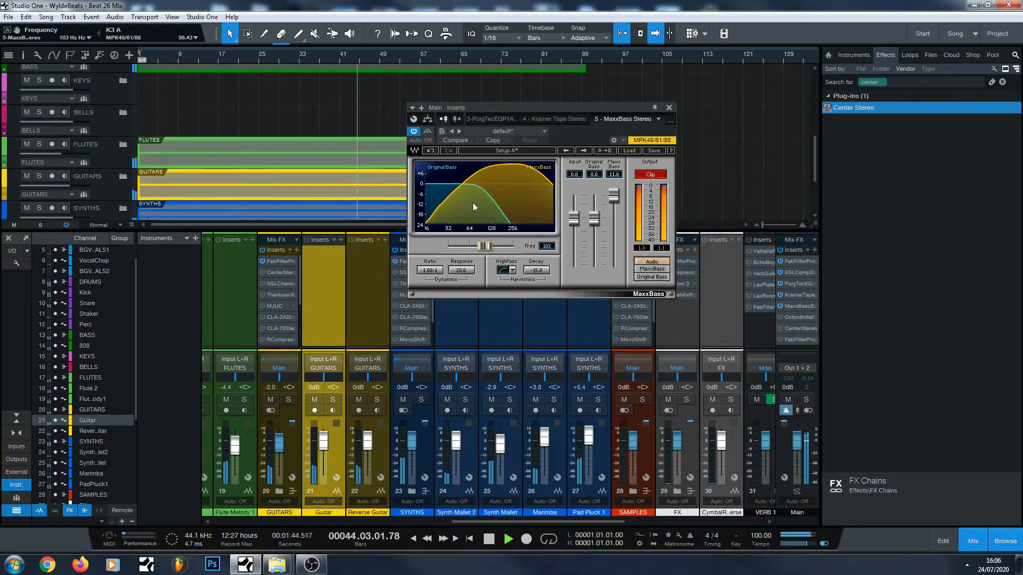
pyautogui.click(428, 131)
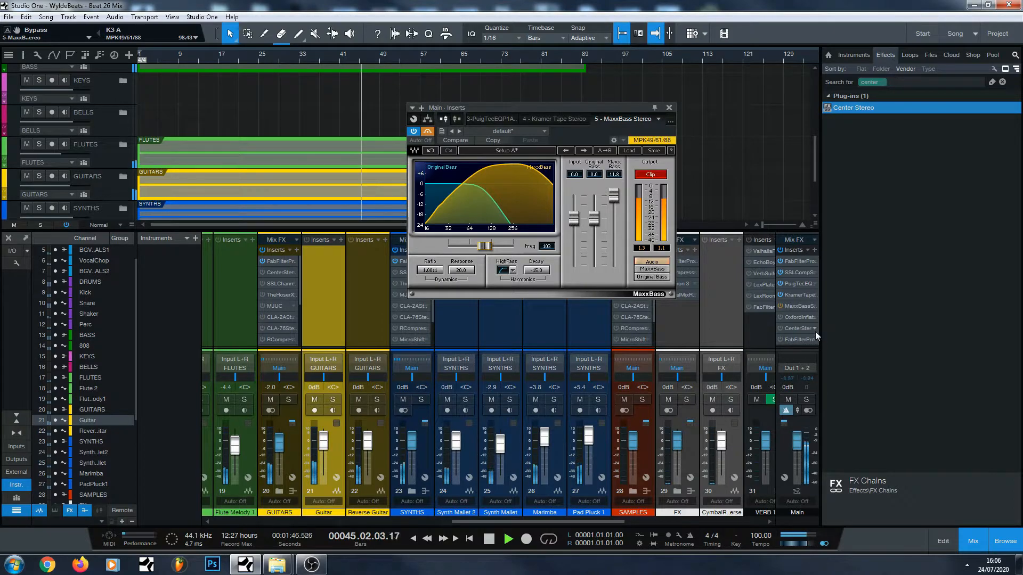
# Clear the effects browser's previous search and search for "fabfilter pro".
pyautogui.click(1001, 82)
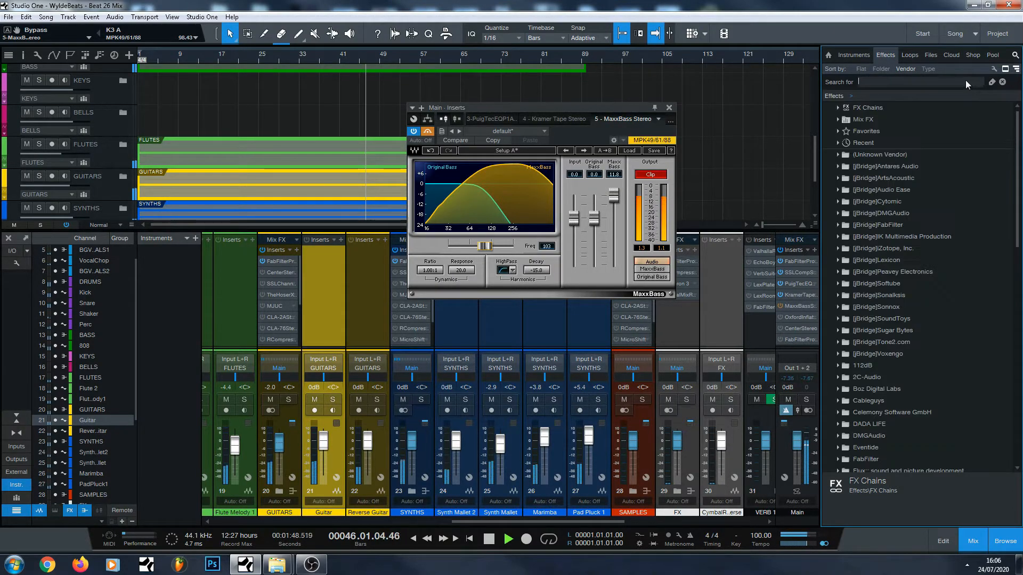
pyautogui.write('fabo')
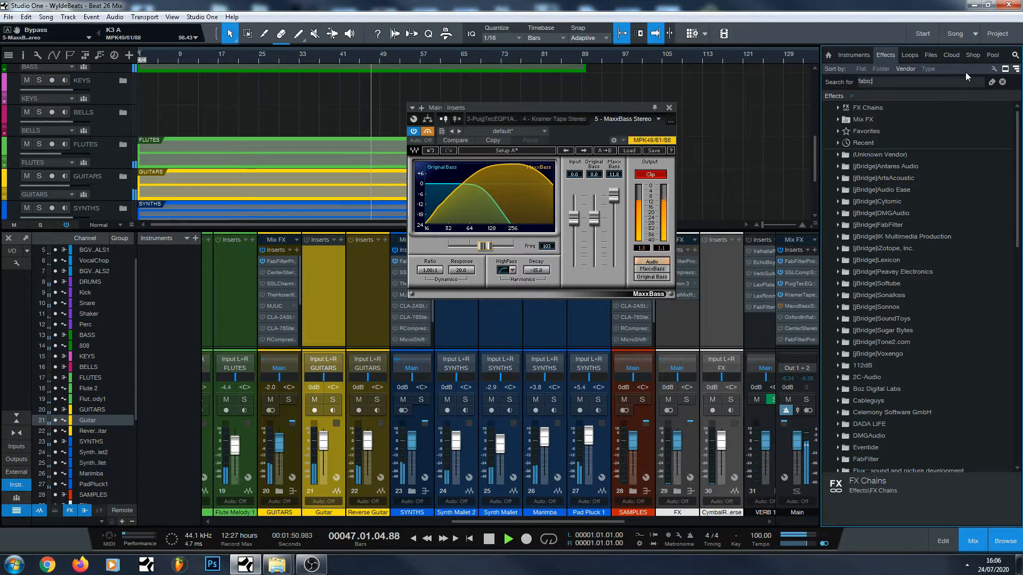
pyautogui.press('BackSpace')
pyautogui.write('il')
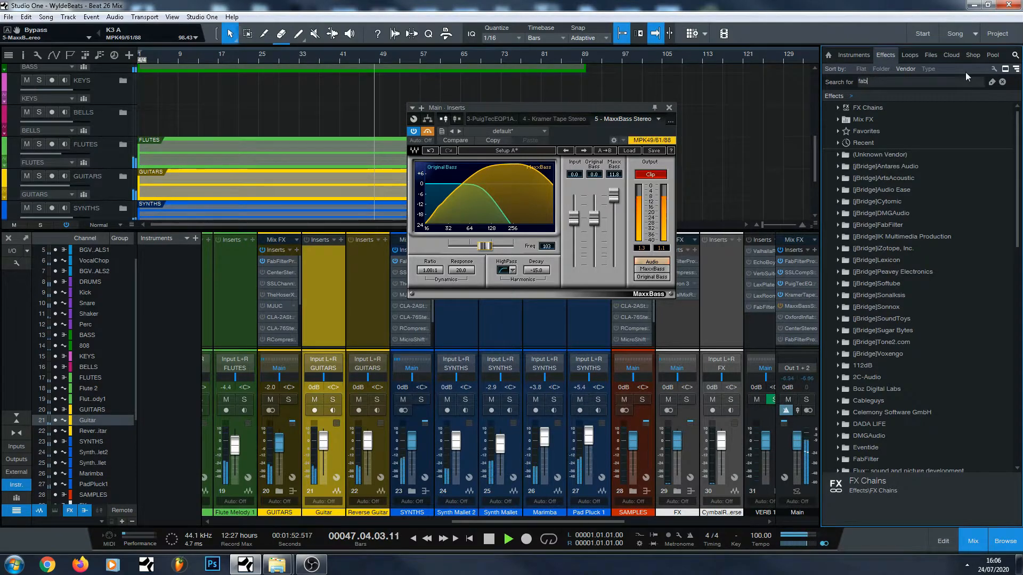
pyautogui.write('t')
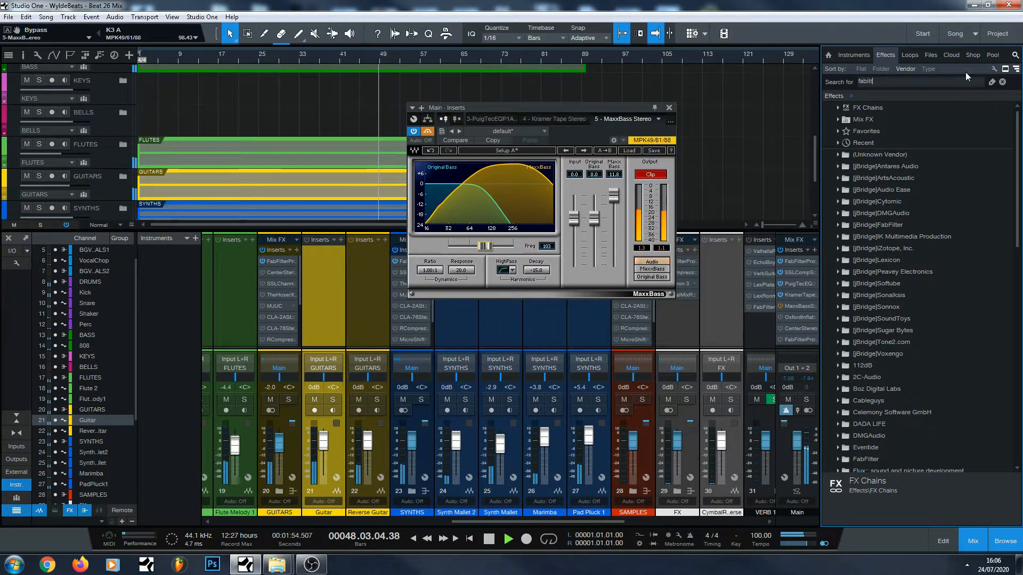
pyautogui.write('er')
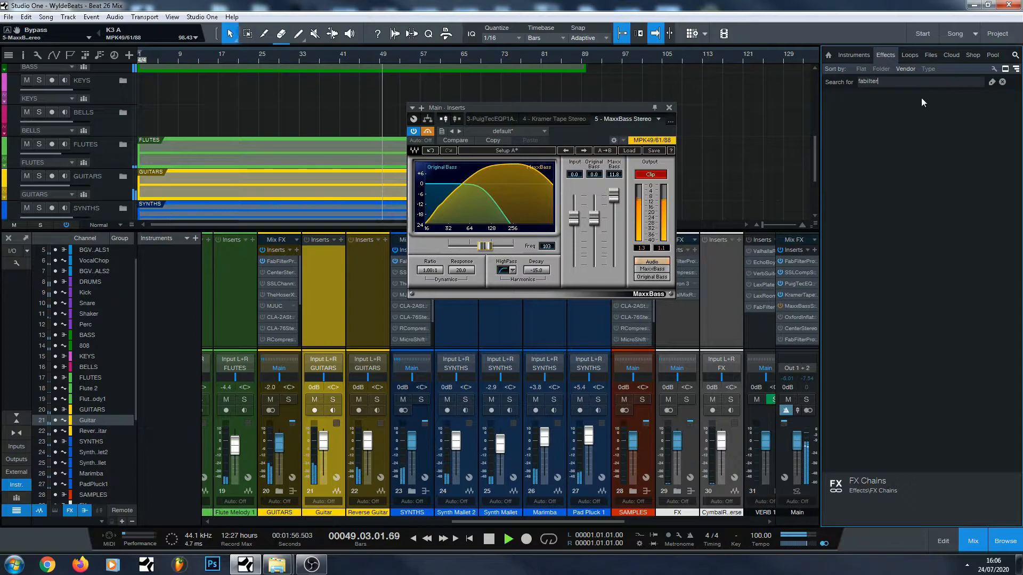
pyautogui.press('BackSpace')
pyautogui.press('BackSpace')
pyautogui.press('BackSpace')
pyautogui.press('BackSpace')
pyautogui.press('BackSpace')
pyautogui.write('f')
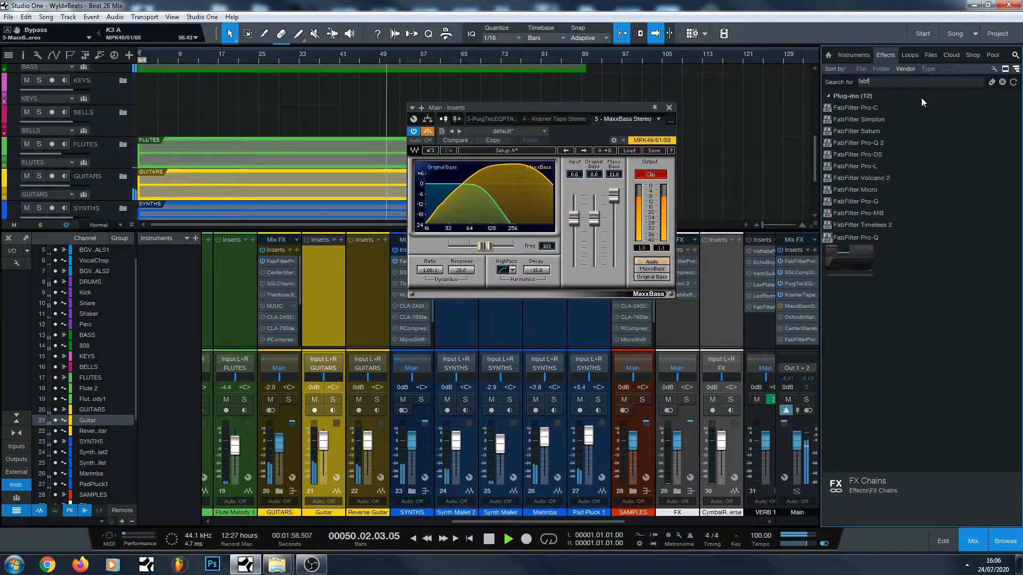
pyautogui.write('ilter pr')
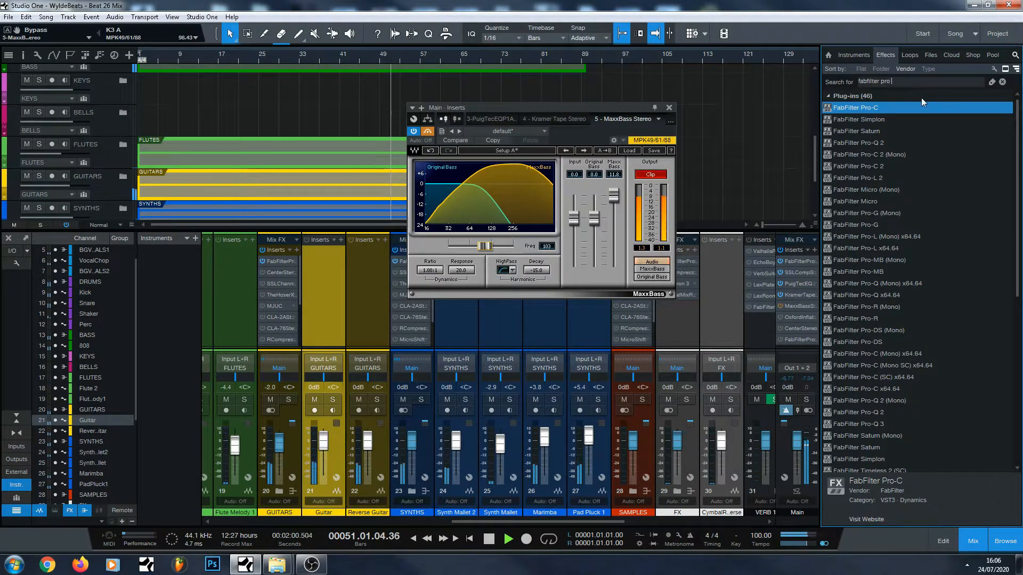
pyautogui.write('o')
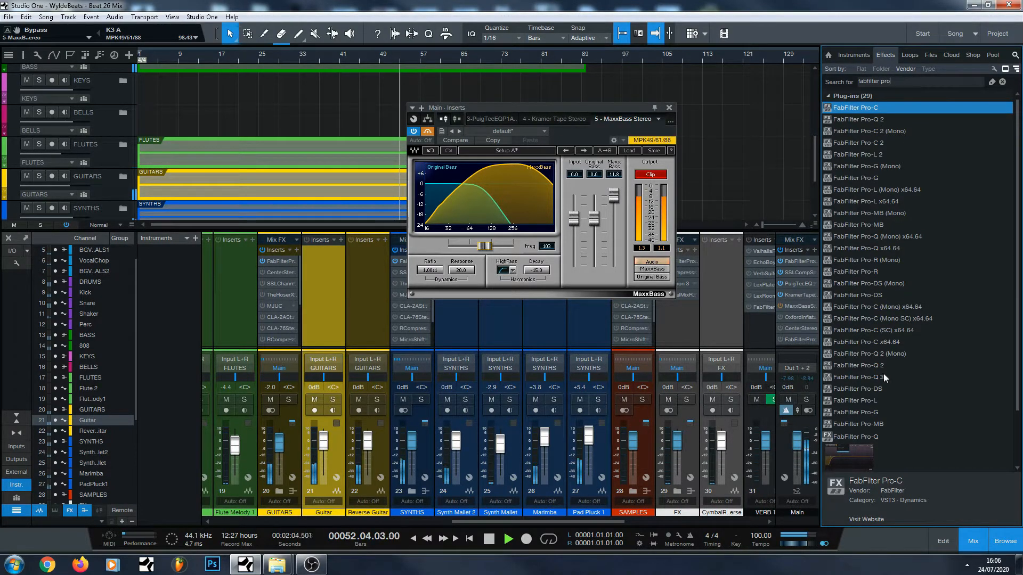
# Add FabFilter Pro-Q 3 at the end of the Main channel's inserts, inspect the mix's low-end spectrum, and close the plug-in.
pyautogui.moveTo(881, 375); pyautogui.dragTo(813, 341)
pyautogui.moveTo(847, 110); pyautogui.dragTo(683, 112)
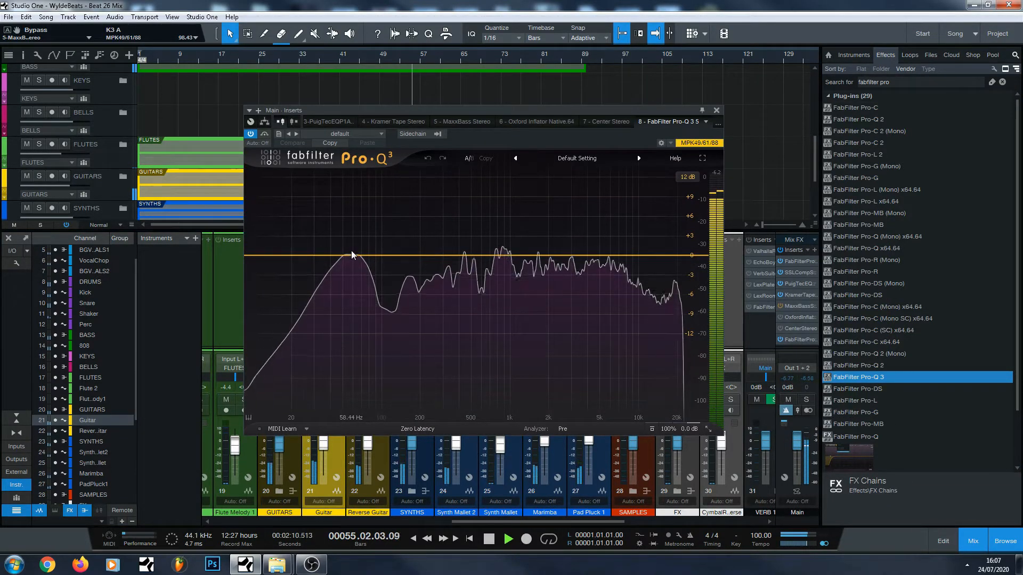
pyautogui.moveTo(356, 243)
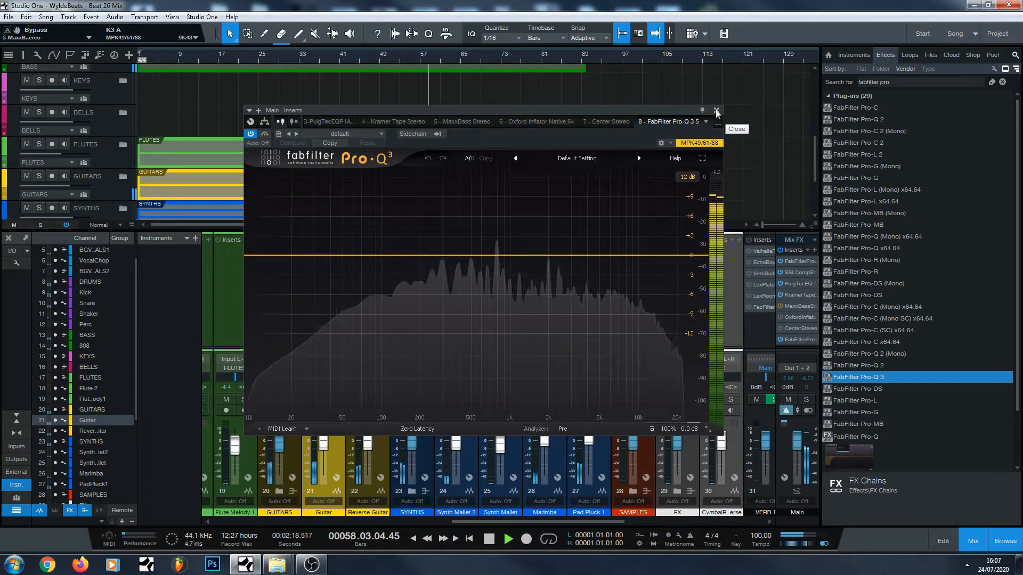
pyautogui.click(716, 111)
# Reopen MaxxBass, replay the mix from bar 41, try its frequency at 55 and 50 Hz, and settle on 100 Hz.
pyautogui.click(797, 306)
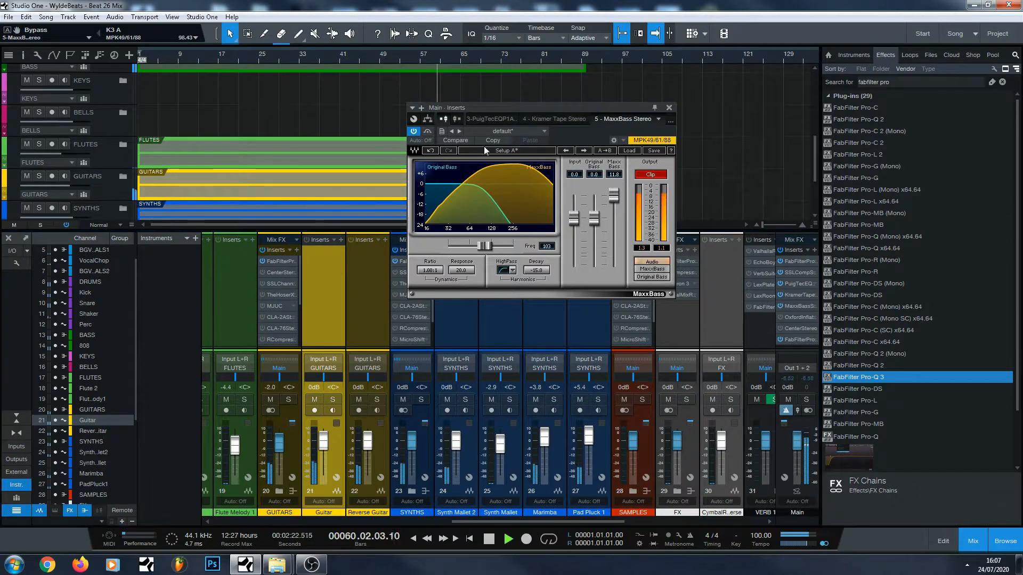
pyautogui.click(491, 540)
pyautogui.press('space')
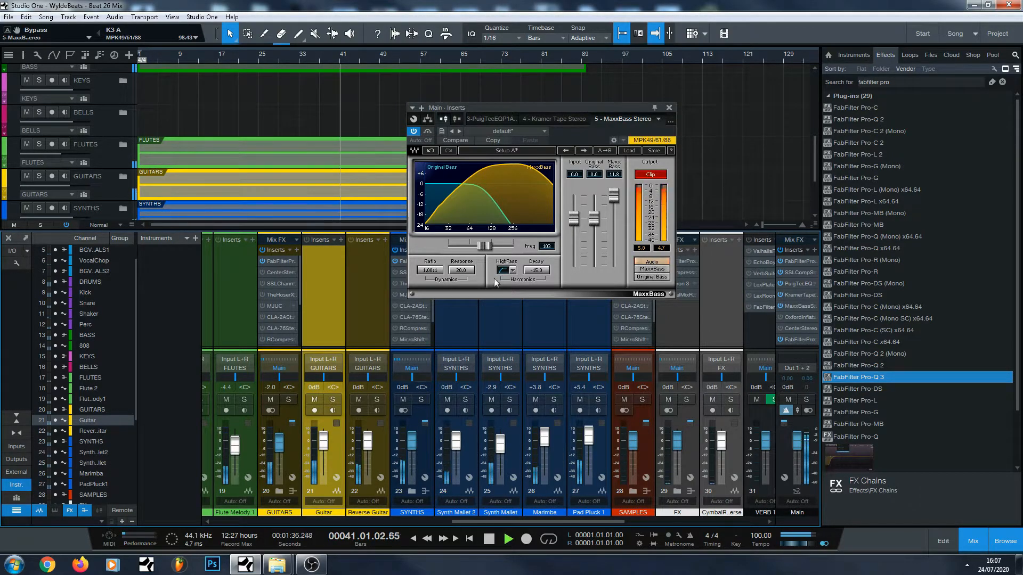
pyautogui.moveTo(476, 246); pyautogui.dragTo(465, 247)
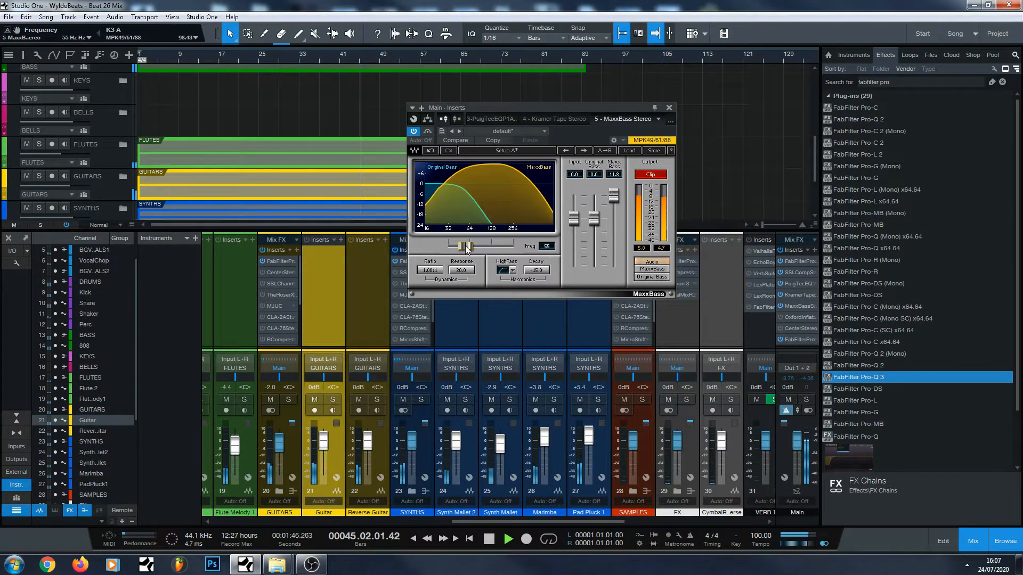
pyautogui.moveTo(467, 249)
pyautogui.mouseDown()
pyautogui.moveTo(493, 246)
pyautogui.moveTo(464, 245)
pyautogui.mouseUp()
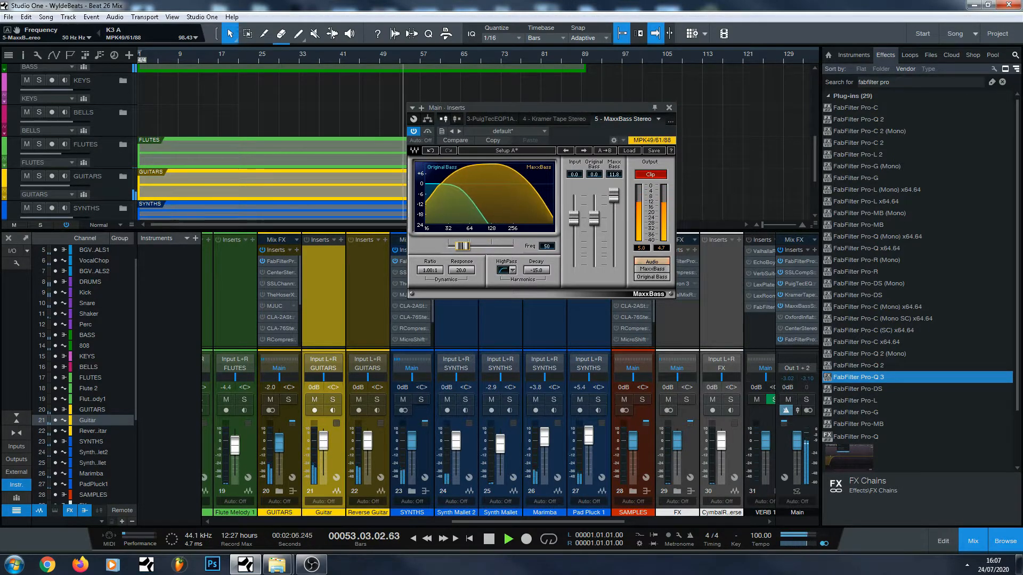
pyautogui.moveTo(464, 245); pyautogui.dragTo(484, 246)
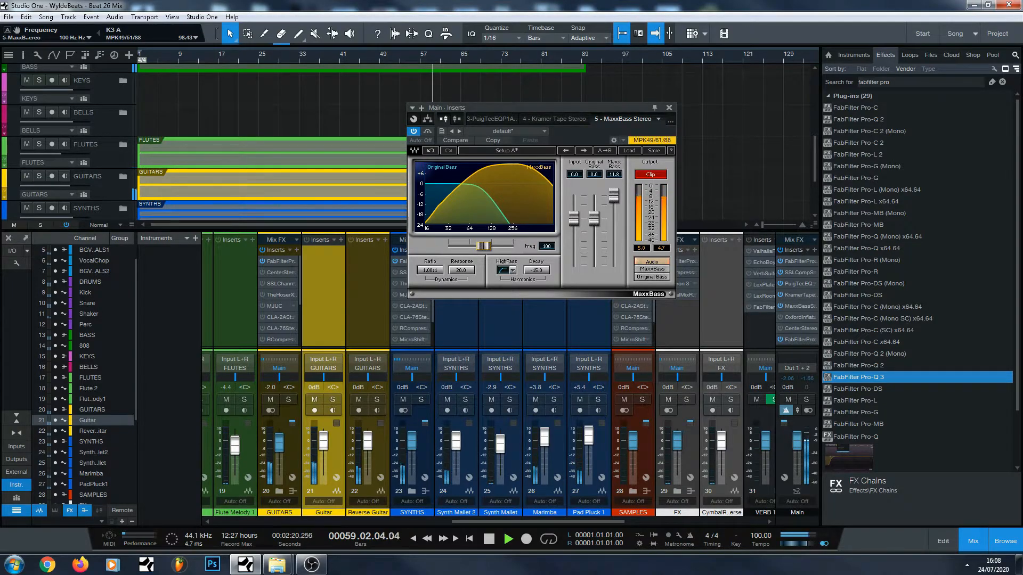
# Lower the MaxxBass harmonics level to -7.0 dB, reset its clip indicator, and restart playback from bar 41.
pyautogui.moveTo(613, 195); pyautogui.dragTo(614, 235)
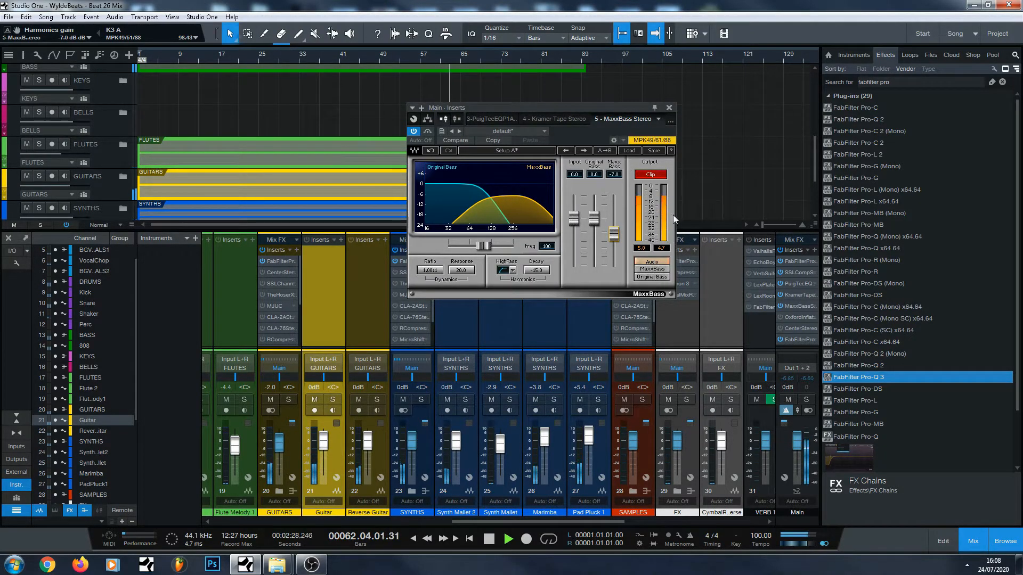
pyautogui.click(664, 174)
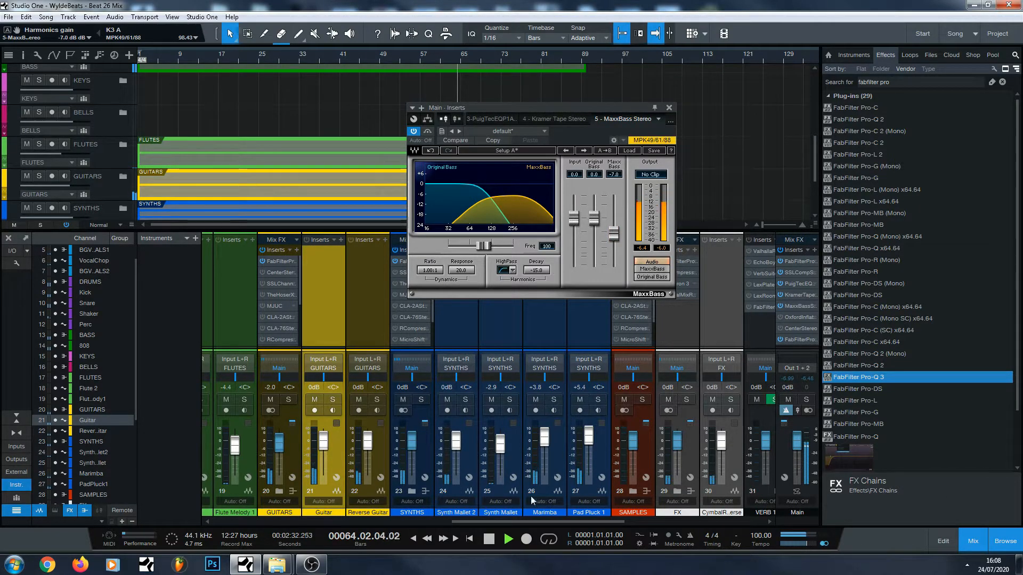
pyautogui.click(491, 539)
pyautogui.press('space')
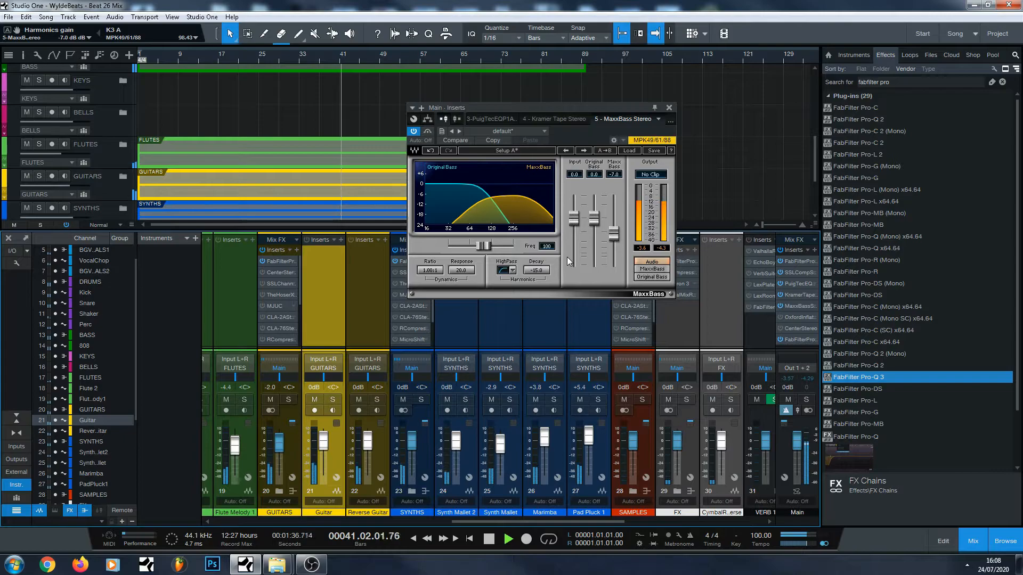
# Compare the mix with MaxxBass bypassed and active, and fine-tune its harmonics level to -7.5 dB.
pyautogui.click(427, 131)
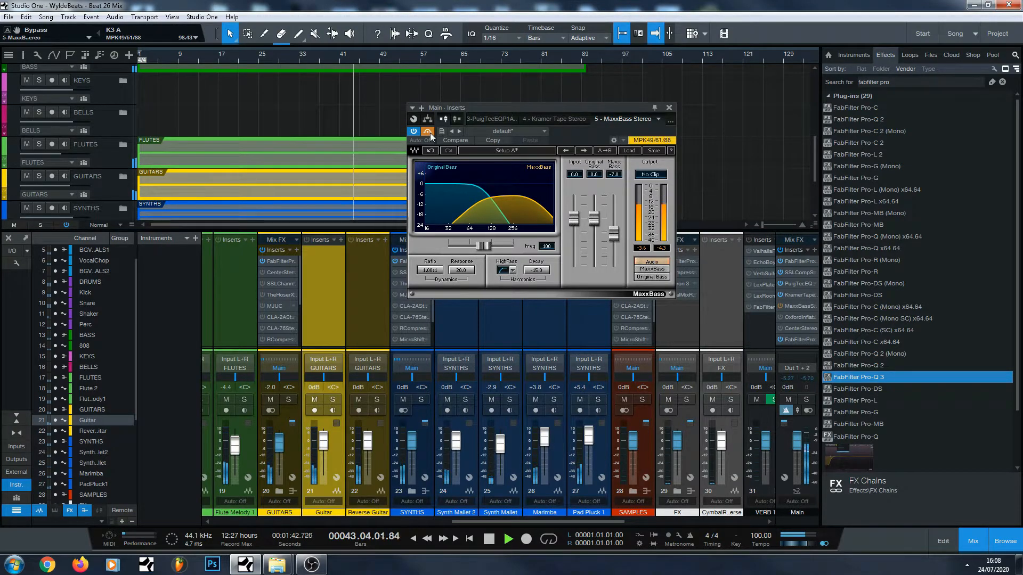
pyautogui.click(428, 132)
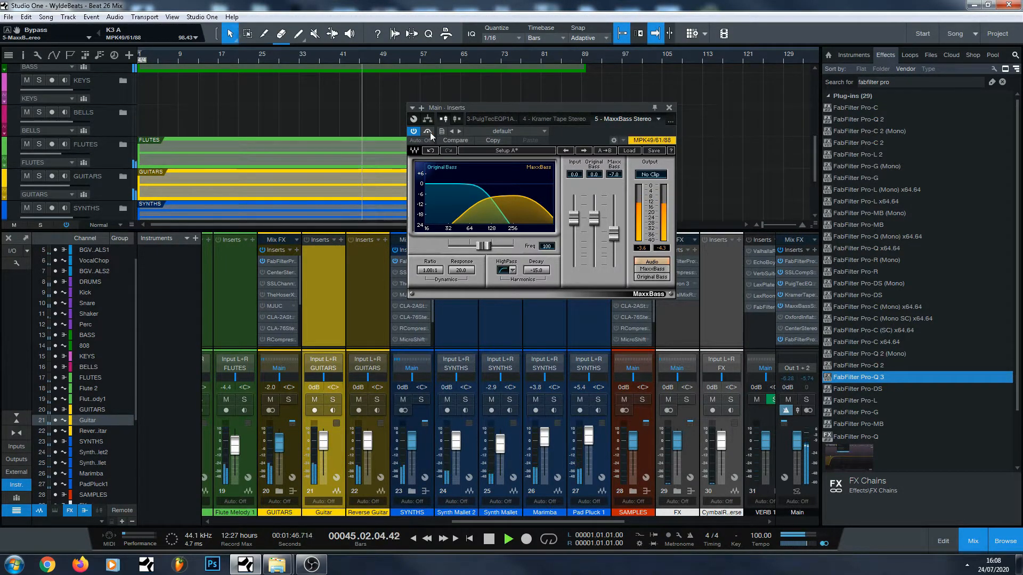
pyautogui.moveTo(616, 240); pyautogui.dragTo(616, 242)
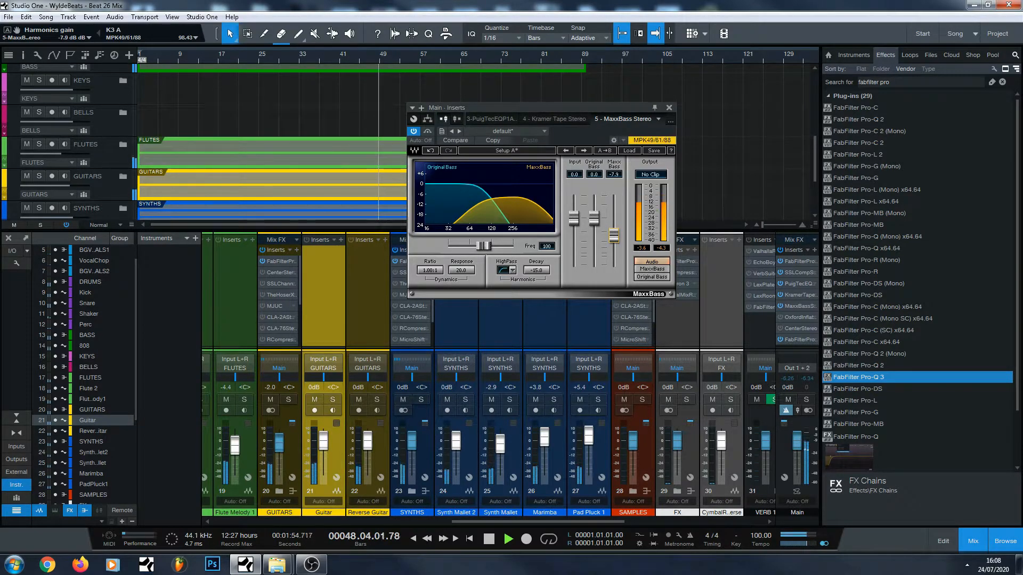
pyautogui.click(427, 132)
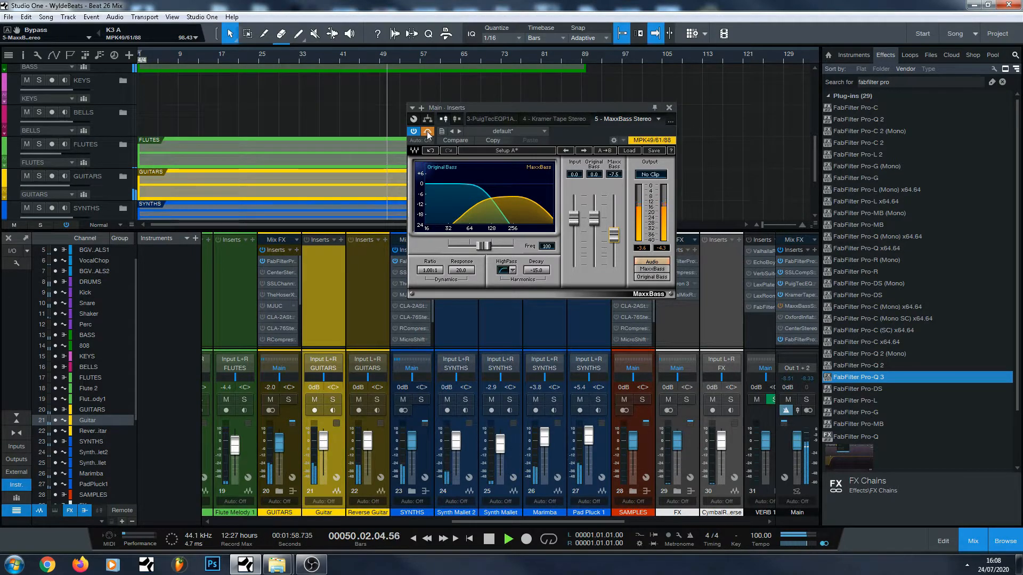
pyautogui.click(427, 131)
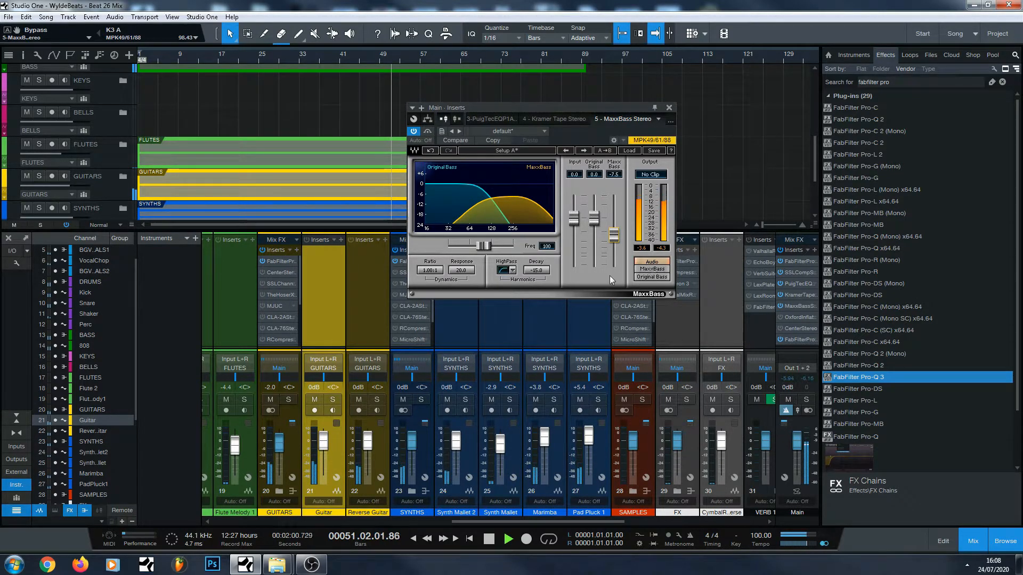
# Monitor only the MaxxBass signal during playback and check its harmonics level and frequency, keeping -7.5 dB and 100 Hz.
pyautogui.click(647, 270)
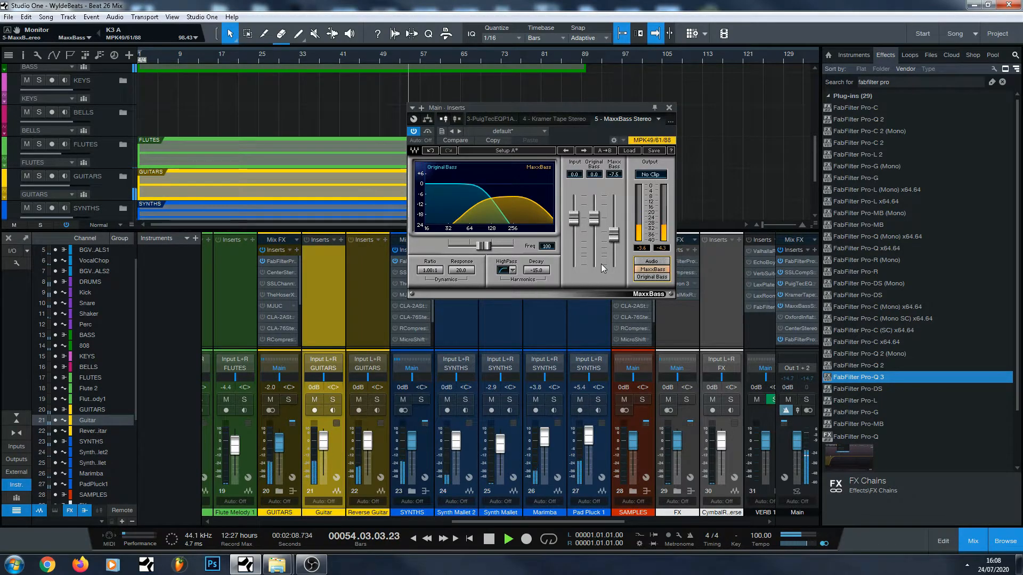
pyautogui.moveTo(614, 235)
pyautogui.mouseDown()
pyautogui.moveTo(613, 196)
pyautogui.moveTo(618, 236)
pyautogui.mouseUp()
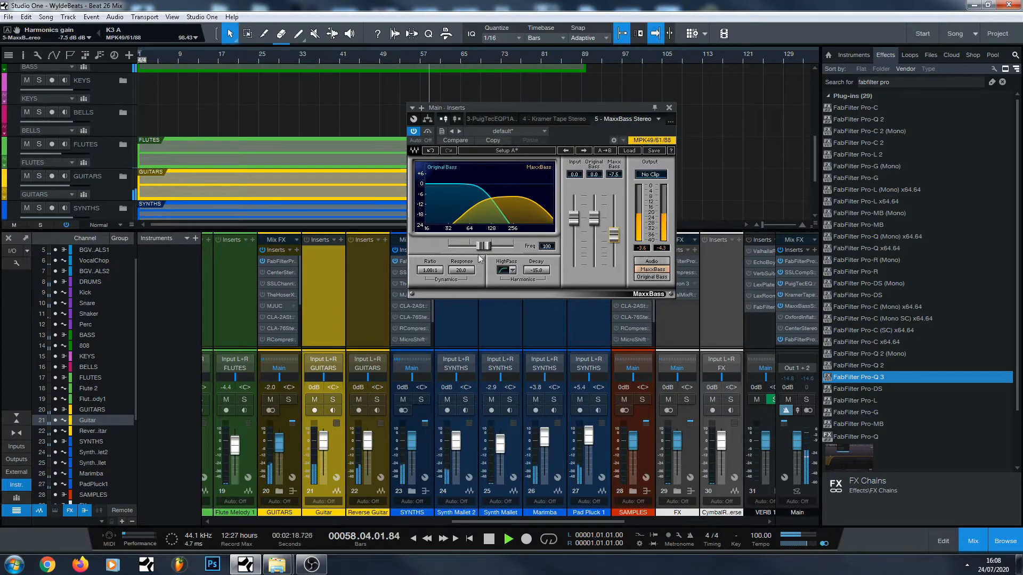
pyautogui.moveTo(483, 246)
pyautogui.mouseDown()
pyautogui.moveTo(470, 246)
pyautogui.moveTo(484, 245)
pyautogui.mouseUp()
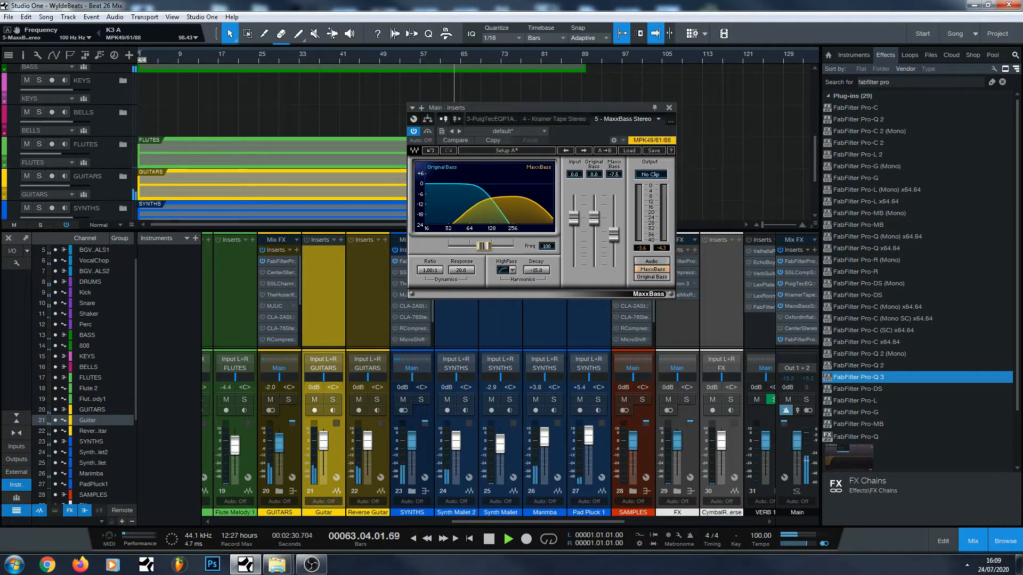
pyautogui.click(653, 270)
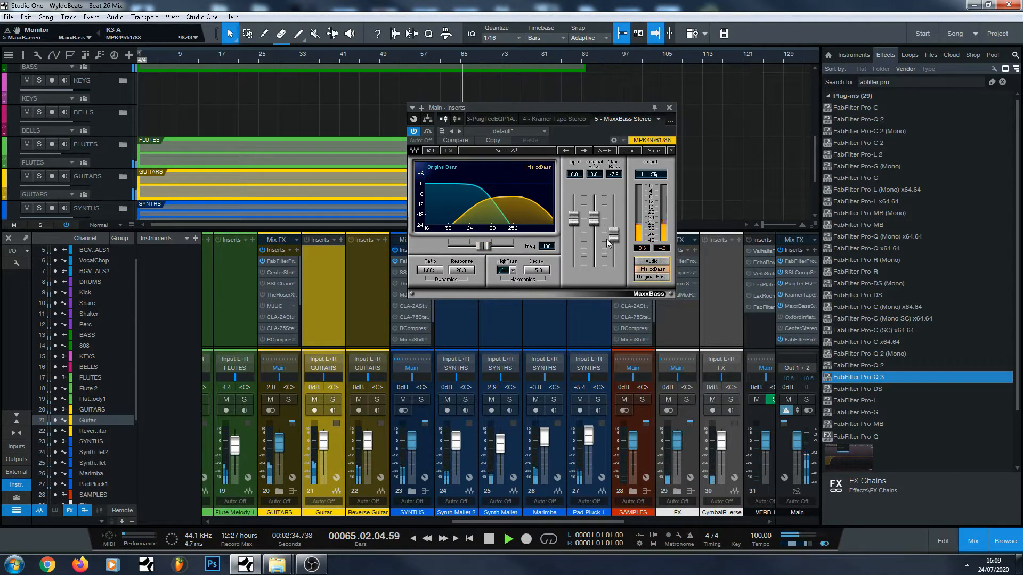
# Switch MaxxBass monitoring back to the full audio, compare it bypassed and active from bar 41, close it, and stop playback.
pyautogui.click(651, 261)
pyautogui.click(510, 539)
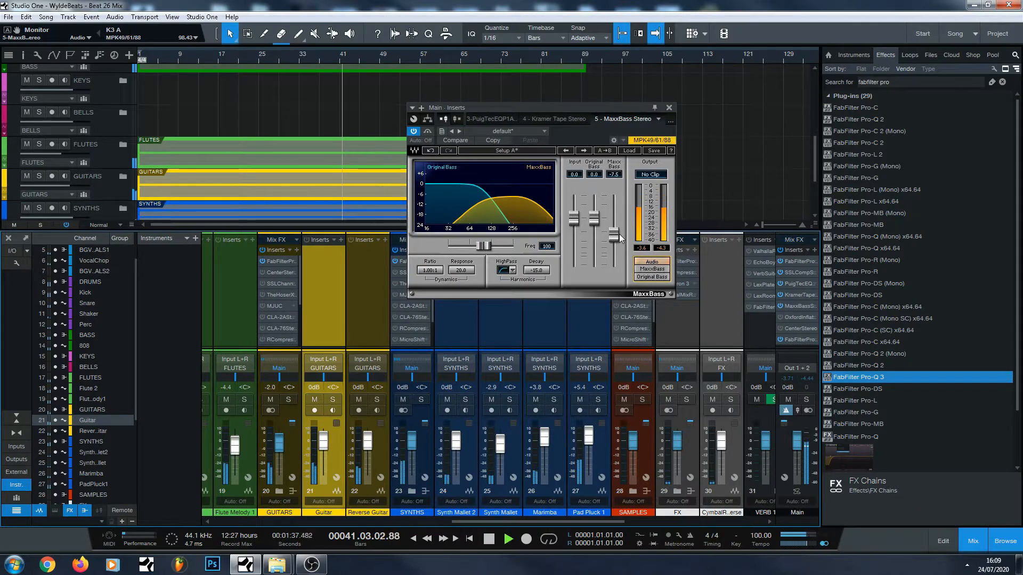
pyautogui.click(427, 132)
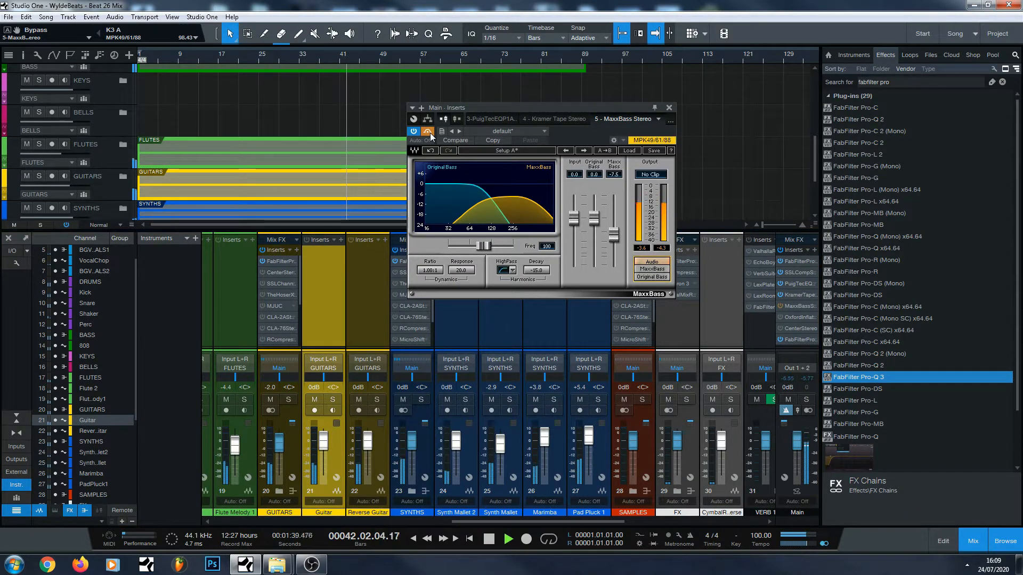
pyautogui.click(429, 134)
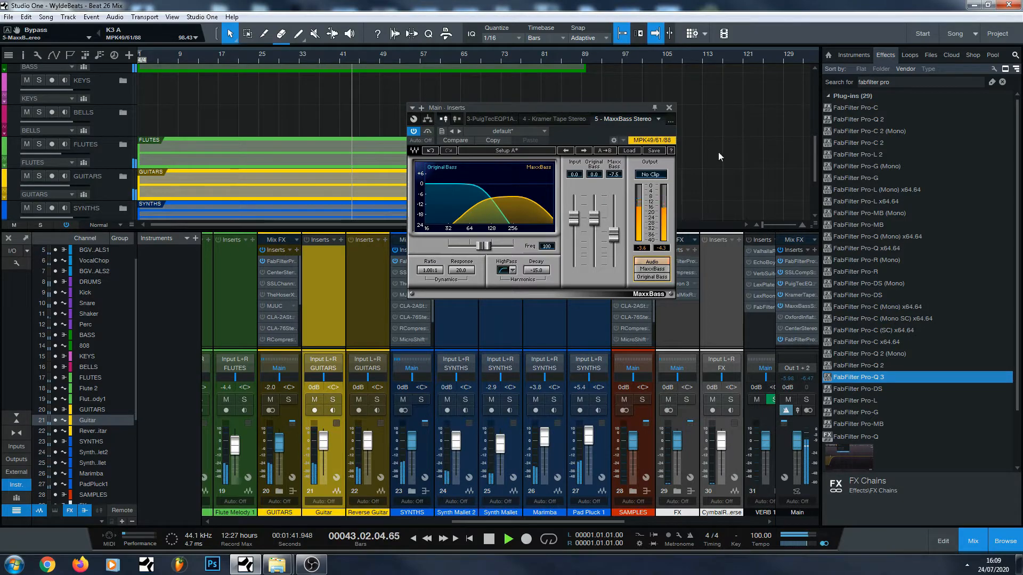
pyautogui.click(670, 107)
pyautogui.press('space')
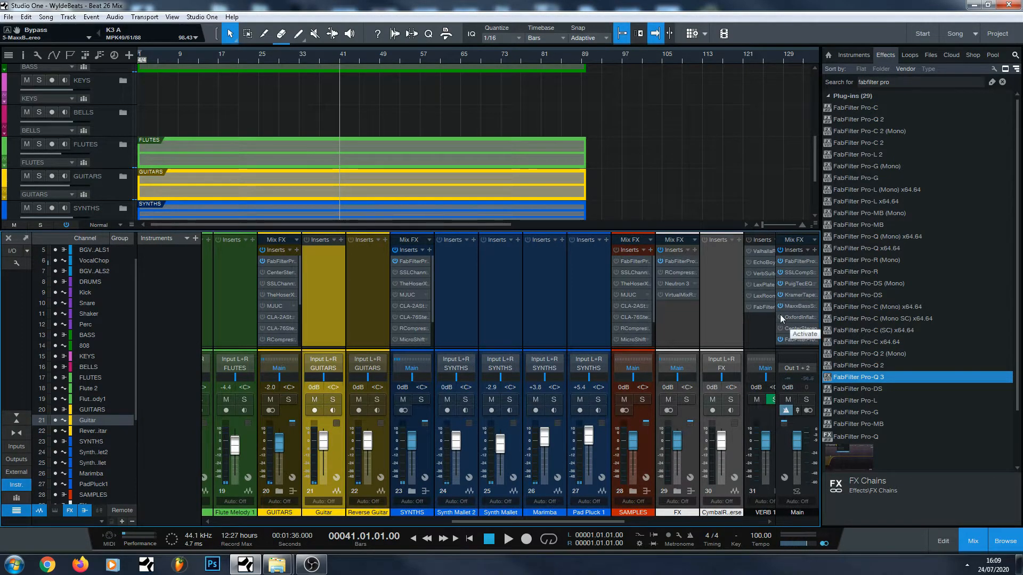
# Activate and open the Oxford Inflator on the Main channel, enable Band Split, disable Clip 0 dBr, and enlarge its window.
pyautogui.click(782, 318)
pyautogui.click(807, 317)
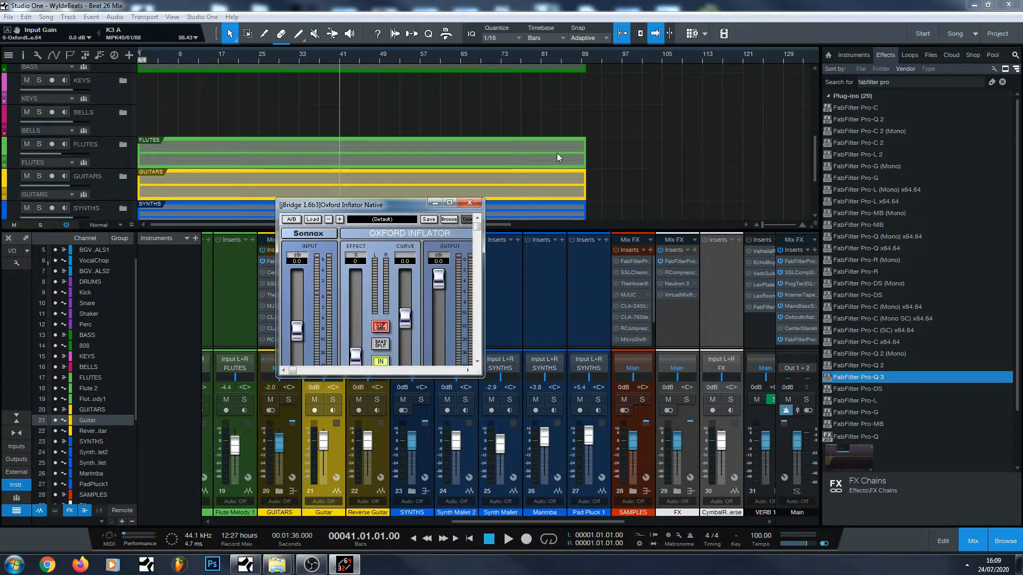
pyautogui.click(380, 343)
pyautogui.click(381, 326)
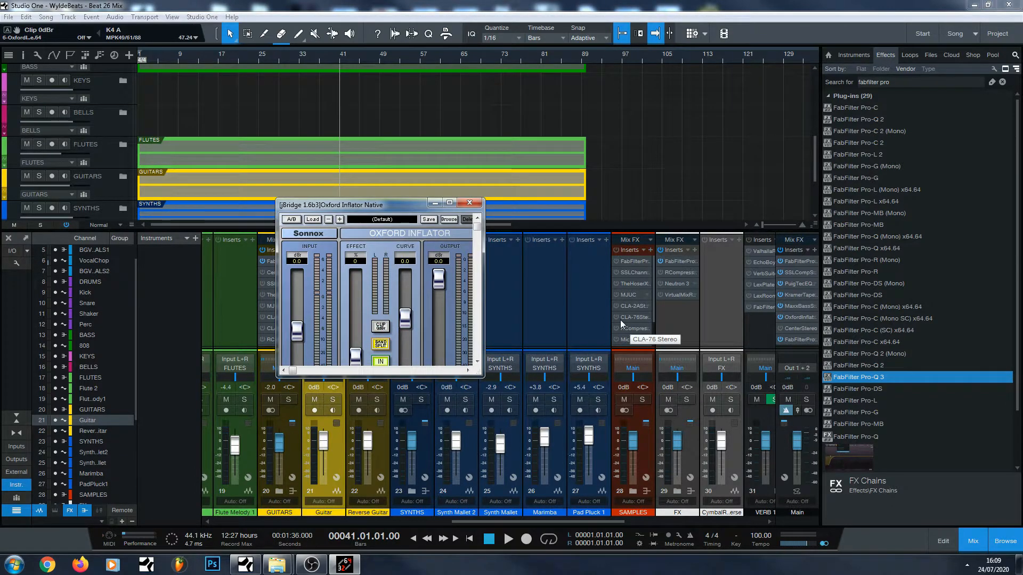
pyautogui.moveTo(373, 204); pyautogui.dragTo(342, 151)
pyautogui.moveTo(338, 323); pyautogui.dragTo(337, 370)
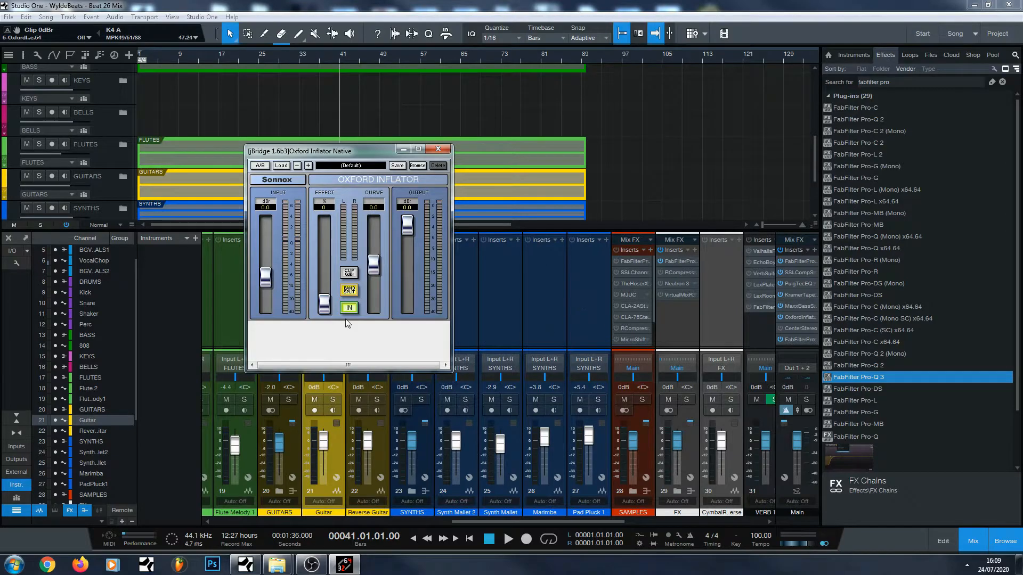
# Play the mix from bar 41, try the Oxford Inflator's effect at 100%, and stop playback.
pyautogui.click(507, 542)
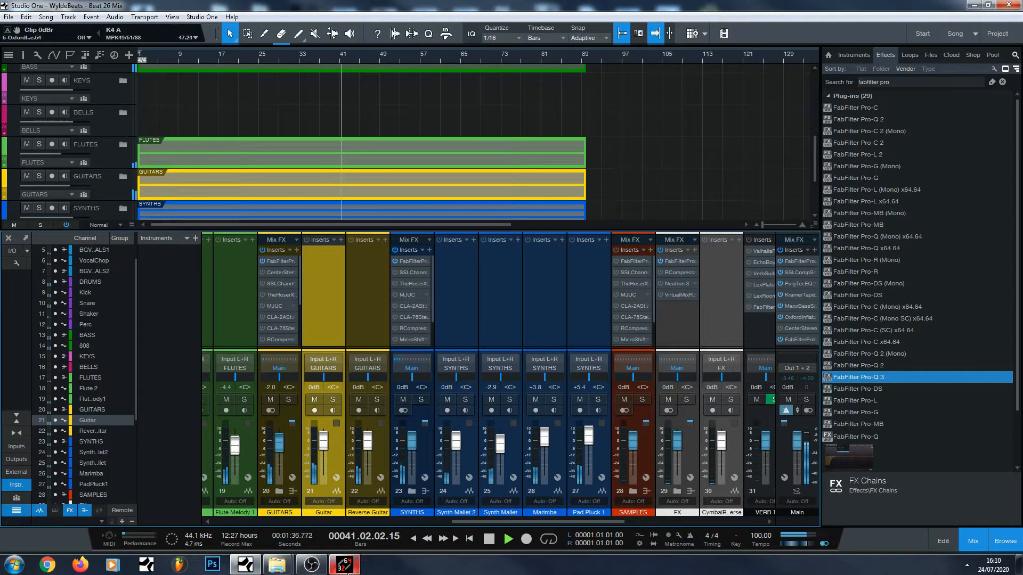
pyautogui.moveTo(324, 304); pyautogui.dragTo(323, 226)
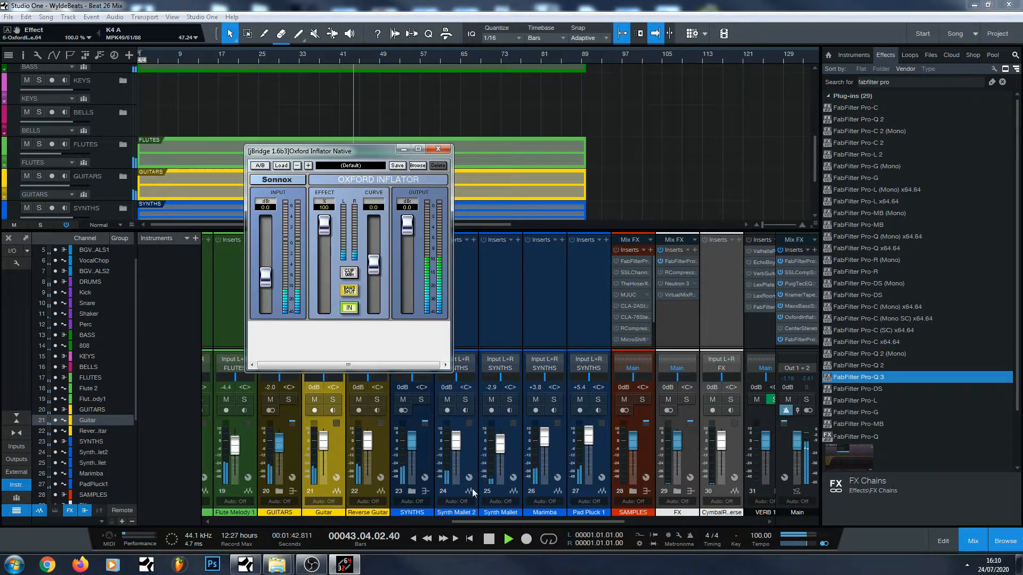
pyautogui.click(488, 542)
pyautogui.click(489, 544)
pyautogui.click(349, 565)
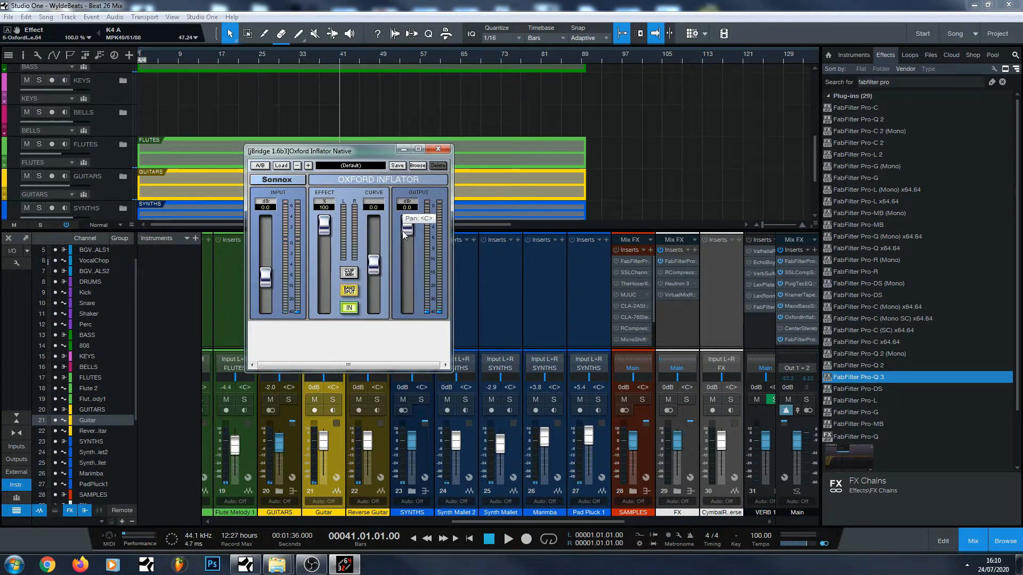
# Replay the mix, set the Oxford Inflator's effect to about 56.8%, and lower its output to about -0.65 dB.
pyautogui.click(507, 539)
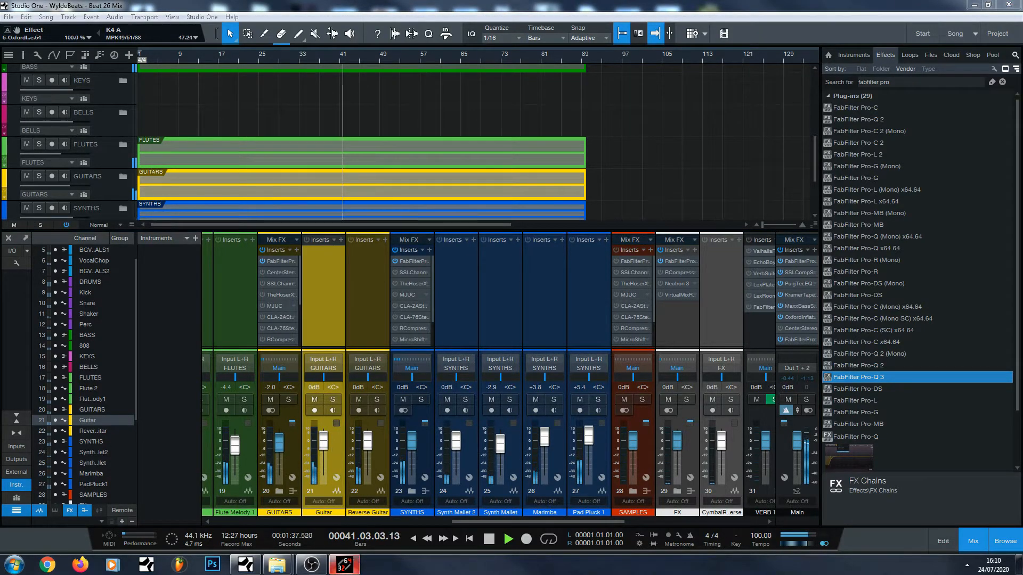
pyautogui.click(344, 565)
pyautogui.moveTo(324, 220); pyautogui.dragTo(355, 264)
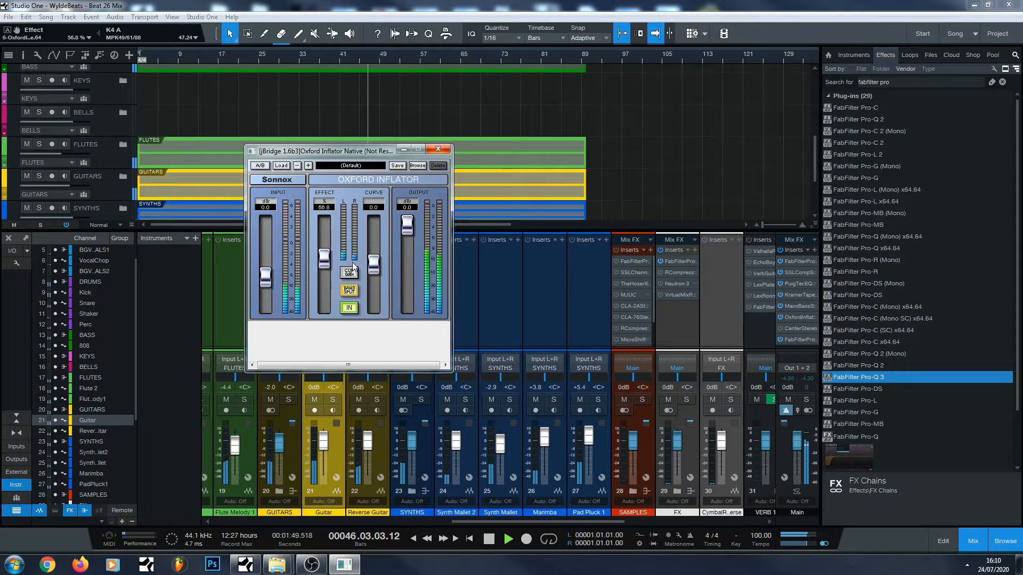
pyautogui.moveTo(322, 264); pyautogui.dragTo(322, 265)
pyautogui.moveTo(407, 226); pyautogui.dragTo(407, 227)
pyautogui.click(493, 541)
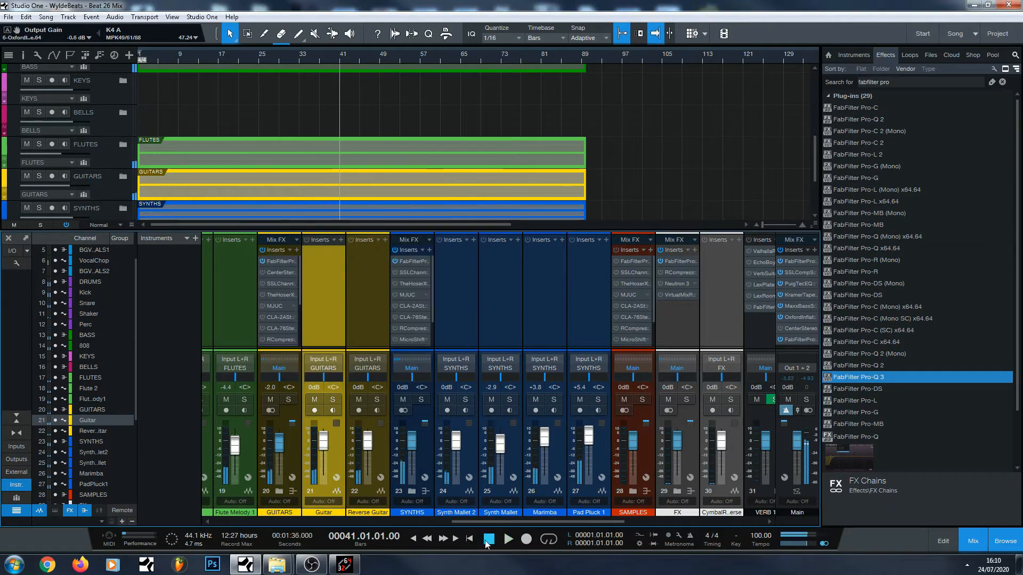
# Lower the Oxford Inflator's output to about -1.22 dB and replay the mix from bar 41.
pyautogui.click(344, 564)
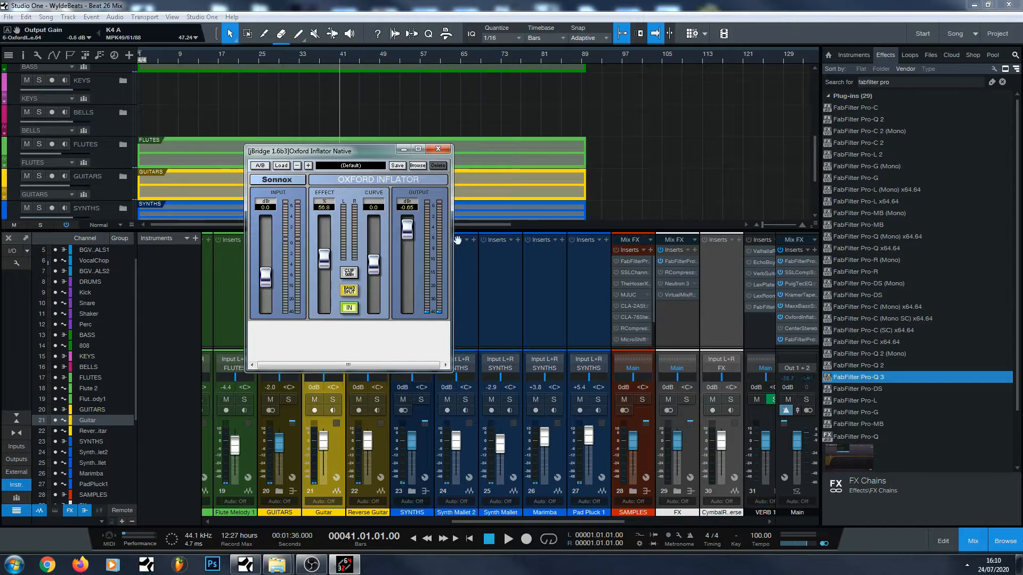
pyautogui.moveTo(413, 236); pyautogui.dragTo(411, 239)
pyautogui.click(508, 539)
pyautogui.click(344, 565)
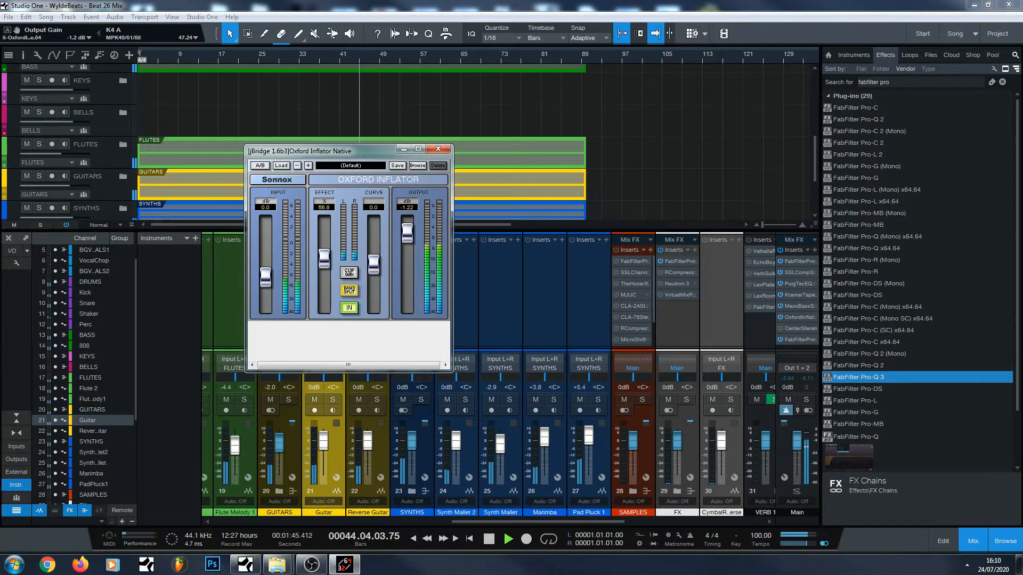
# Compare the mix with the Oxford Inflator bypassed and active from bar 41, leaving it active, and stop playback.
pyautogui.click(780, 318)
pyautogui.click(779, 317)
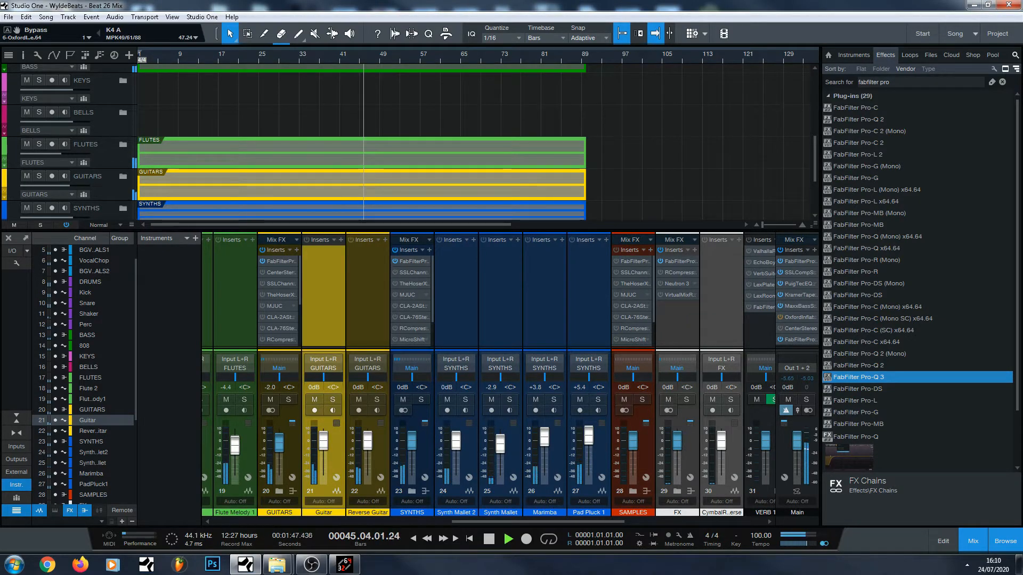
pyautogui.press('space')
pyautogui.click(779, 318)
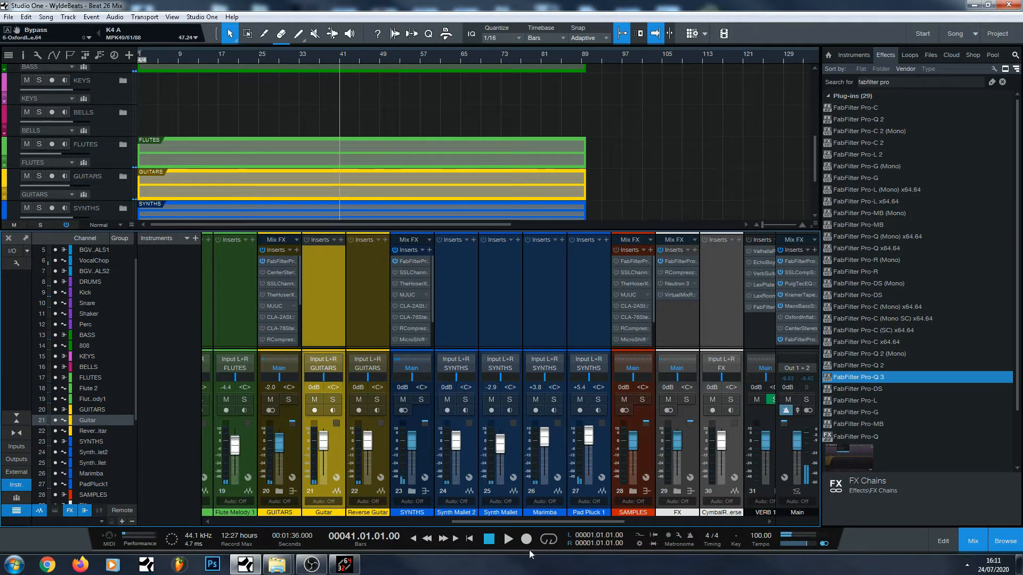
pyautogui.click(509, 542)
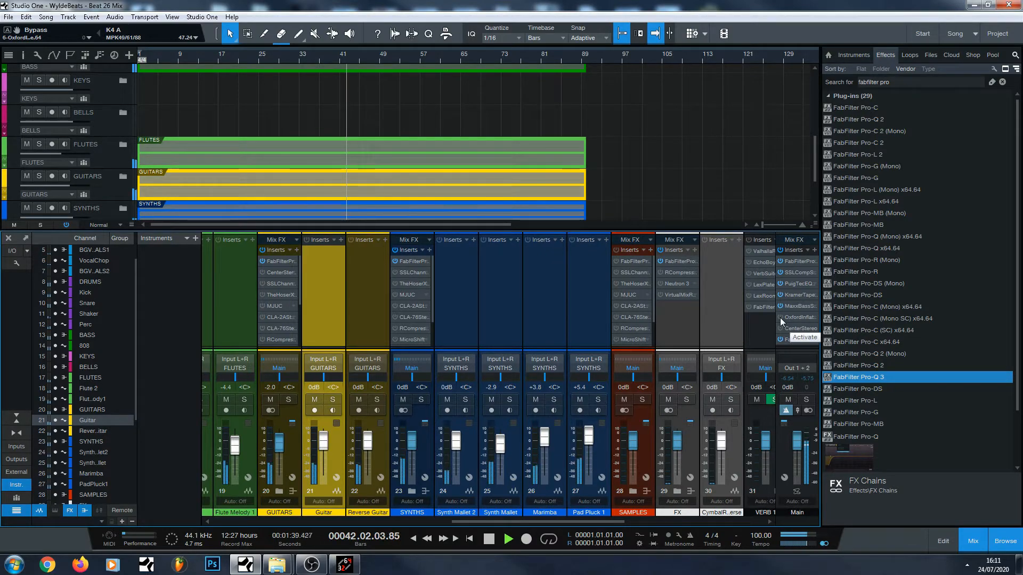
pyautogui.click(780, 317)
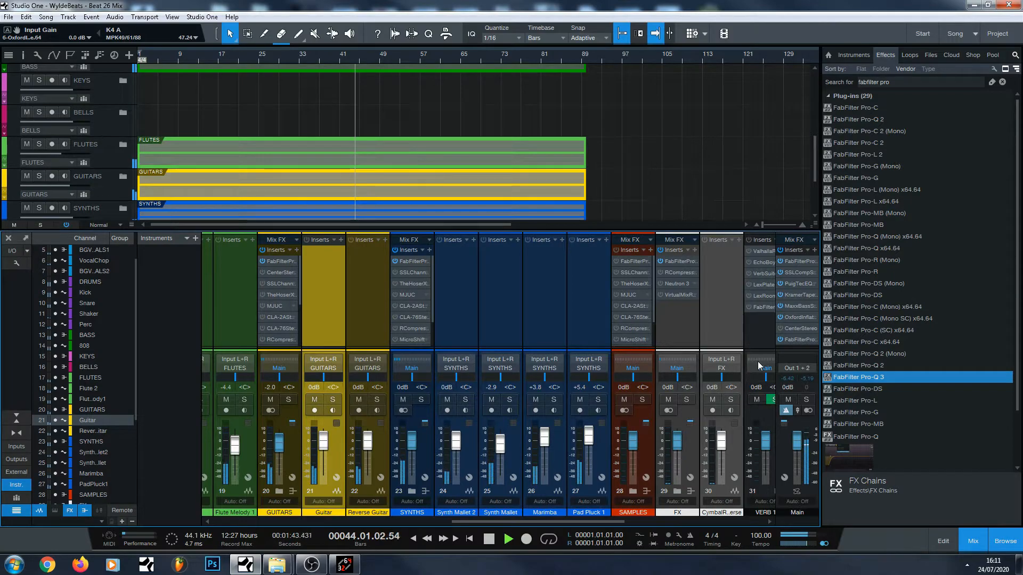
pyautogui.click(489, 540)
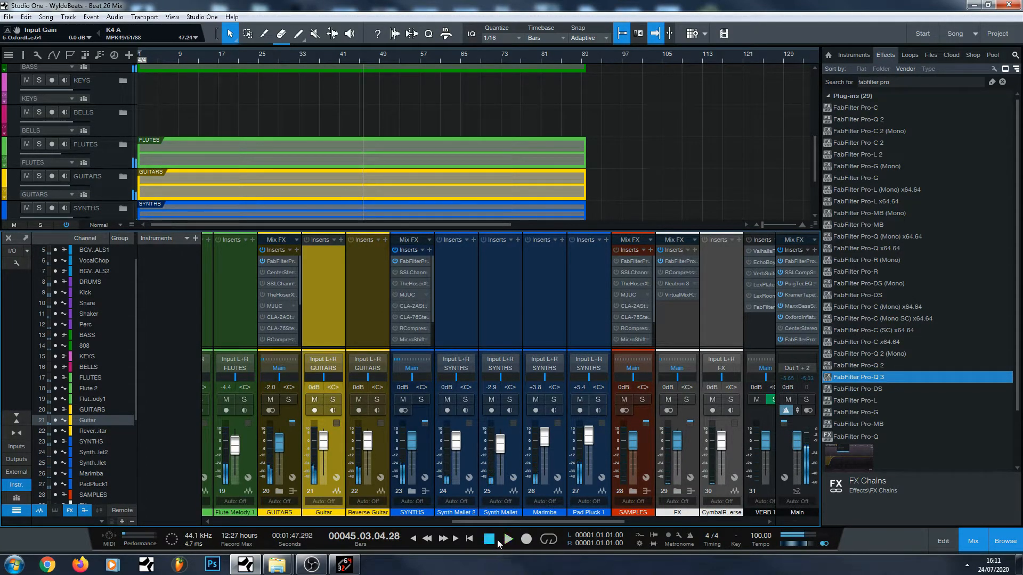
# Open the Center plug-in on the Main channel, try its Sides level at 2.0, and return it to 0.0.
pyautogui.click(798, 329)
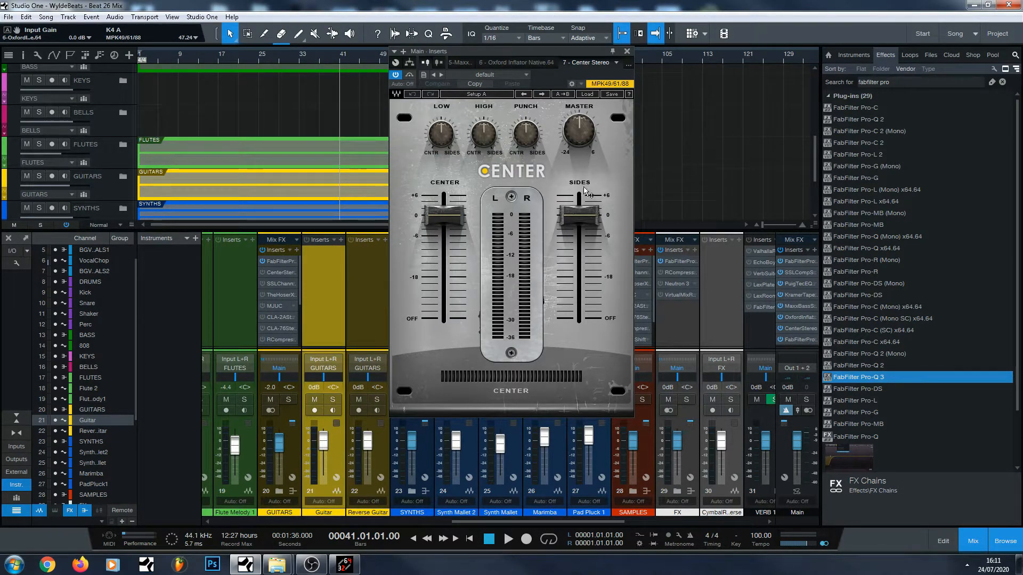
pyautogui.moveTo(575, 215)
pyautogui.moveTo(574, 213); pyautogui.dragTo(574, 205)
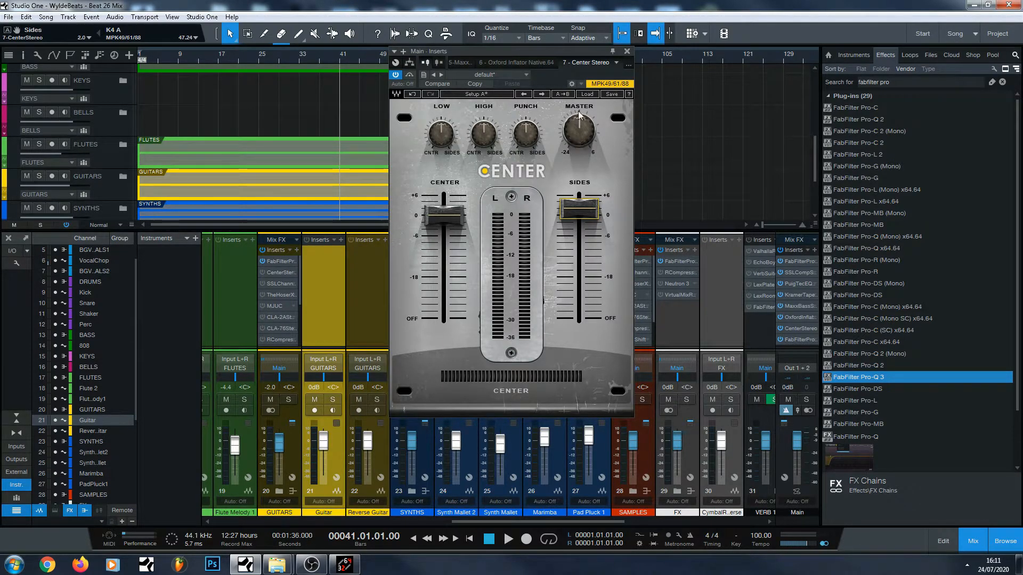
pyautogui.moveTo(588, 217); pyautogui.dragTo(588, 225)
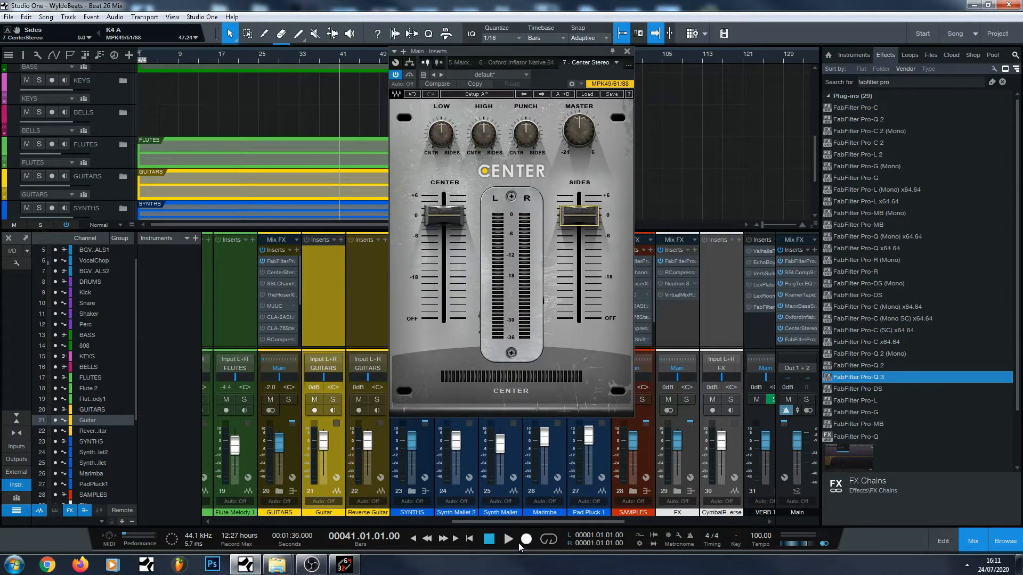
# Play the mix from bar 41 and try Center's Sides level at 6.0 and 2.5.
pyautogui.click(508, 539)
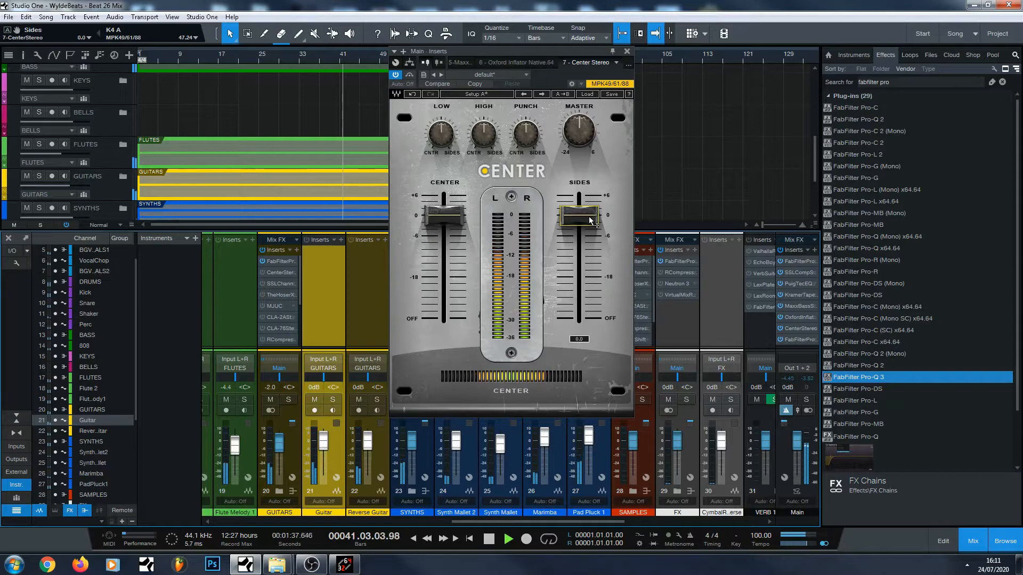
pyautogui.moveTo(590, 221); pyautogui.dragTo(592, 211)
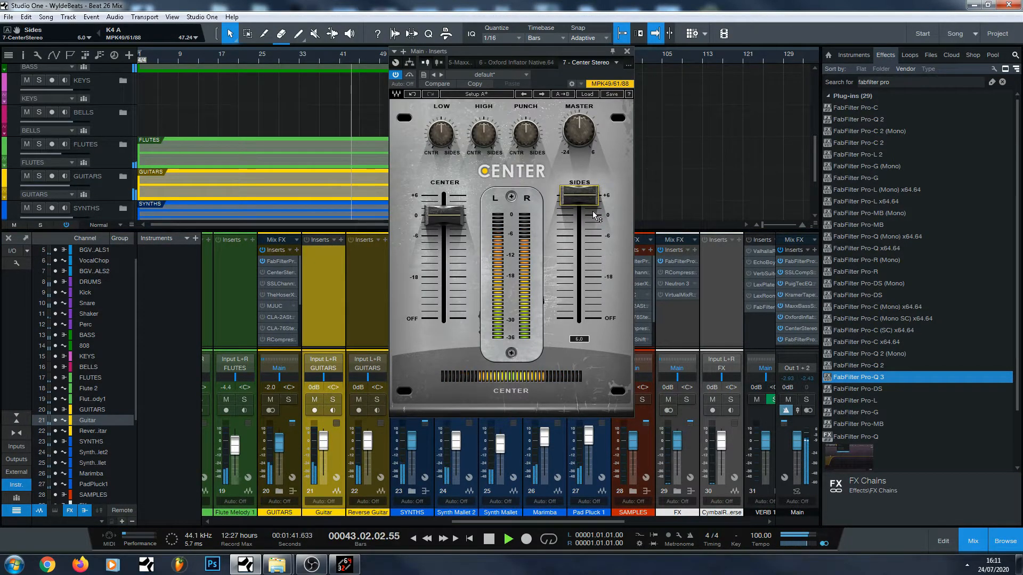
pyautogui.click(489, 541)
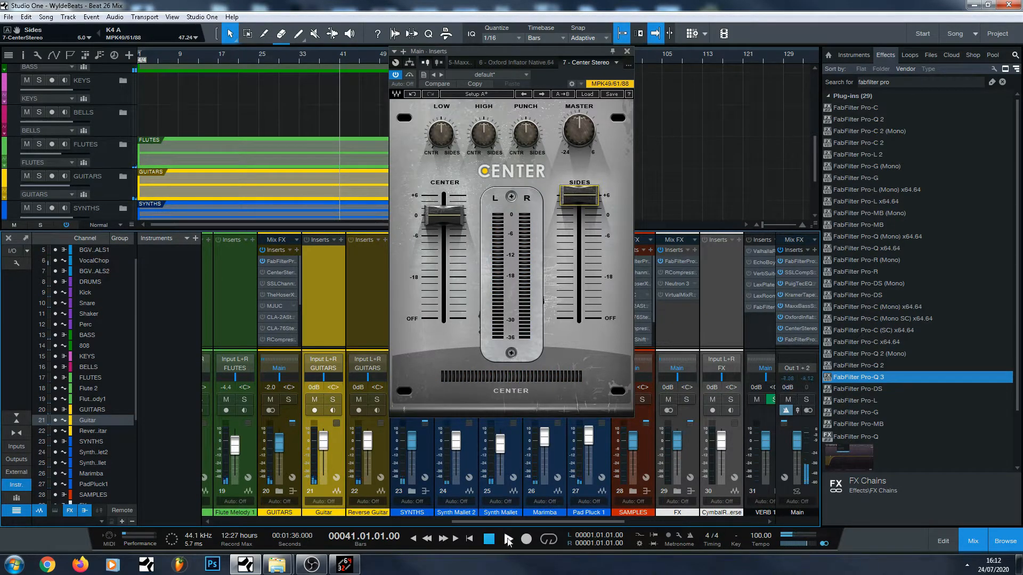
pyautogui.click(509, 540)
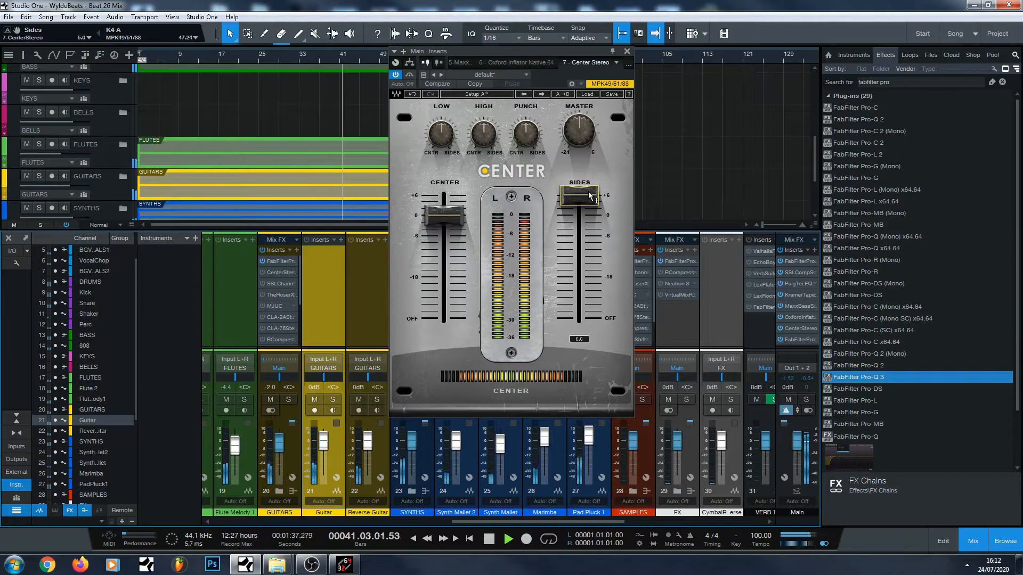
pyautogui.moveTo(591, 195); pyautogui.dragTo(590, 207)
pyautogui.click(490, 539)
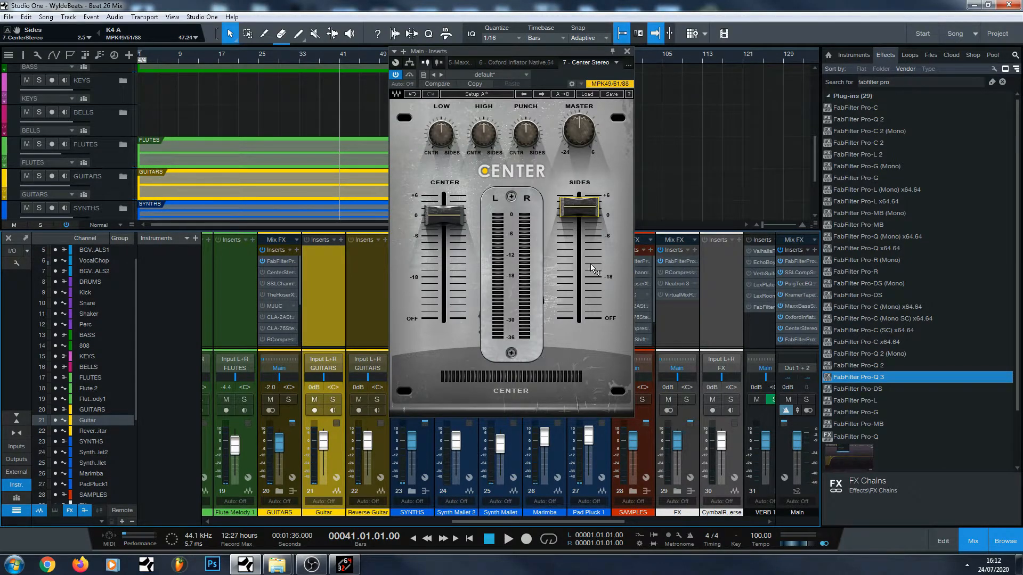
# Replay the mix with Center's Sides level at 0.0, raise it to 2.4, and close the plug-in.
pyautogui.moveTo(589, 214); pyautogui.dragTo(590, 223)
pyautogui.press('space')
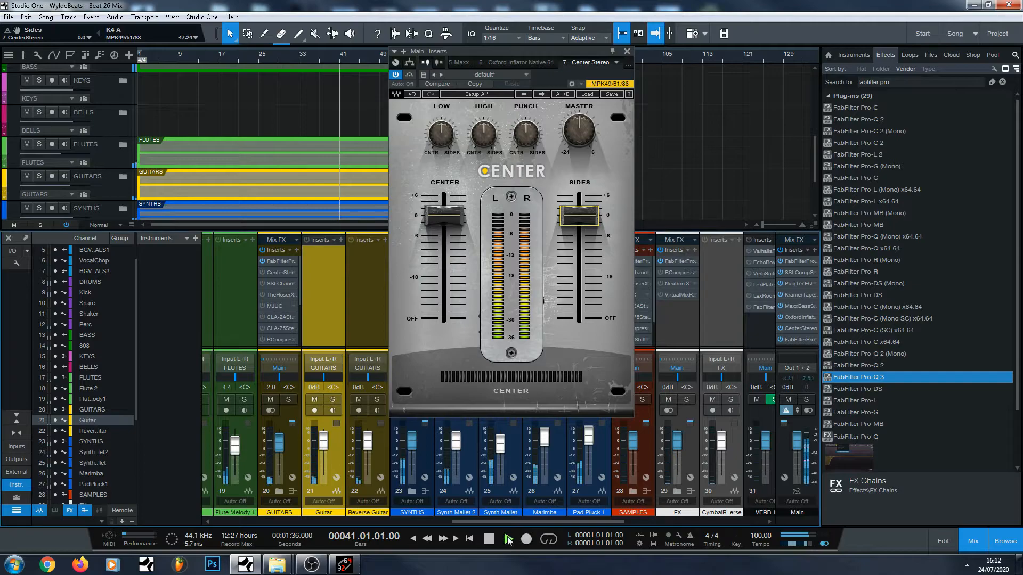
pyautogui.click(588, 224)
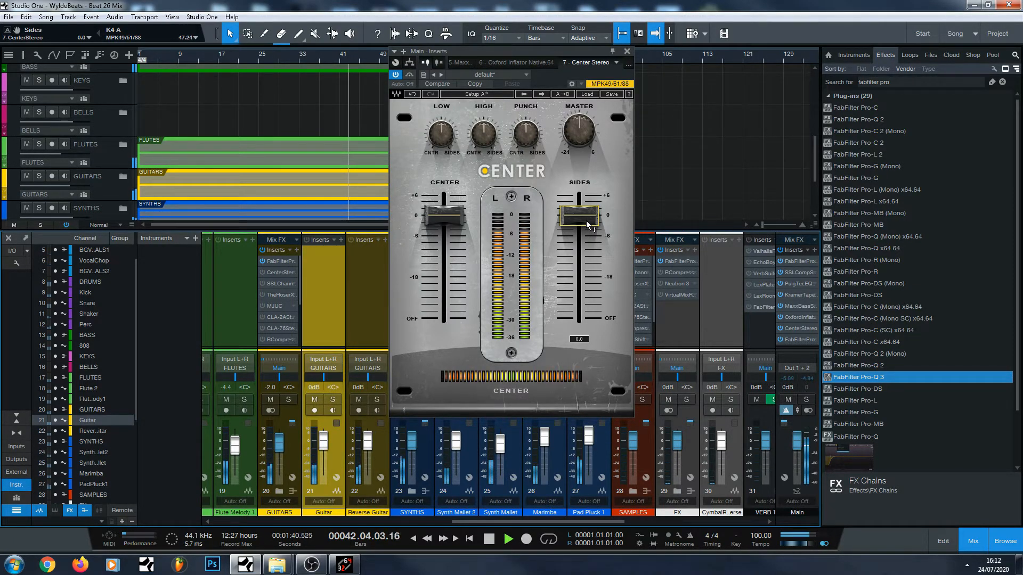
pyautogui.moveTo(589, 224); pyautogui.dragTo(588, 215)
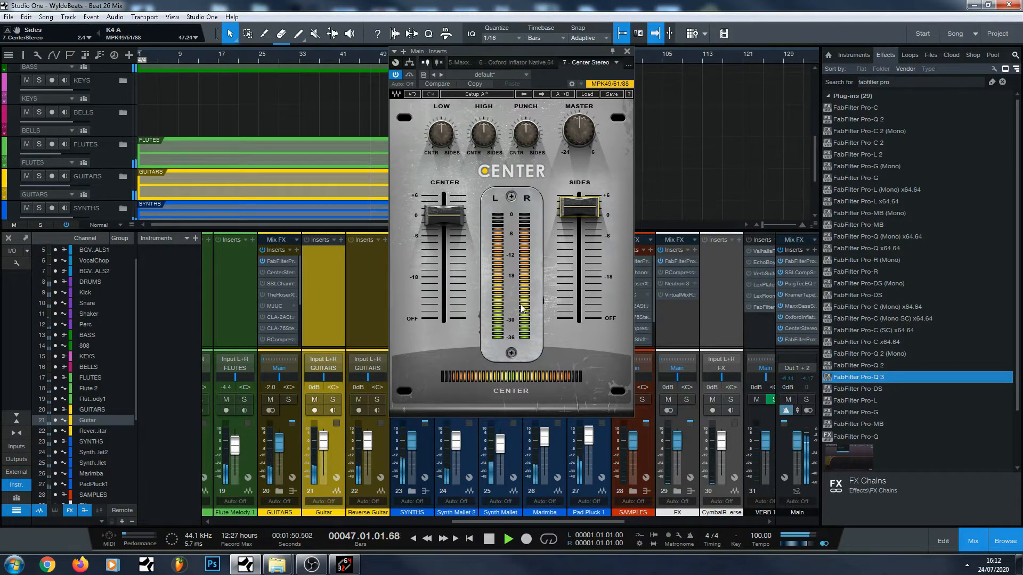
pyautogui.click(627, 51)
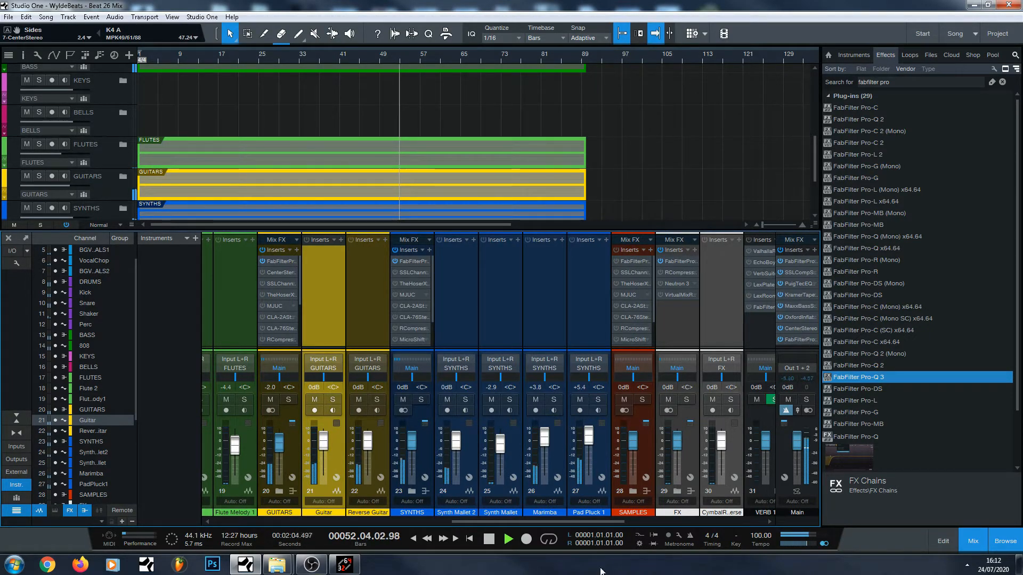
# Stop playback and inspect the FabFilter Pro-Q 3 on the Main channel, closing it after the check.
pyautogui.click(483, 540)
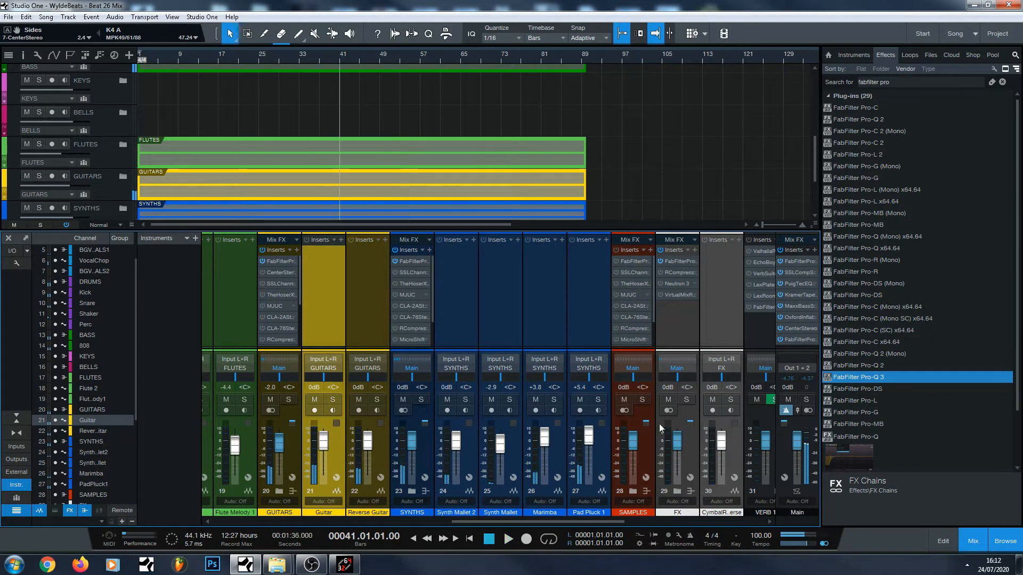
pyautogui.click(797, 340)
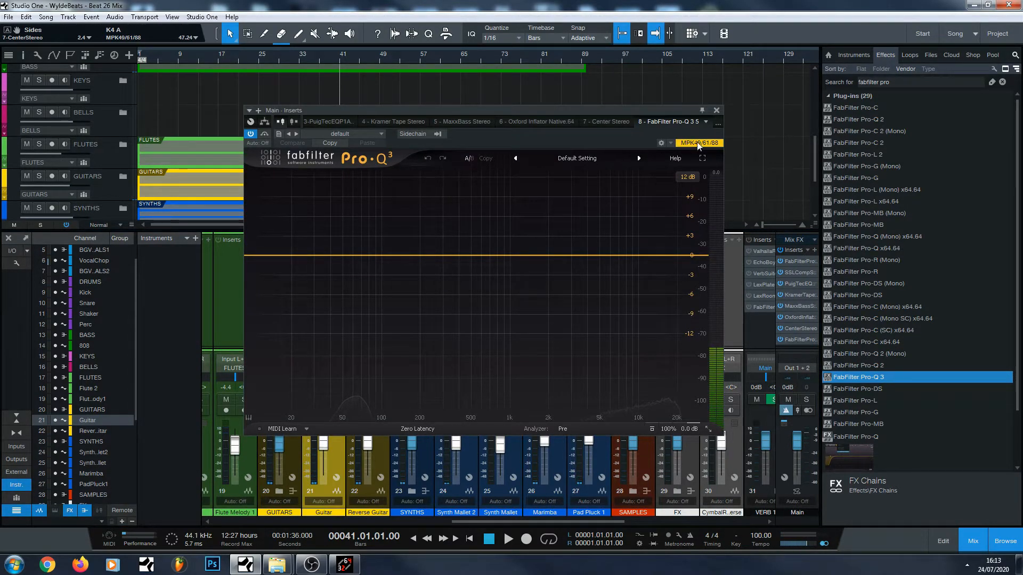
pyautogui.click(716, 111)
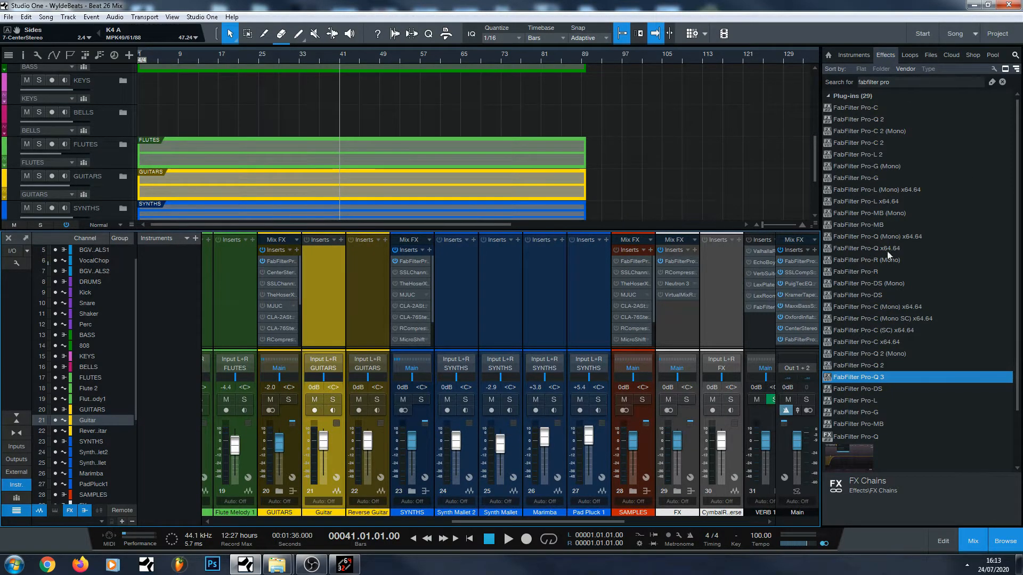
# Insert FabFilter Pro-L 2 on the Main channel ahead of the final Pro-Q 3, and audition the mix from bar 41.
pyautogui.moveTo(873, 154); pyautogui.dragTo(798, 339)
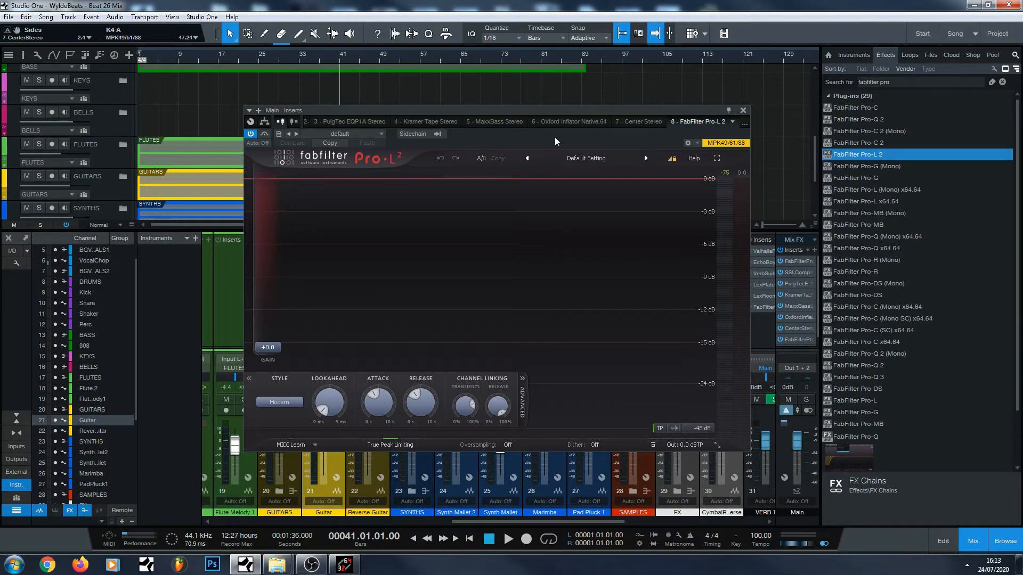
pyautogui.click(742, 109)
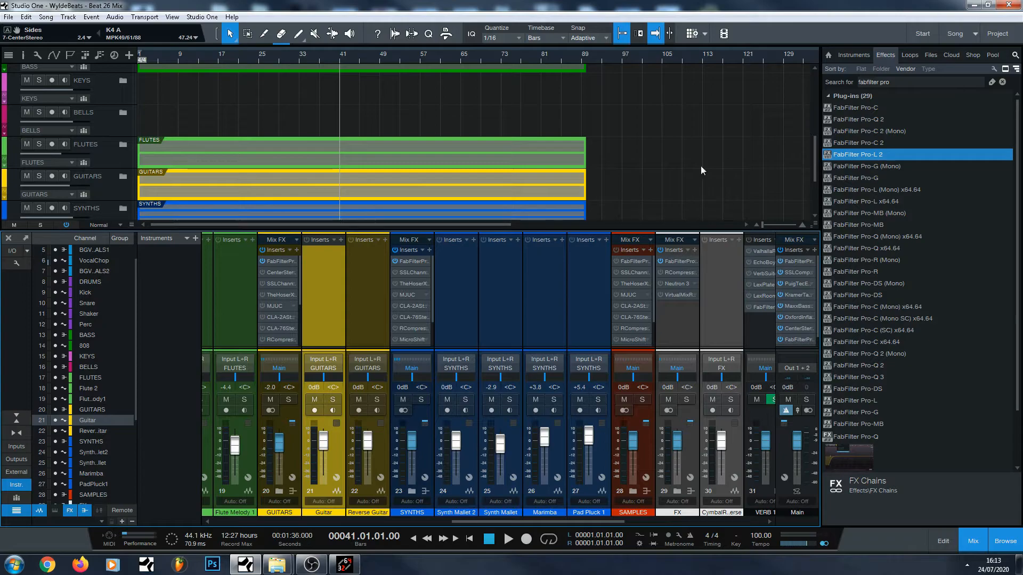
pyautogui.scroll(-2, 703, 160)
pyautogui.moveTo(798, 262); pyautogui.dragTo(793, 343)
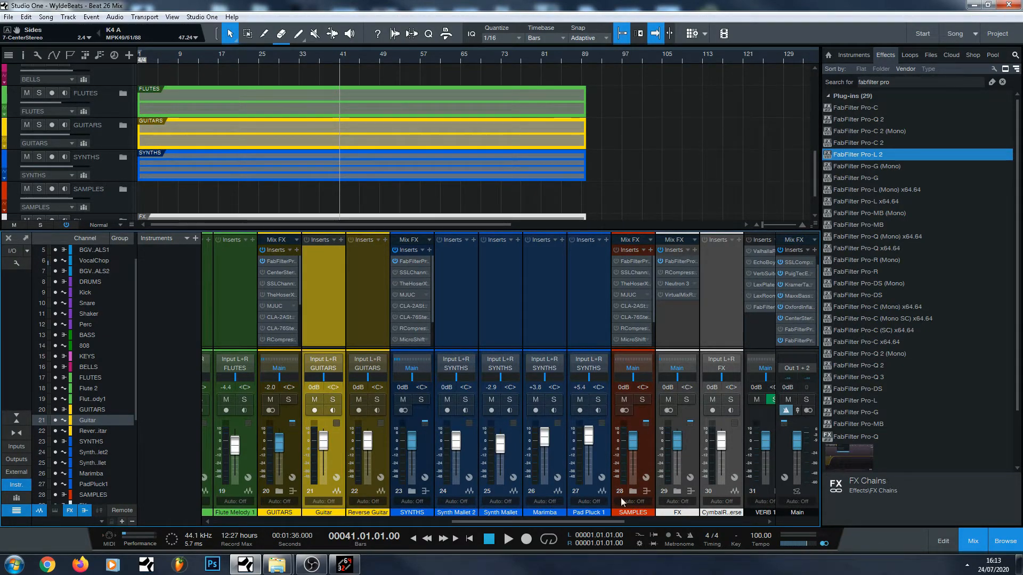
pyautogui.click(509, 541)
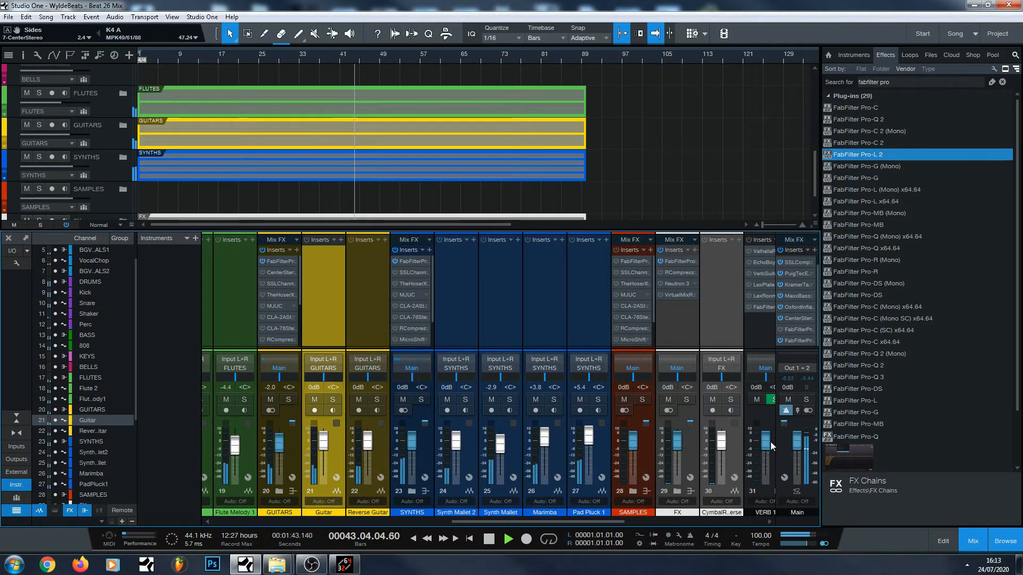
pyautogui.click(491, 540)
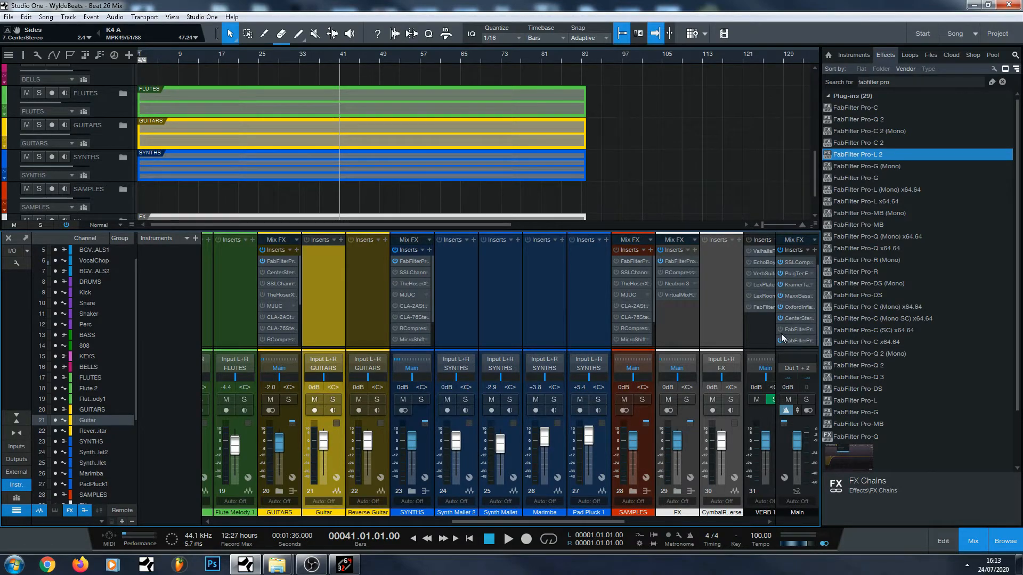
# Load the V1 preset "Hip Hop - Made for Beats Xtra Wide MdH" in Main's Pro-L 2 and set its output level to -0.1 dBTP.
pyautogui.click(797, 330)
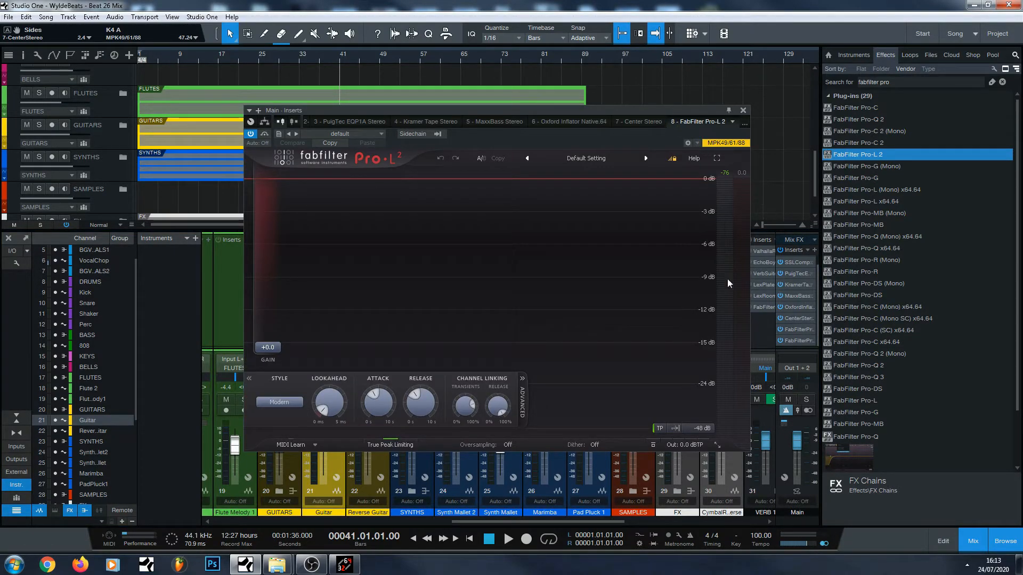
pyautogui.click(605, 162)
pyautogui.moveTo(606, 244)
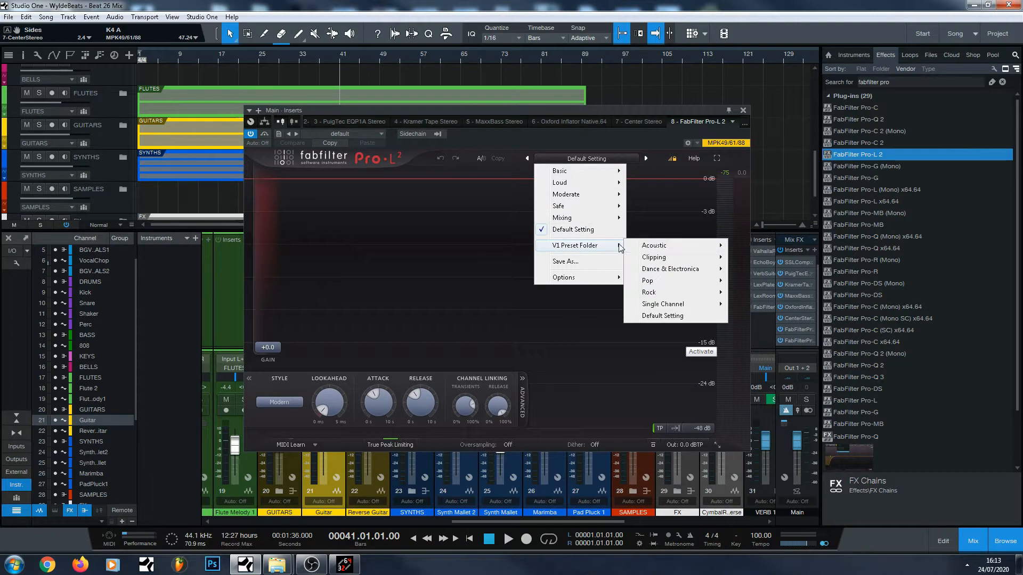
pyautogui.moveTo(692, 269)
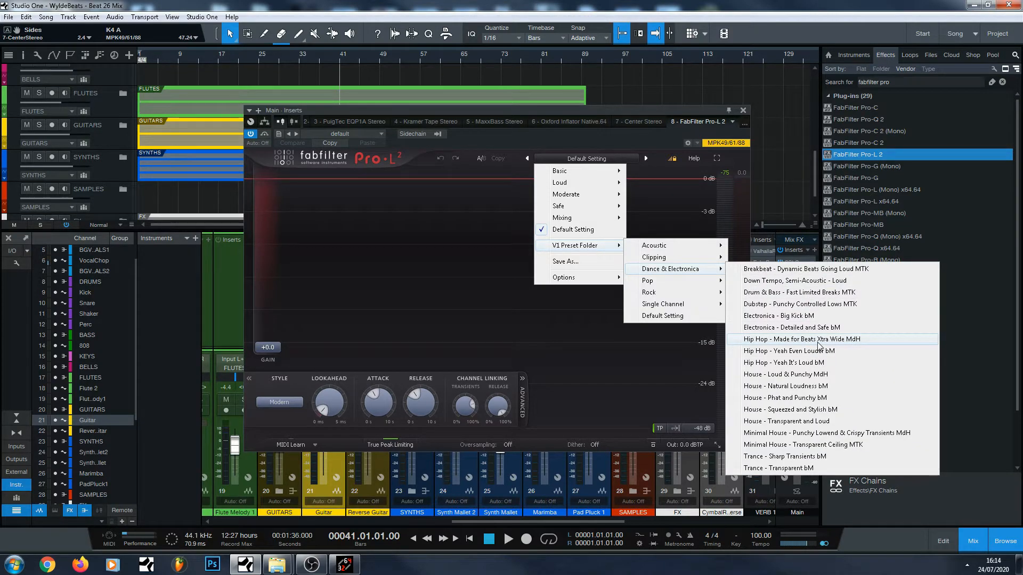
pyautogui.click(802, 339)
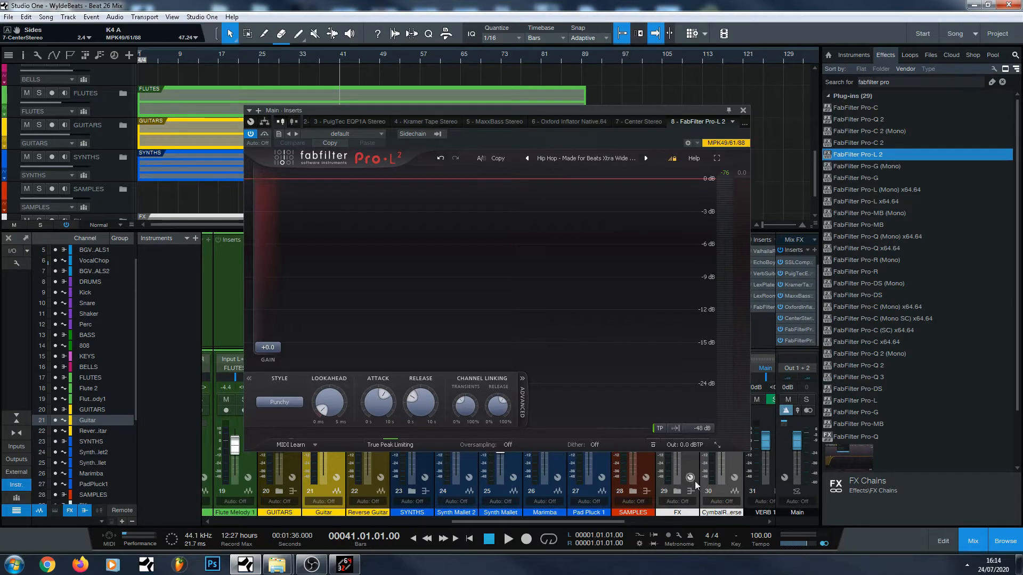
pyautogui.click(679, 418)
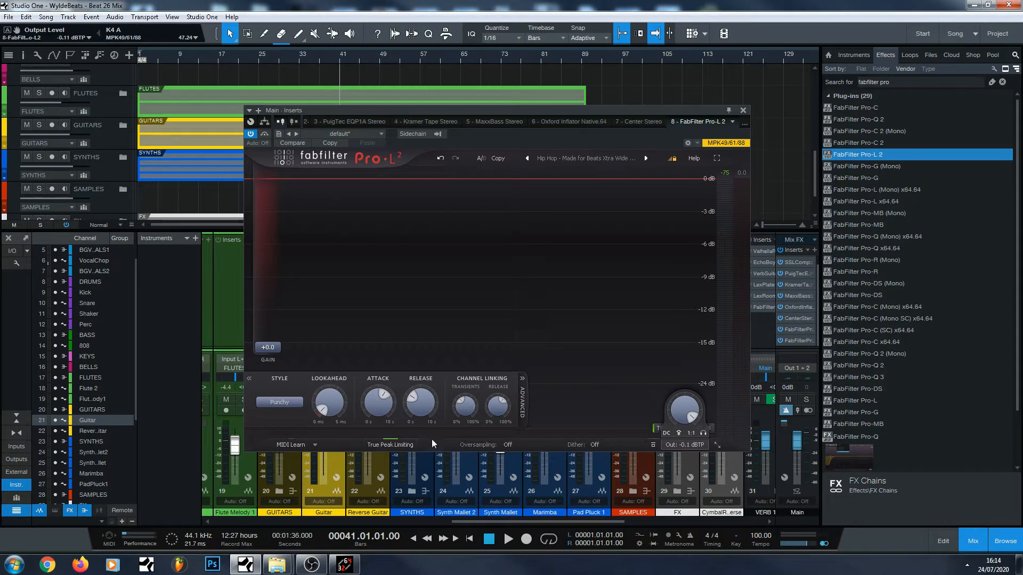
# Raise the Pro-L 2 gain to about +8.5 dB while the mix plays, and stop playback.
pyautogui.click(508, 539)
pyautogui.moveTo(271, 351); pyautogui.dragTo(328, 299)
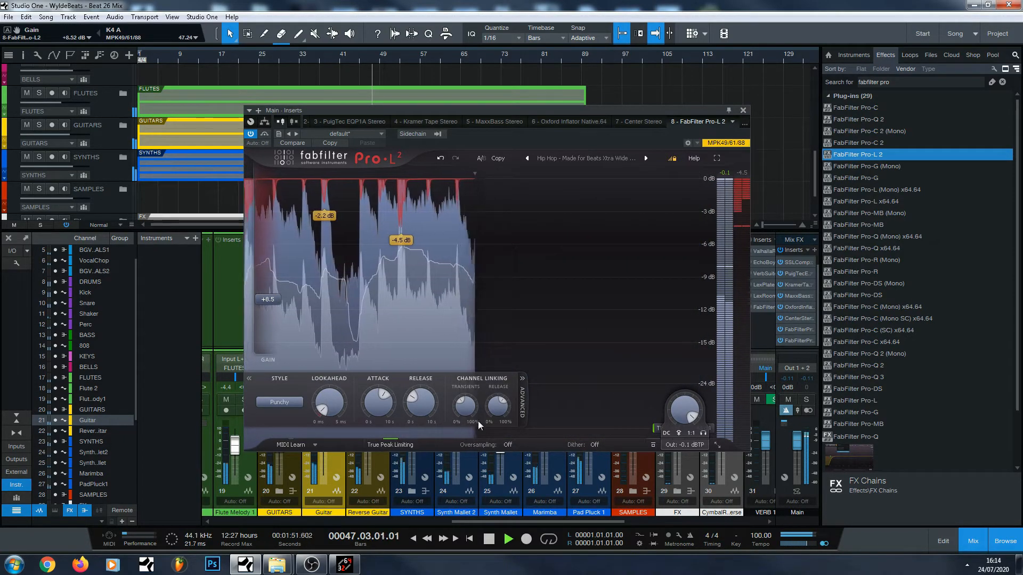
pyautogui.click(489, 539)
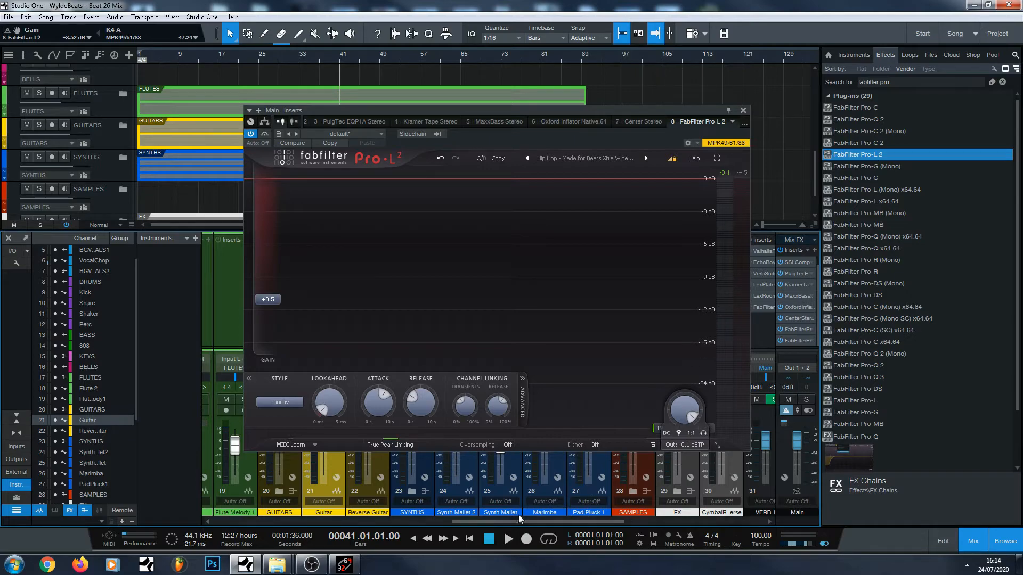
# Replay the mix from bar 41 to check Pro-L 2's gain reduction and level meters, and inspect the Dither option.
pyautogui.press('space')
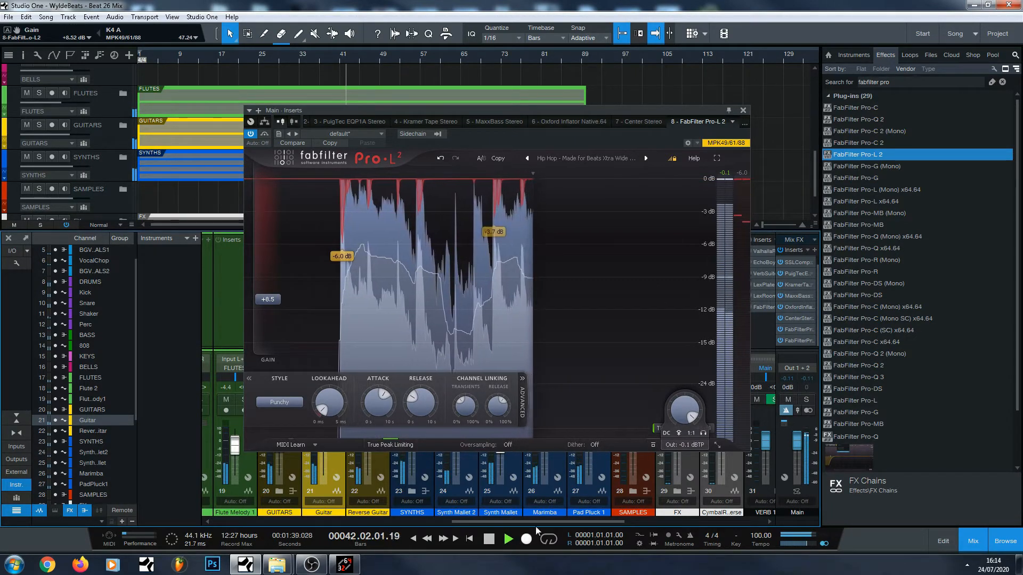
pyautogui.click(490, 538)
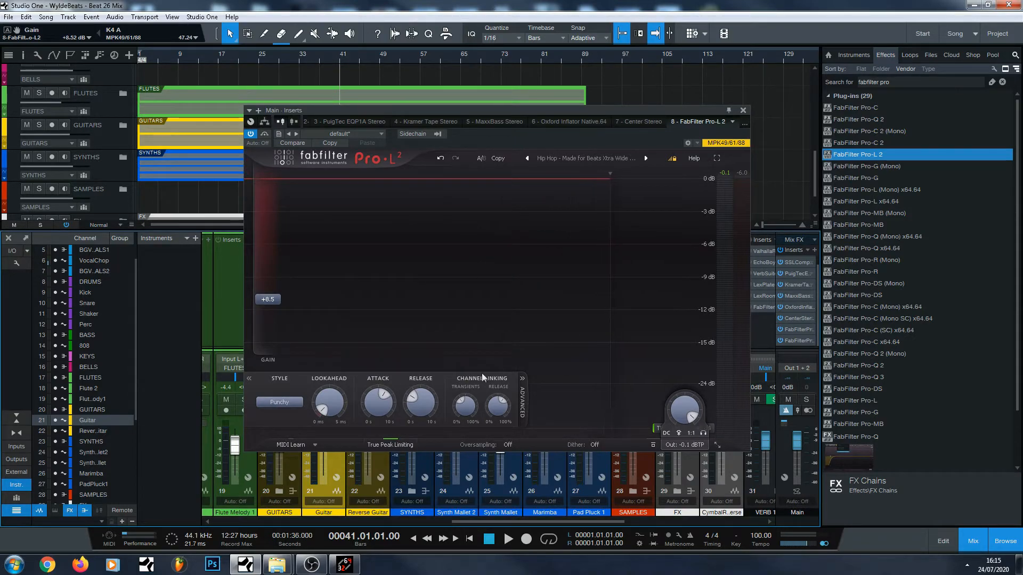
pyautogui.click(509, 541)
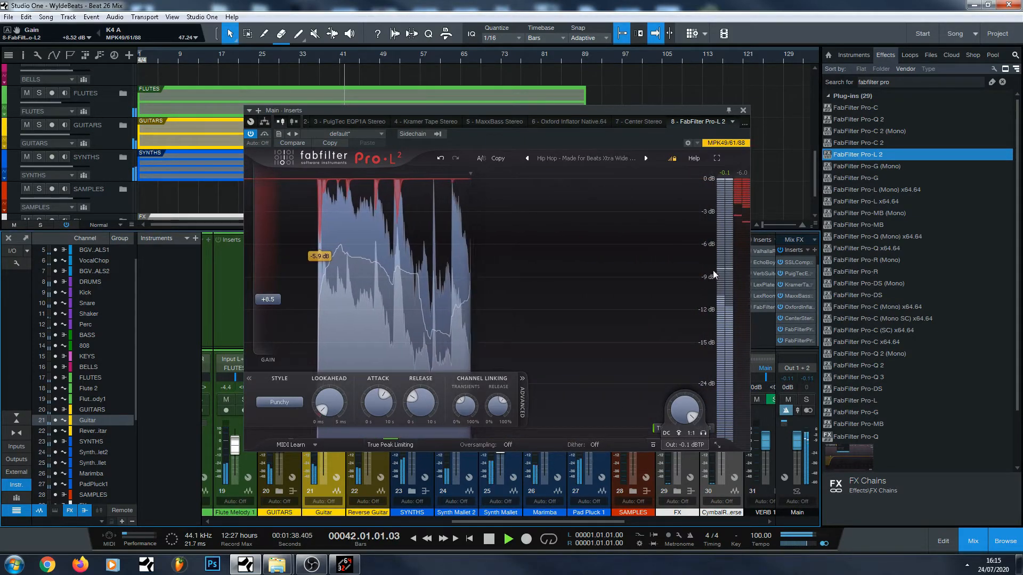
pyautogui.moveTo(719, 281)
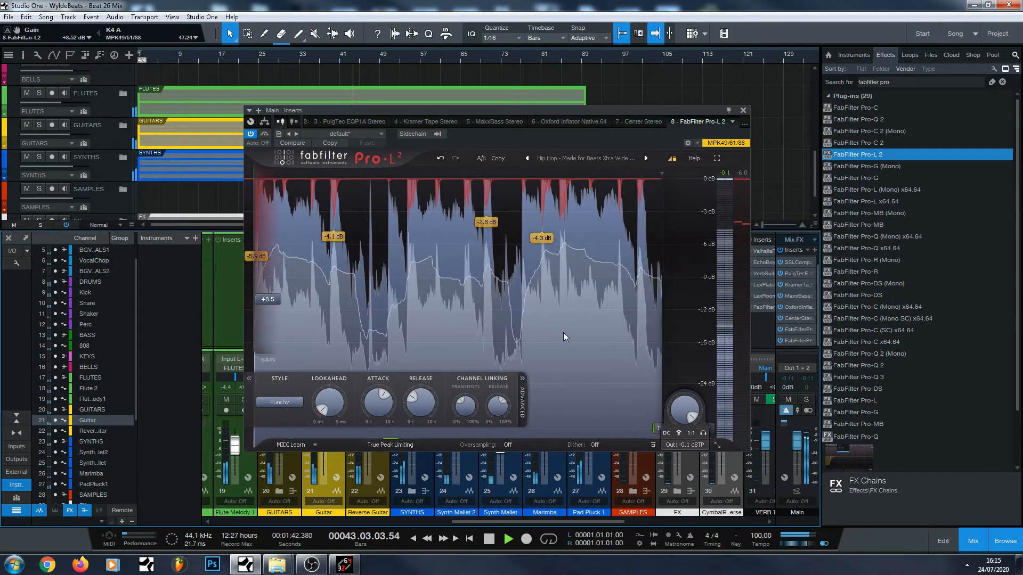
pyautogui.click(488, 539)
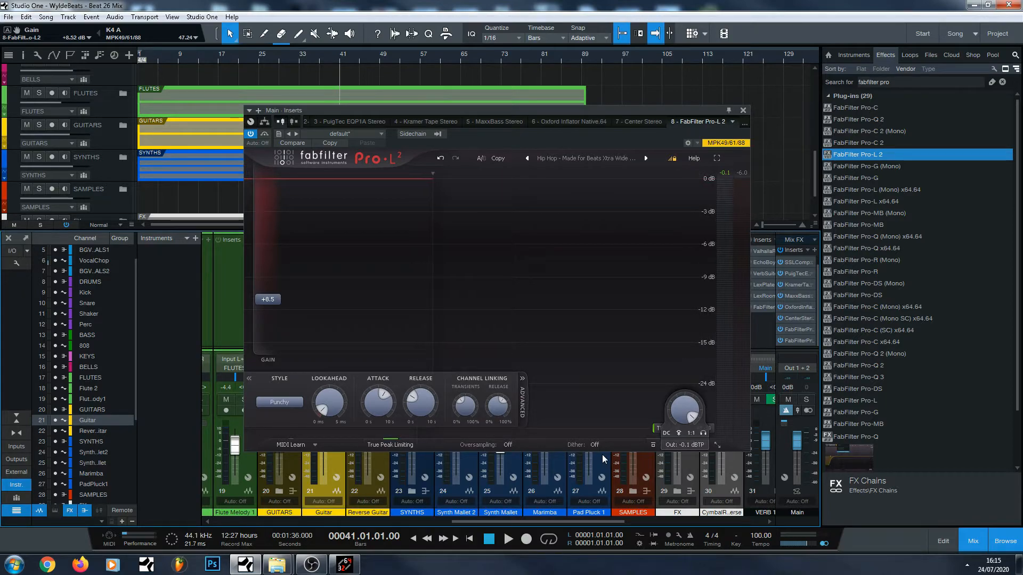
pyautogui.moveTo(580, 446)
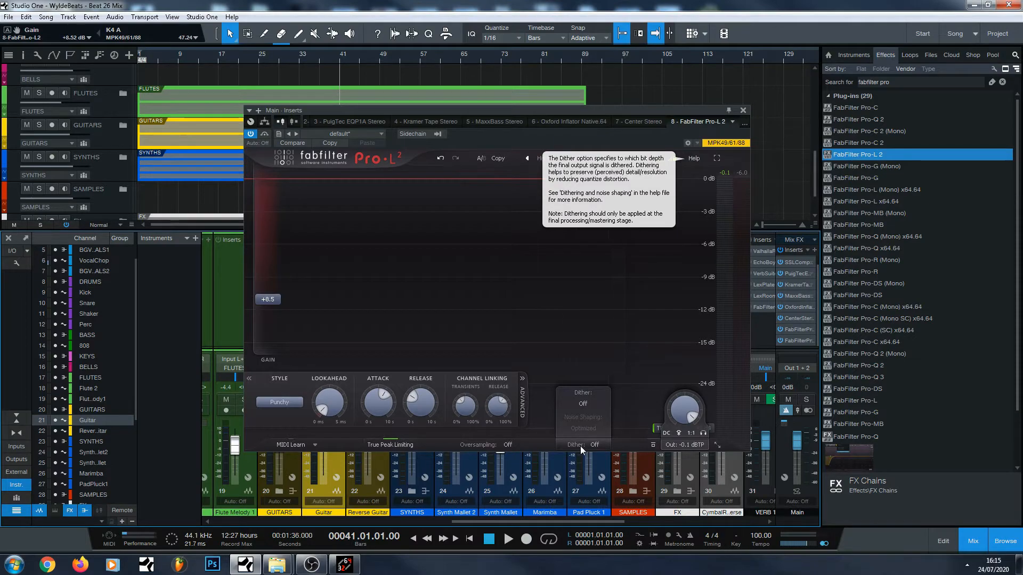
pyautogui.moveTo(687, 417)
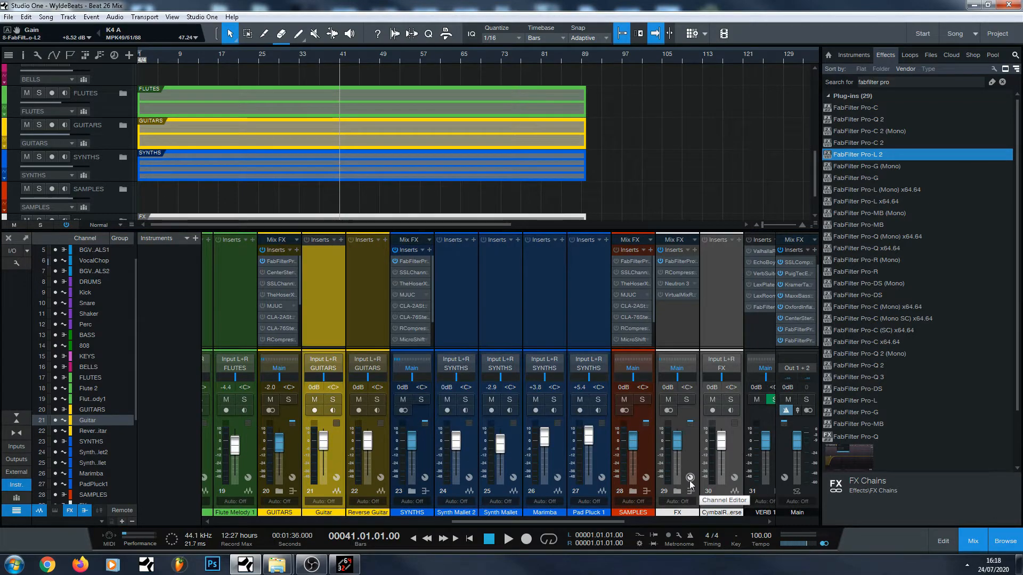
# Examine the full mix's frequency spectrum in the last Pro-Q 3 on the Main channel over two playbacks, and close the plug-in.
pyautogui.click(799, 341)
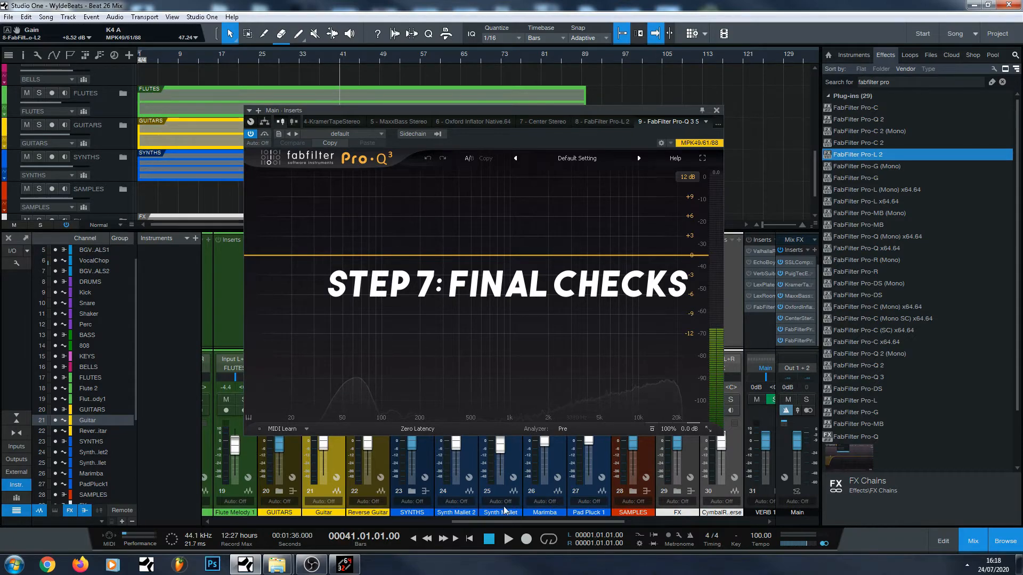
pyautogui.click(508, 539)
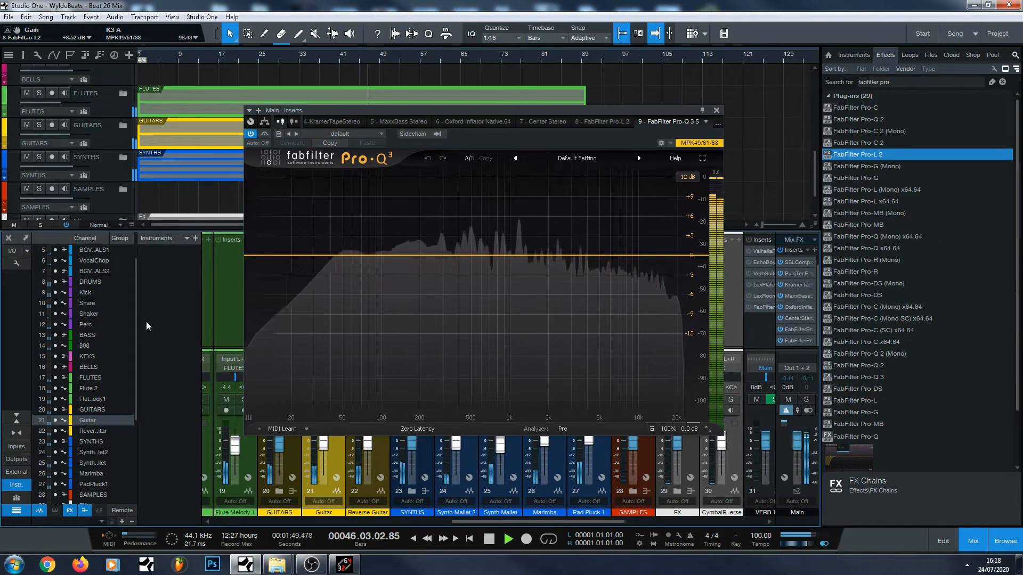
pyautogui.moveTo(502, 293); pyautogui.dragTo(480, 256)
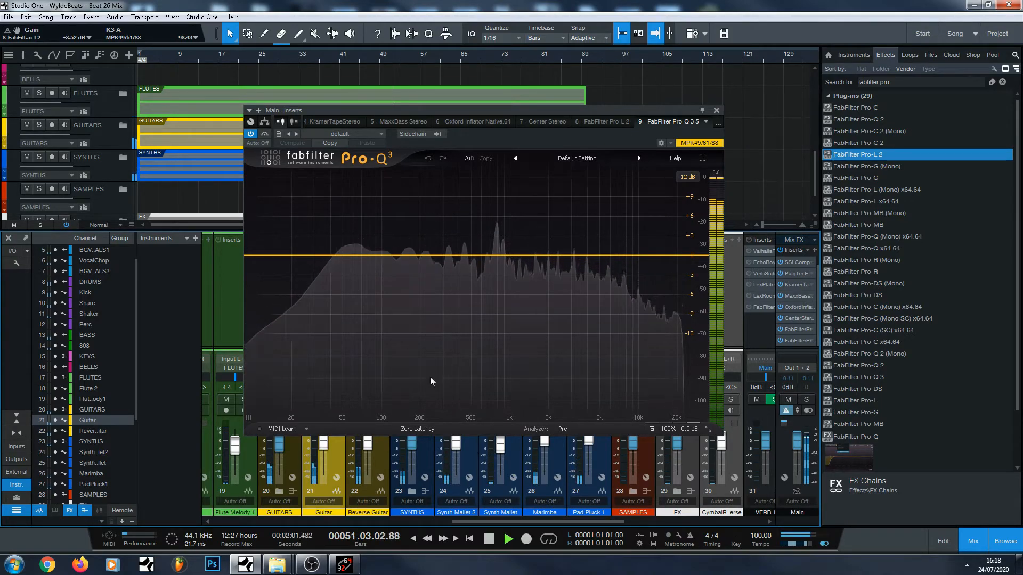
pyautogui.click(489, 540)
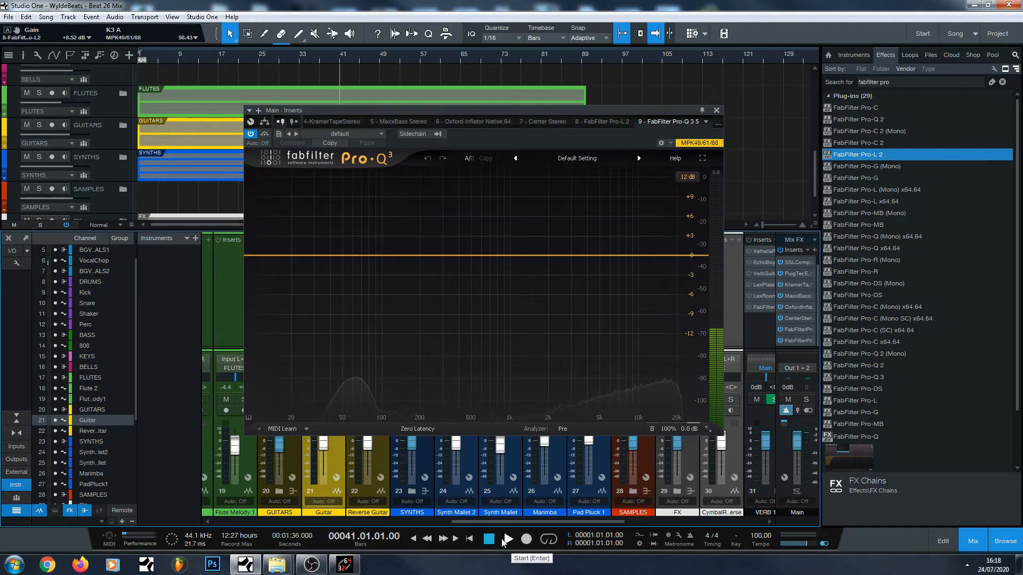
pyautogui.click(502, 540)
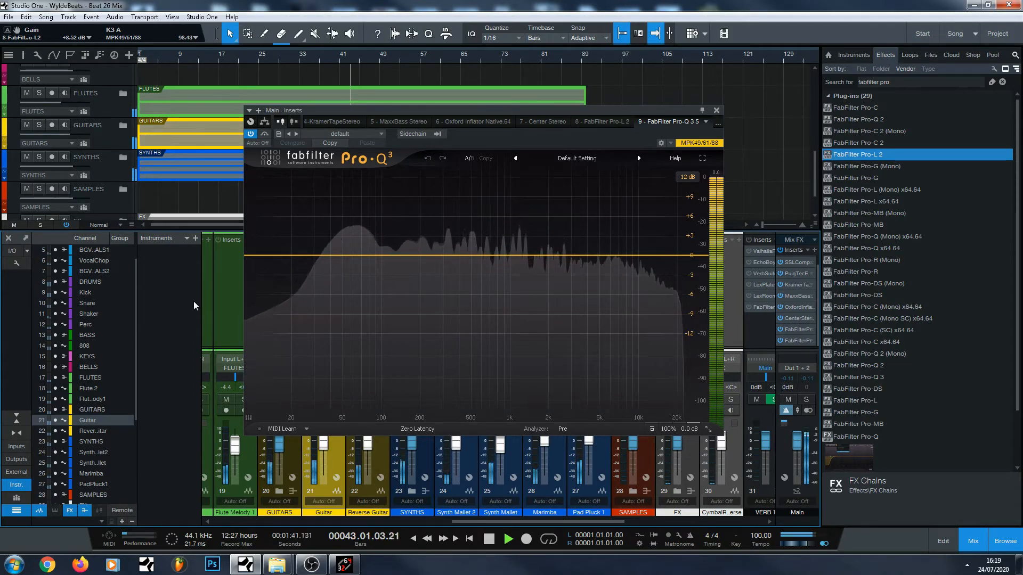
pyautogui.click(489, 539)
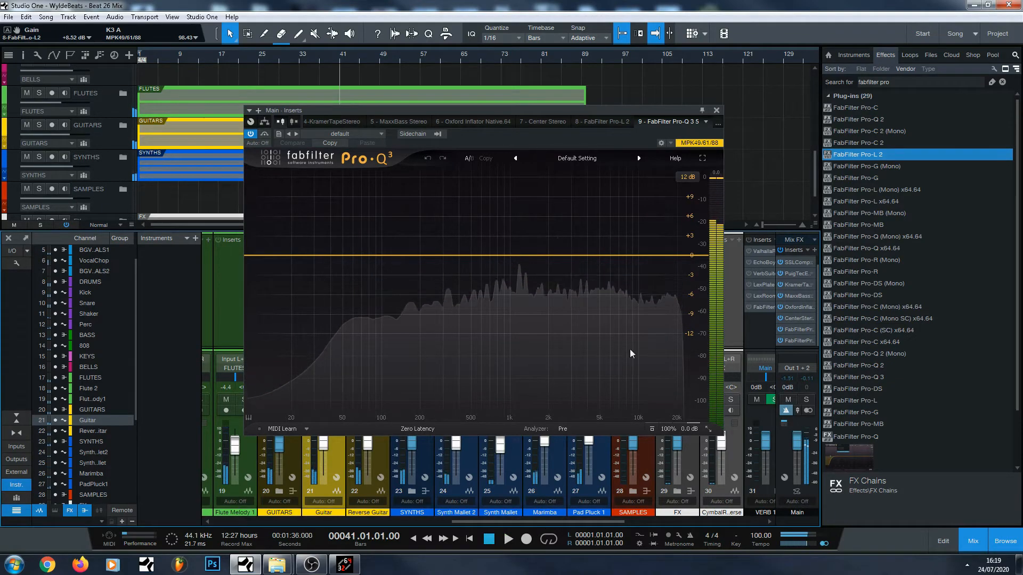
pyautogui.click(717, 110)
# Audition the mix with Flute Melody 1 muted, then unmuted and lowered to -5.9 dB, checking the spectrum in Main's Pro-Q 3.
pyautogui.moveTo(554, 524); pyautogui.dragTo(482, 510)
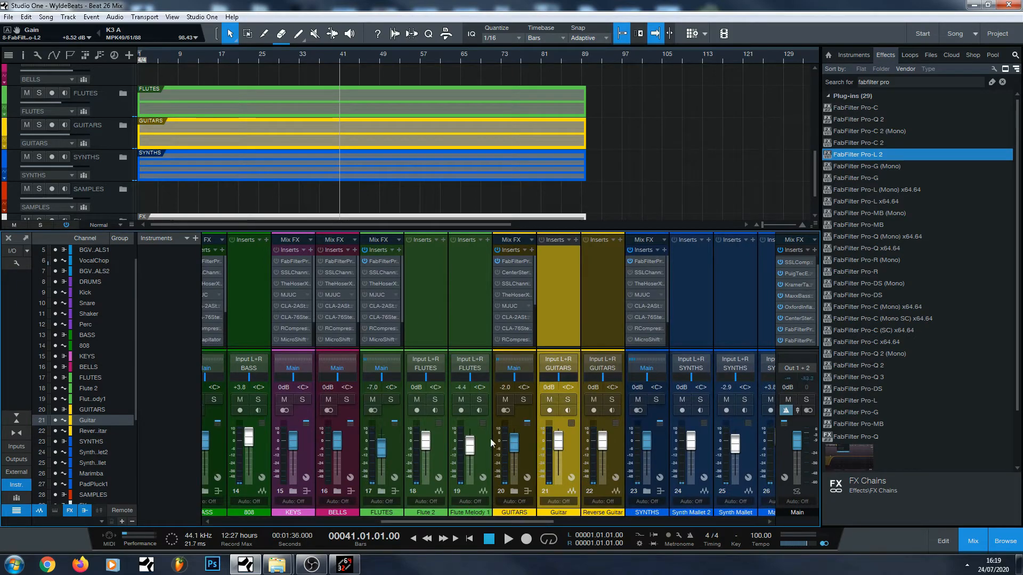
pyautogui.click(461, 400)
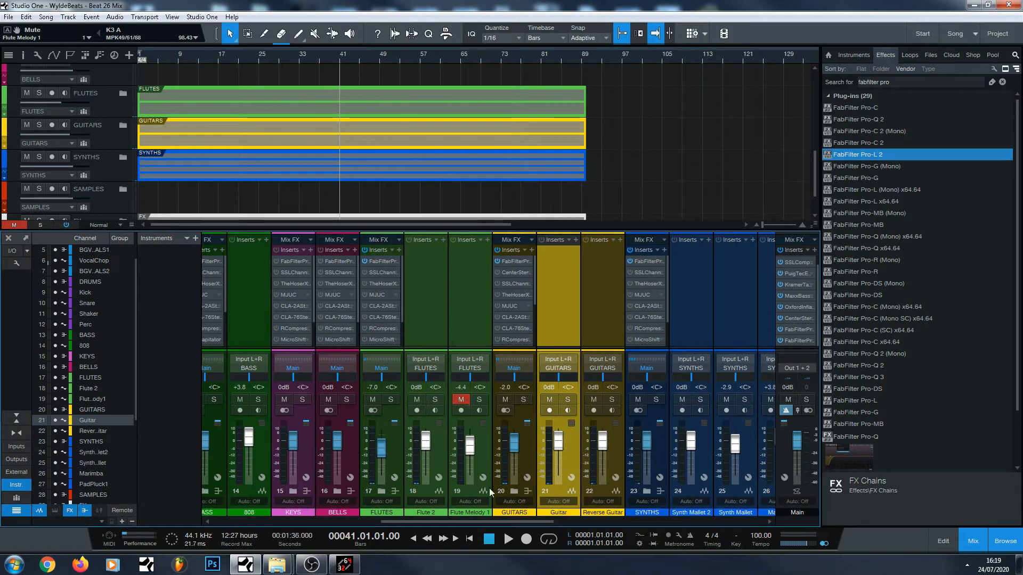
pyautogui.click(797, 341)
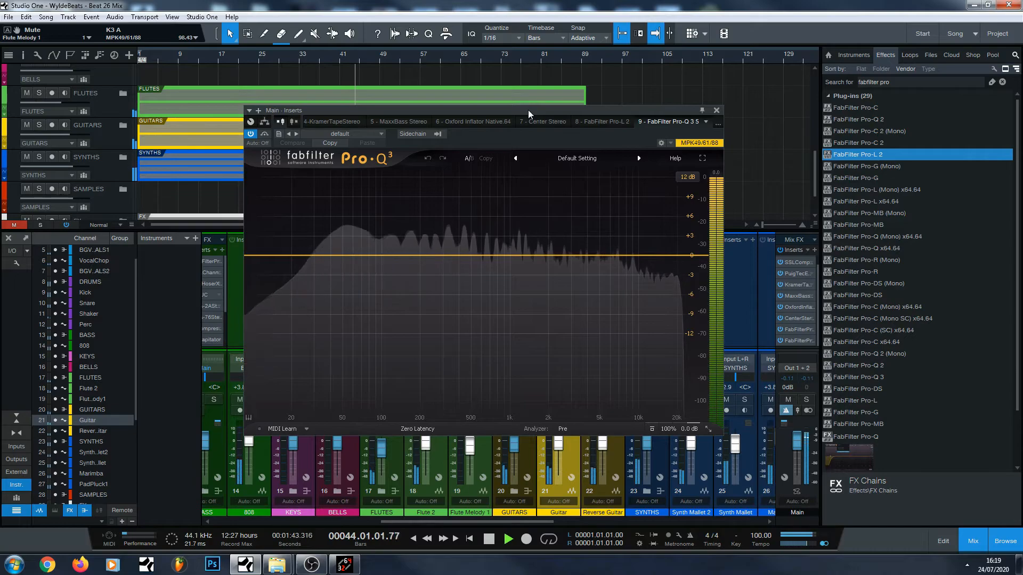
pyautogui.click(717, 111)
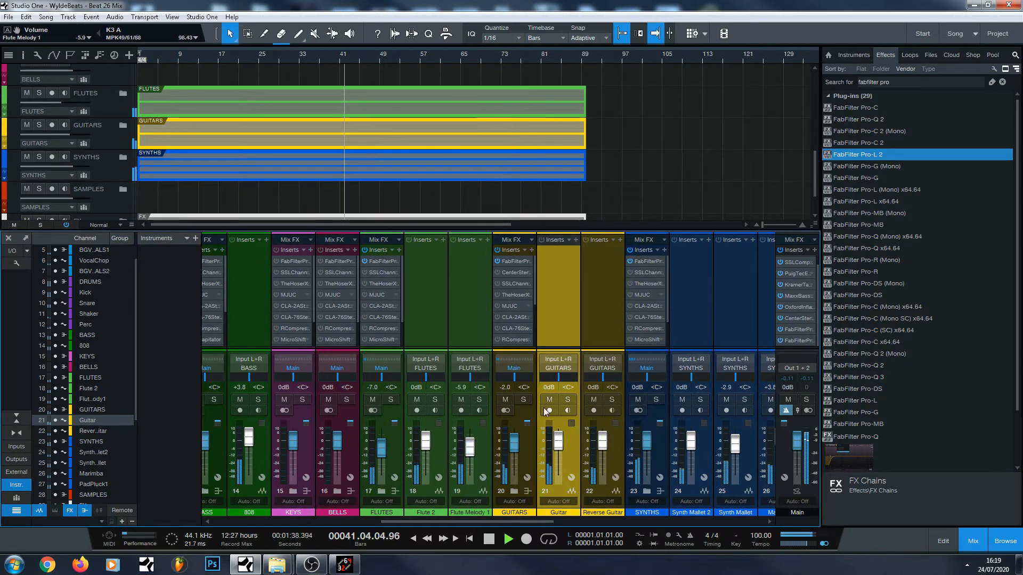
pyautogui.click(804, 341)
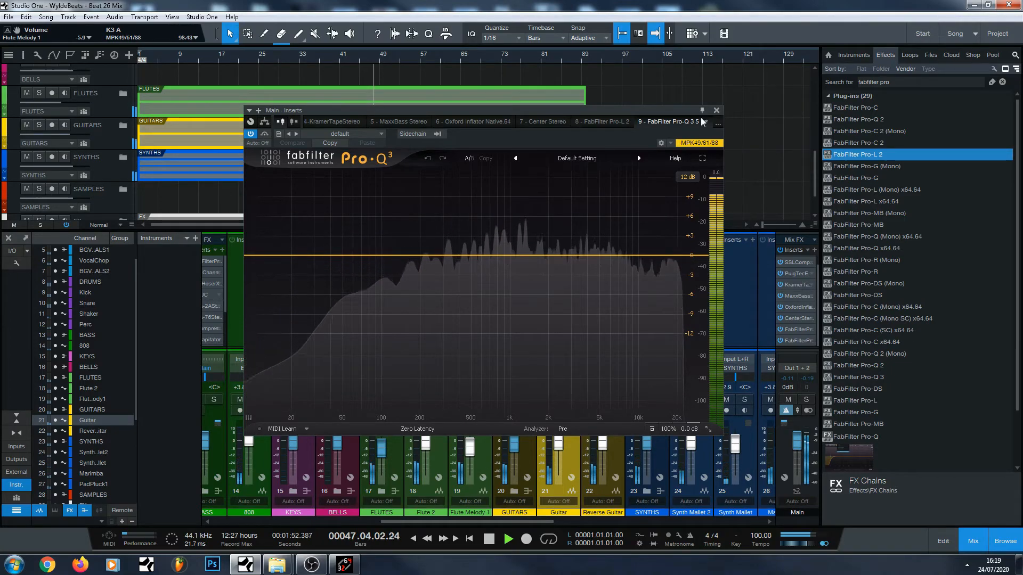
pyautogui.click(489, 539)
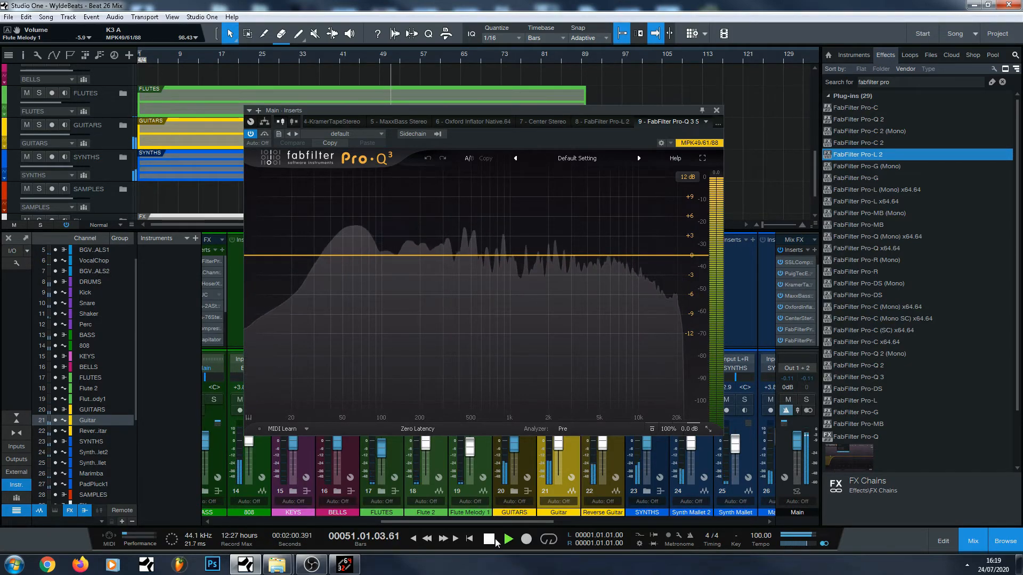
# Push the PuigTec EQP1A high-frequency boost on the Main channel to 11.0 during playback and check the spectrum in Pro-Q 3.
pyautogui.doubleClick(801, 275)
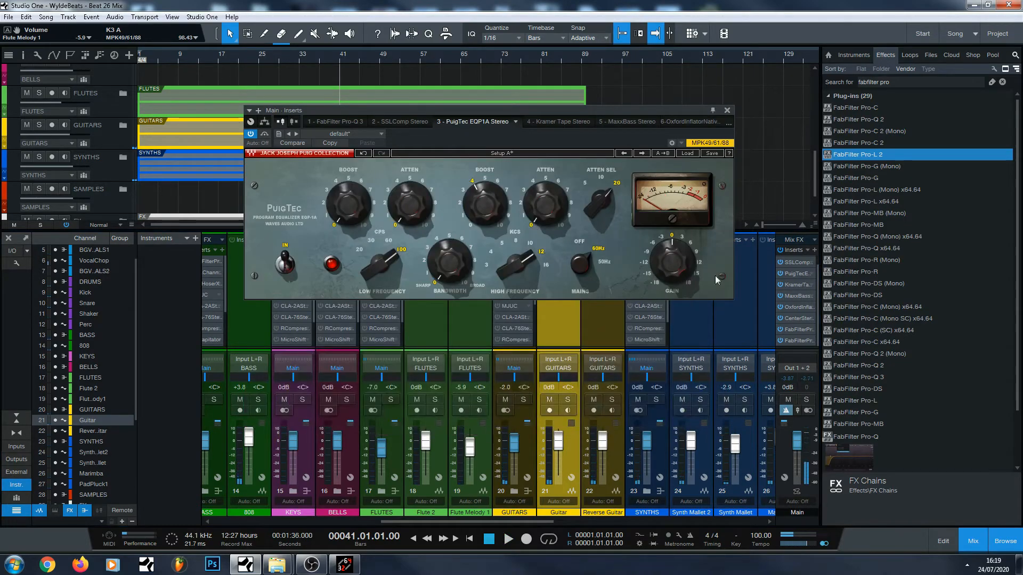
pyautogui.click(513, 539)
pyautogui.click(477, 211)
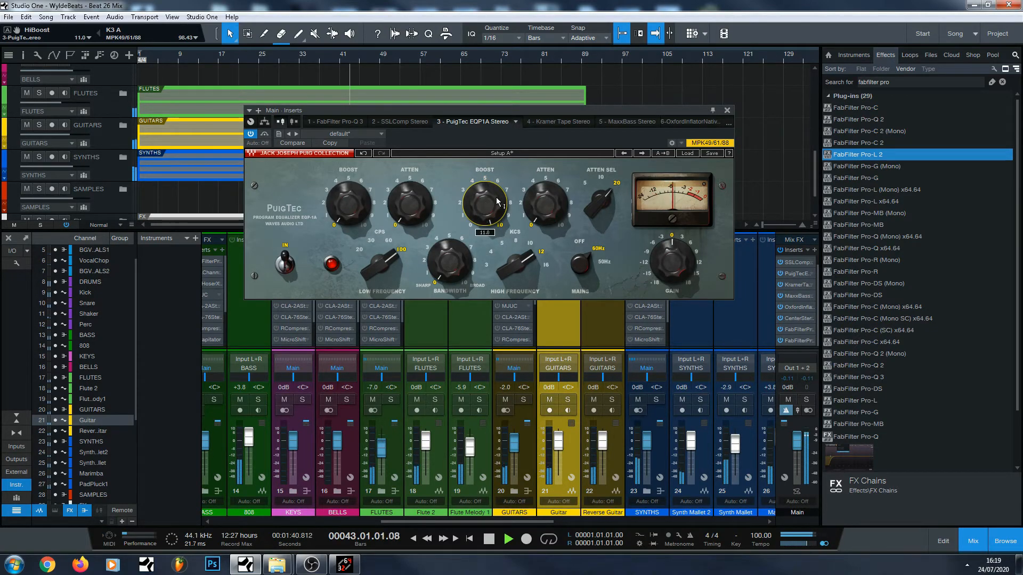
pyautogui.doubleClick(797, 340)
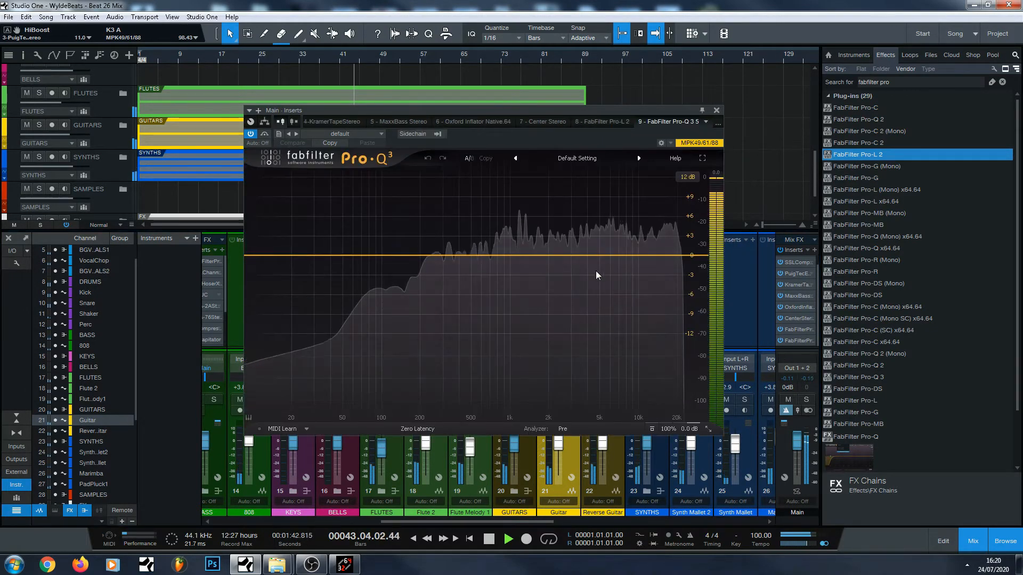
pyautogui.click(716, 111)
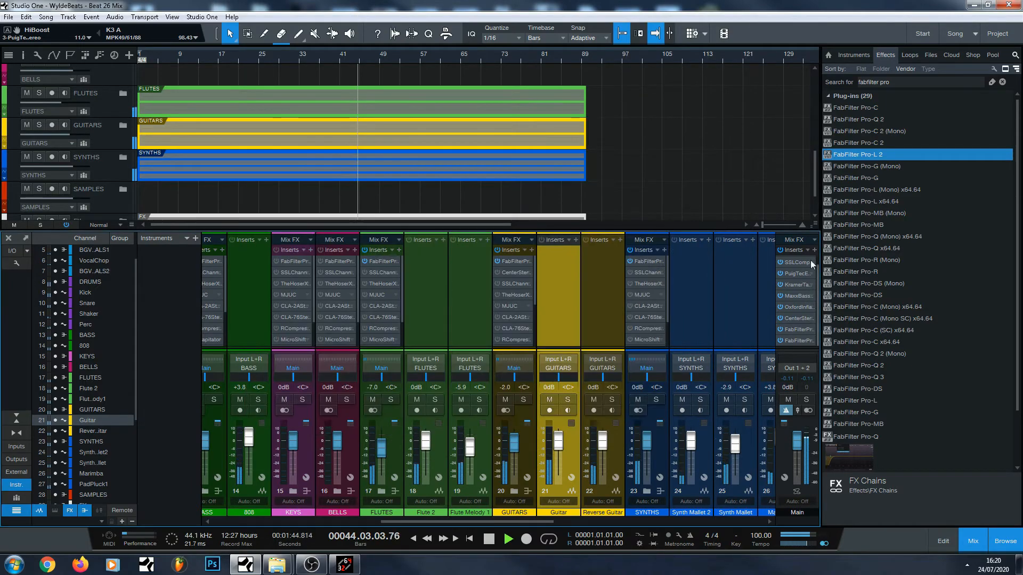
# Set the Main channel's PuigTec EQP1A high-frequency boost to 4.5, and reposition the last Pro-Q 3 analyser clear of the drum faders.
pyautogui.doubleClick(800, 273)
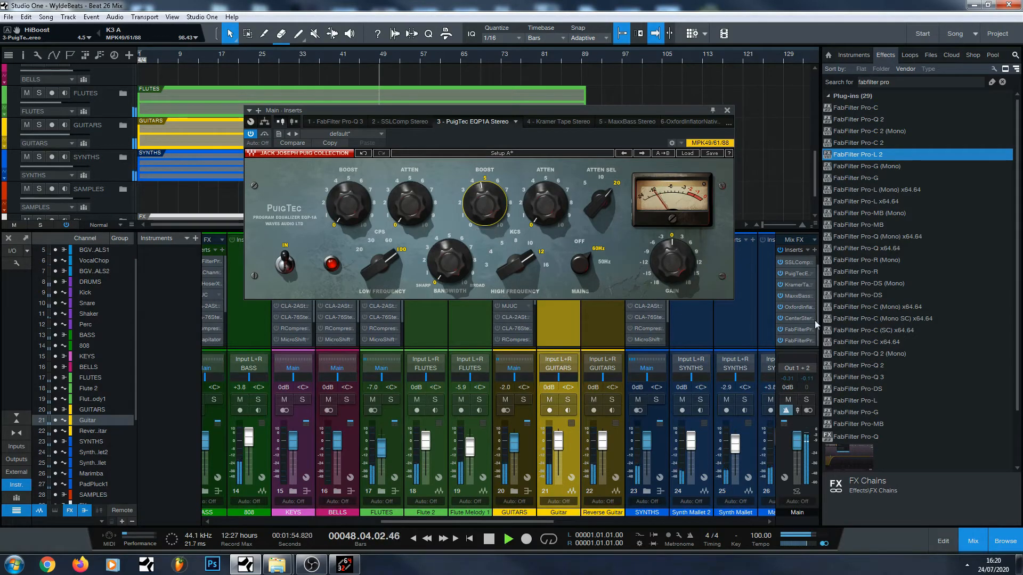
pyautogui.click(798, 341)
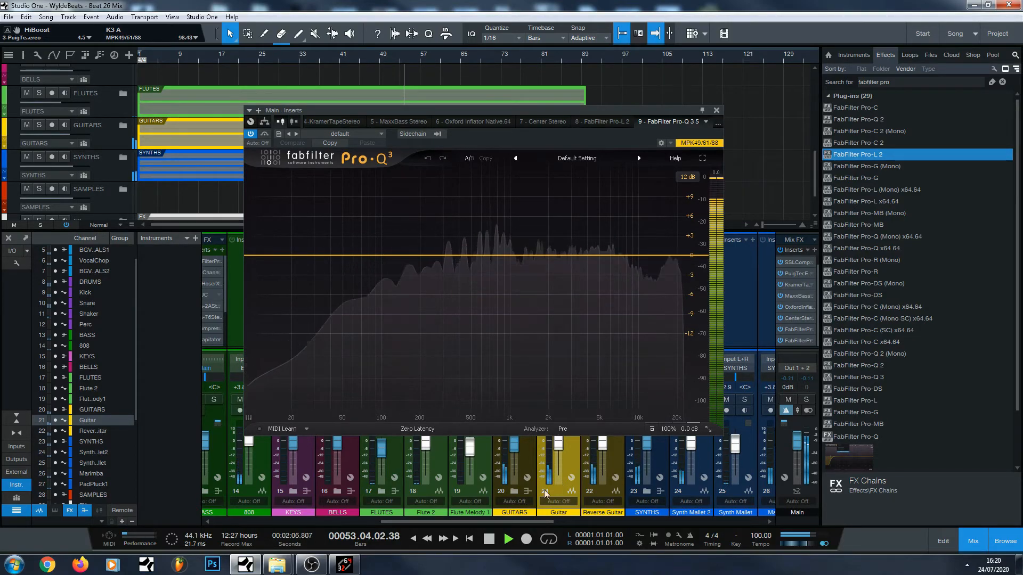
pyautogui.moveTo(517, 519); pyautogui.dragTo(382, 522)
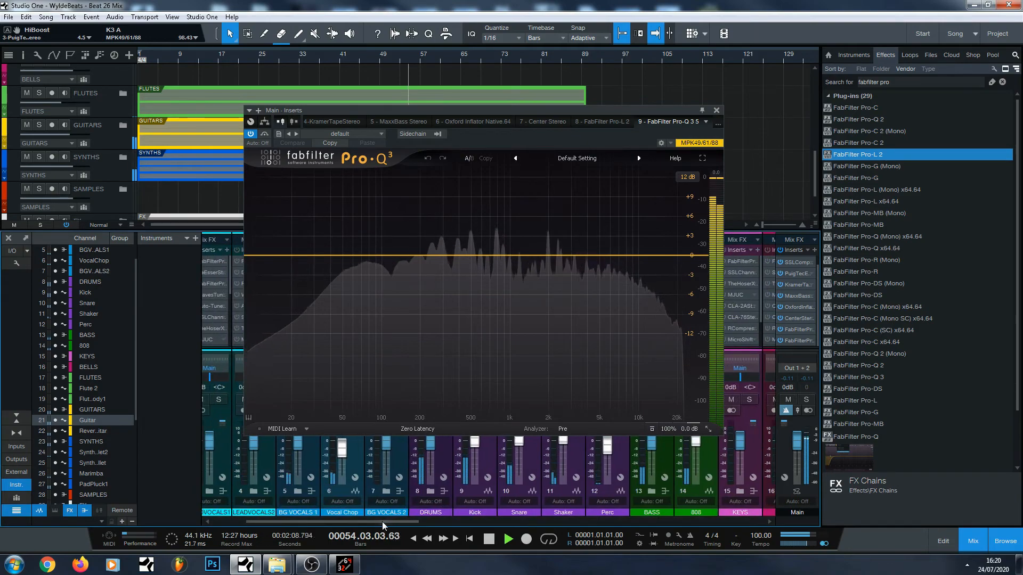
pyautogui.moveTo(575, 109); pyautogui.dragTo(330, 6)
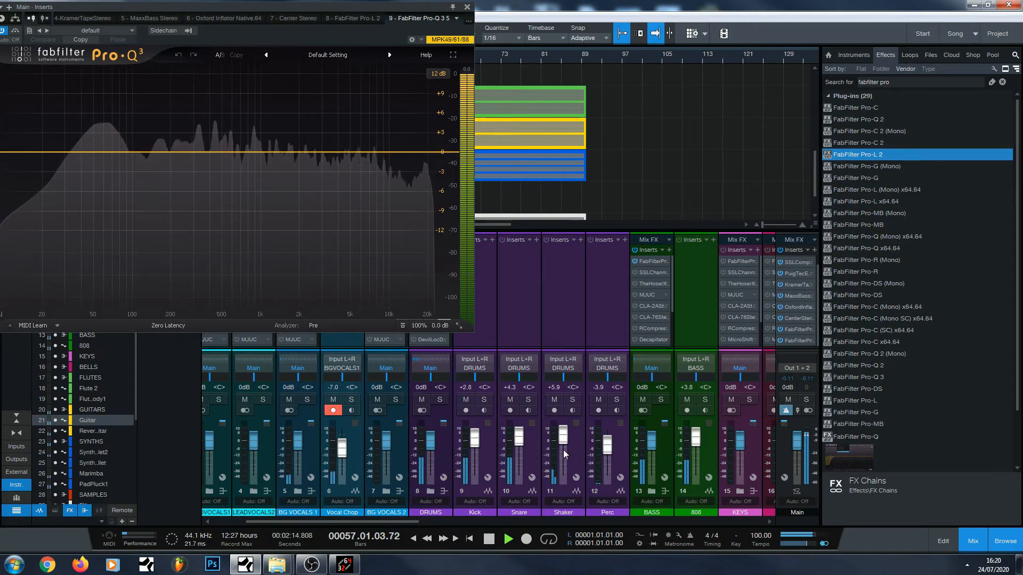
# Raise the Snare channel's volume to +5.4 dB during playback while watching the spectrum in Main's Pro-Q 3.
pyautogui.moveTo(521, 438); pyautogui.dragTo(521, 437)
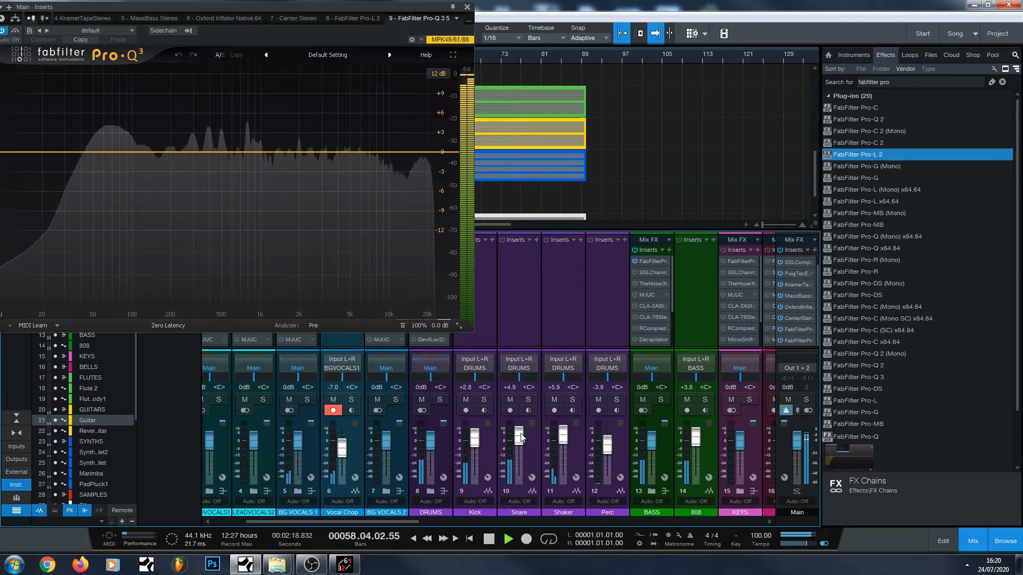
pyautogui.moveTo(521, 438); pyautogui.dragTo(522, 437)
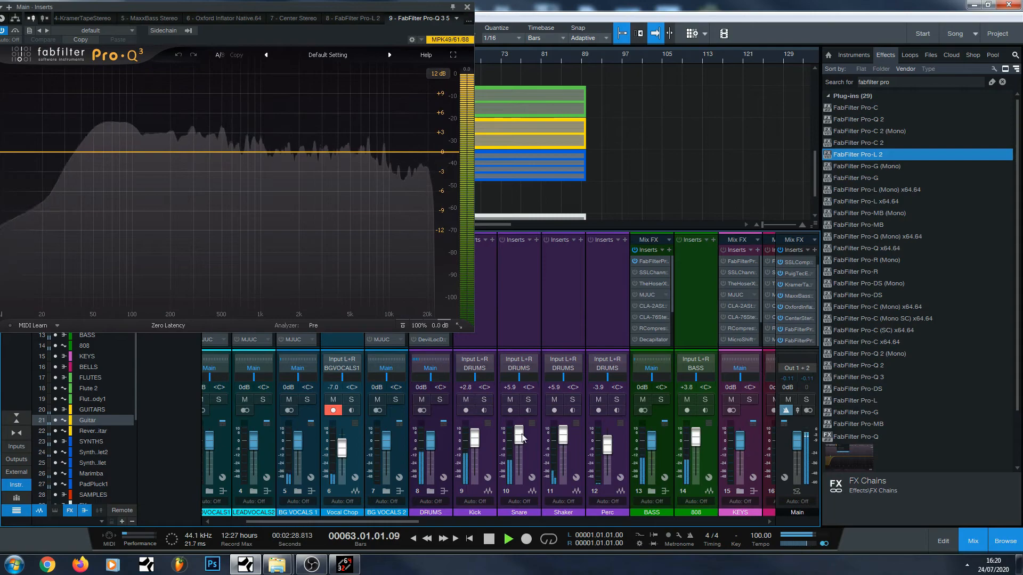
pyautogui.moveTo(522, 438); pyautogui.dragTo(522, 439)
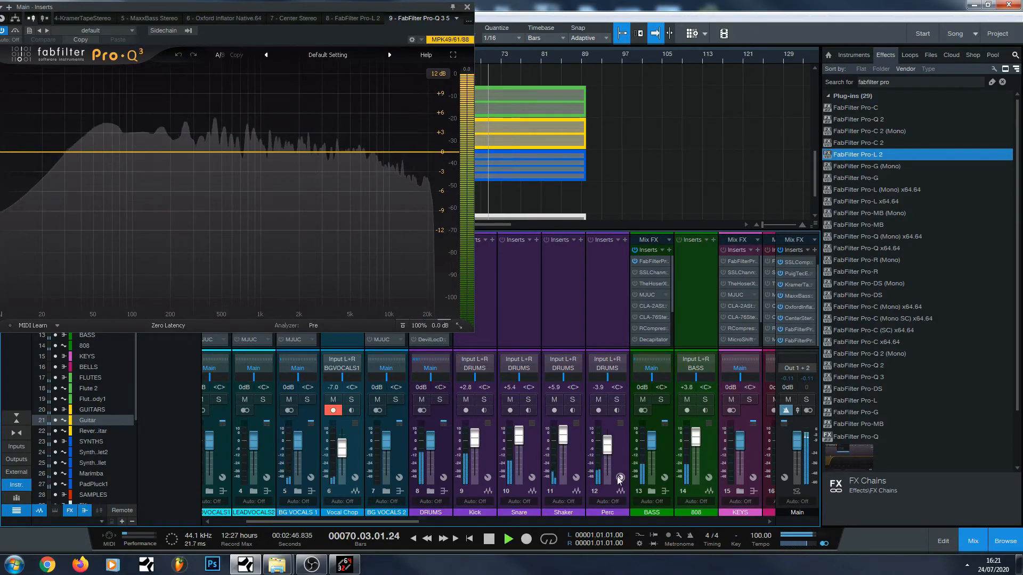
# Replay from bar 41, try the Shaker channel at +6.4 dB, and return its volume to +5.9 dB.
pyautogui.click(490, 539)
pyautogui.click(508, 540)
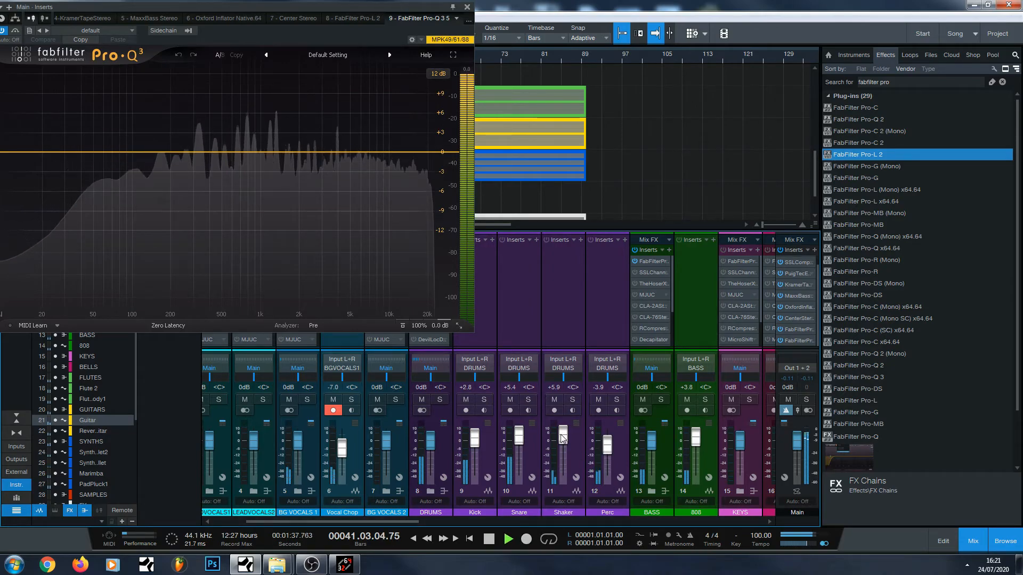
pyautogui.moveTo(571, 438); pyautogui.dragTo(570, 438)
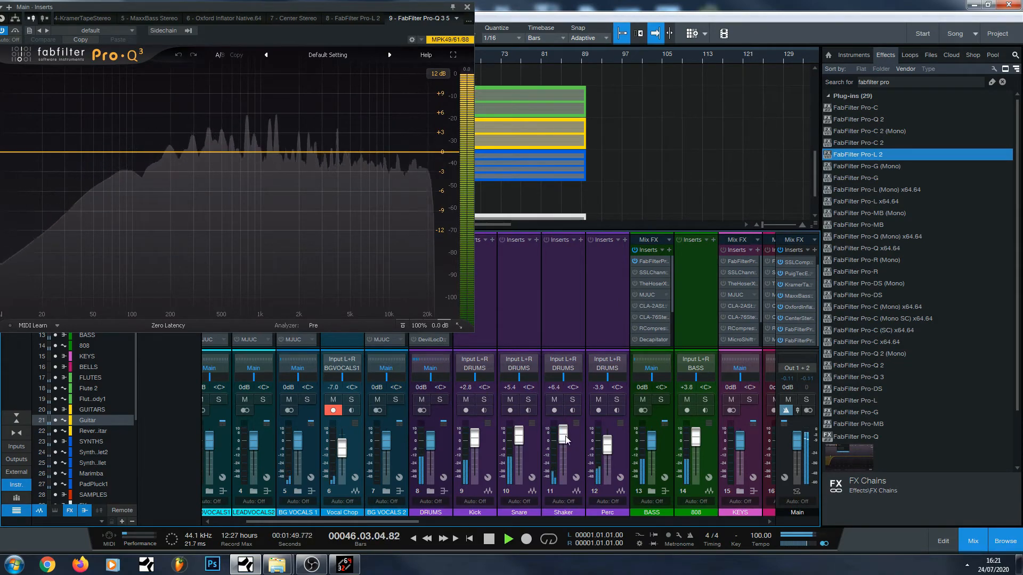
pyautogui.moveTo(565, 434); pyautogui.dragTo(567, 436)
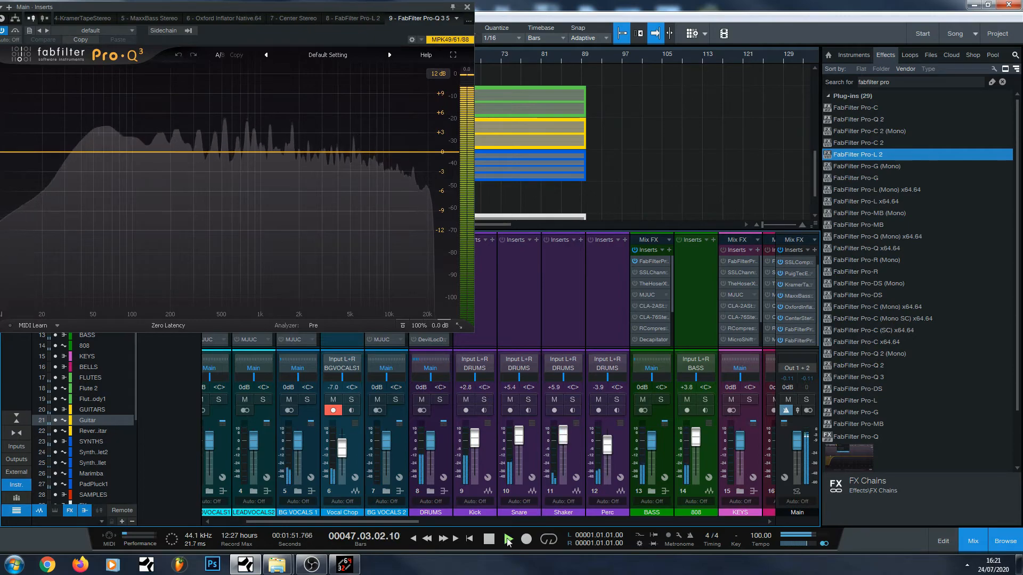
# Audition the Perc channel at +0.2 dB and -7.0 dB in replays from bar 41, and settle its volume at -6.5 dB.
pyautogui.click(493, 542)
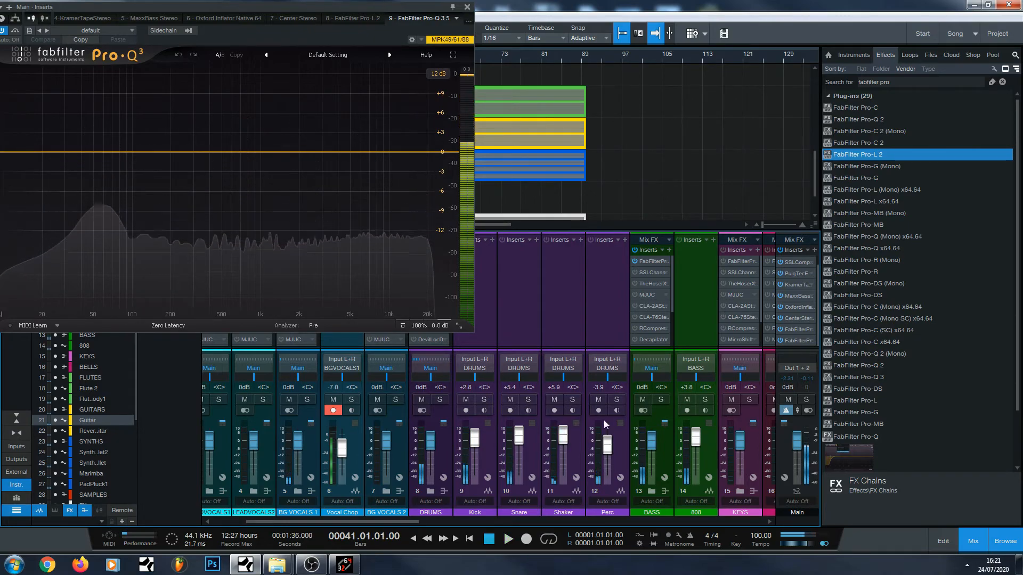
pyautogui.click(509, 542)
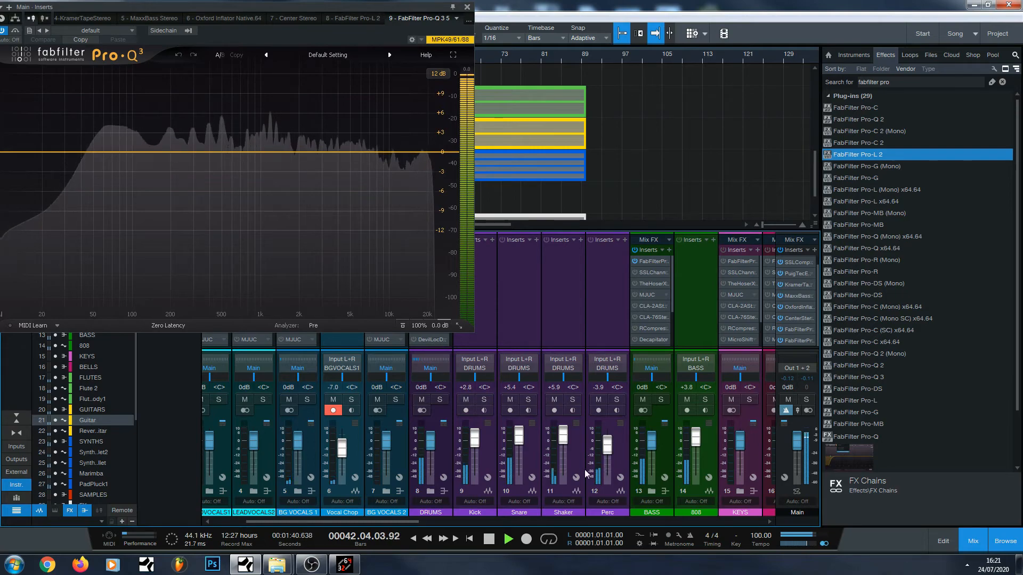
pyautogui.moveTo(612, 446); pyautogui.dragTo(622, 442)
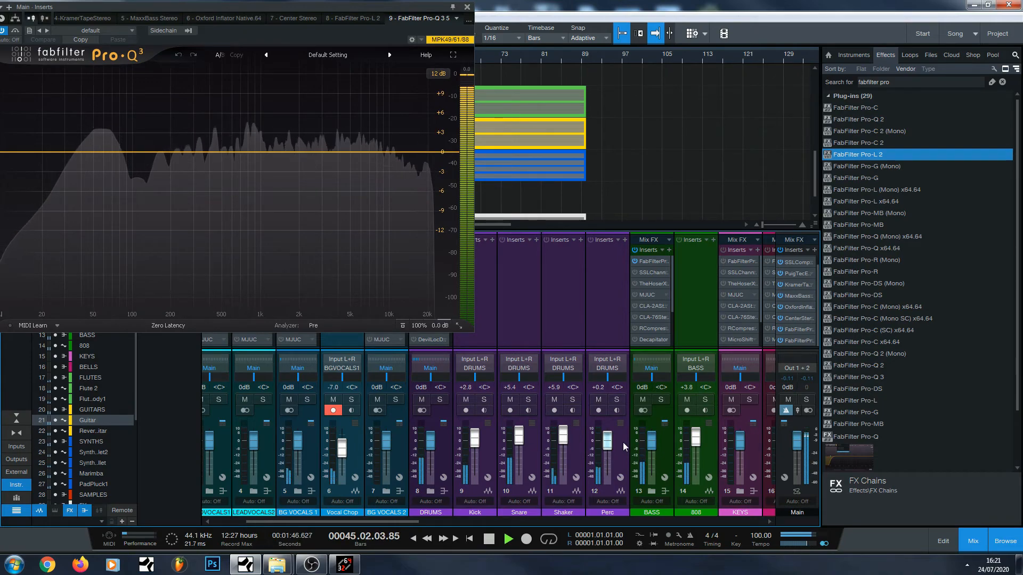
pyautogui.moveTo(622, 442); pyautogui.dragTo(613, 450)
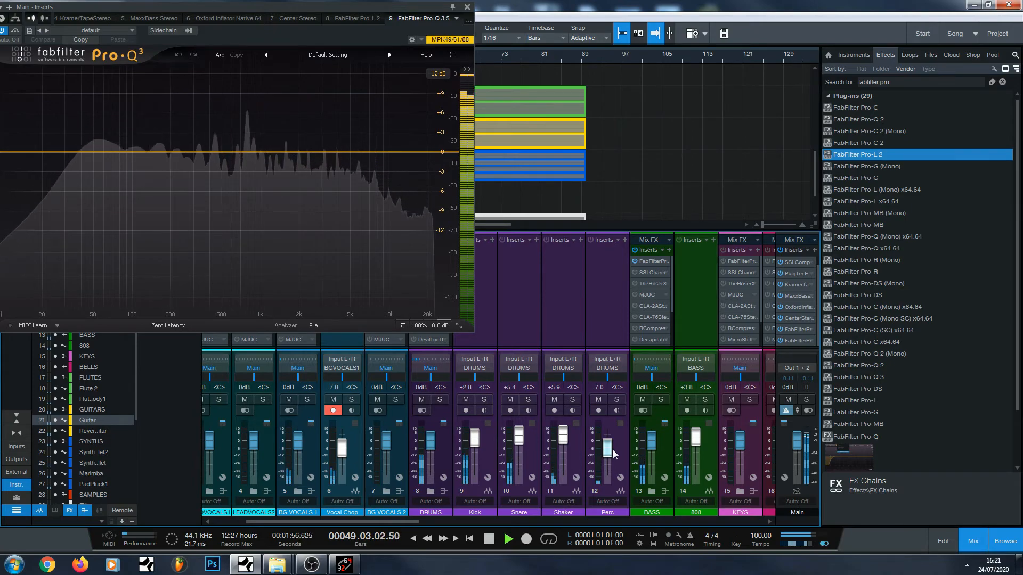
pyautogui.press('space')
pyautogui.press('space')
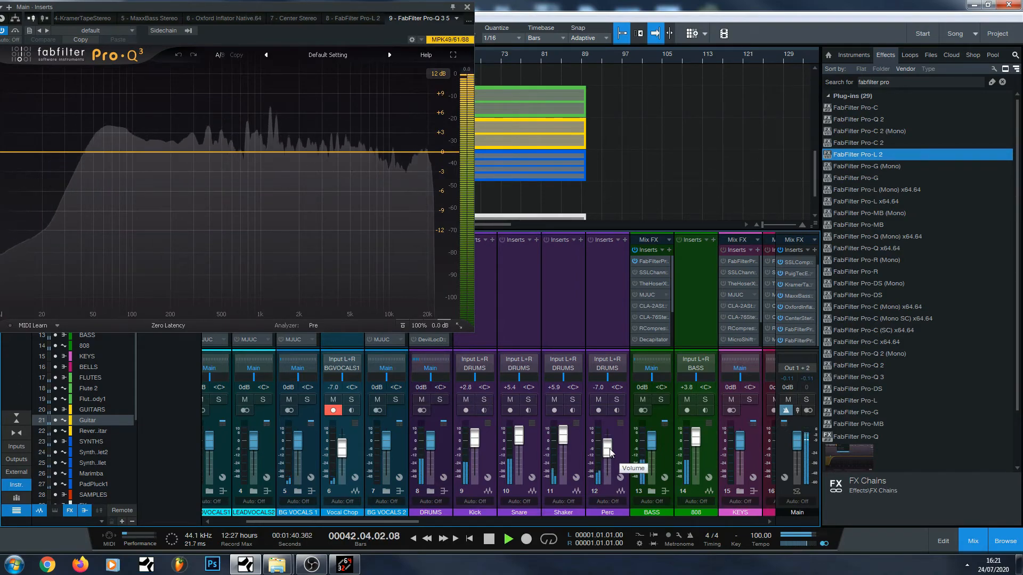
pyautogui.moveTo(610, 453); pyautogui.dragTo(613, 452)
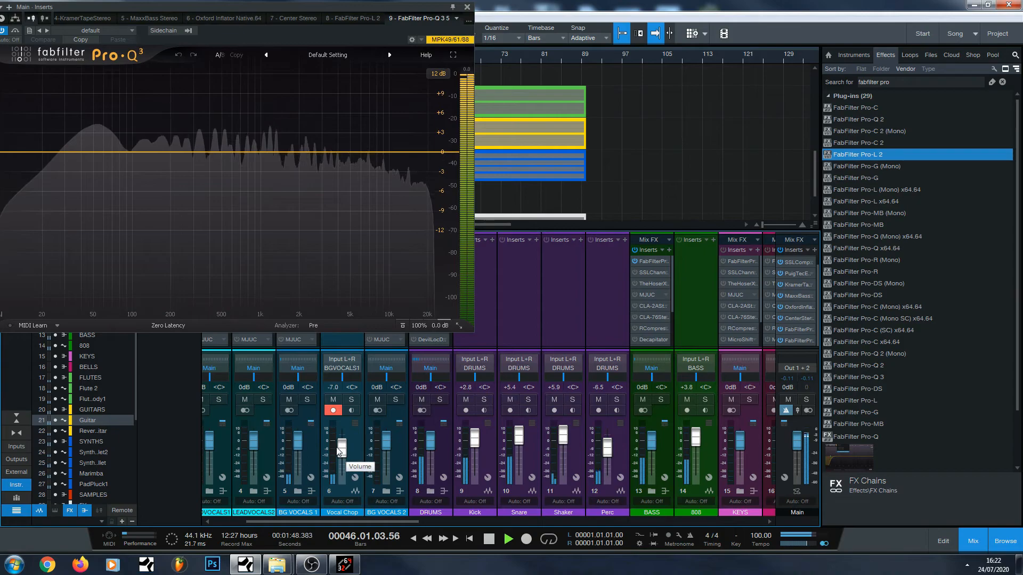
# Solo Synth Mallet 2 briefly during playback to hear it alone, and restore the full mix.
pyautogui.moveTo(380, 522); pyautogui.dragTo(504, 519)
pyautogui.click(507, 401)
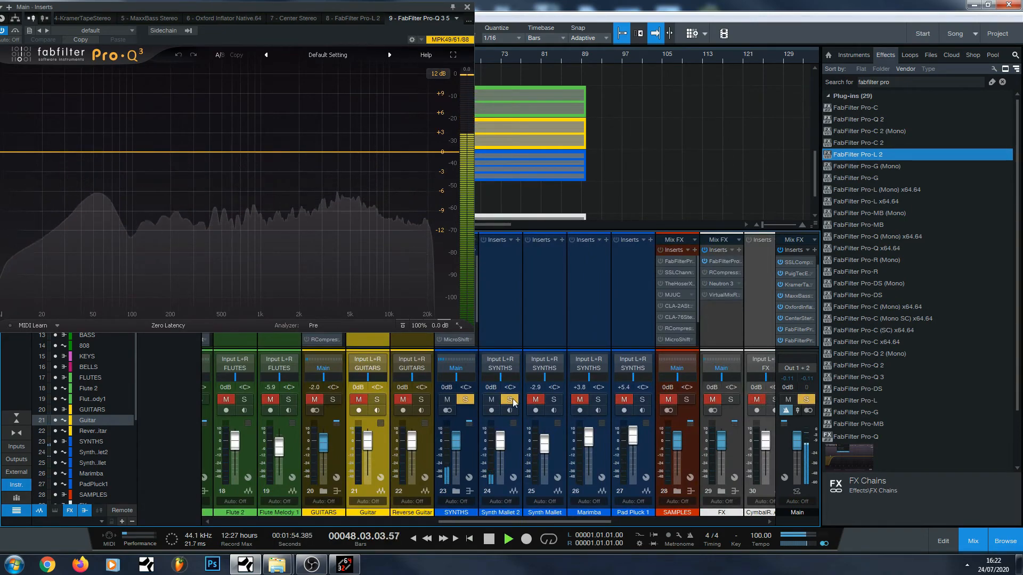
pyautogui.click(508, 400)
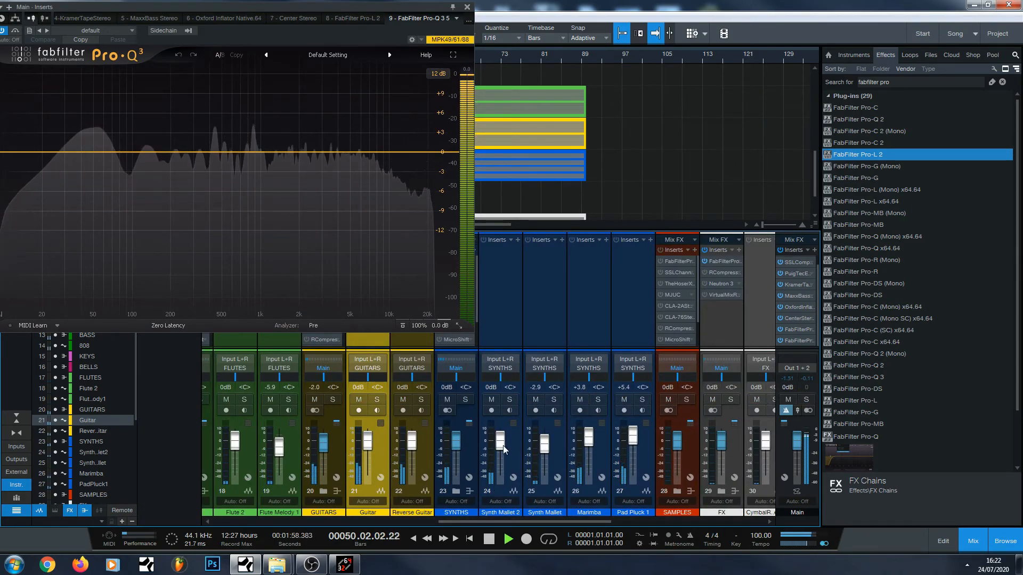
# Balance Synth Mallet 2 against the mix between +5.9 dB and -2.9 dB, settle its volume at -1.3 dB, and stop playback.
pyautogui.moveTo(503, 444)
pyautogui.mouseDown()
pyautogui.moveTo(520, 433)
pyautogui.moveTo(511, 438)
pyautogui.mouseUp()
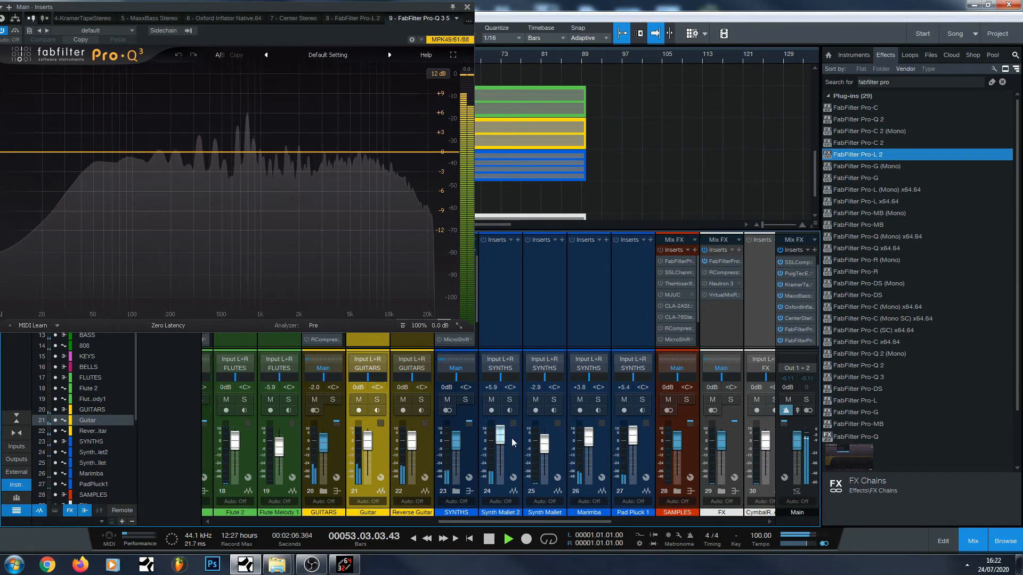
pyautogui.moveTo(512, 437); pyautogui.dragTo(509, 440)
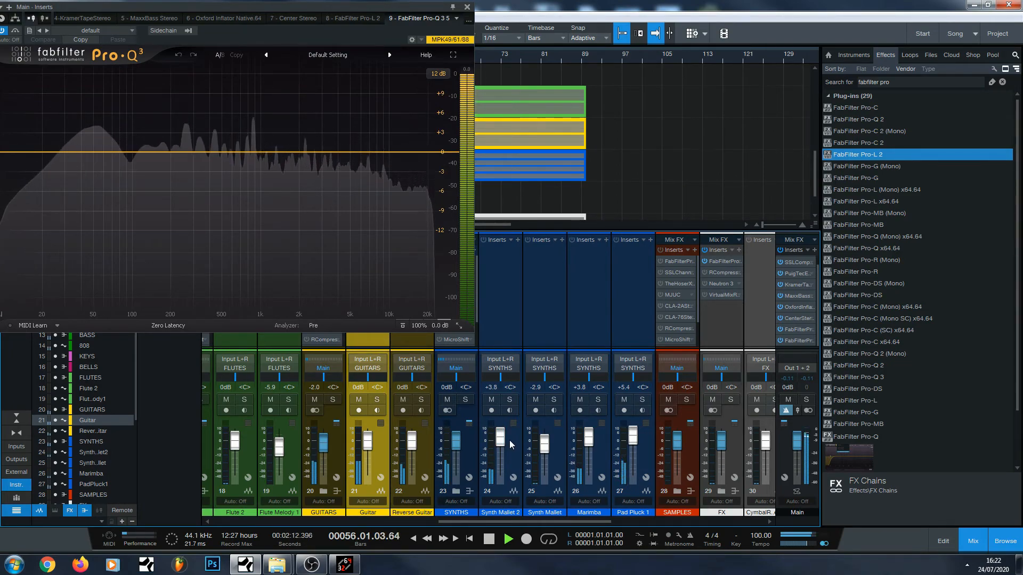
pyautogui.hotkey('shift', 'b')
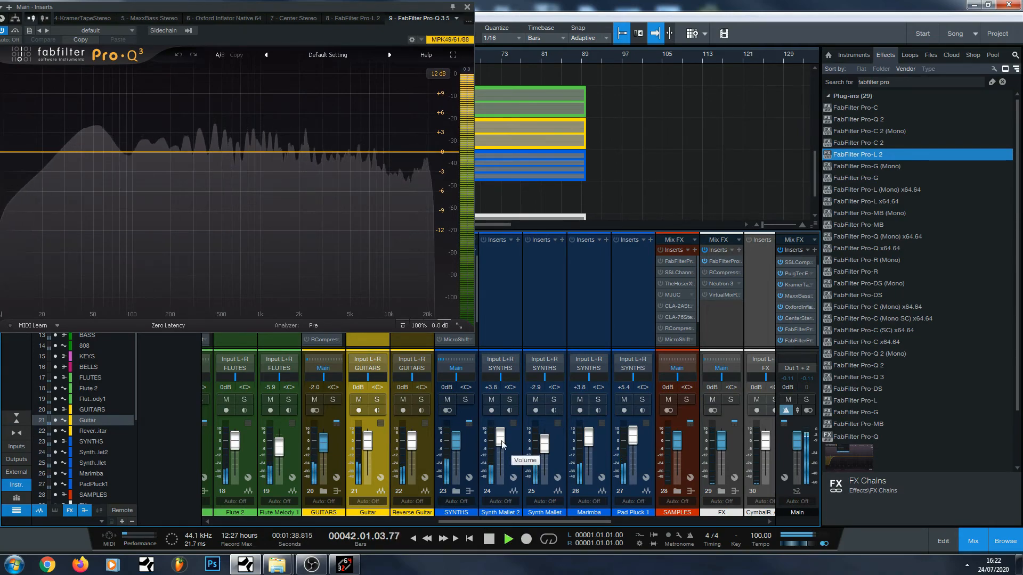
pyautogui.moveTo(502, 443); pyautogui.dragTo(502, 448)
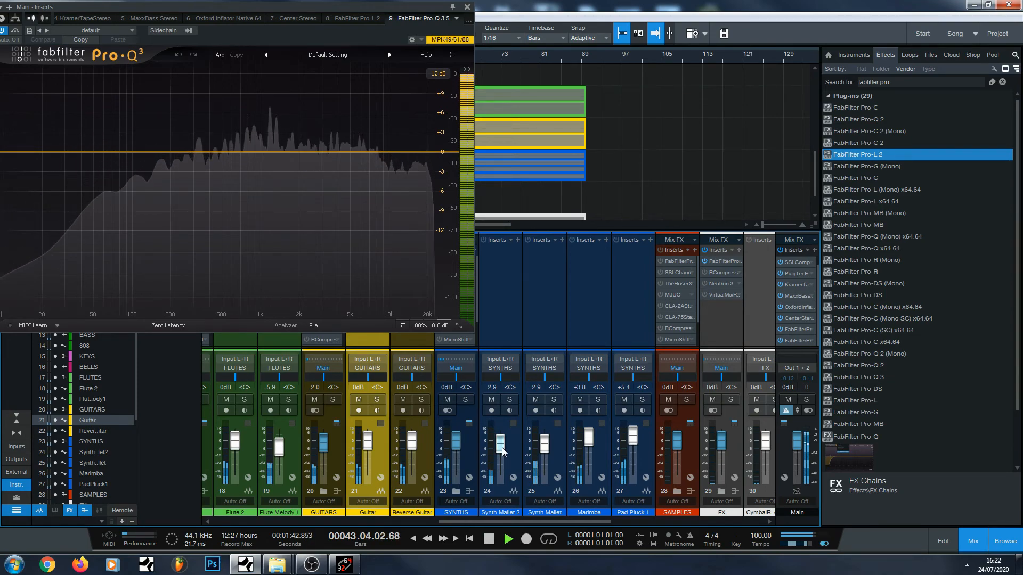
pyautogui.moveTo(501, 447); pyautogui.dragTo(504, 446)
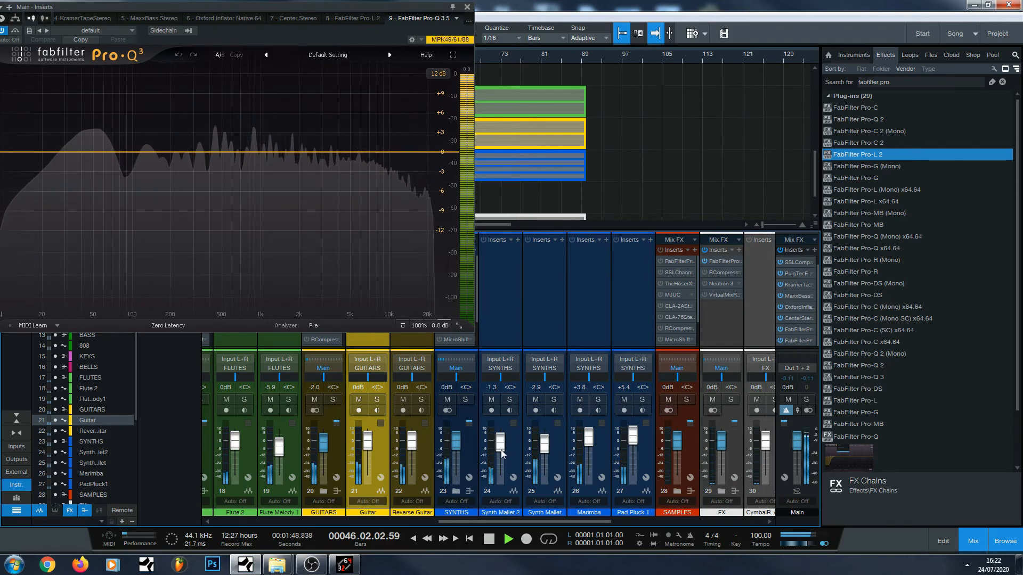
pyautogui.moveTo(492, 443)
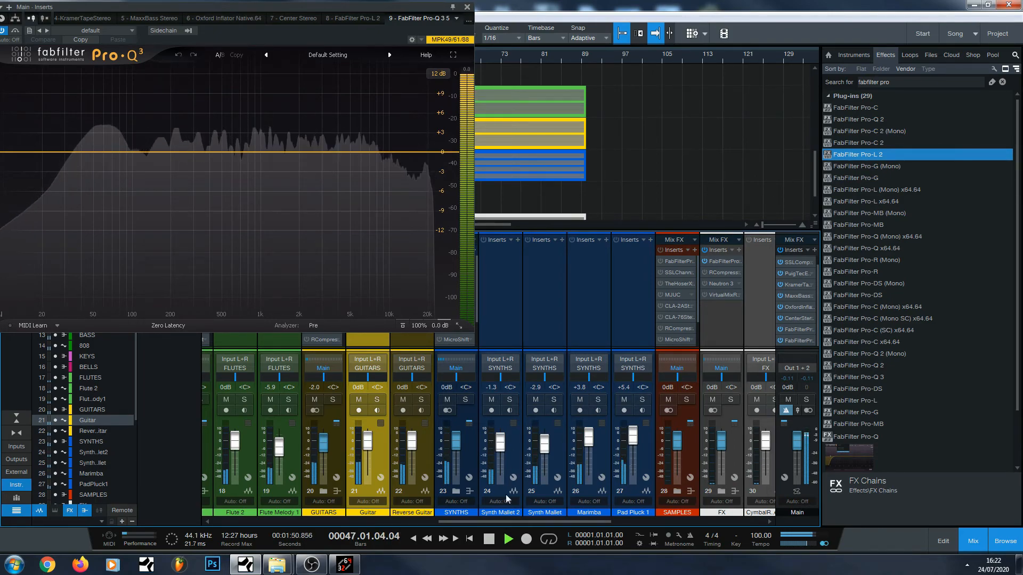
pyautogui.click(493, 544)
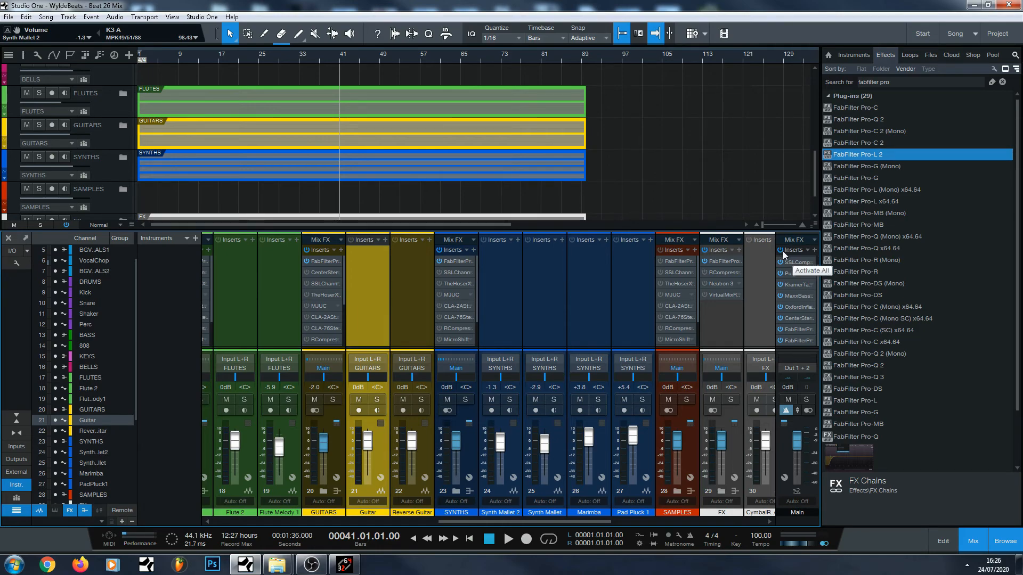
# Bypass Pro-L 2 on the Main channel and compare playback with all of Main's inserts deactivated and reactivated twice.
pyautogui.click(803, 328)
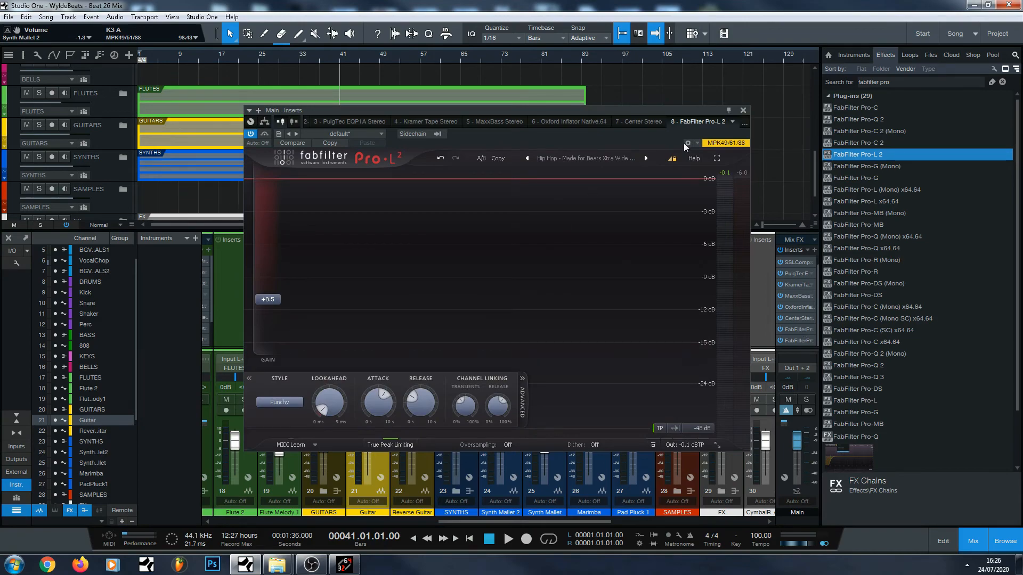
pyautogui.click(747, 111)
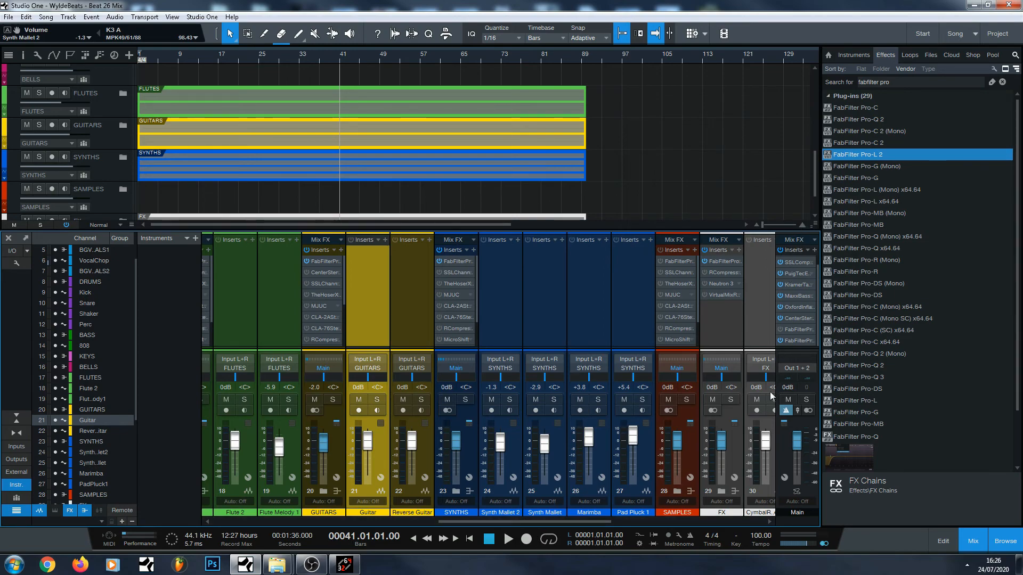
pyautogui.press('space')
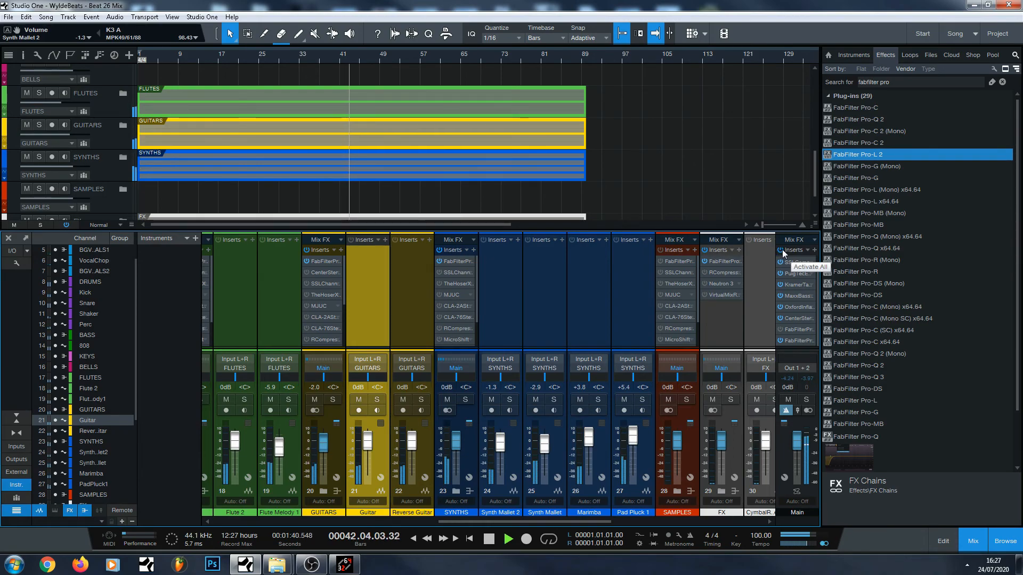
pyautogui.click(781, 250)
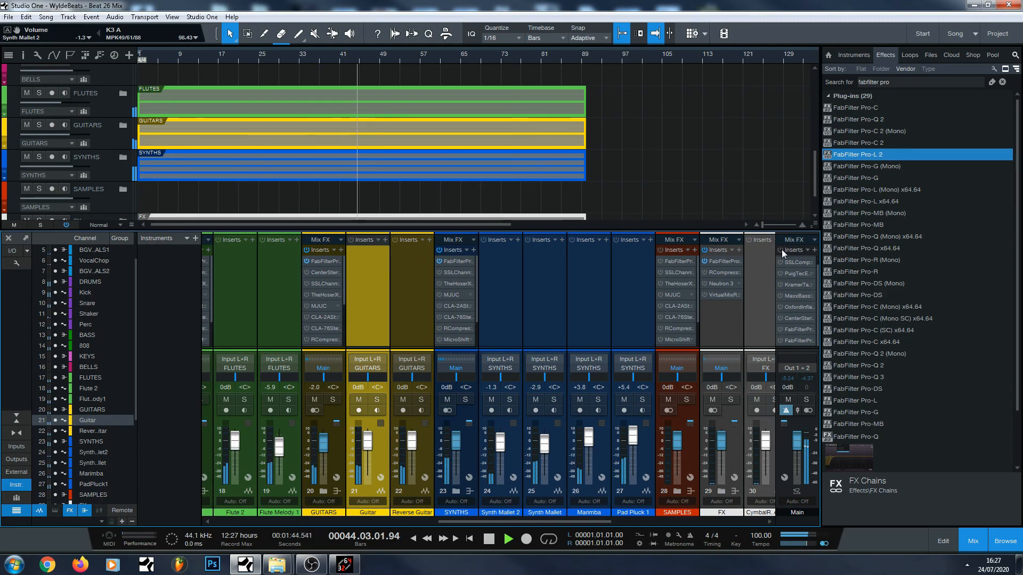
pyautogui.click(781, 250)
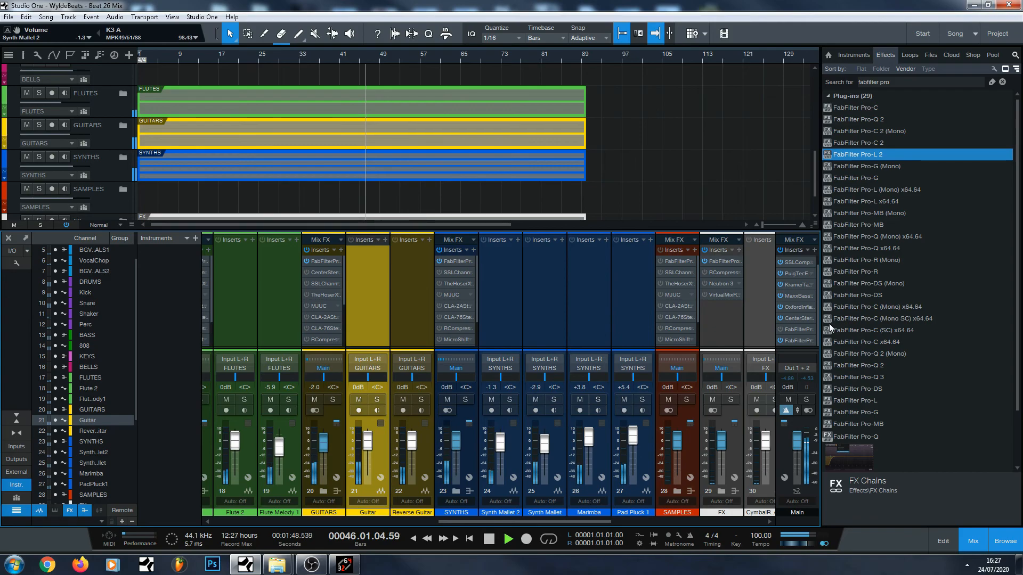
pyautogui.click(780, 250)
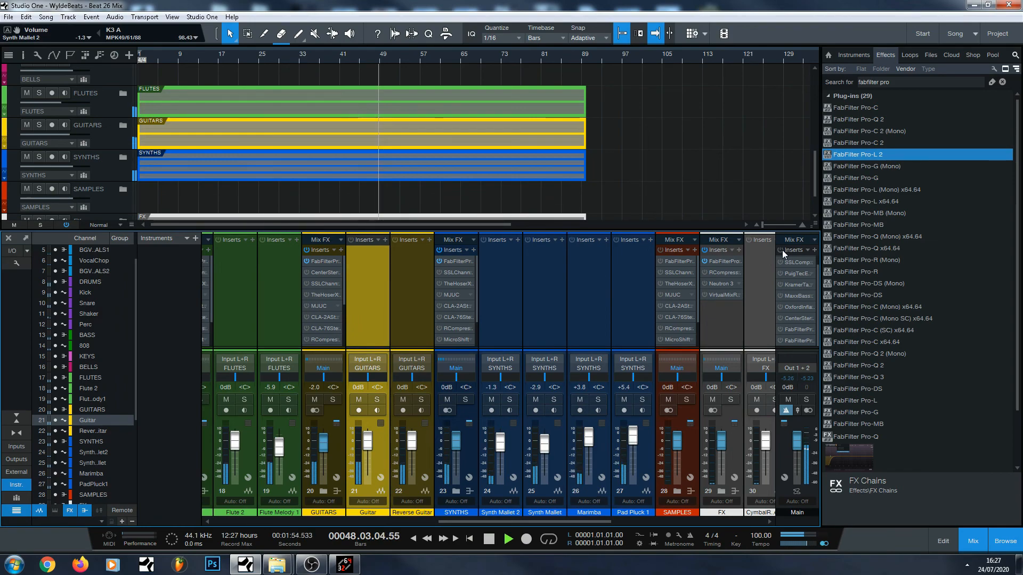
pyautogui.click(780, 251)
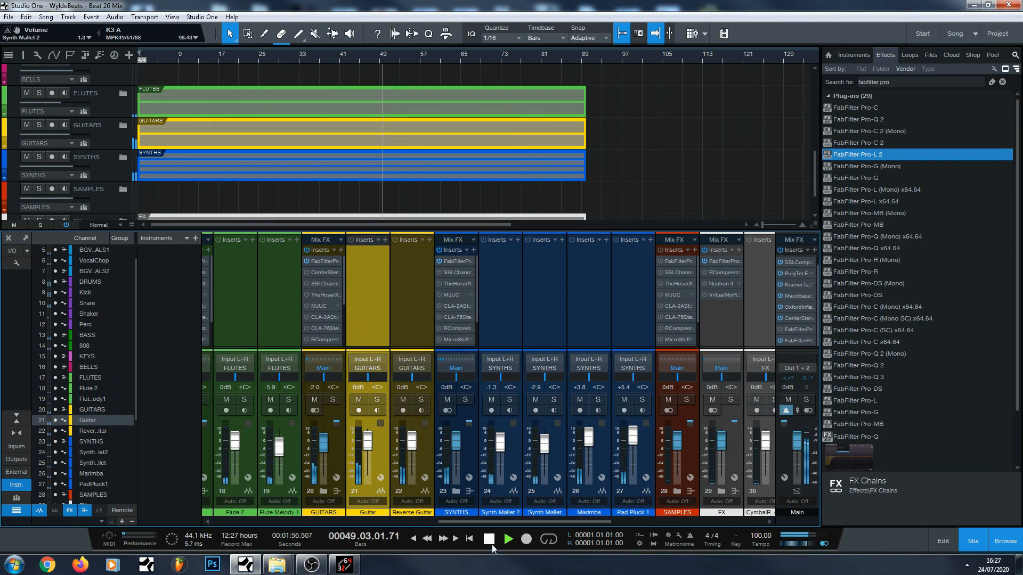